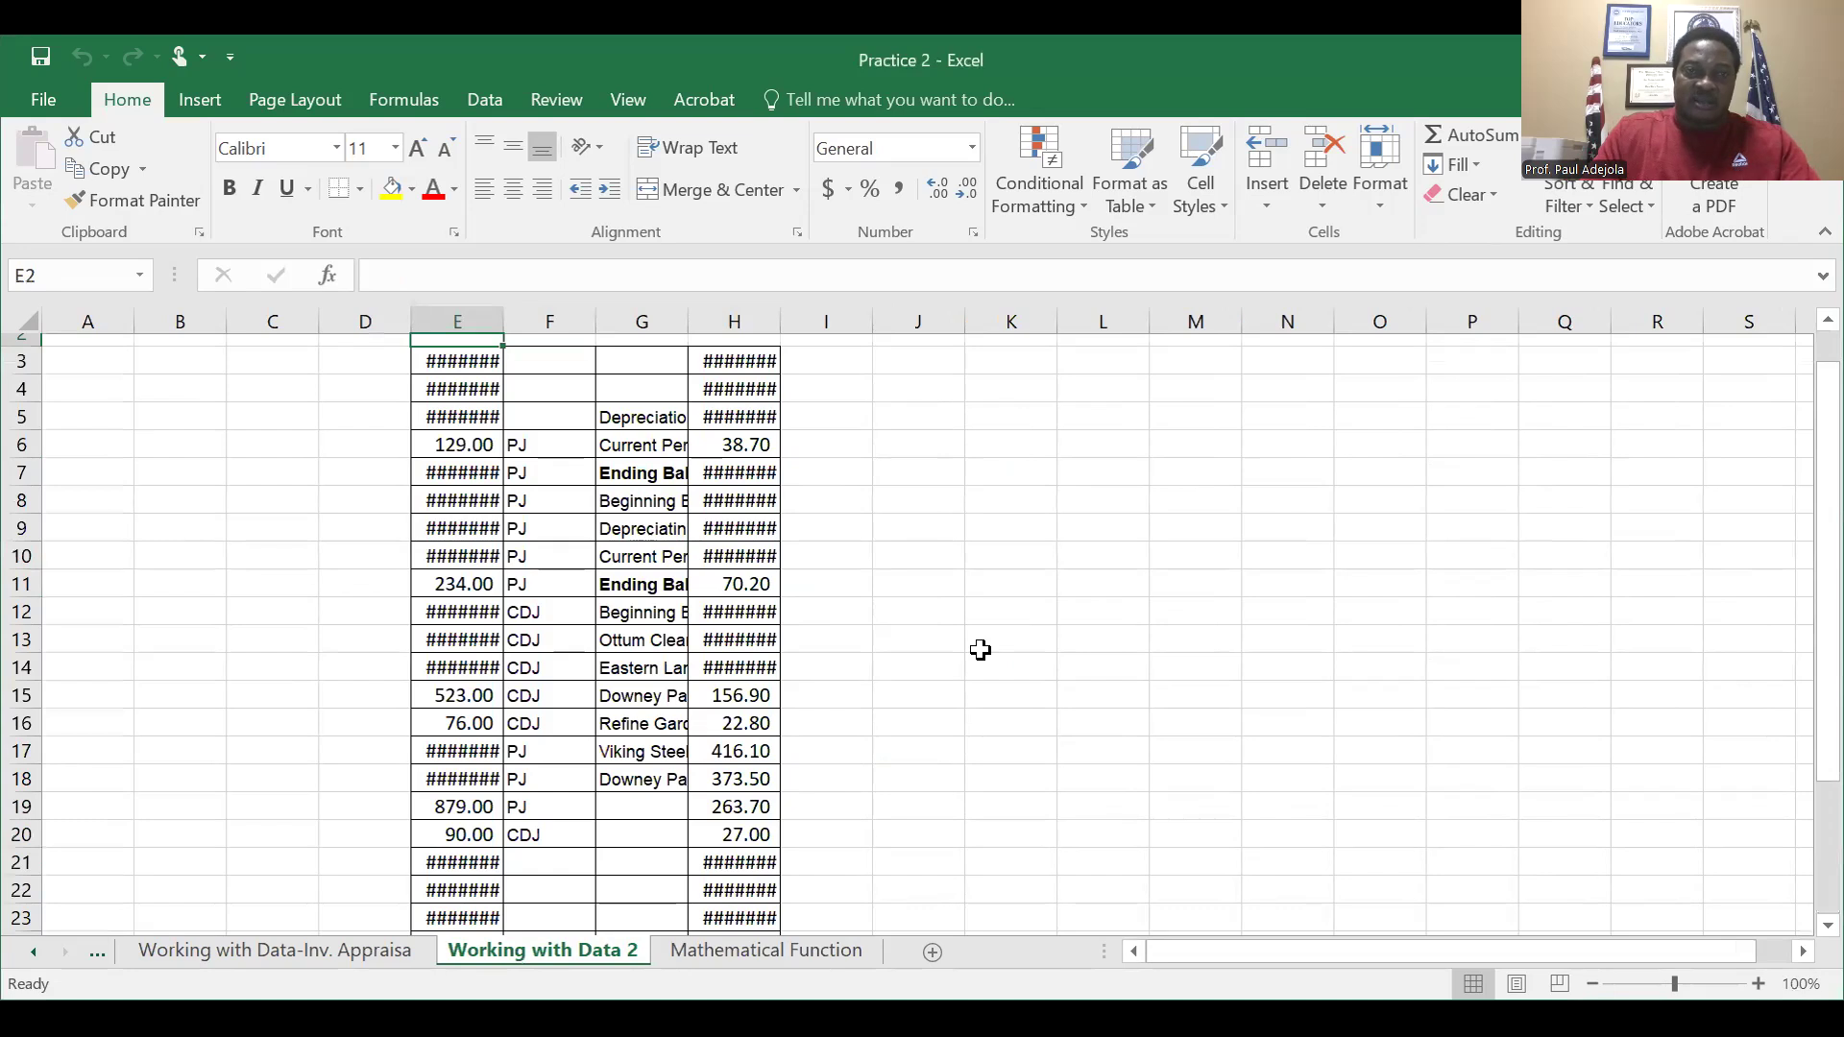
key(Down)
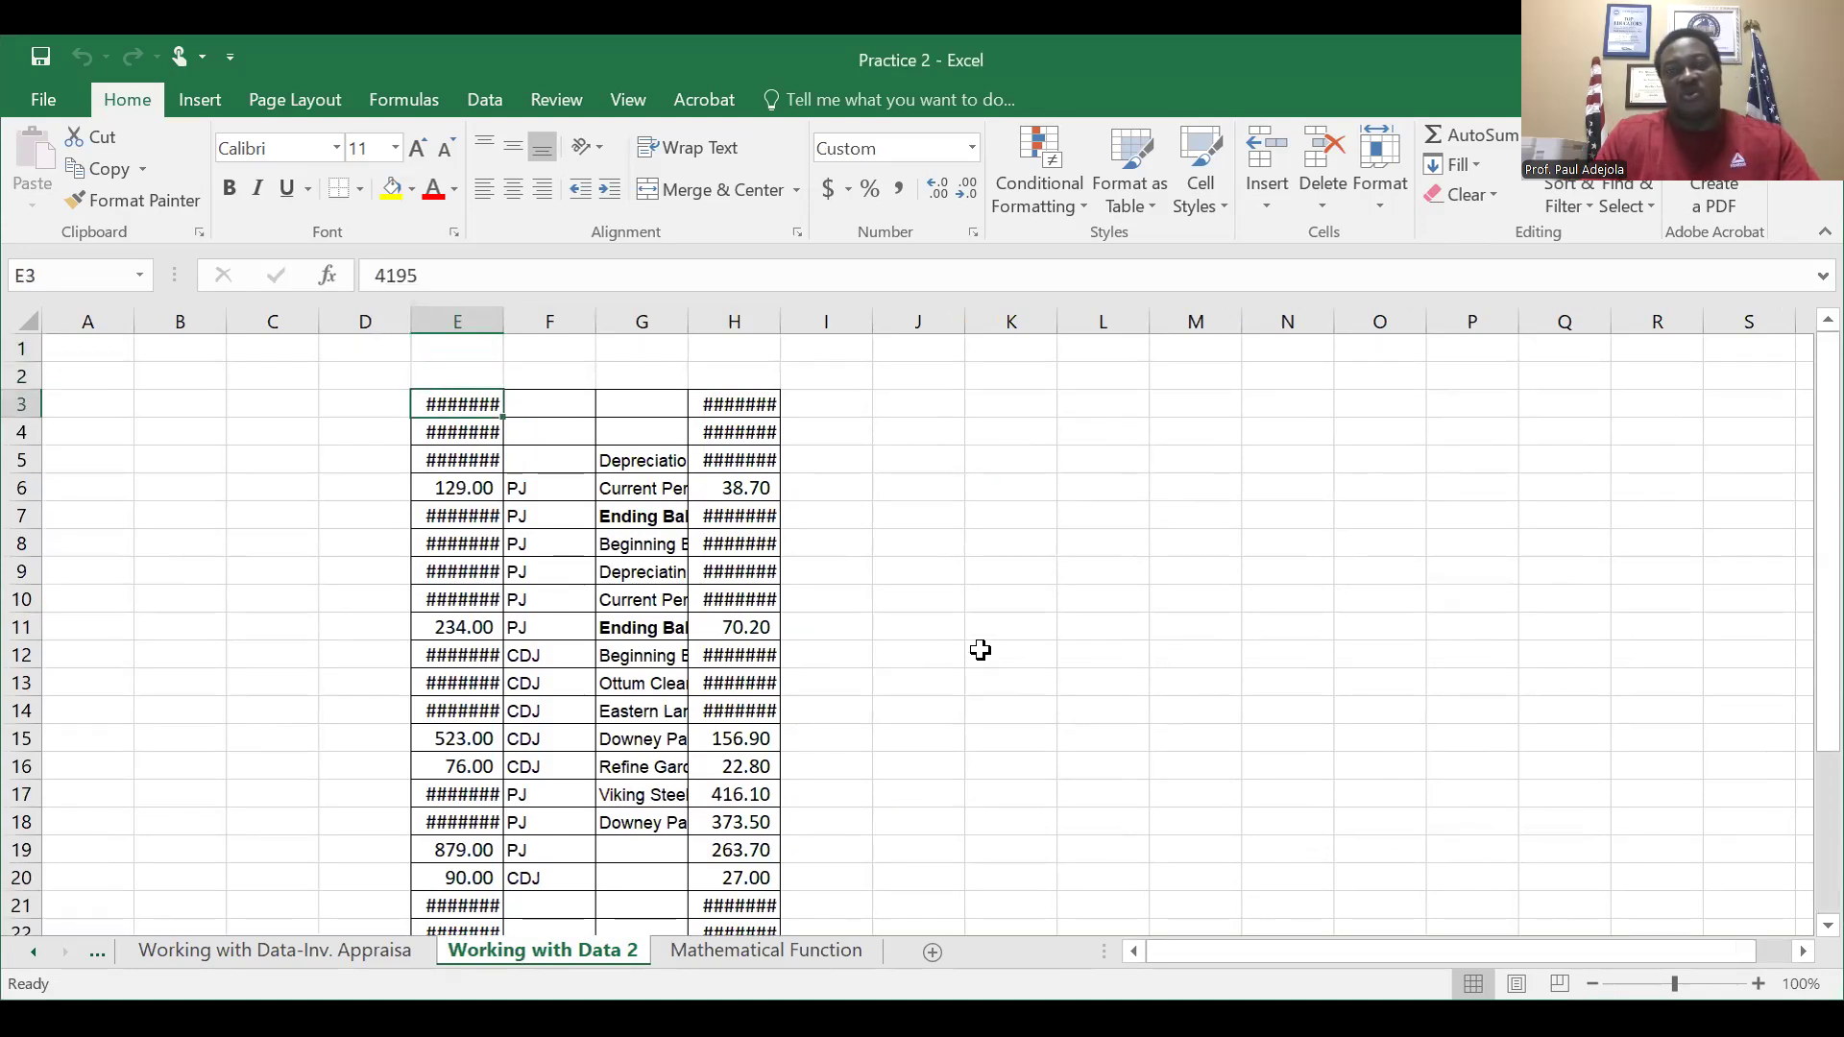
key(Up)
key(Up)
key(Down)
key(Down)
key(Up)
key(Down)
key(Down)
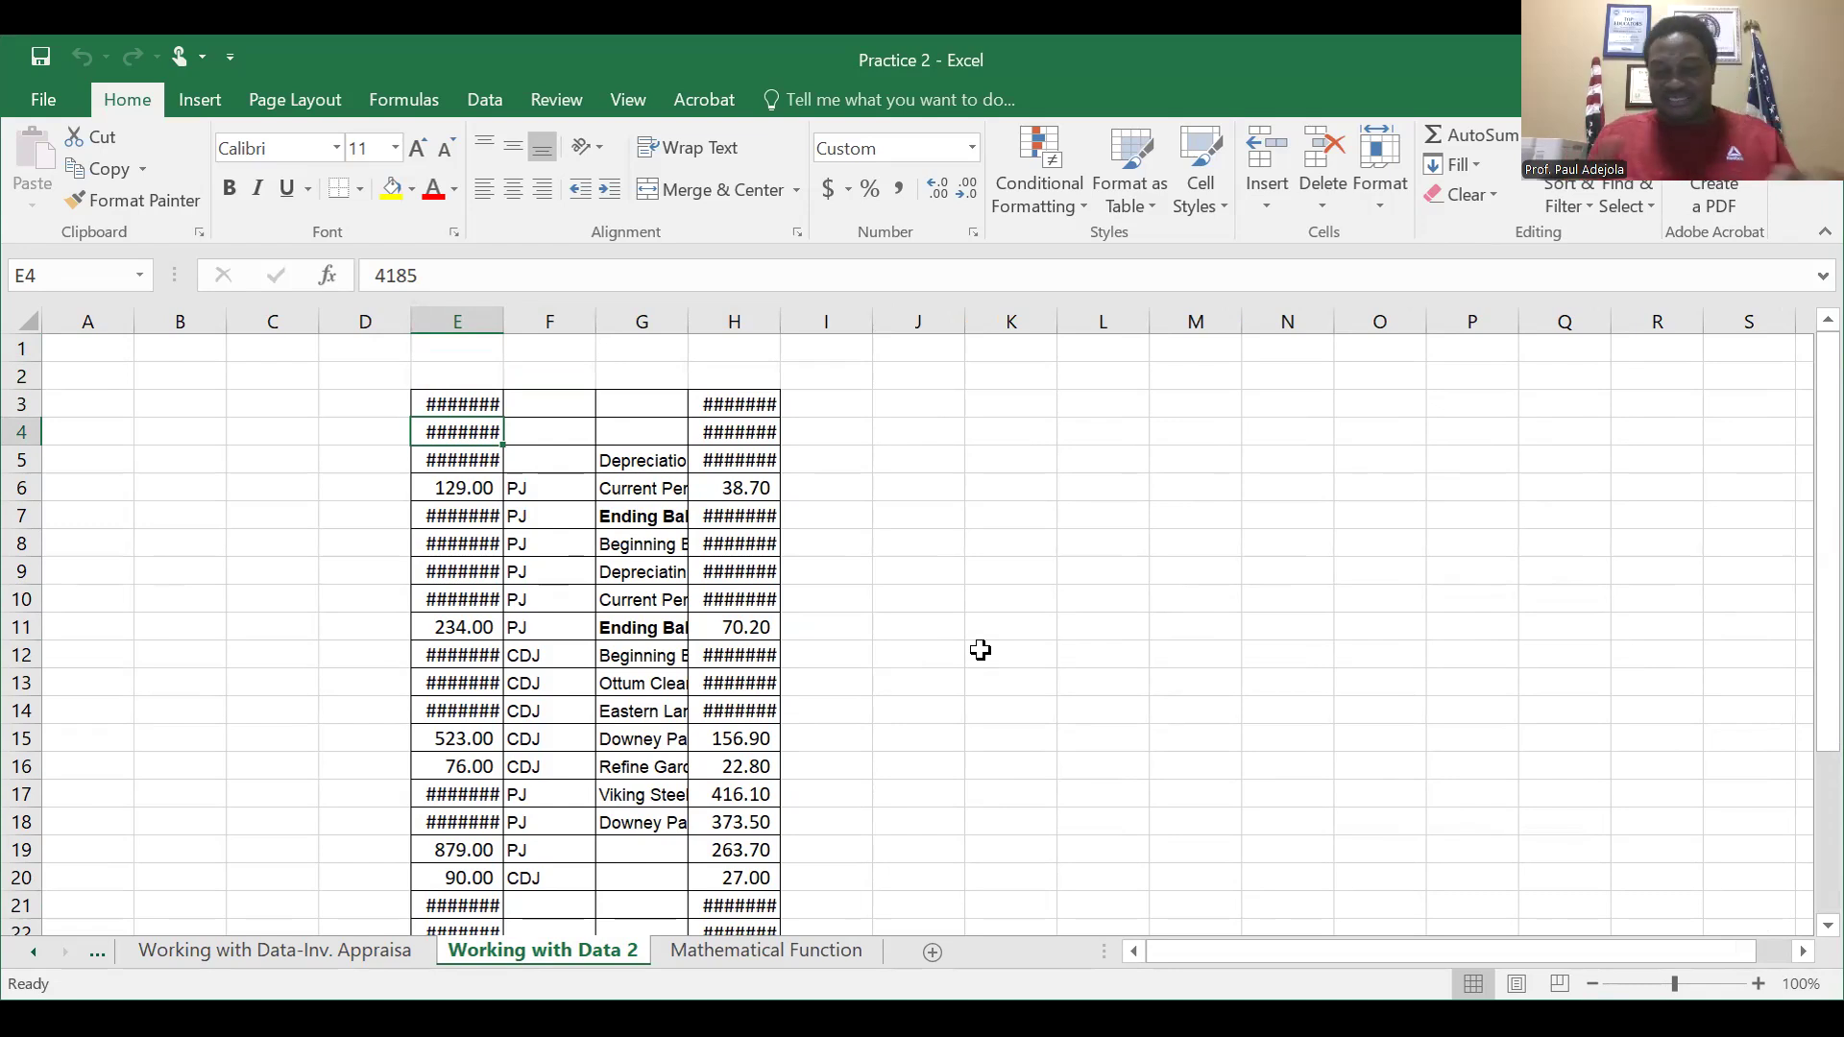
key(Down)
key(Up)
key(Up)
key(Down)
key(Down)
key(Down)
key(Down)
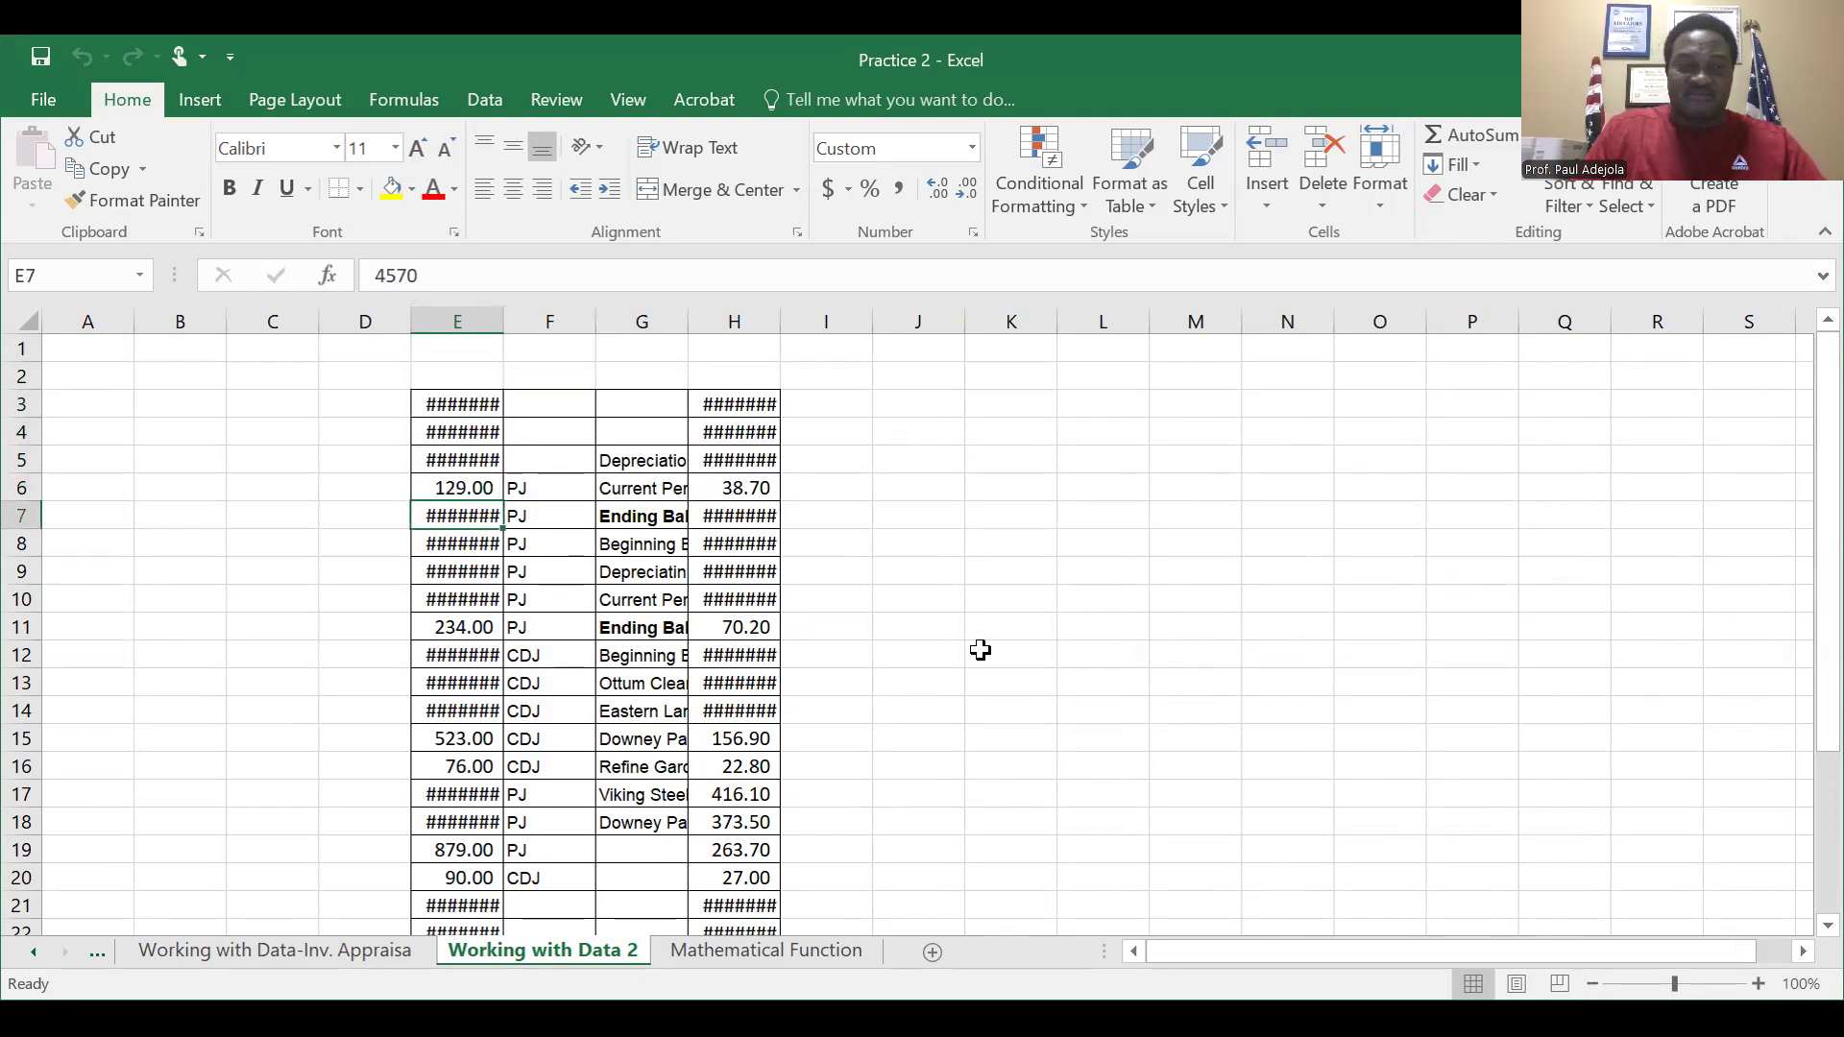
key(Up)
key(Up)
key(Up)
key(Up)
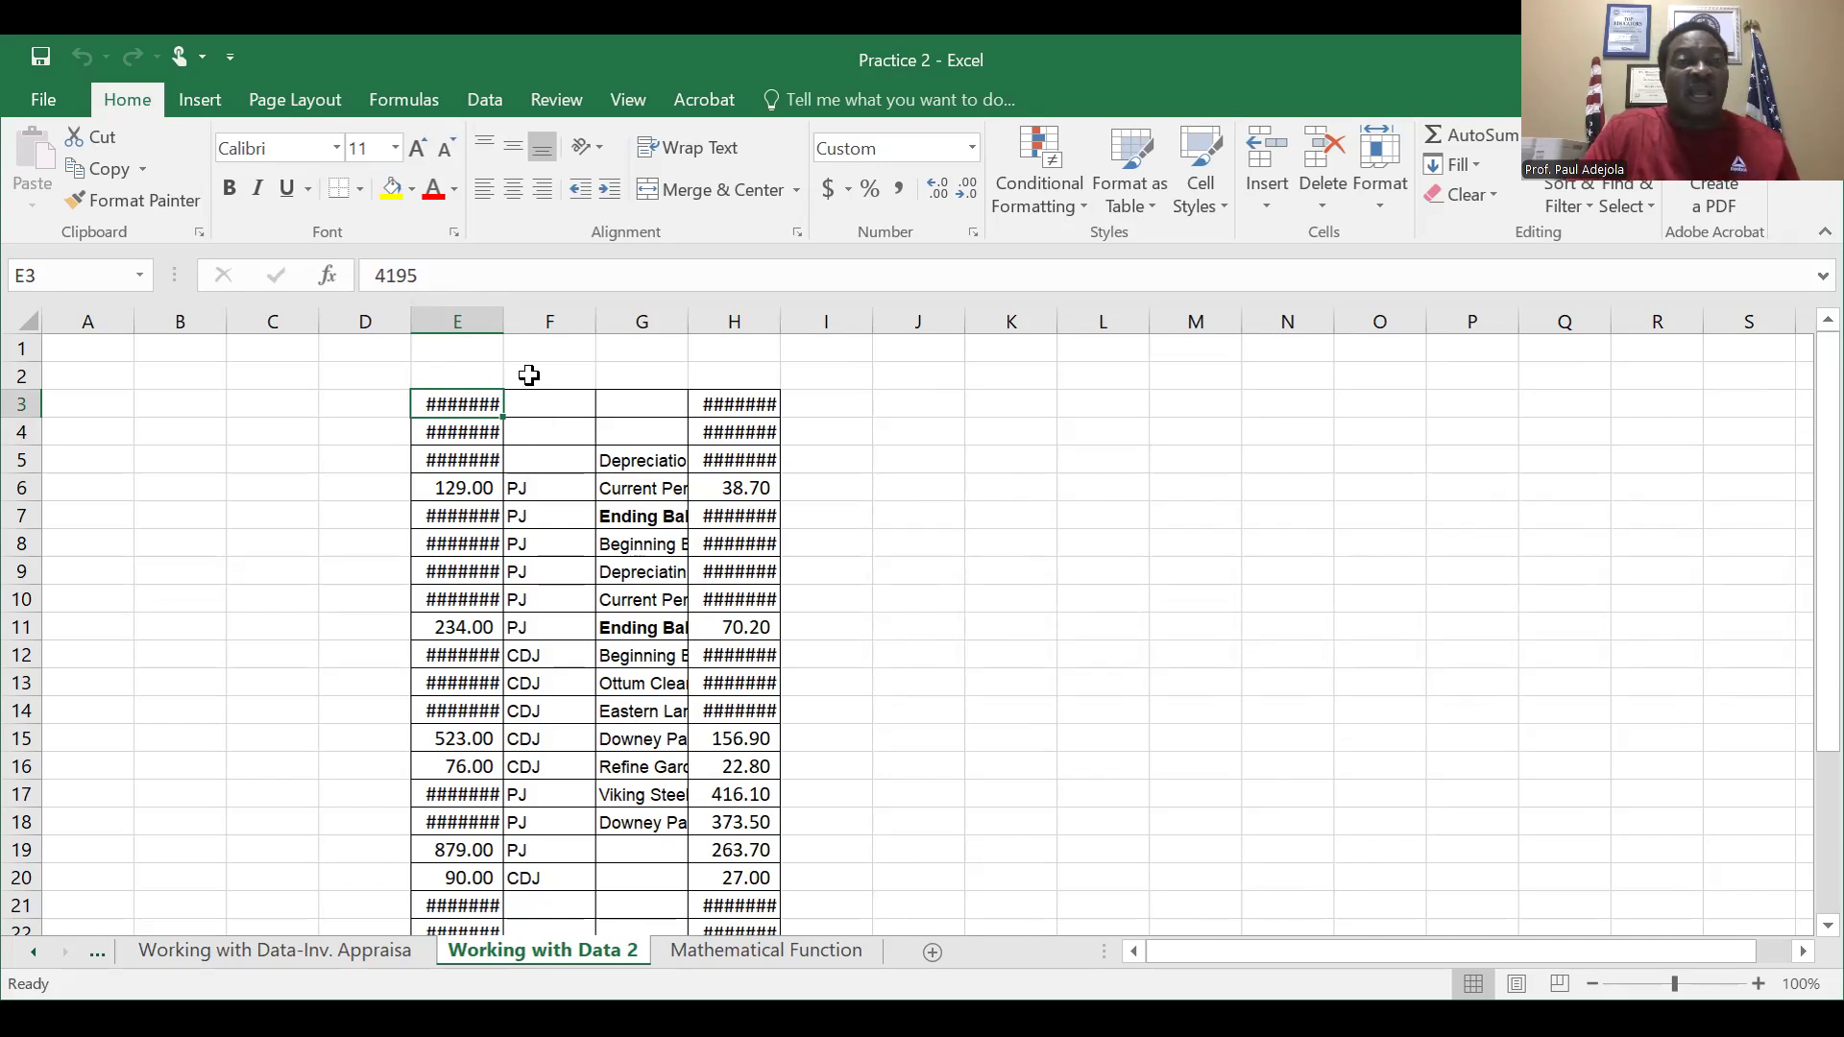
AutoFit the widths of columns E, H and G to their contents.
double_click(502, 321)
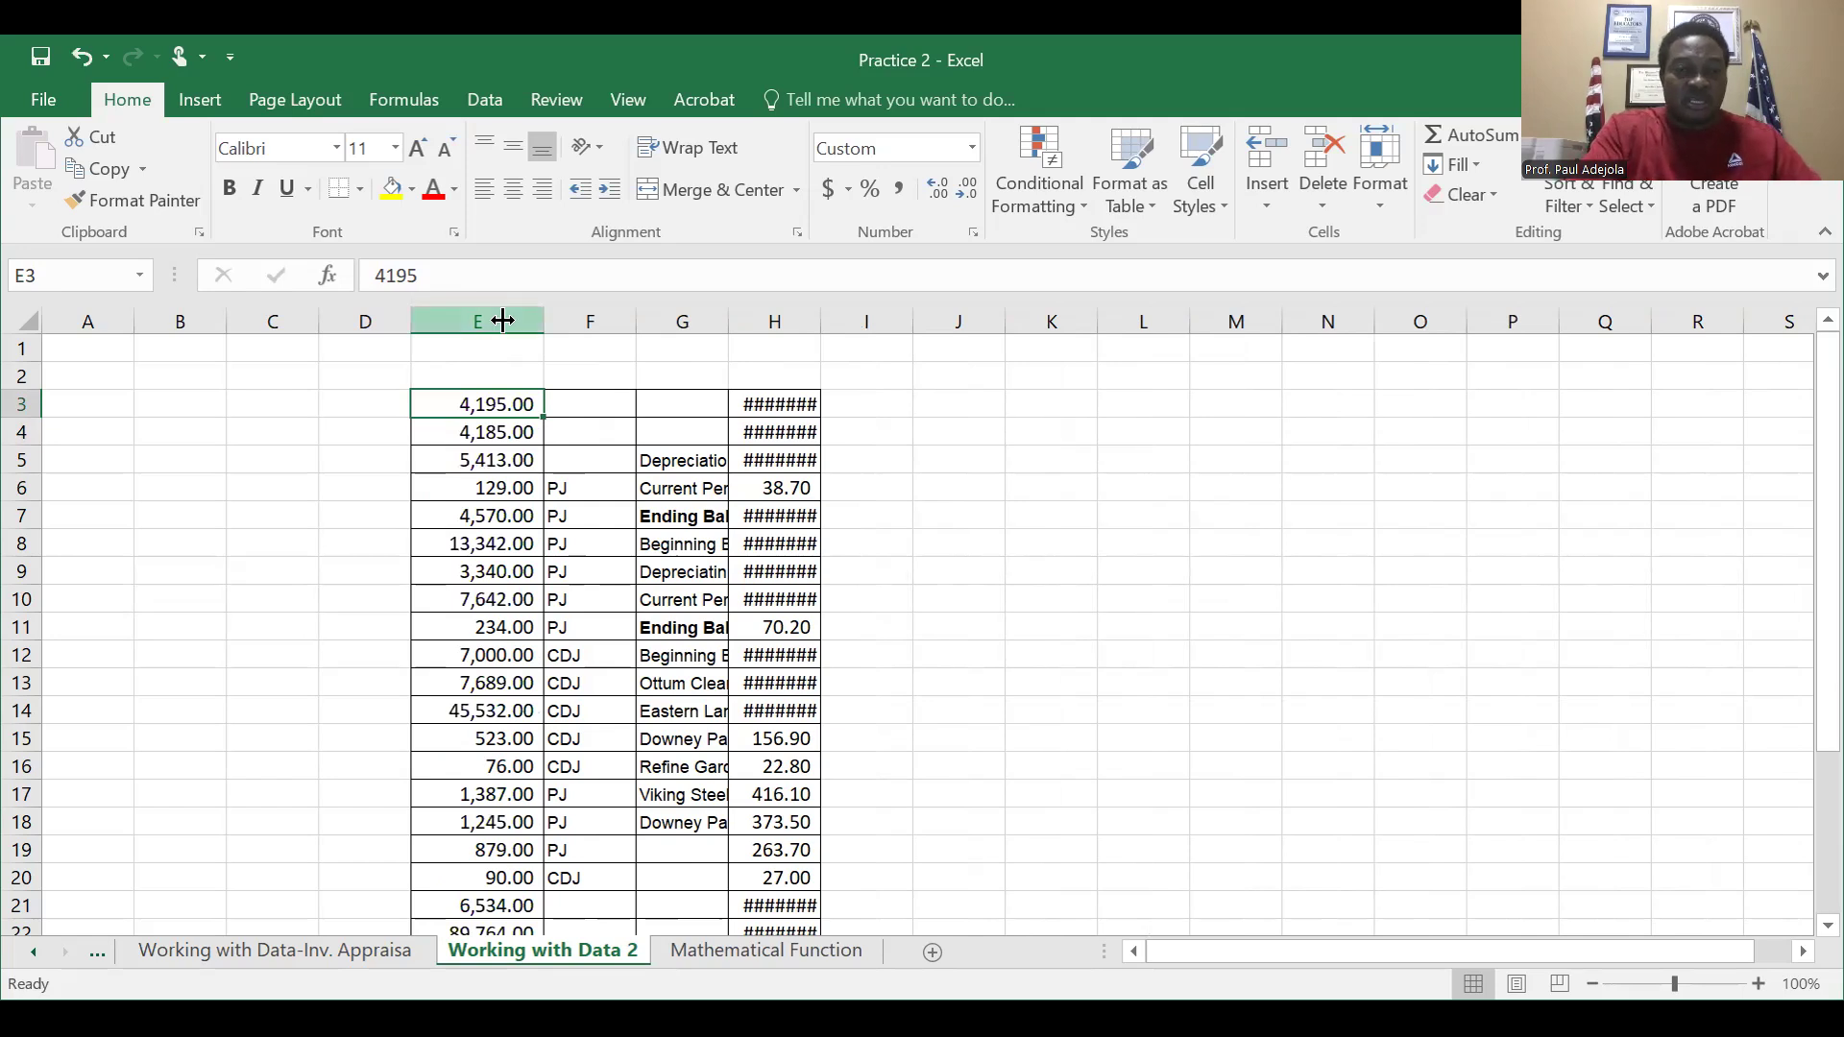
key(ctrl+z)
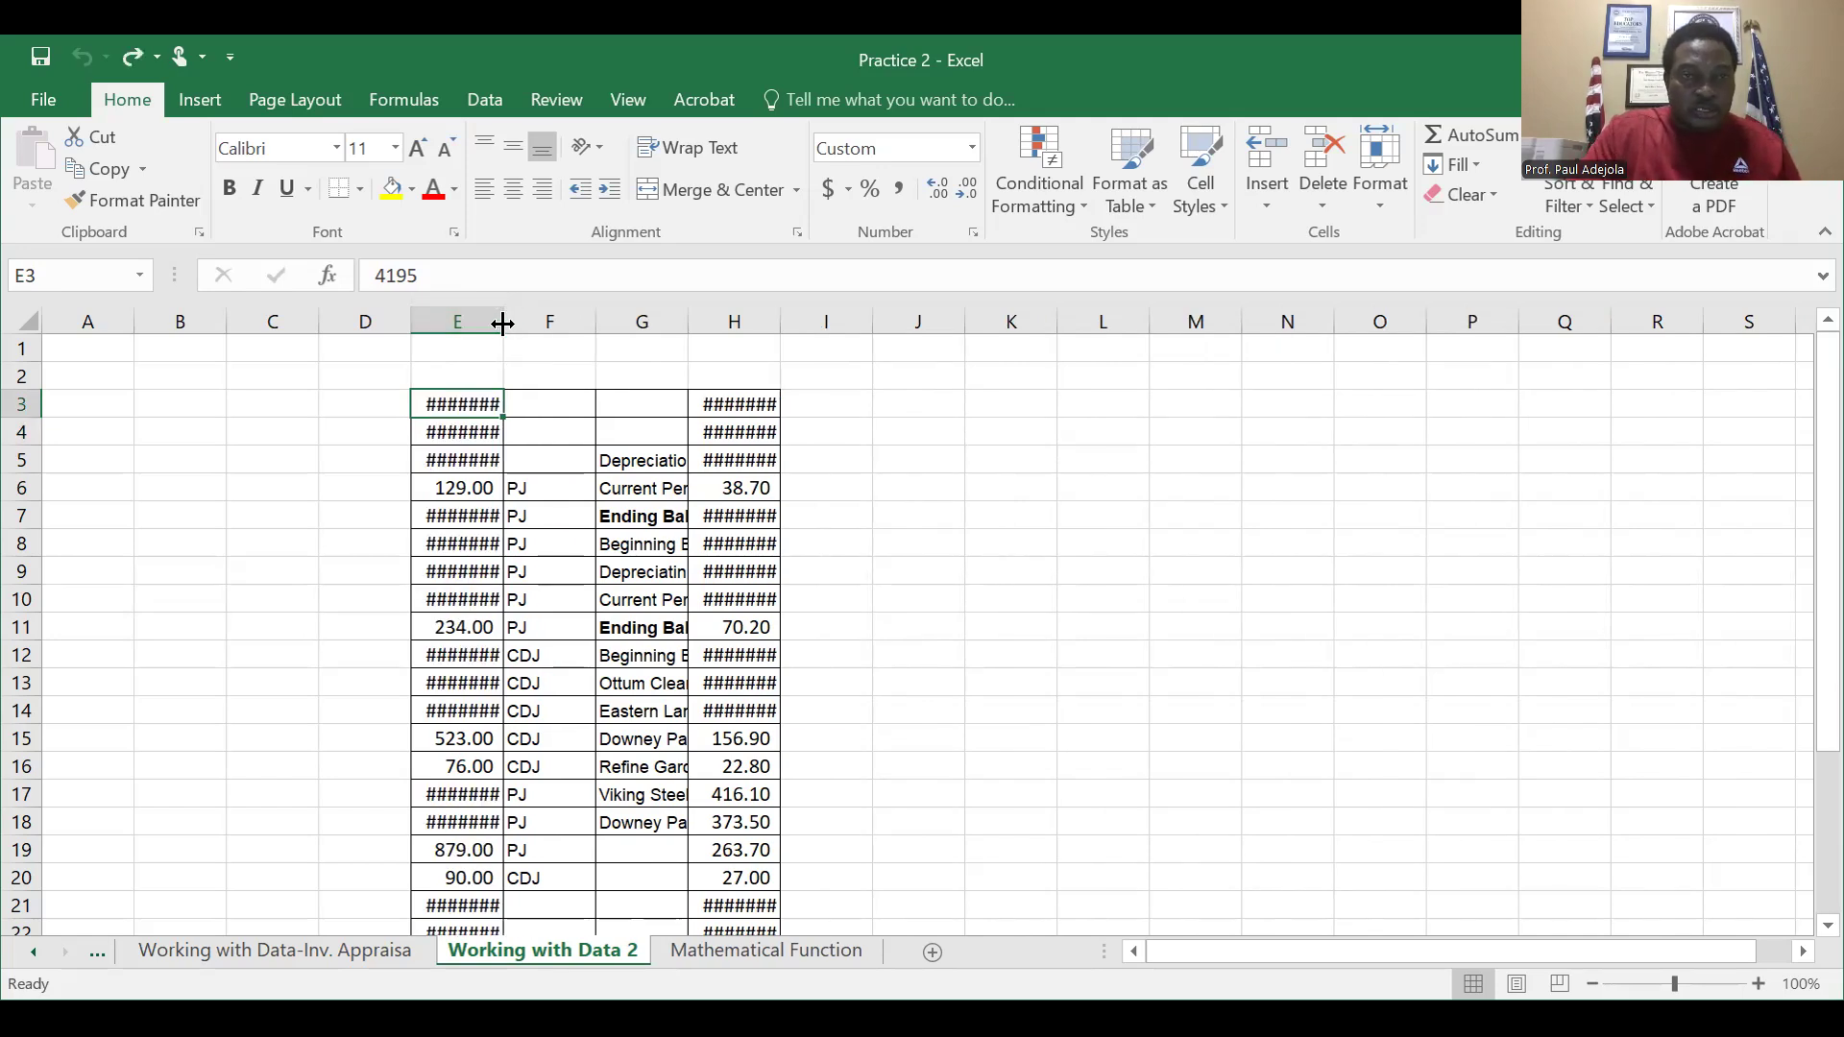
double_click(502, 322)
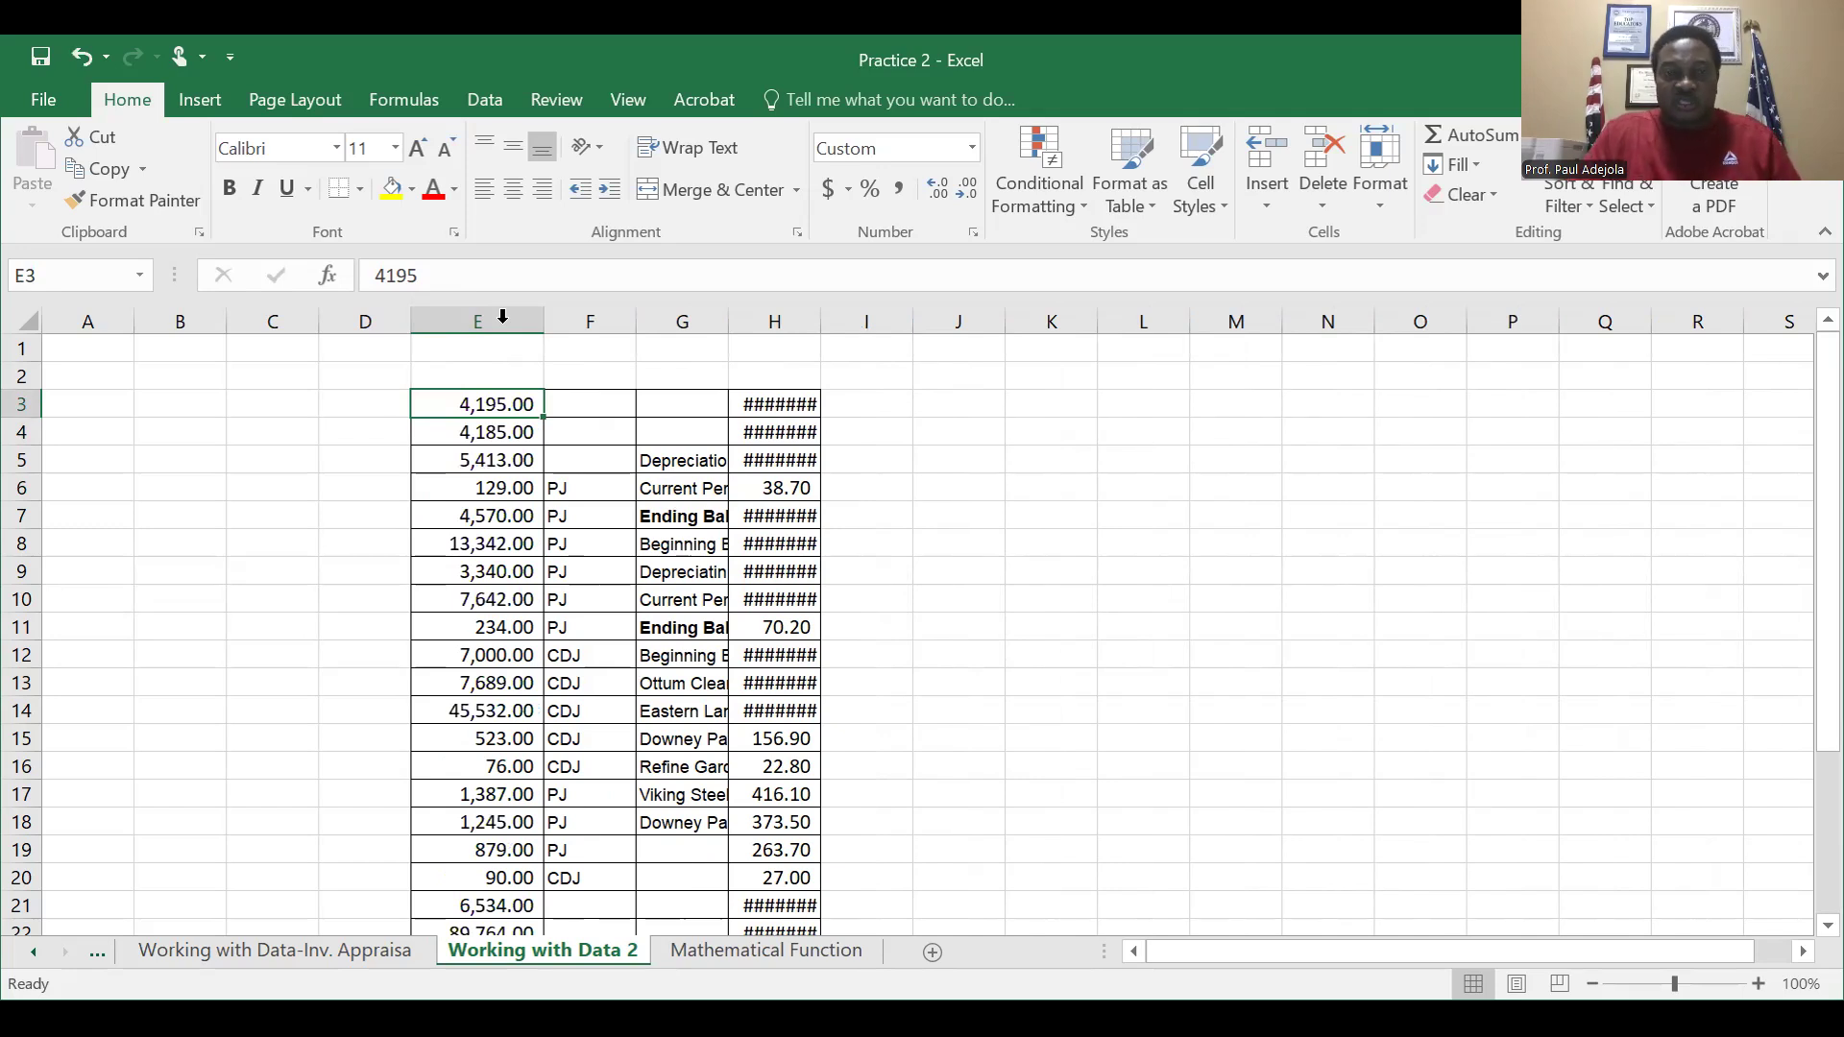
double_click(817, 324)
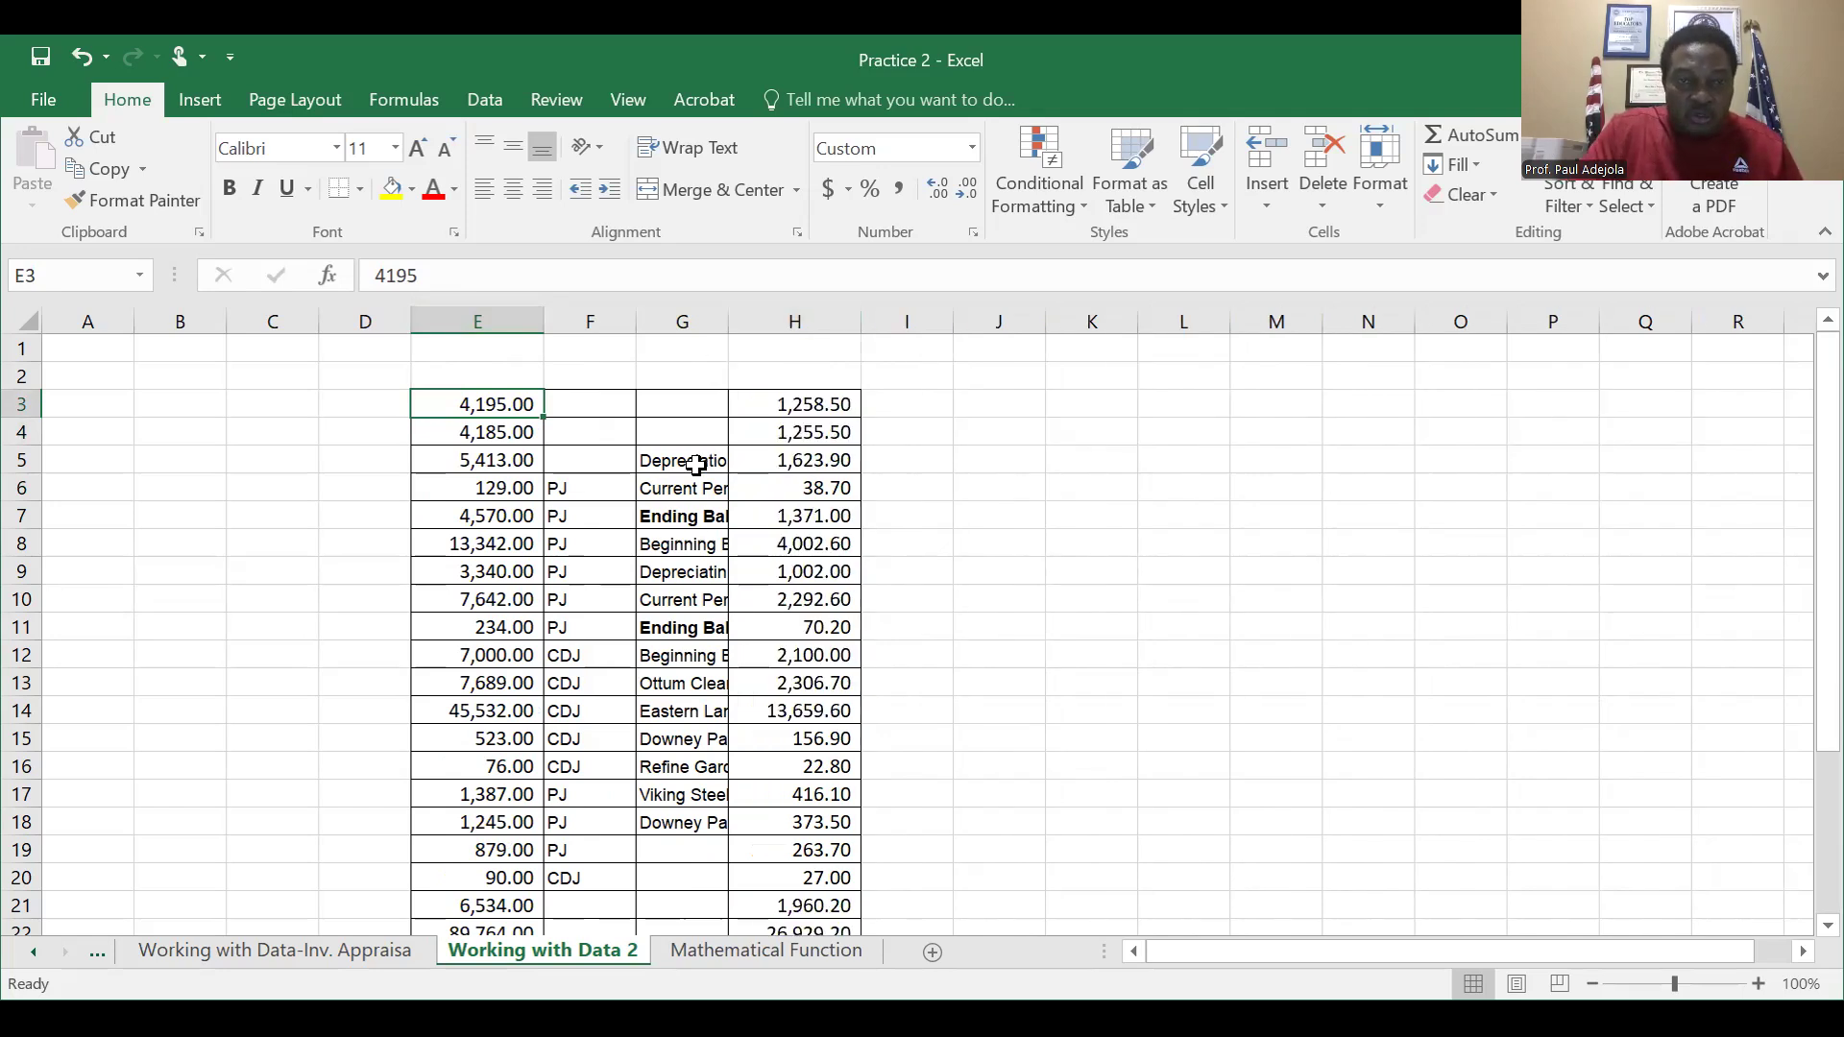
double_click(727, 321)
Examine the table's rows from E3 to below the last entry and return to E3.
key(Down)
key(Down)
key(Down)
key(Down)
key(Down)
key(Down)
key(Down)
key(Down)
key(Down)
key(Down)
key(Down)
key(Down)
key(Down)
key(Down)
key(Down)
key(Down)
key(Down)
key(Down)
key(Down)
key(Down)
key(Down)
key(Down)
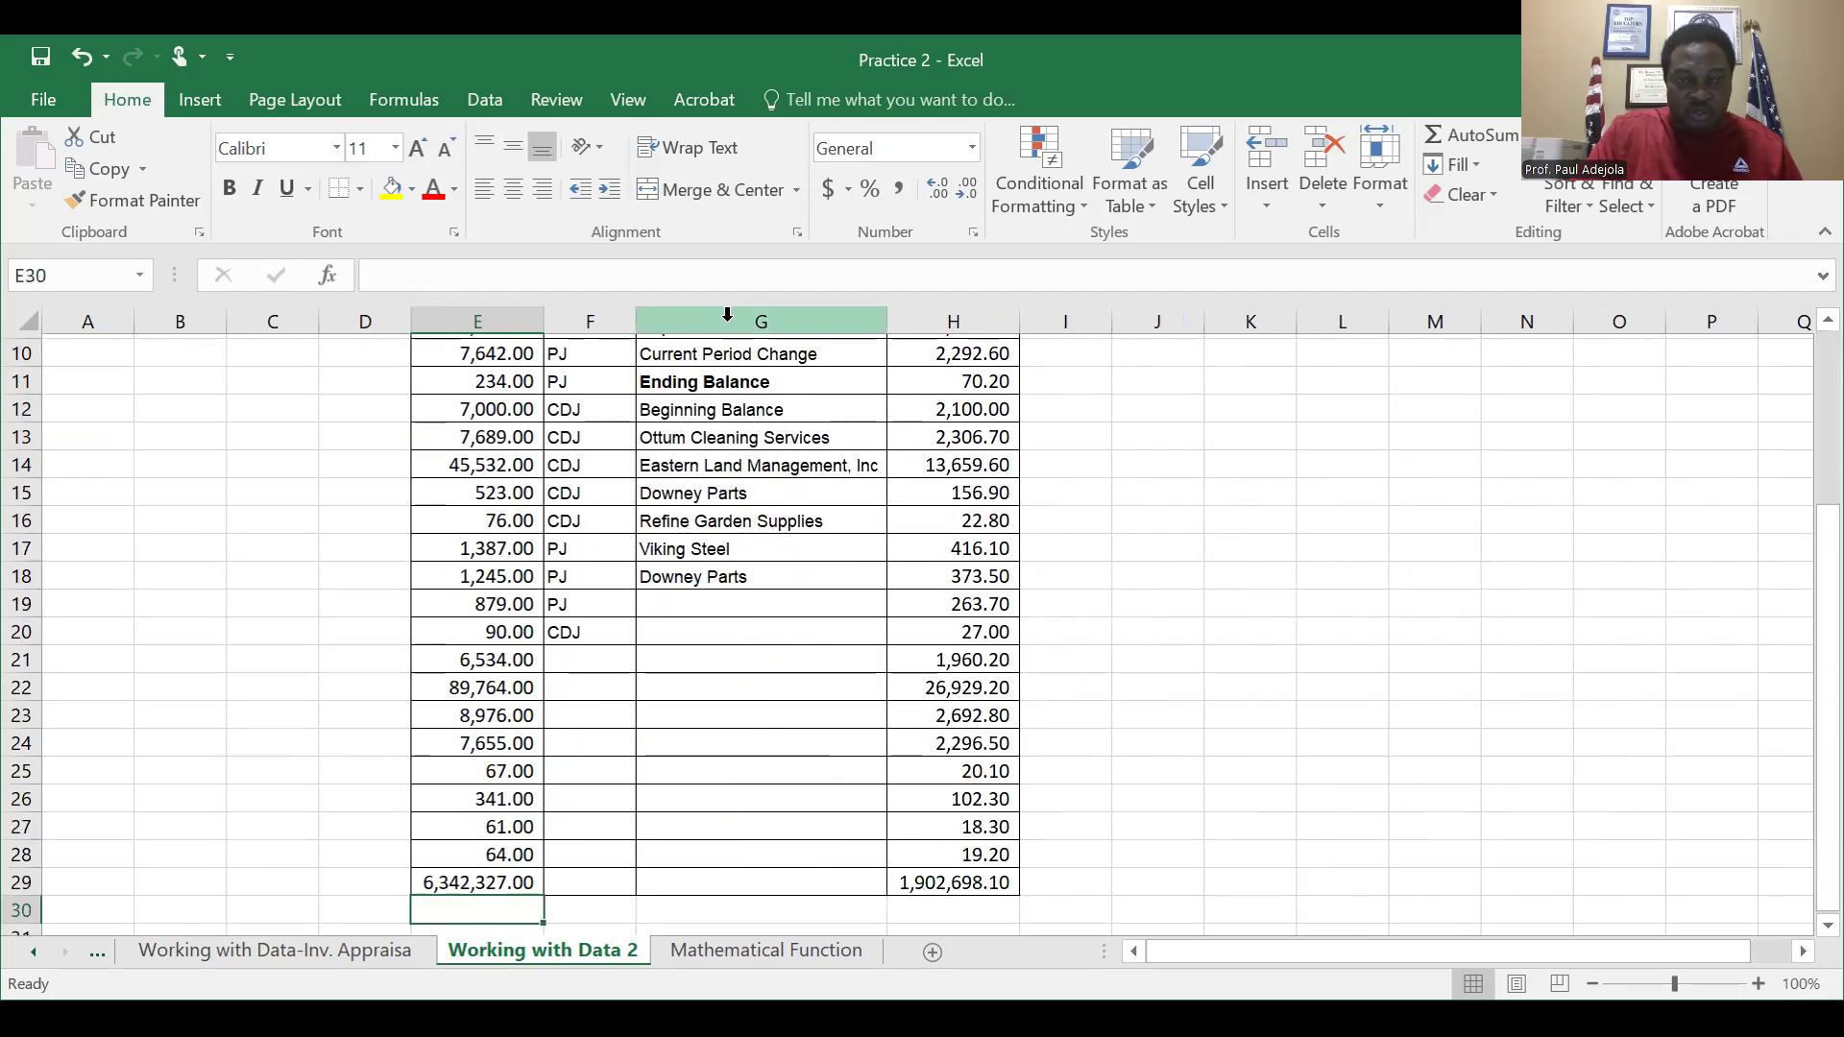
key(Down)
key(Down)
key(Down)
key(Down)
key(Down)
key(Up)
key(Up)
key(Up)
key(Up)
key(Up)
key(Up)
key(Up)
key(Up)
key(Up)
key(Up)
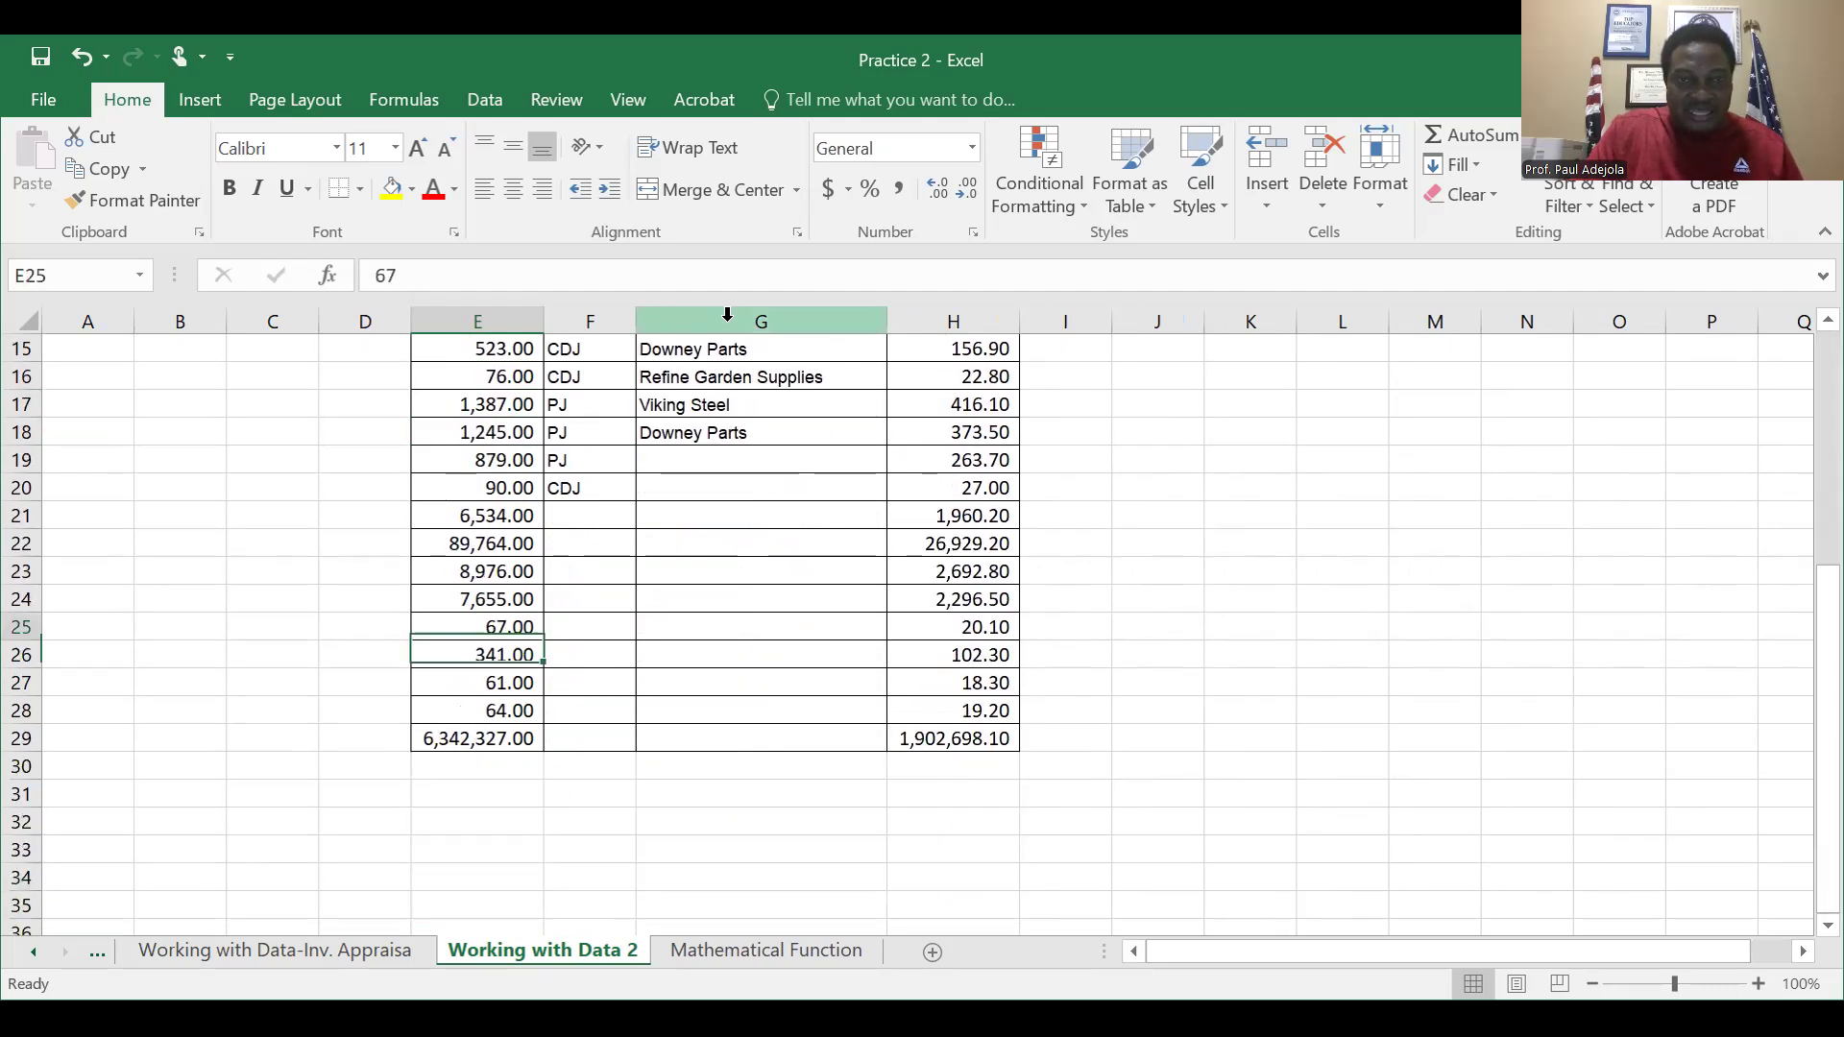
key(Up)
key(Up)
key(Up)
key(Up)
key(Up)
key(Up)
key(Up)
key(Up)
key(Up)
key(Up)
key(Up)
key(Up)
key(Up)
key(Up)
key(Up)
key(Up)
key(Up)
key(Up)
key(Up)
key(Up)
key(Up)
key(Up)
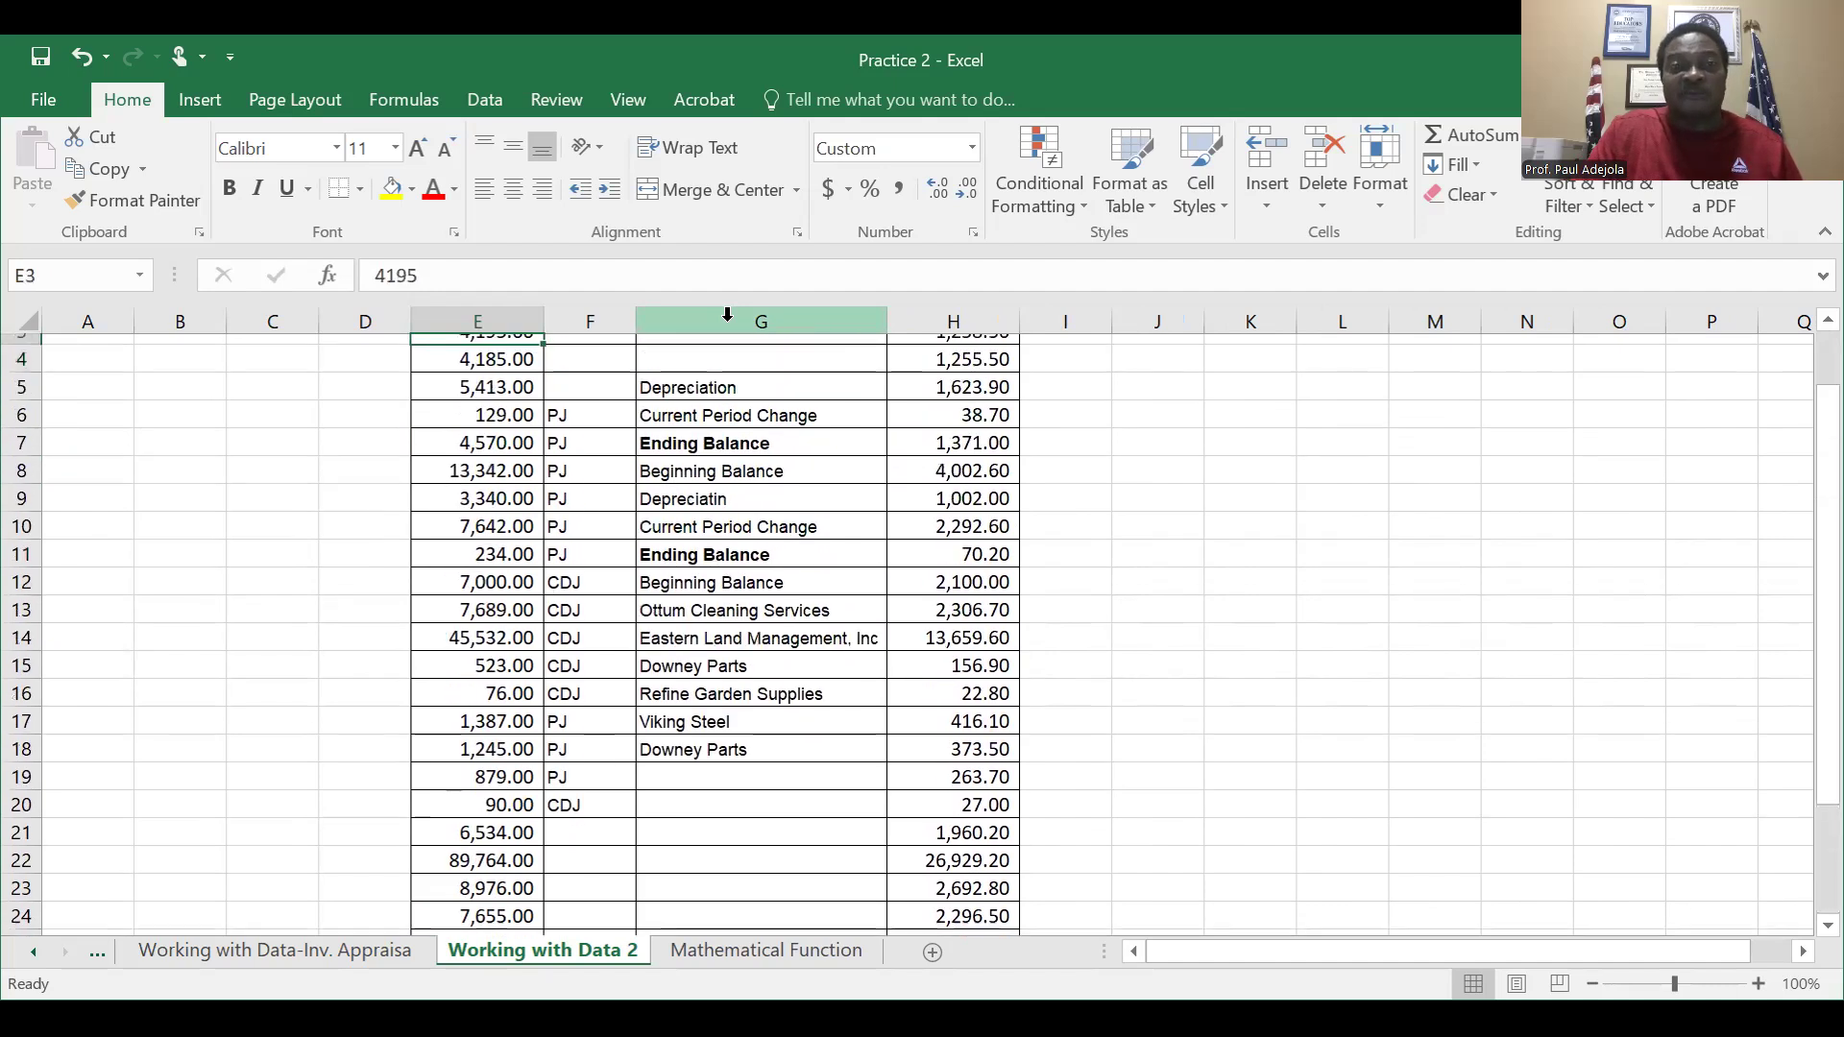
key(Up)
key(Up)
key(Down)
key(Down)
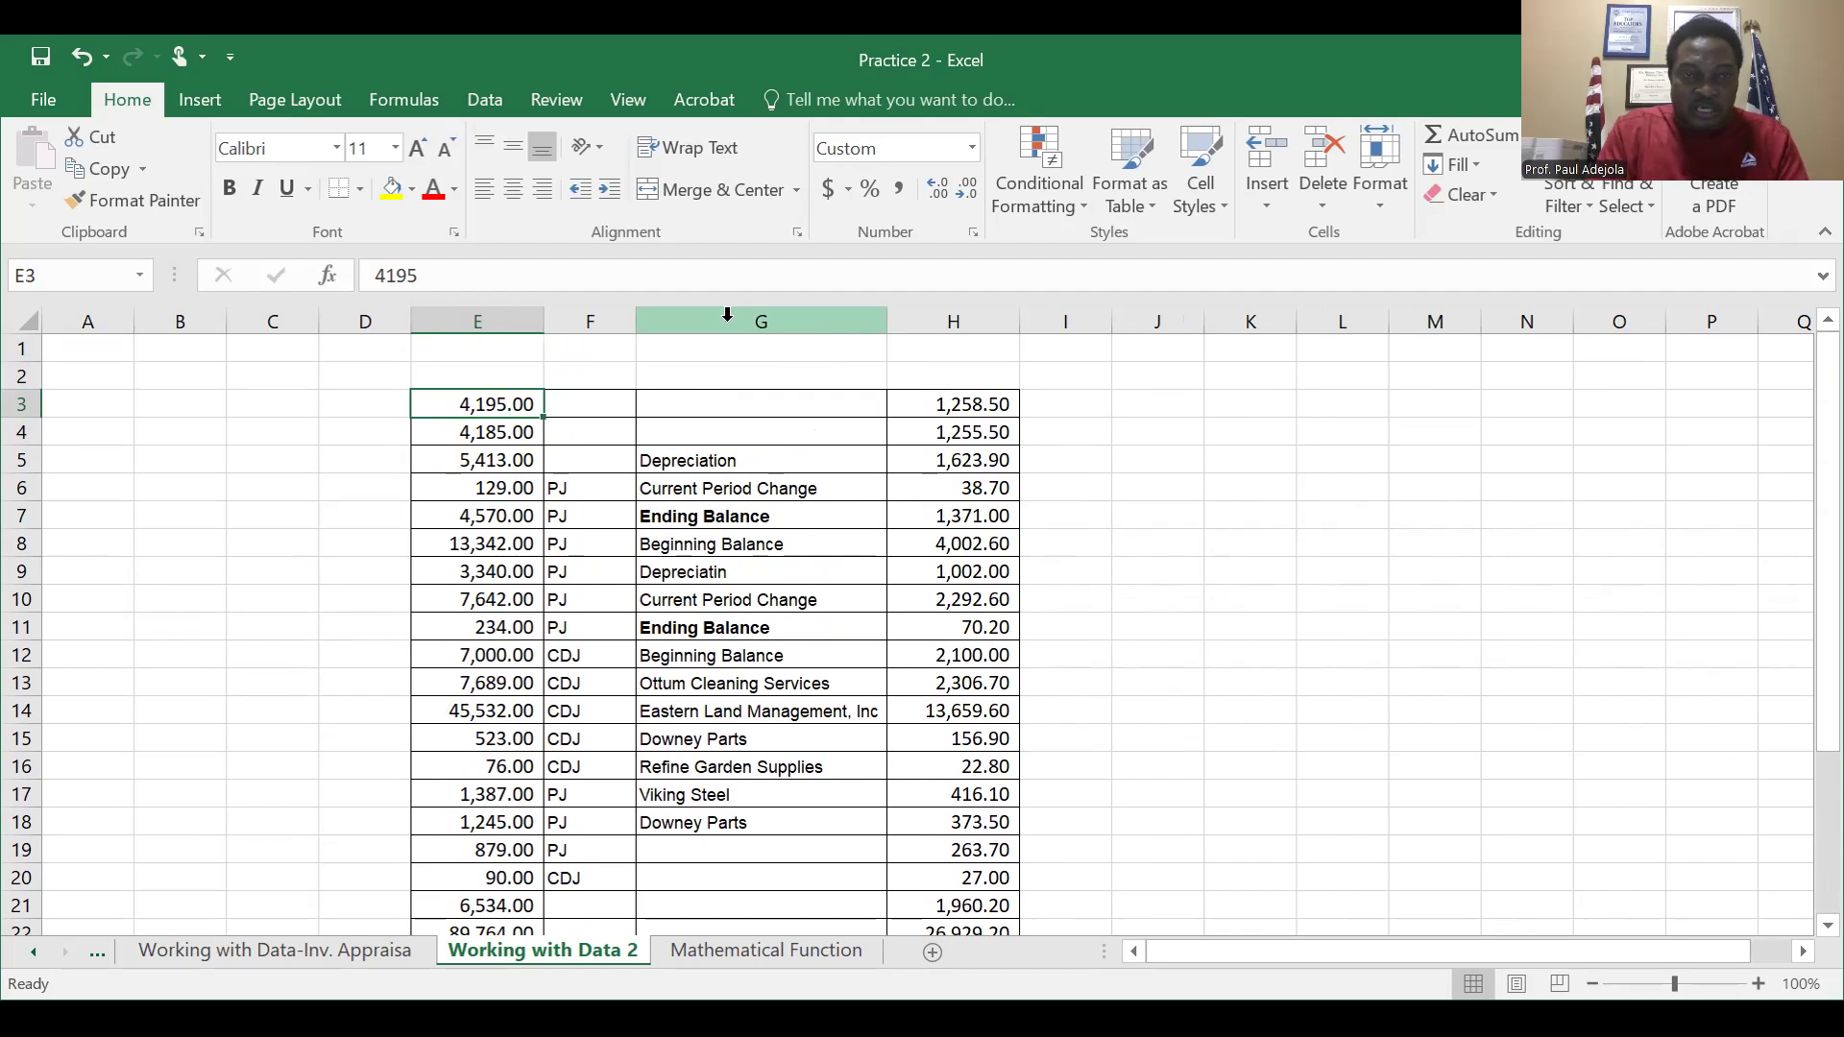
Select the column E amounts from E3 to E29, clear the selection and return to cell E3.
key(shift+Down)
key(Up)
key(Down)
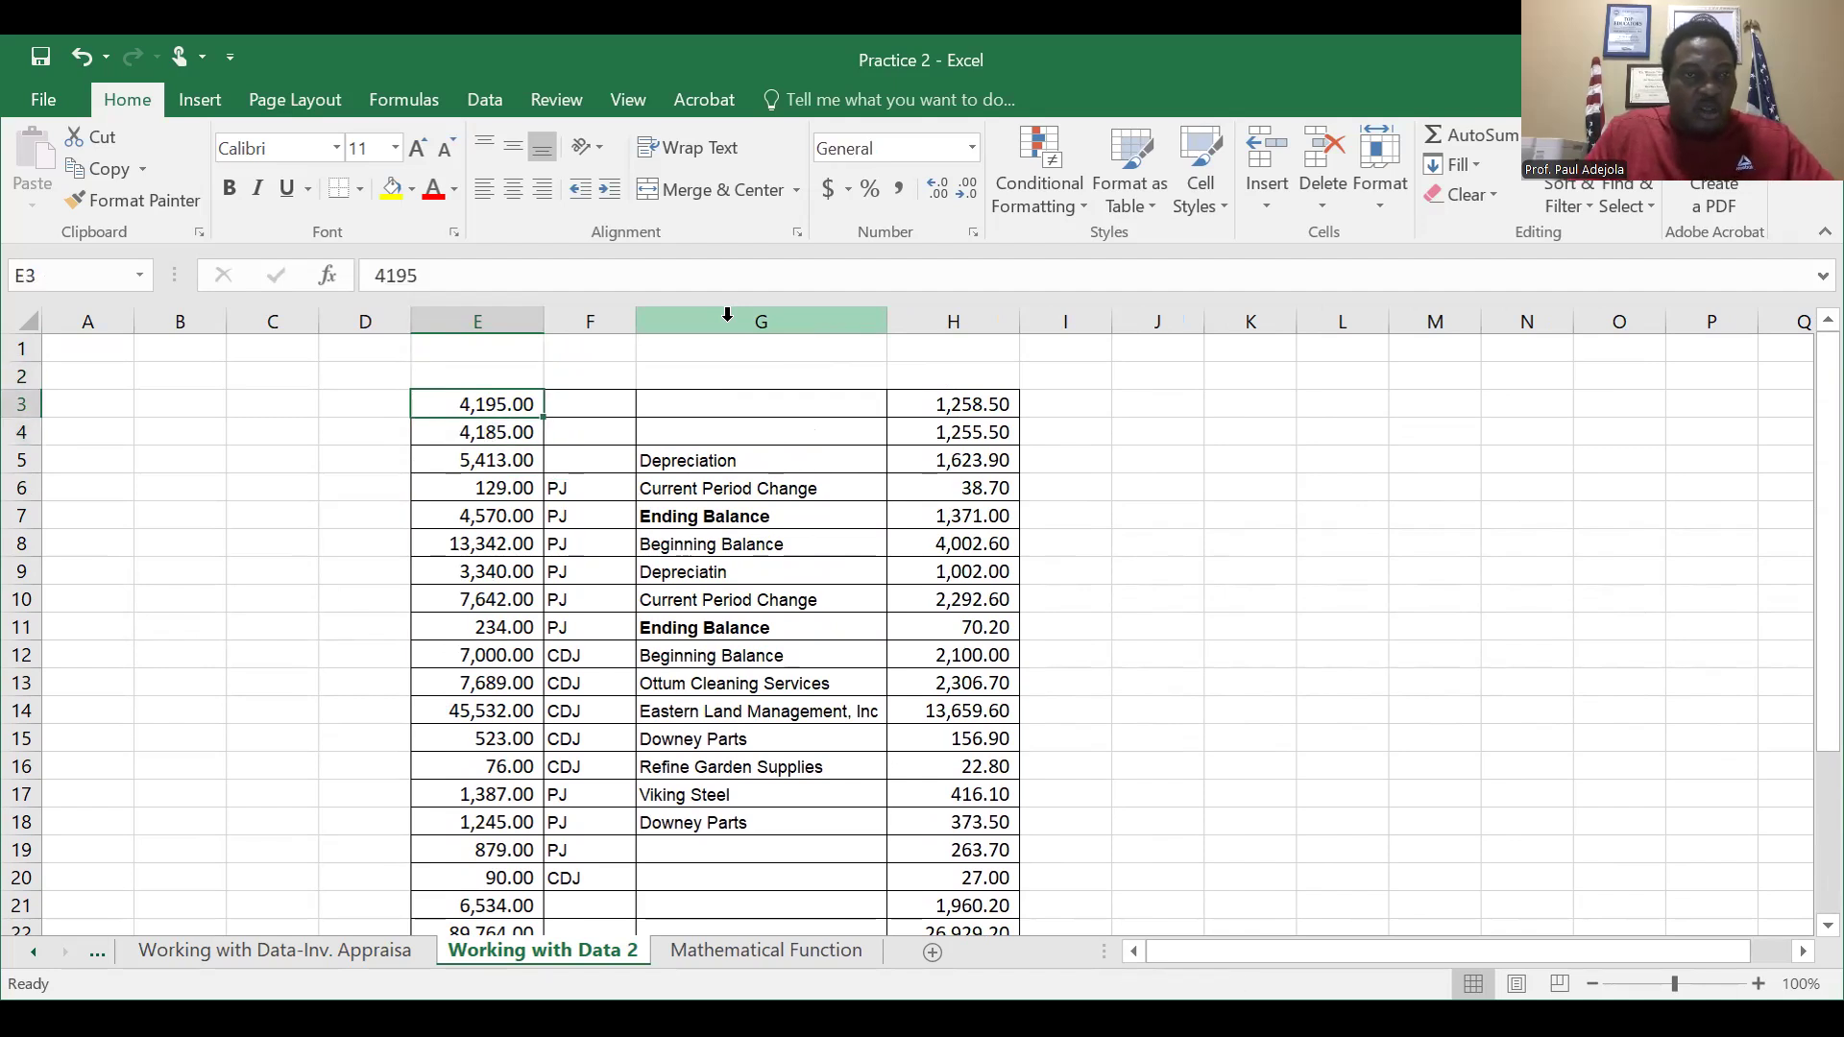
key(shift+Down)
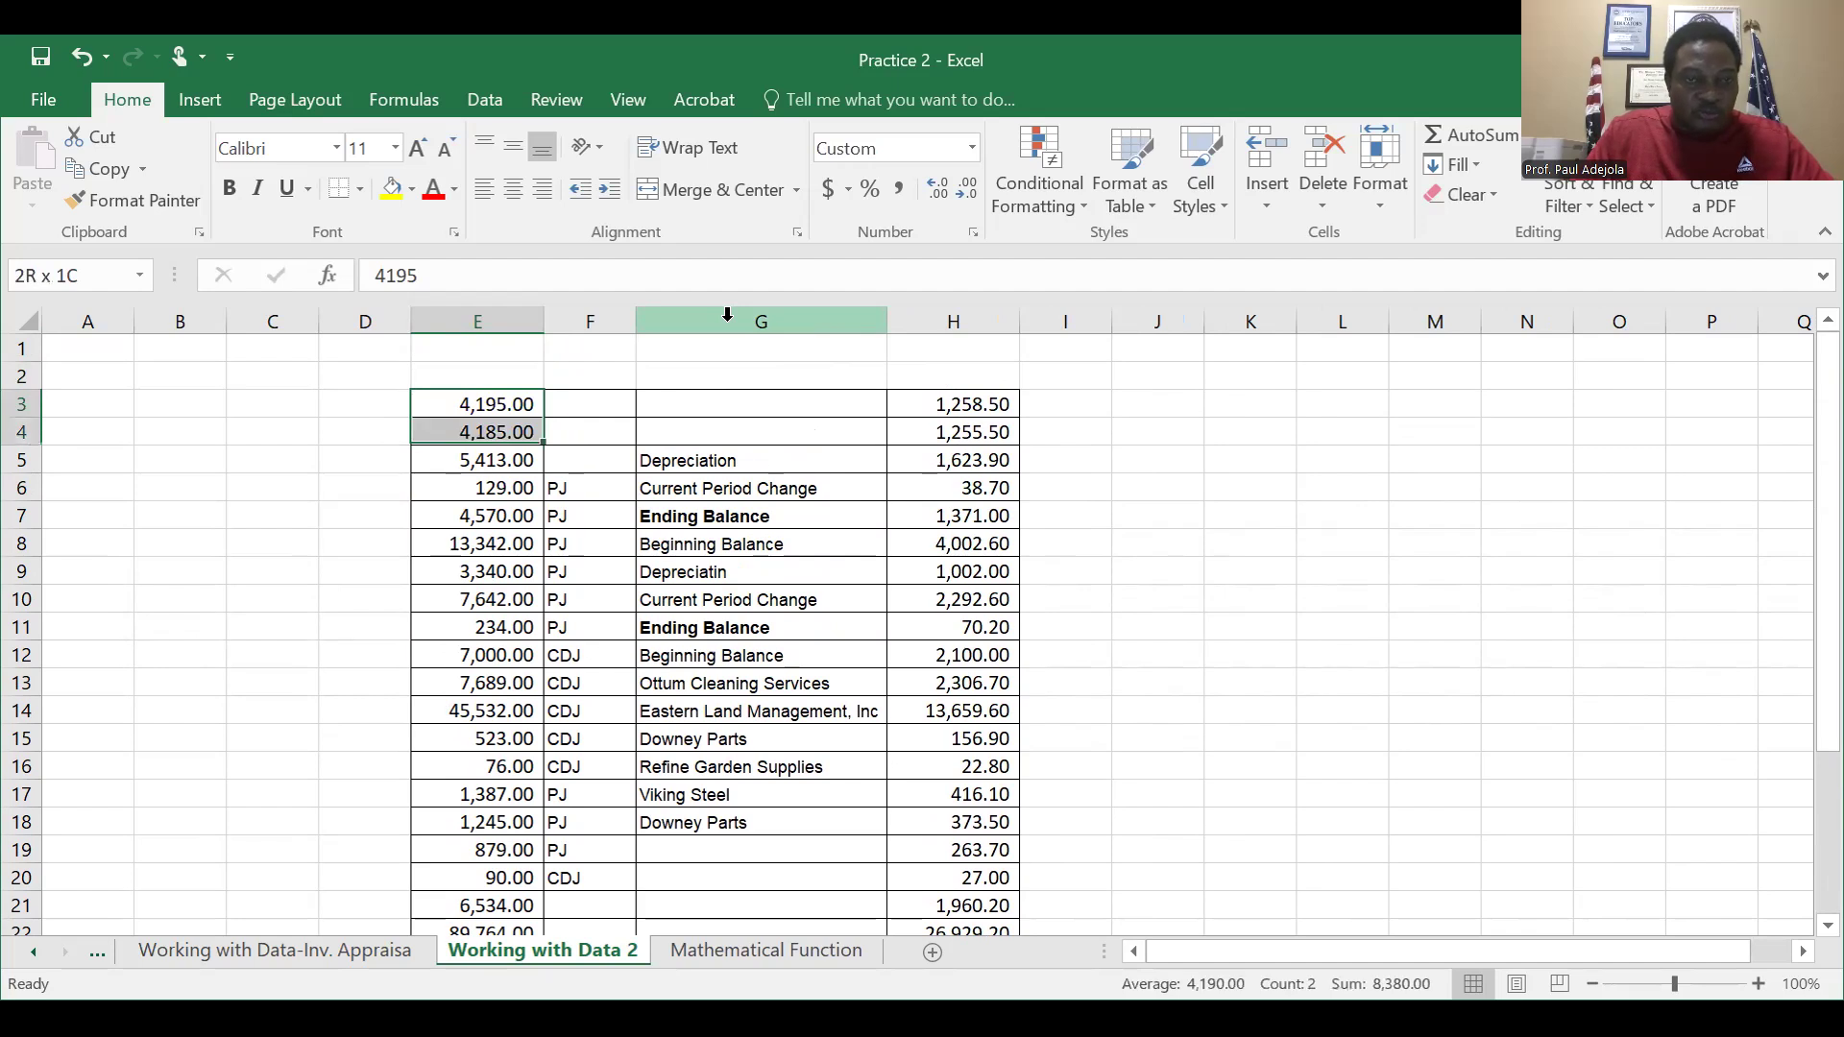
key(shift+Down)
key(shift+Down)
key(shift+Down)
key(shift+Down)
key(shift+Down)
key(shift+Down)
key(shift+Down)
key(shift+Down)
key(shift+Down)
key(shift+Down)
key(shift+Down)
key(shift+Down)
key(shift+Down)
key(shift+Down)
key(shift+Down)
key(shift+Down)
key(shift+Down)
key(shift+Down)
key(shift+Down)
key(shift+Down)
key(shift+Down)
key(shift+Down)
key(shift+Down)
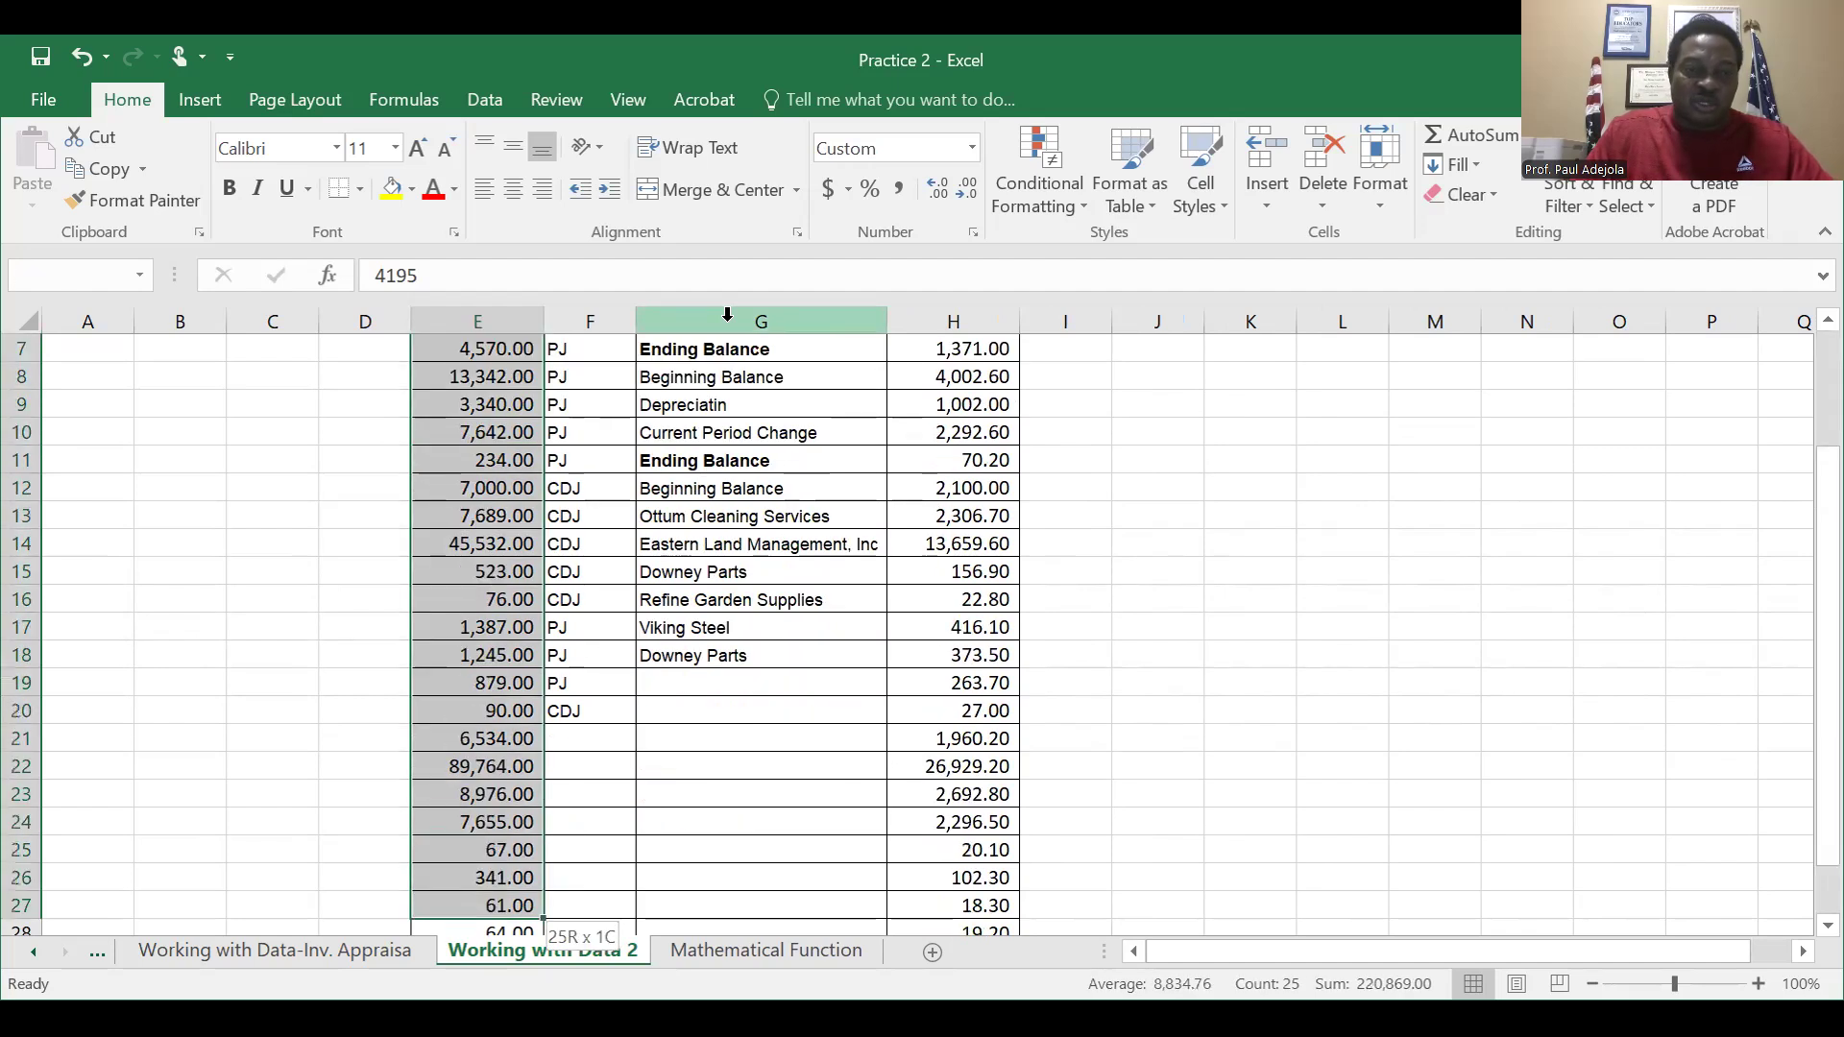
key(shift+Down)
key(shift+Down)
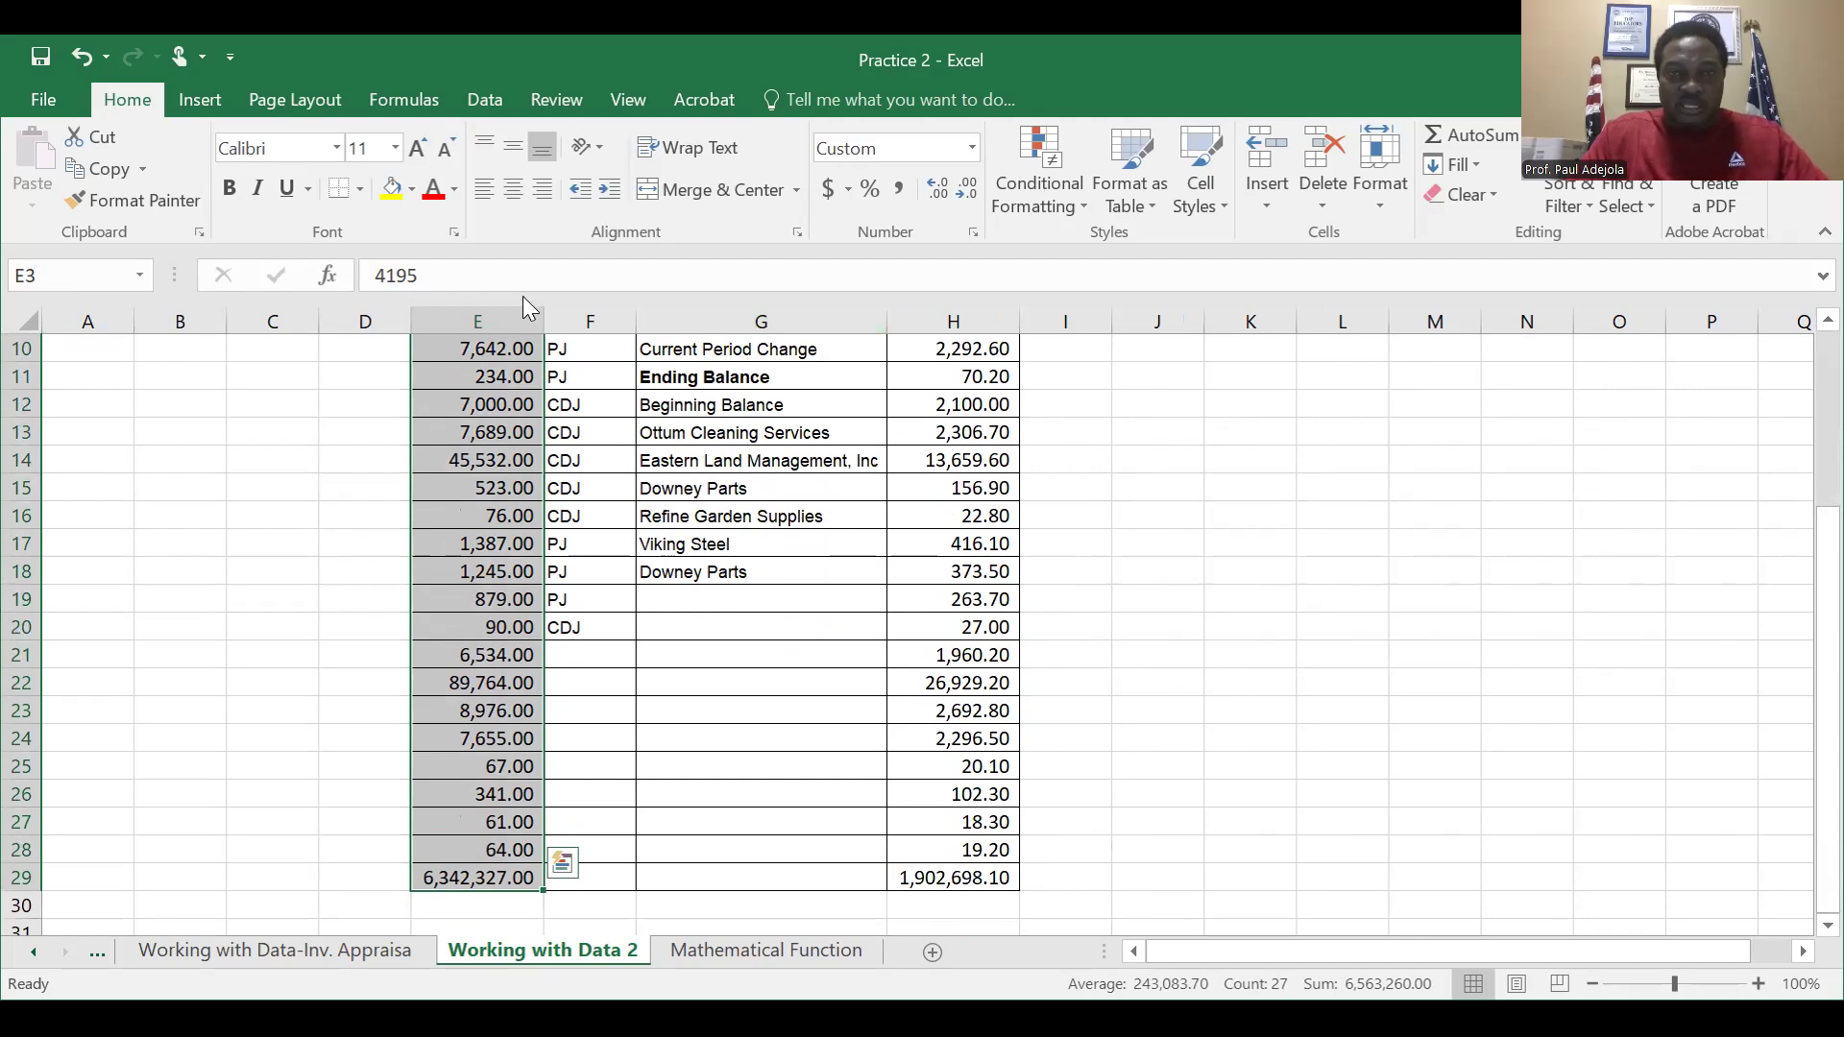
click(499, 386)
key(Up)
key(Up)
key(Up)
key(Up)
key(Up)
key(Up)
key(Up)
key(Up)
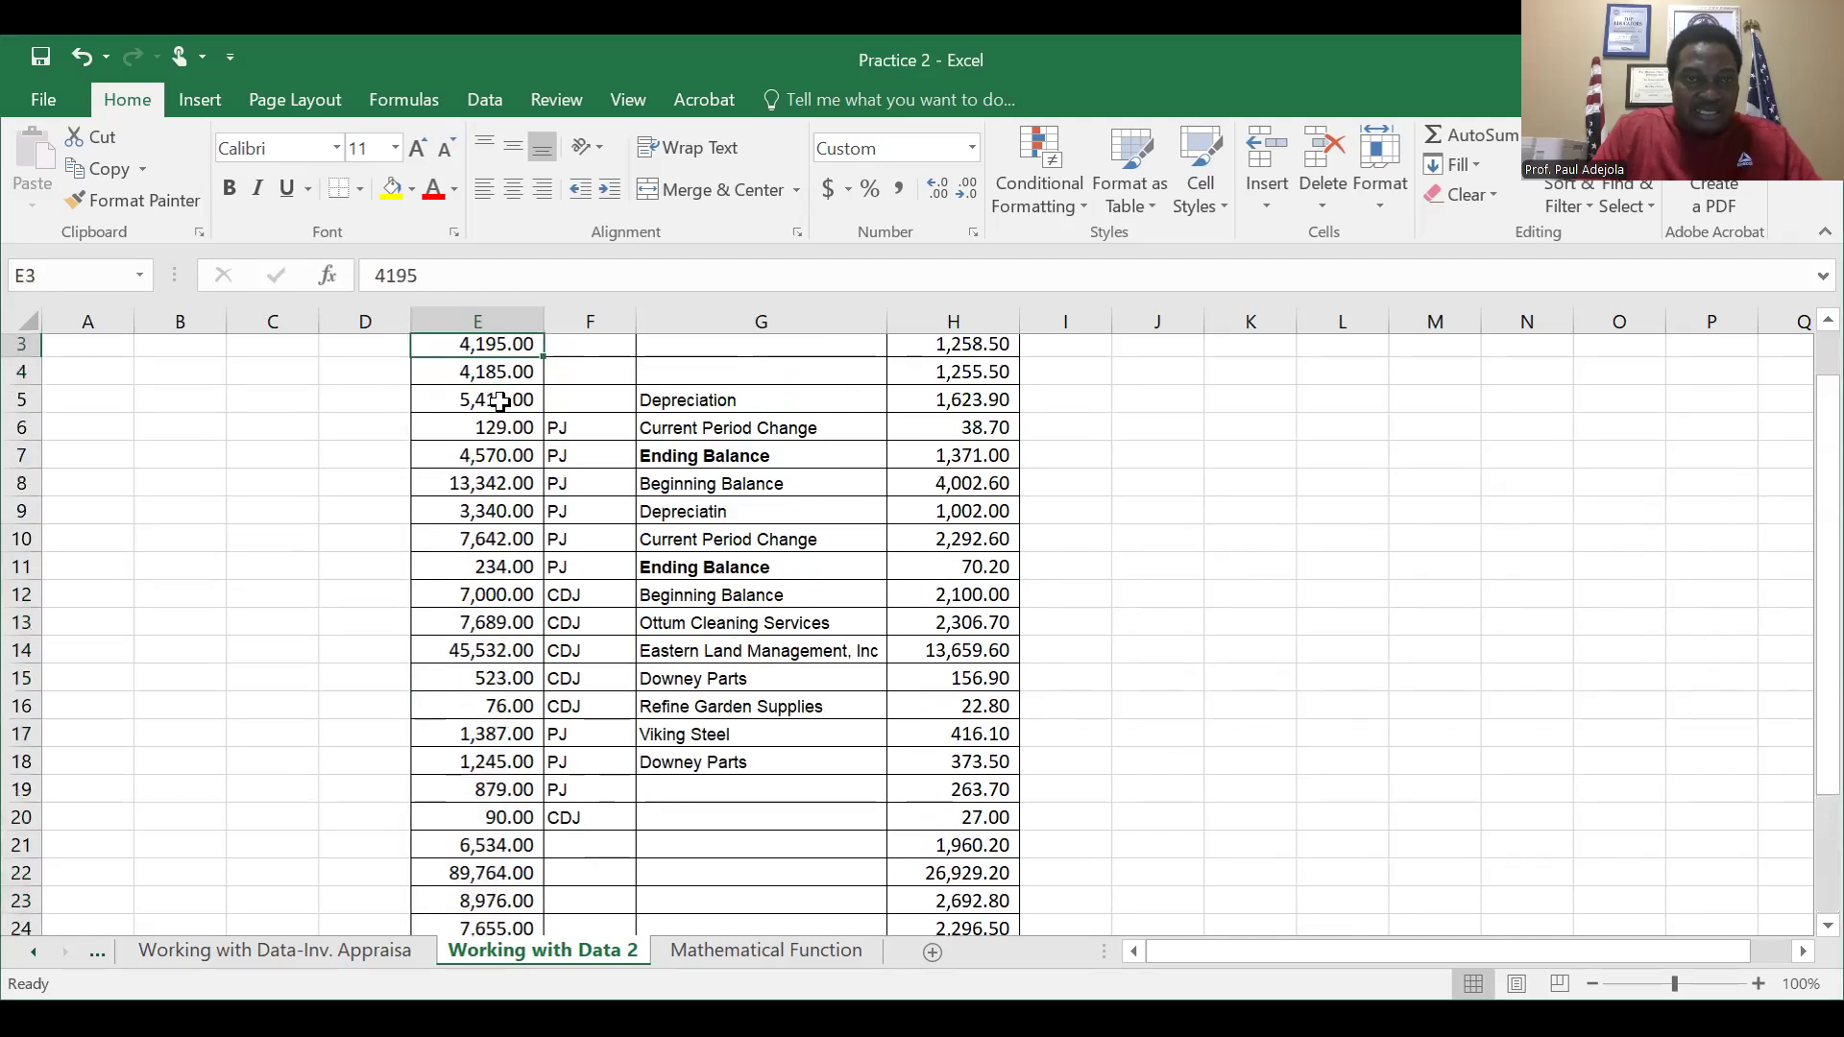
scroll(499, 402, up, 1)
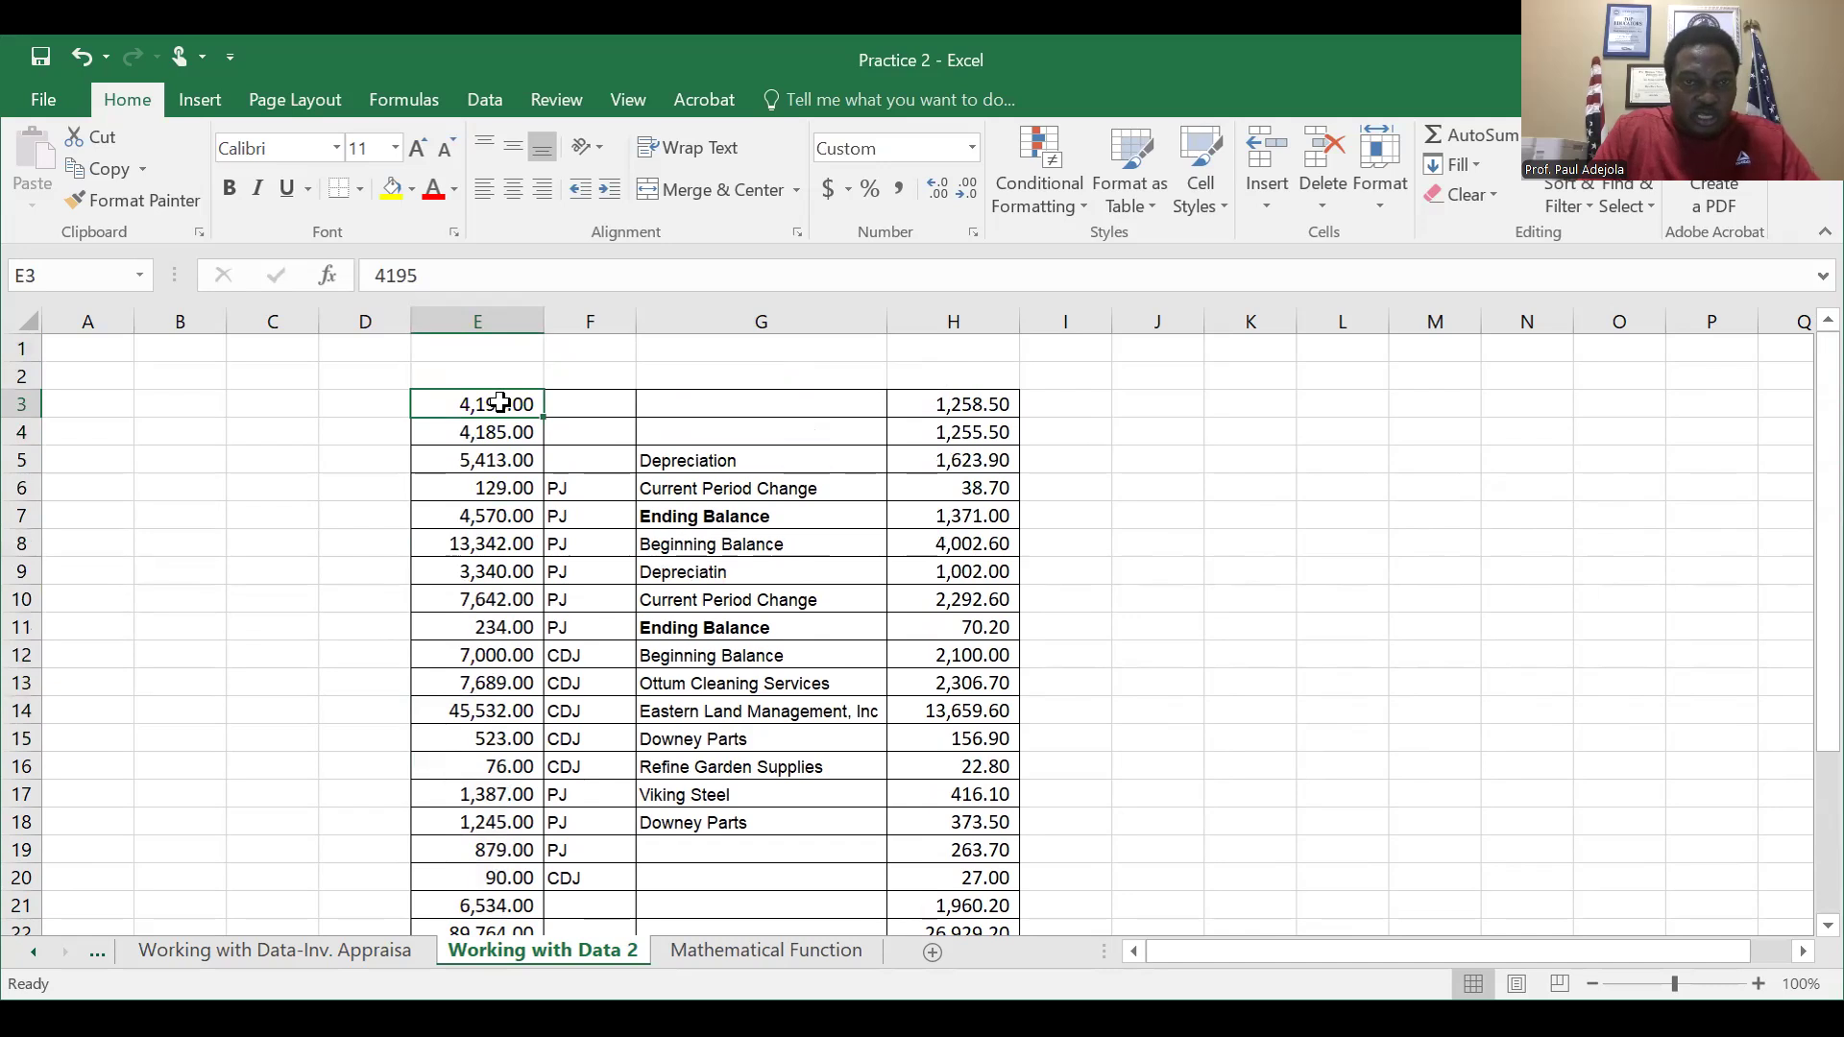
Select the amounts in E3:E29 and reduce their display to one decimal place.
key(shift+Down)
key(shift+Down)
key(shift+Down)
key(shift+Down)
key(shift+Down)
key(shift+Down)
key(shift+Down)
key(shift+Down)
key(shift+Down)
key(shift+Down)
key(shift+Down)
key(shift+Down)
key(shift+Down)
key(shift+Down)
key(shift+Down)
key(shift+Down)
key(shift+Down)
key(shift+Down)
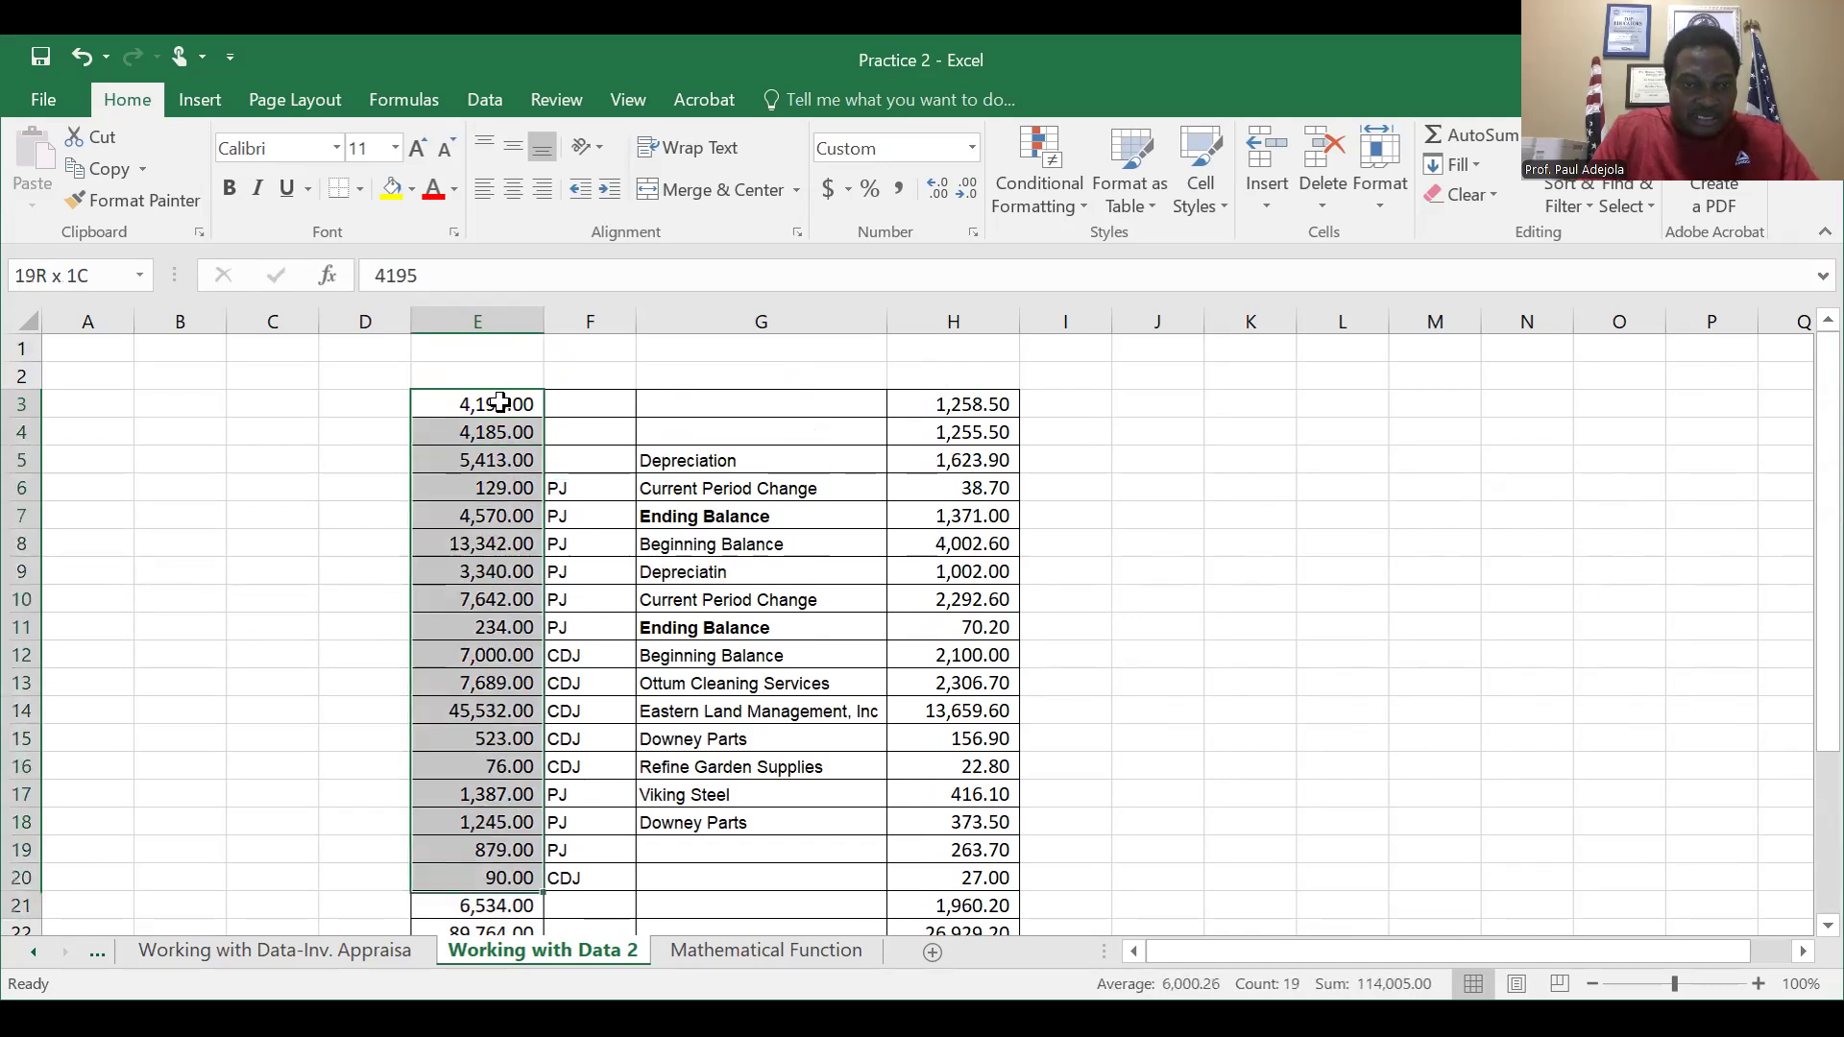
key(shift+Down)
key(shift+Down)
key(shift+Down)
key(shift+Down)
key(shift+Down)
key(shift+Down)
key(shift+Down)
key(shift+Down)
key(shift+Down)
key(shift+Down)
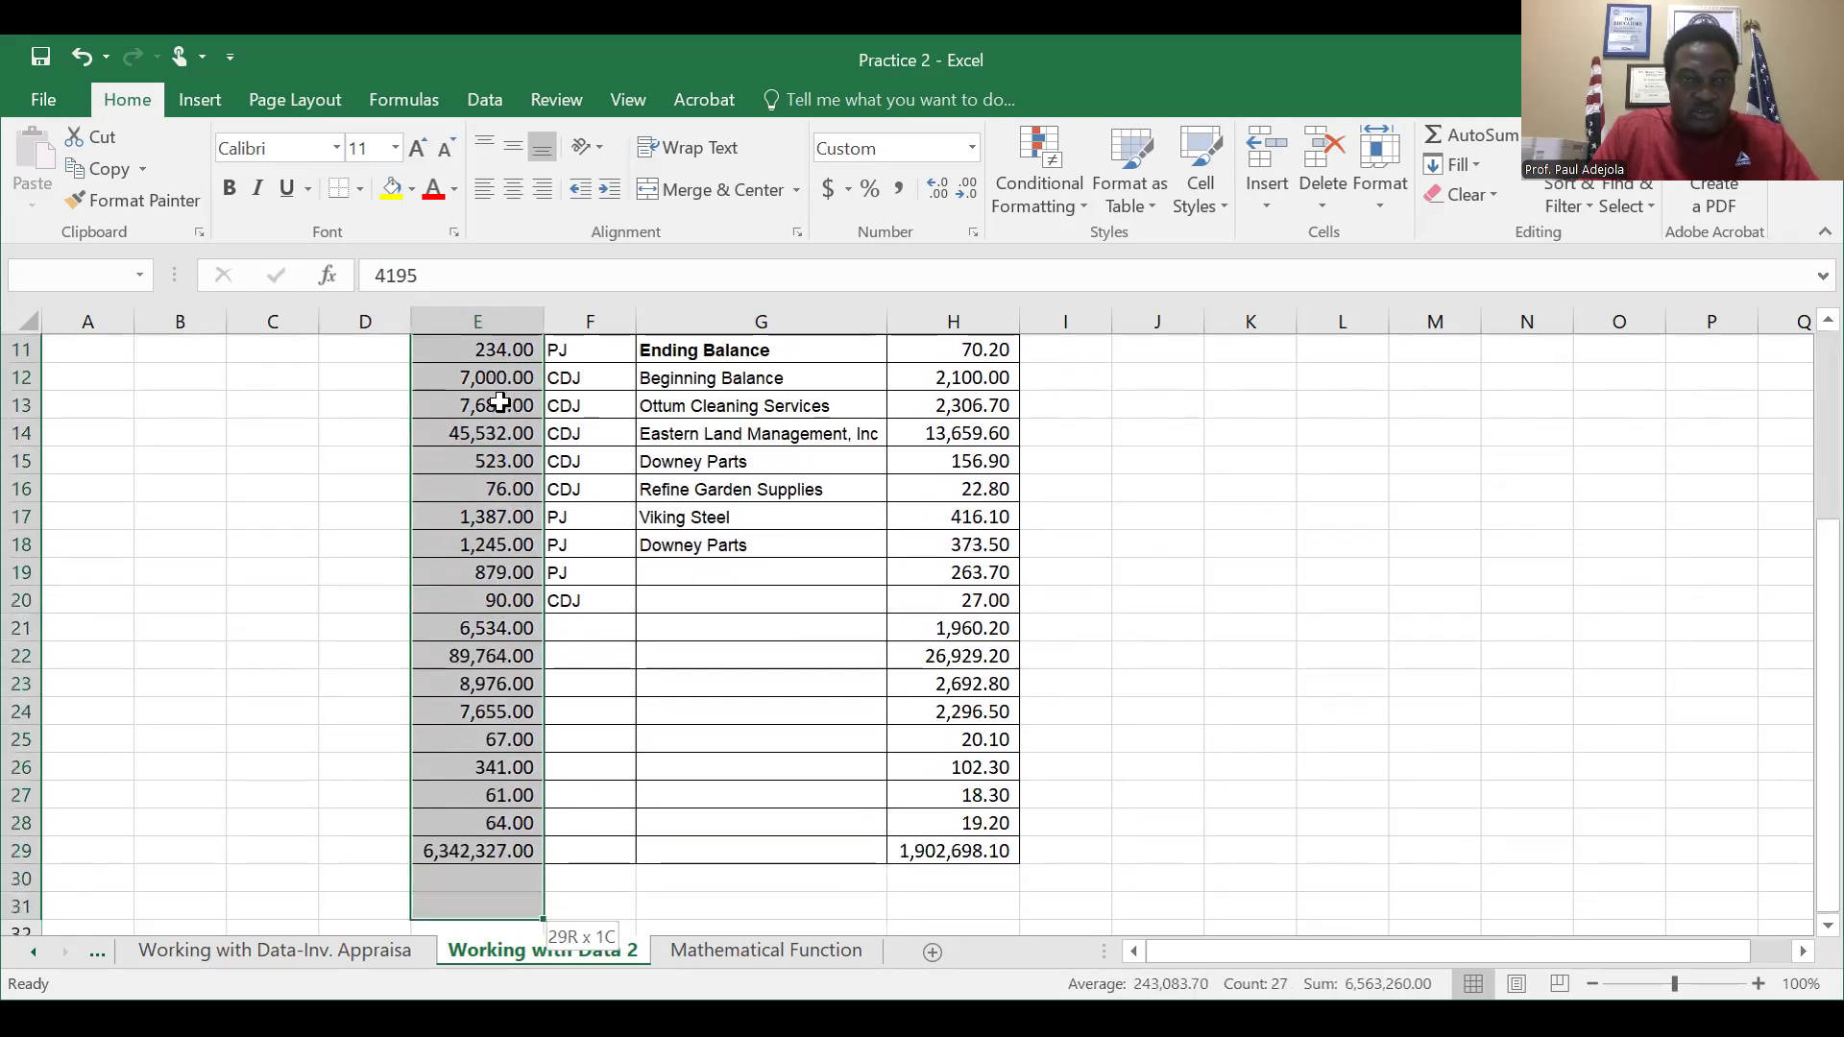
key(shift+Up)
key(shift+Up)
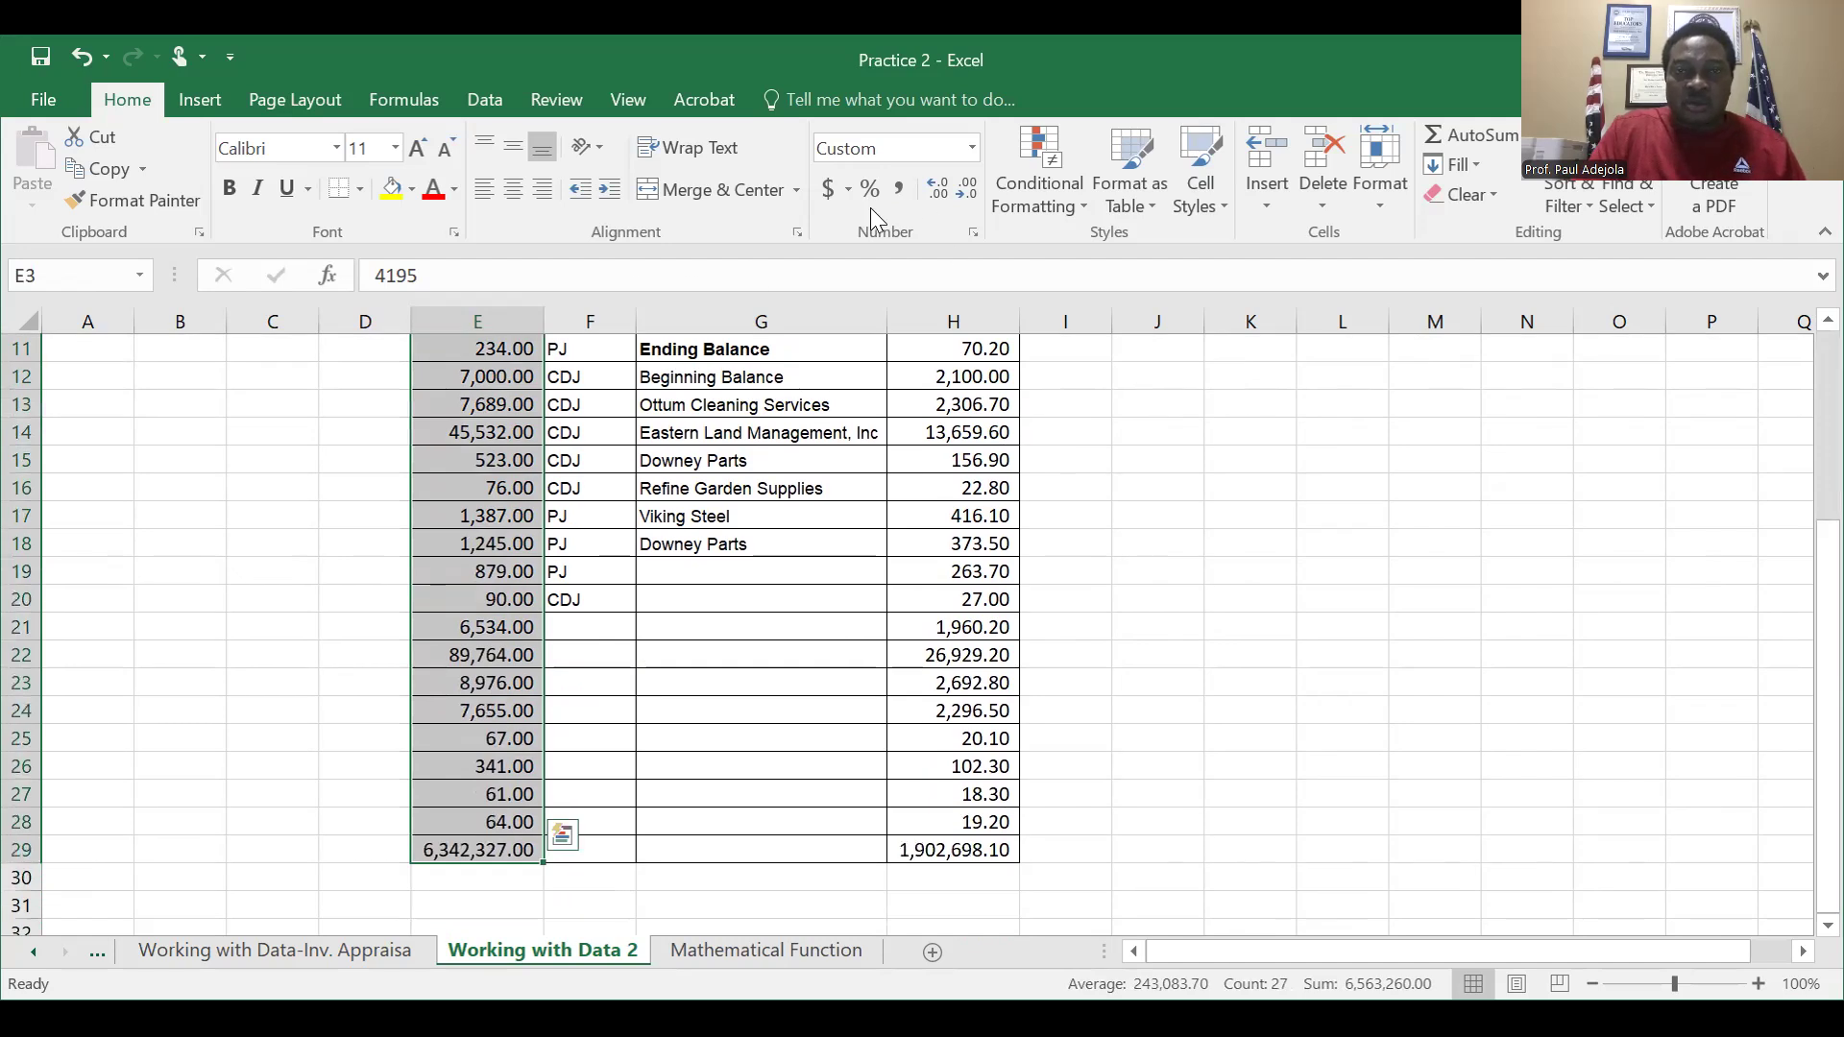
click(966, 192)
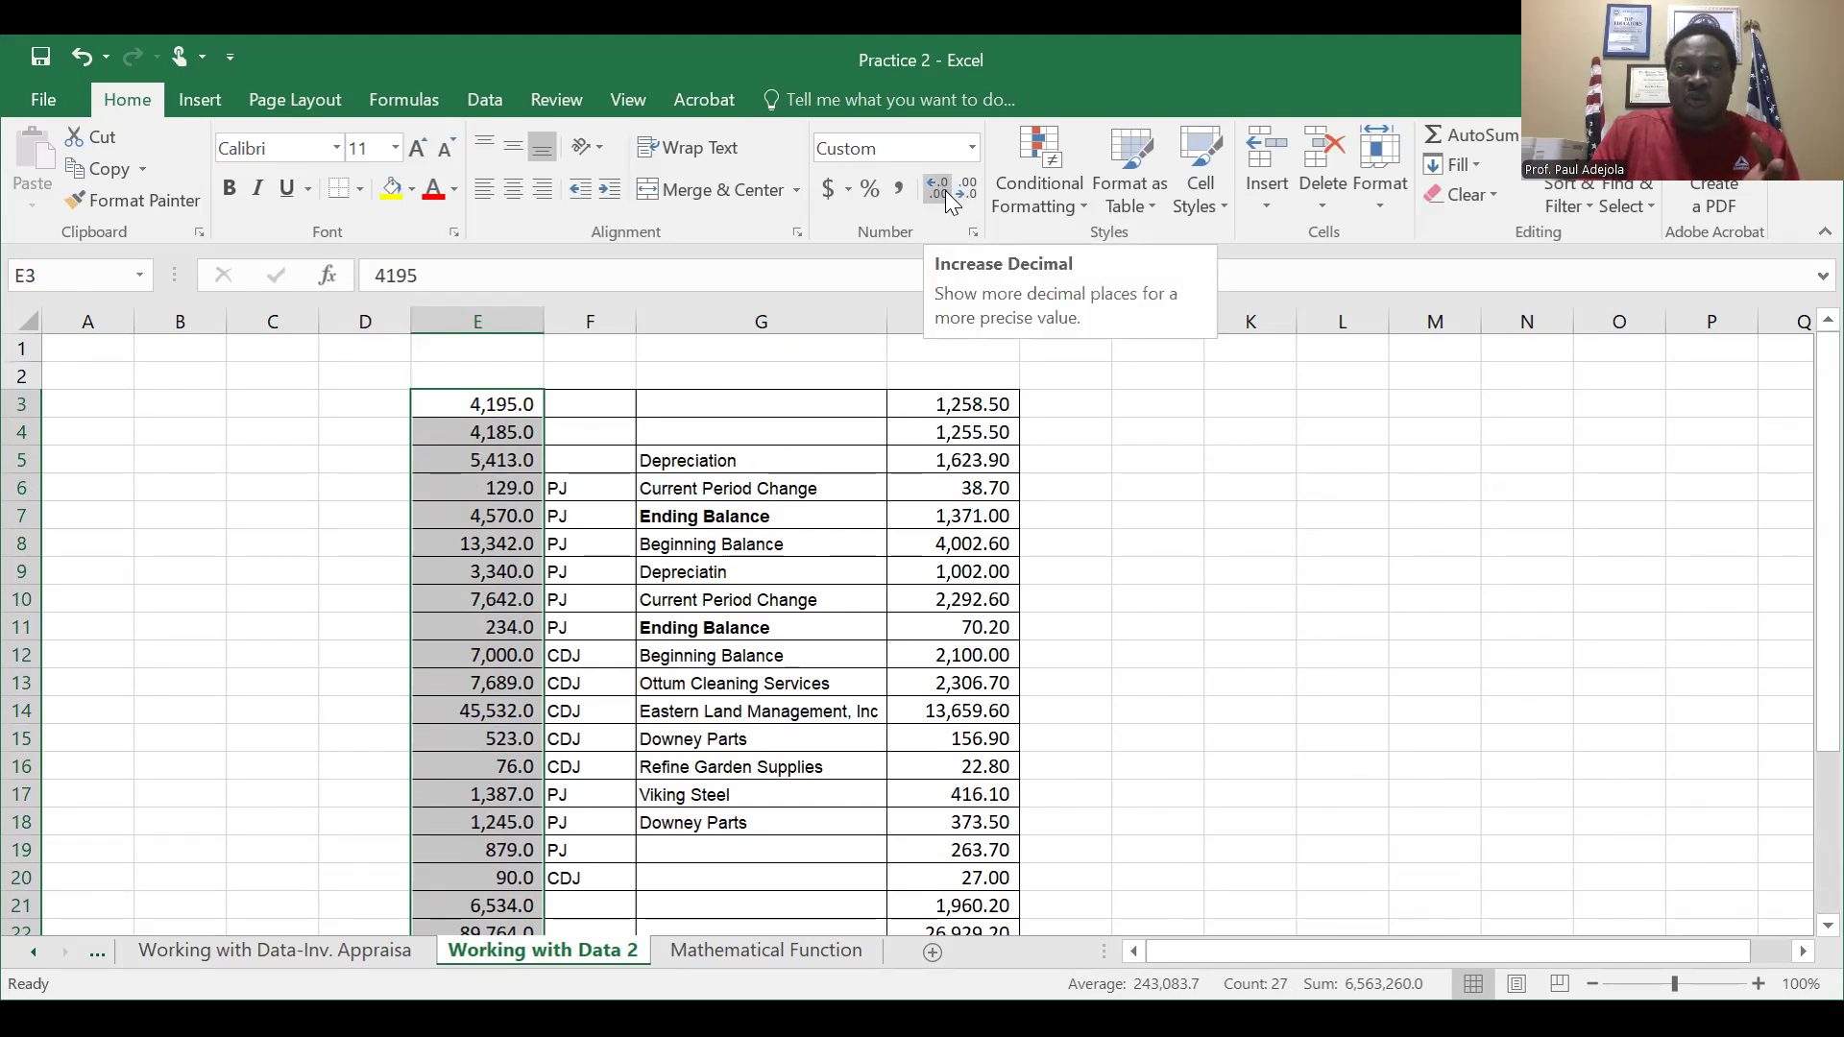
Increase the displayed precision of the amounts in E3:E29 to four decimal places.
click(941, 190)
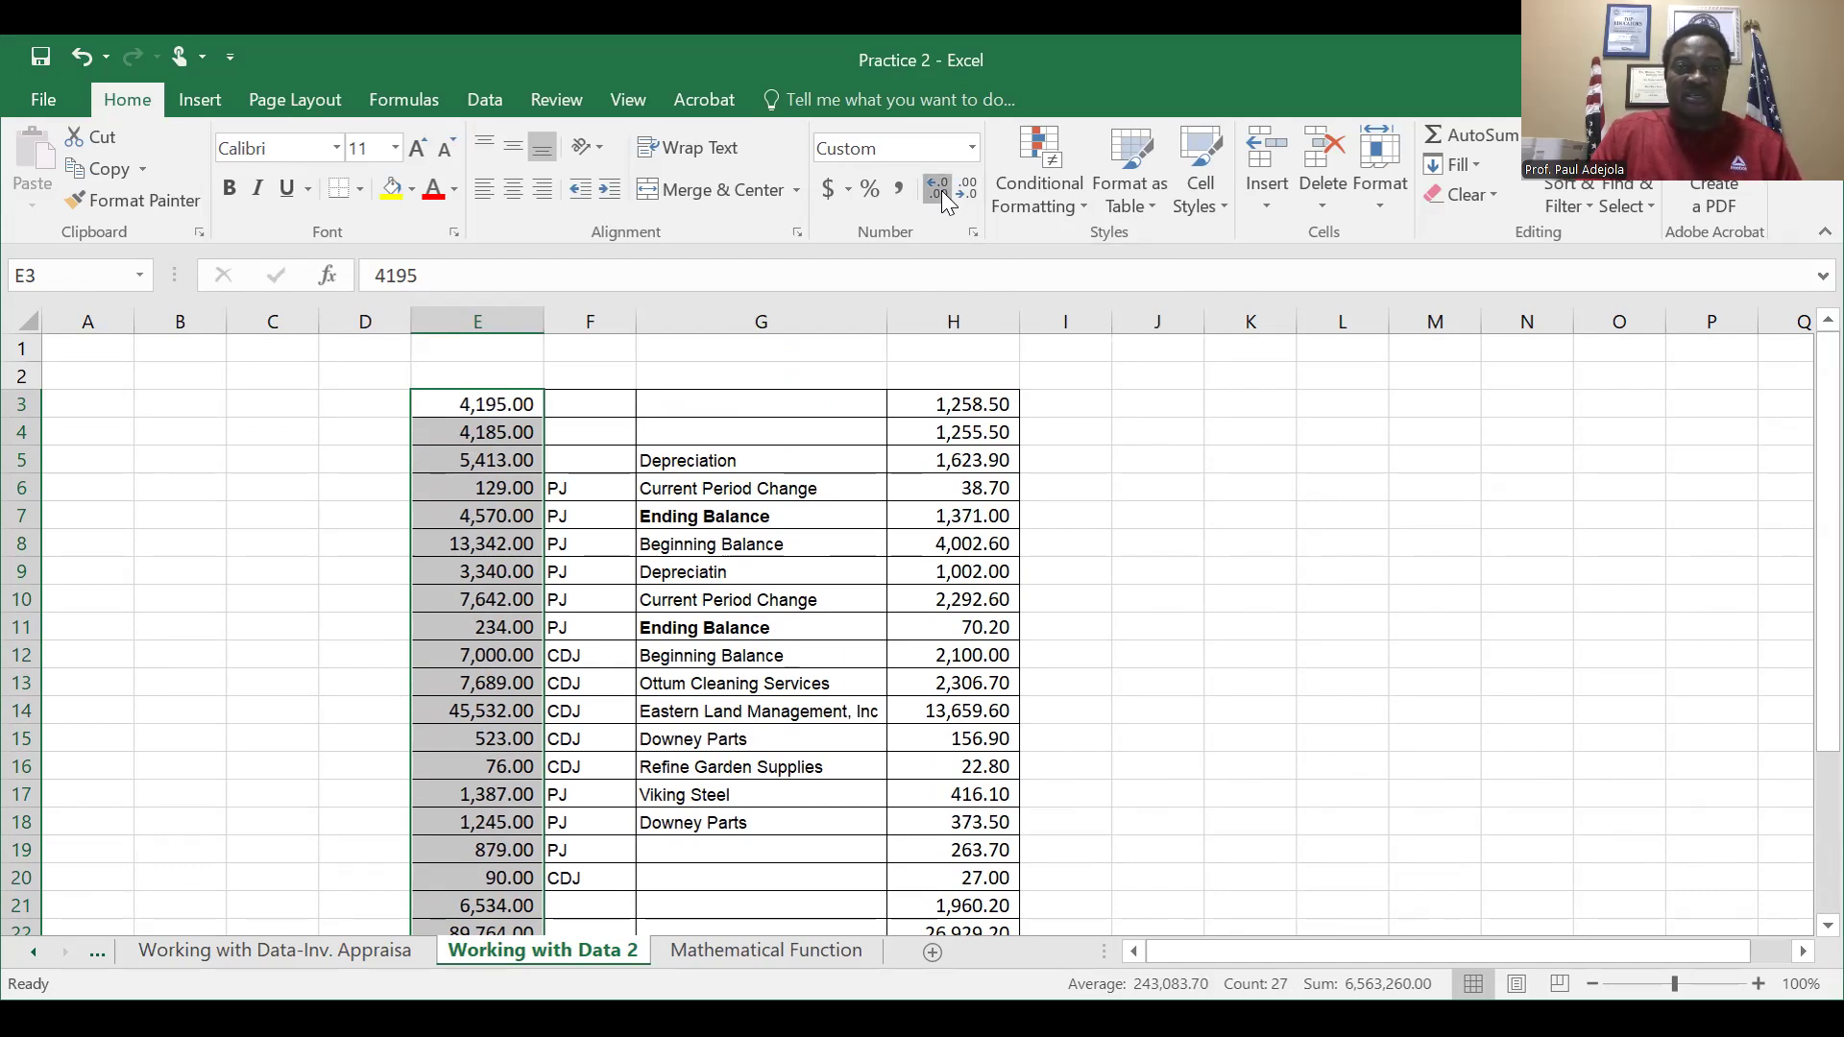
double_click(941, 190)
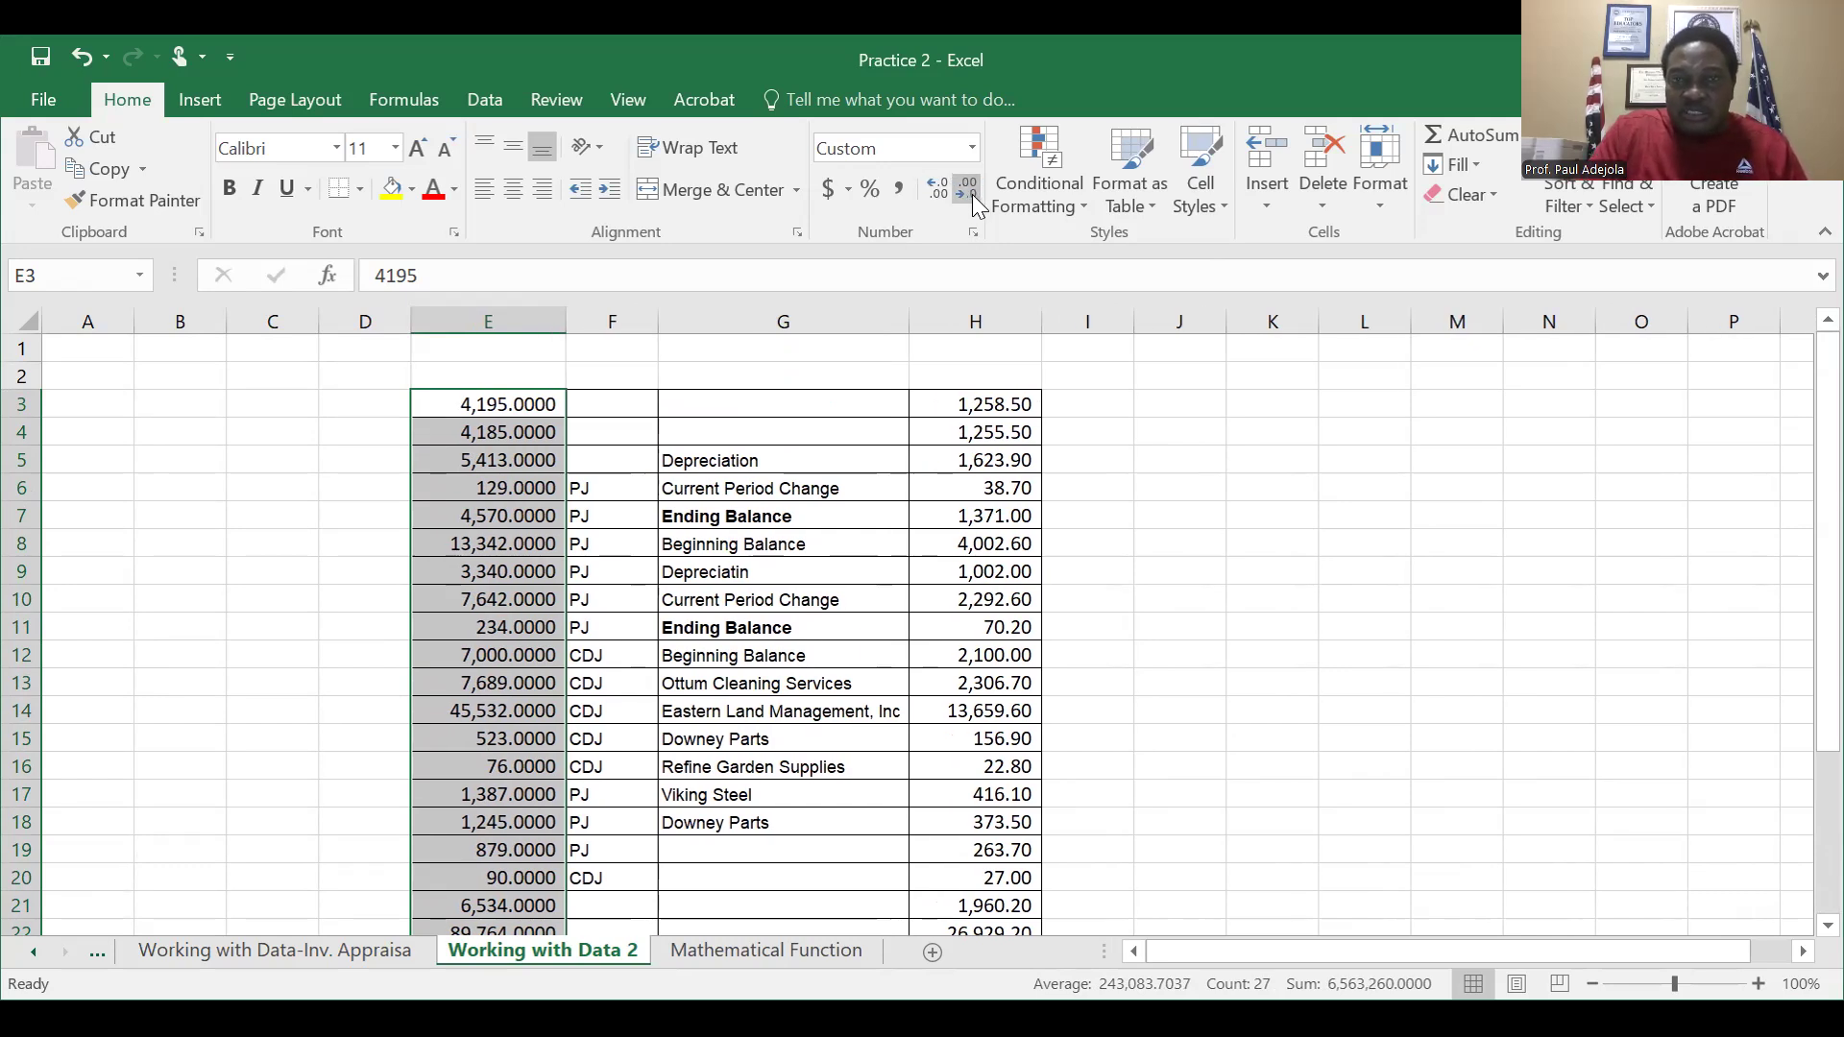
Reduce the displayed precision of the amounts in E3:E29 to whole numbers without decimals.
double_click(972, 194)
click(972, 194)
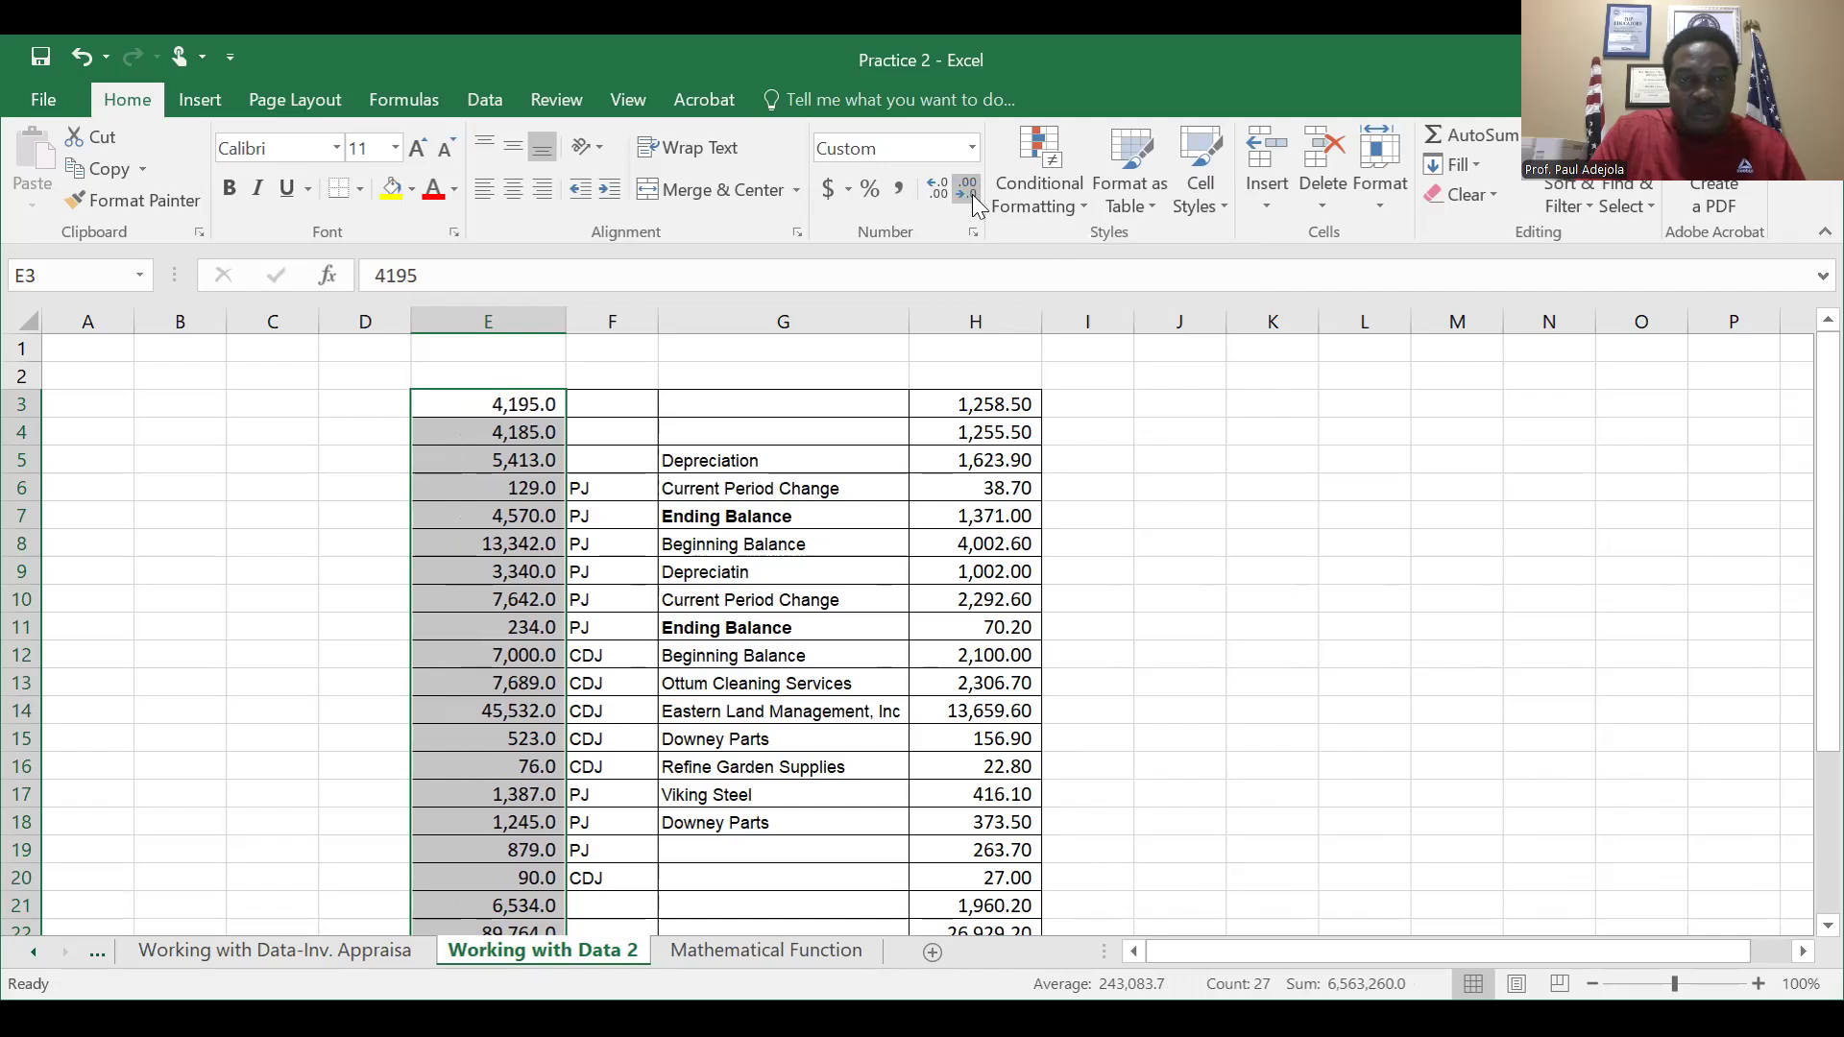
click(971, 194)
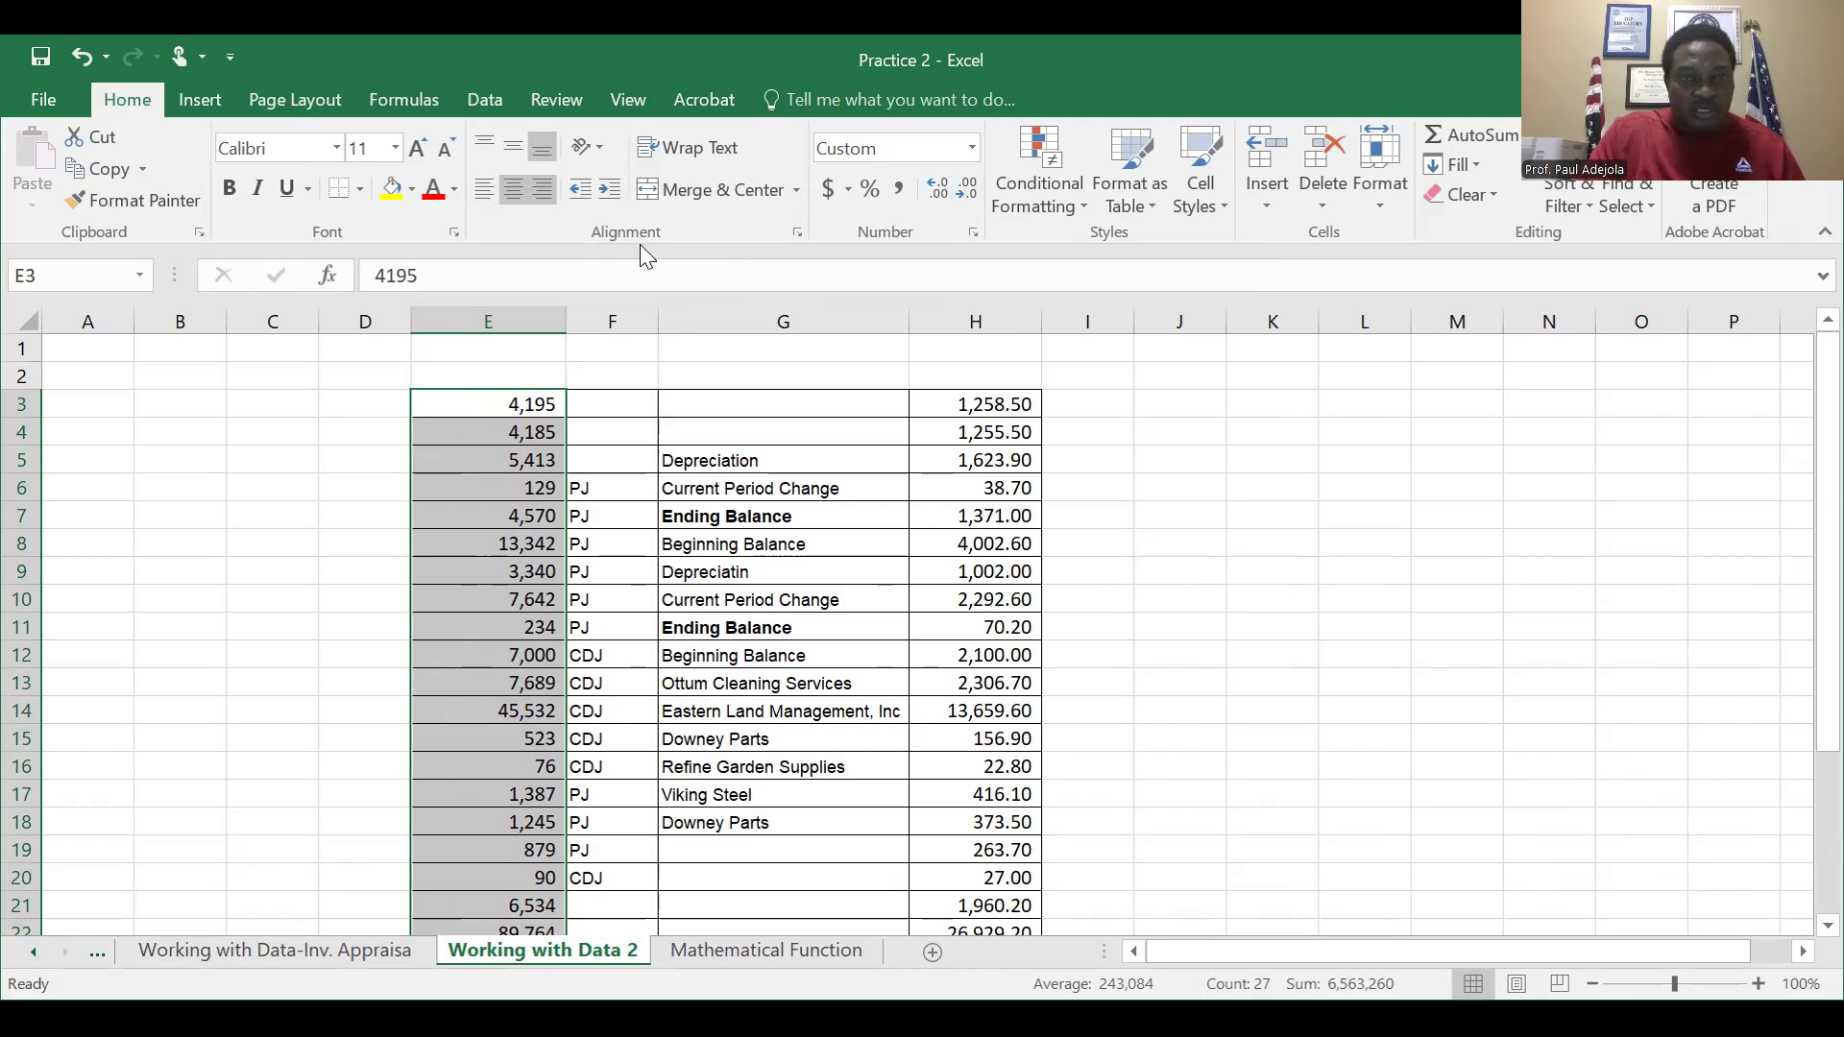
Reselect the column E amounts from E3 through the last entry in E29.
click(504, 452)
key(Up)
key(Up)
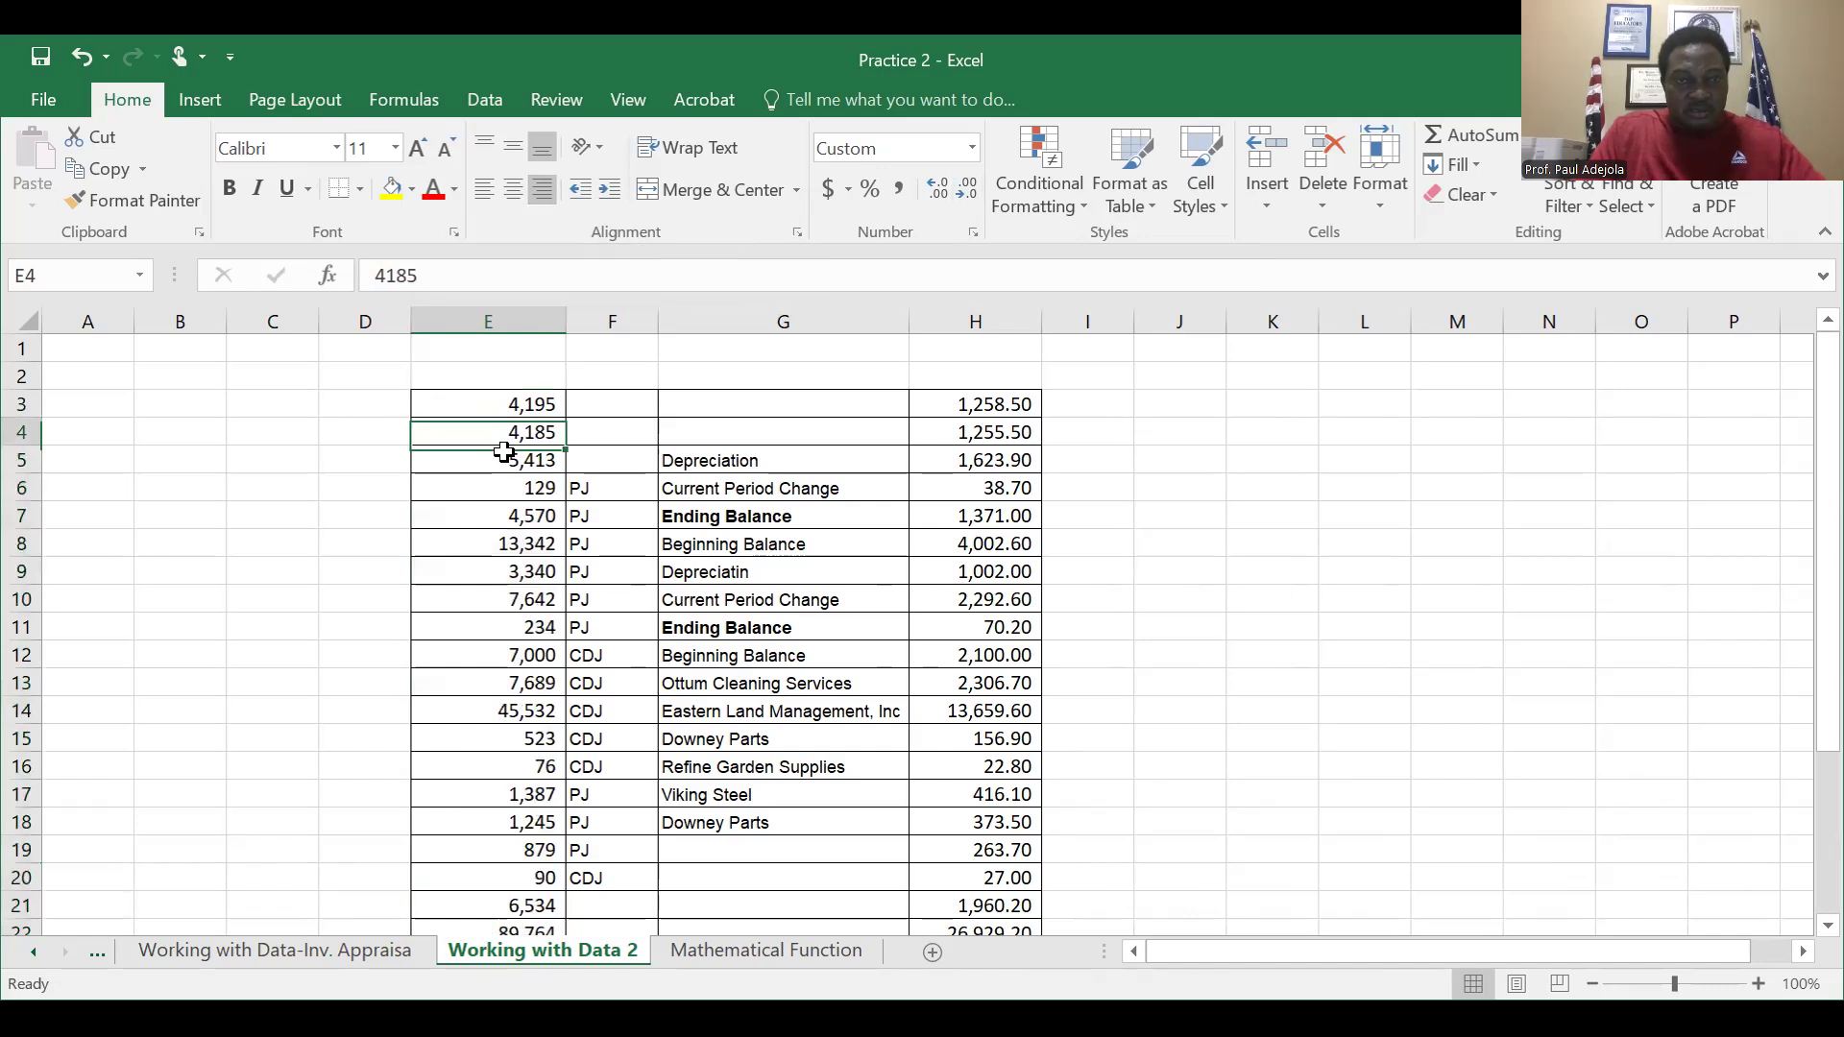
key(shift+Down)
key(shift+Down)
key(shift+Down)
key(shift+Down)
key(shift+Down)
key(shift+Down)
key(shift+Down)
key(shift+Down)
key(shift+Down)
key(shift+Down)
key(shift+Down)
key(shift+Down)
key(shift+Down)
key(shift+Down)
key(shift+Down)
key(shift+Down)
key(shift+Down)
key(shift+Down)
key(shift+Down)
key(shift+Down)
key(shift+Down)
key(shift+Down)
key(shift+Down)
key(shift+Down)
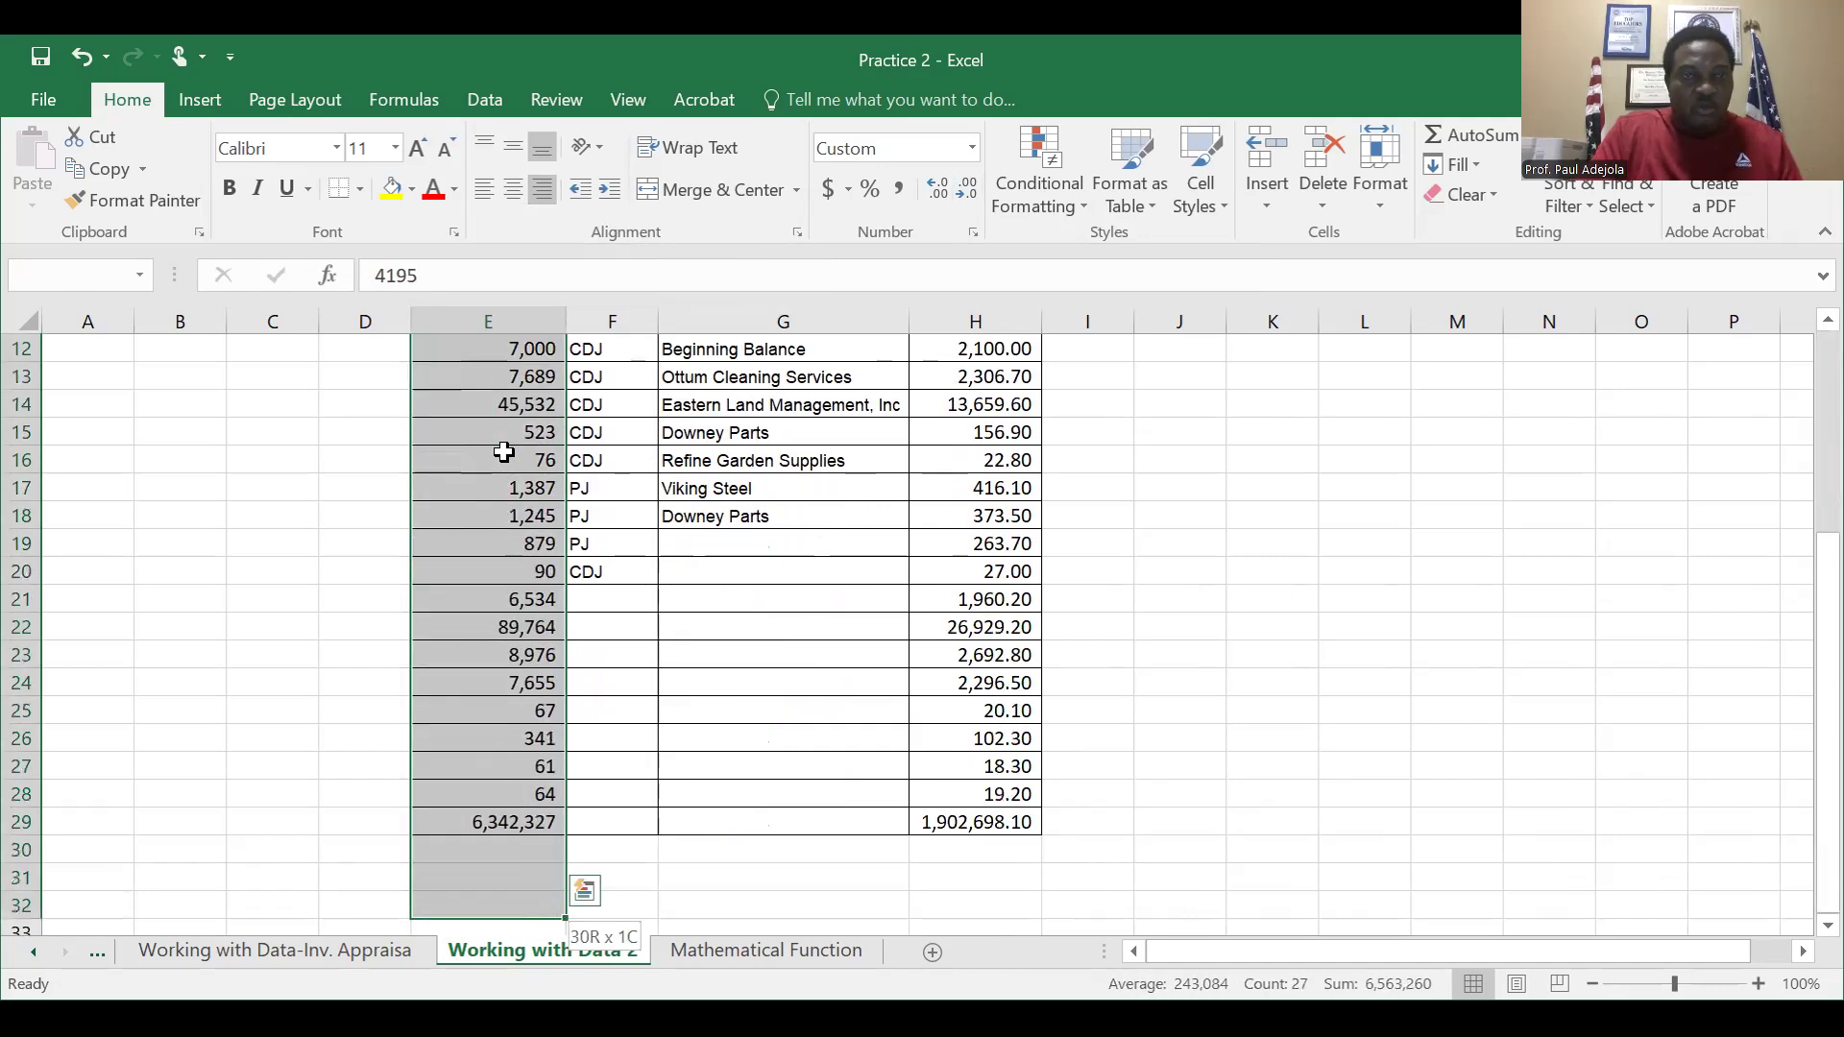
key(shift+Up)
key(shift+Up)
key(shift+Up)
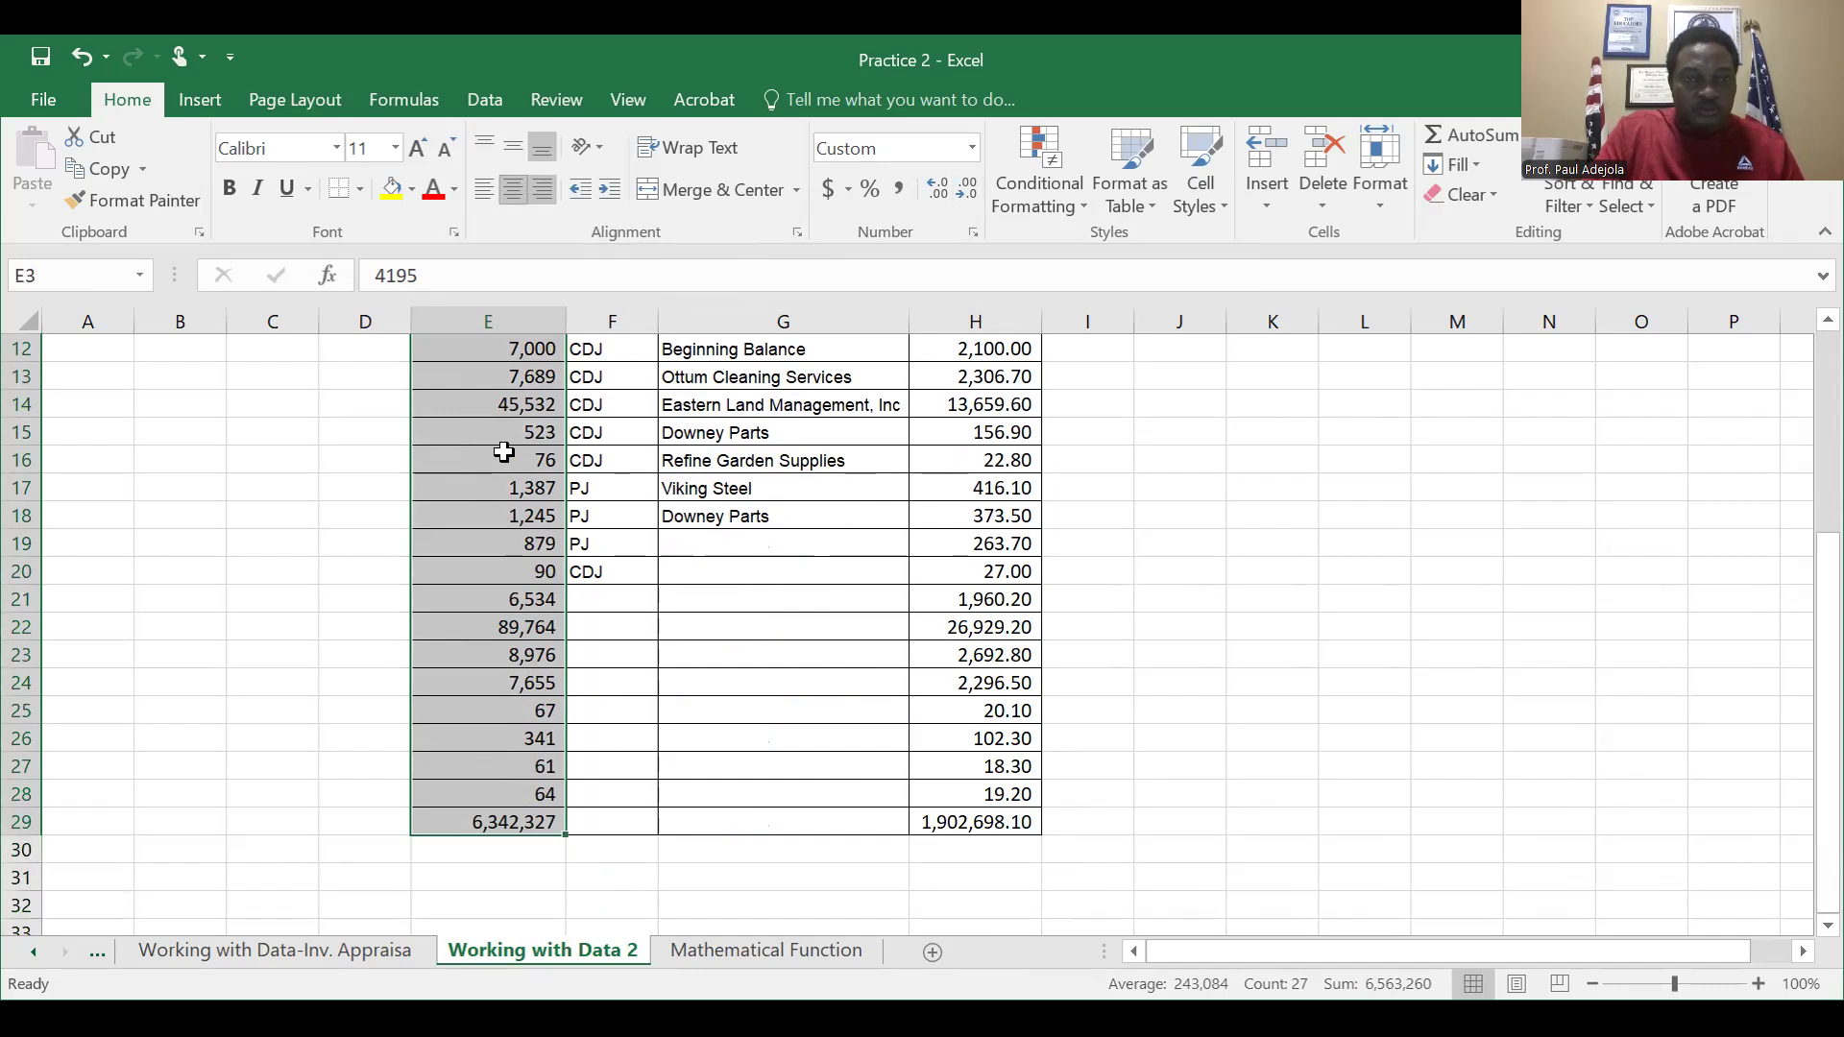
scroll(503, 452, up, 4)
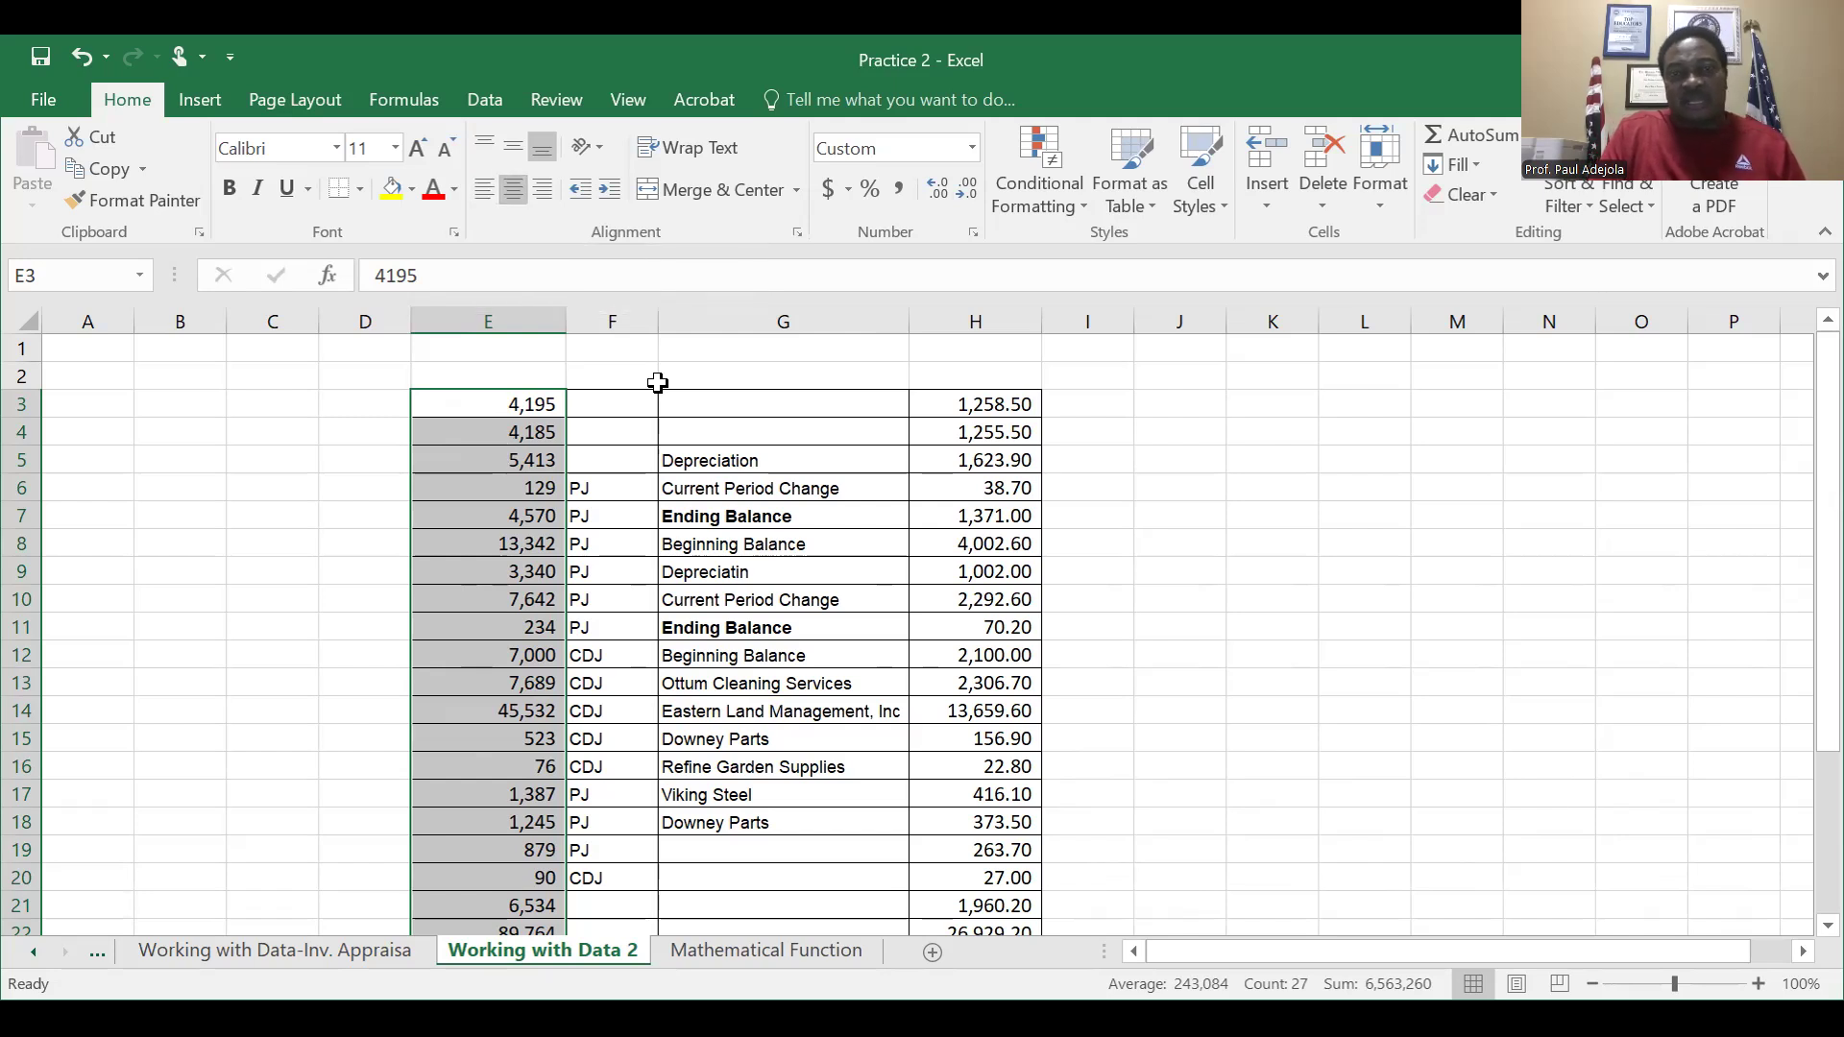
Examine the column E amounts from E7 down to the empty cells below the last entry.
click(499, 536)
click(499, 527)
click(500, 535)
key(Down)
key(Down)
key(Down)
key(Down)
key(Down)
key(Down)
key(Down)
key(Down)
key(Down)
key(Down)
key(Down)
key(Down)
key(Down)
key(Down)
key(Down)
key(Down)
key(Down)
key(Down)
key(Down)
key(Down)
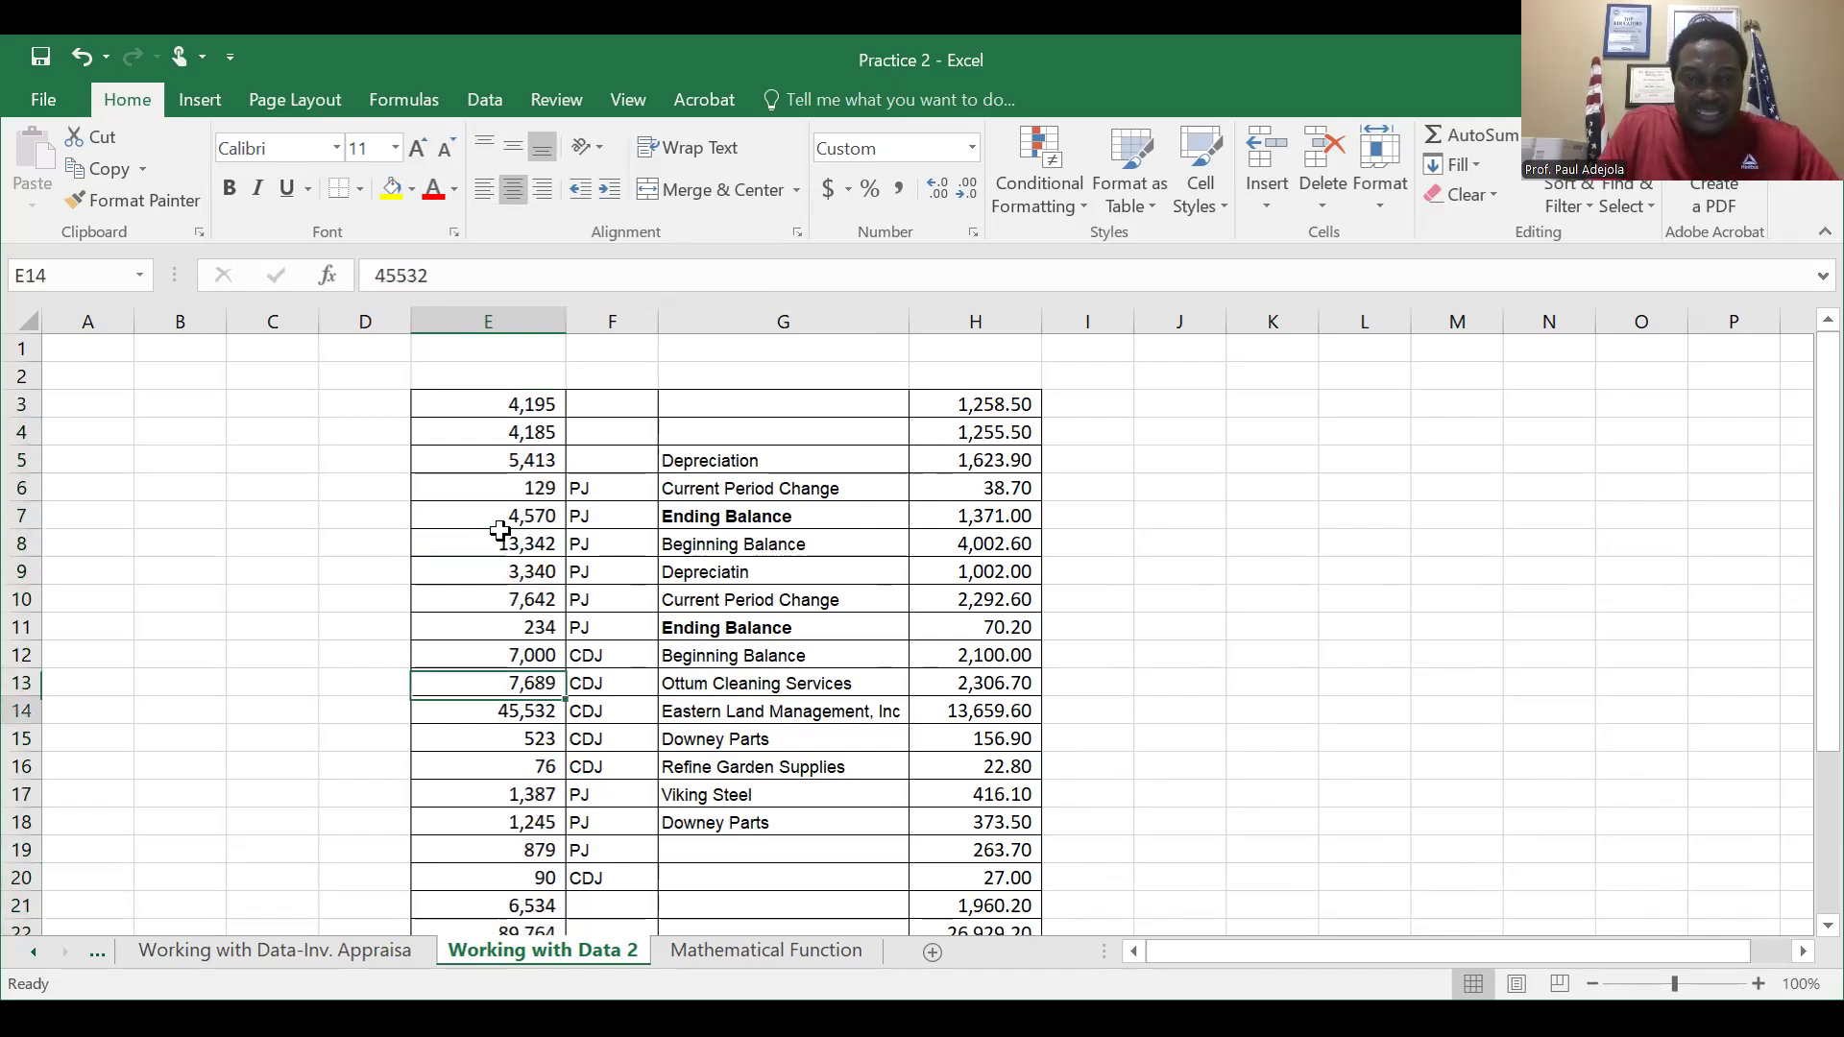
key(Up)
key(Down)
key(Up)
key(Down)
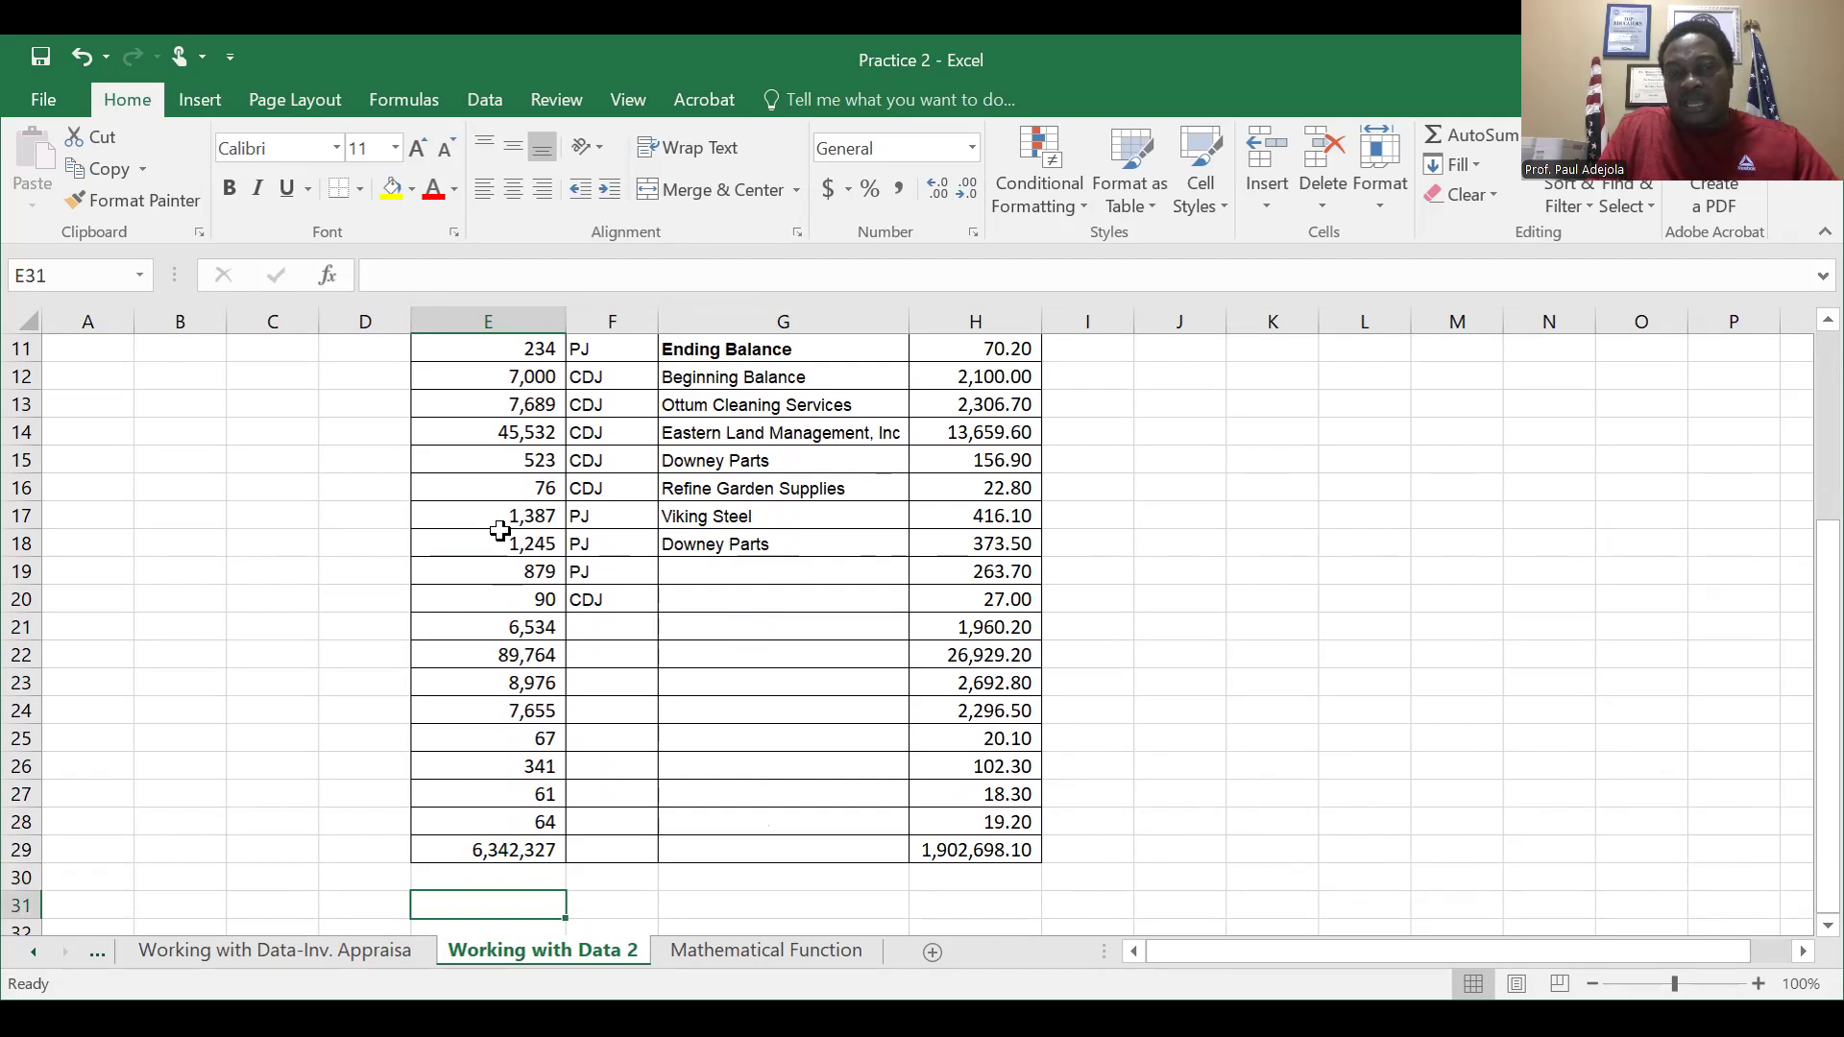
scroll(500, 531, down, 1)
key(Up)
key(Down)
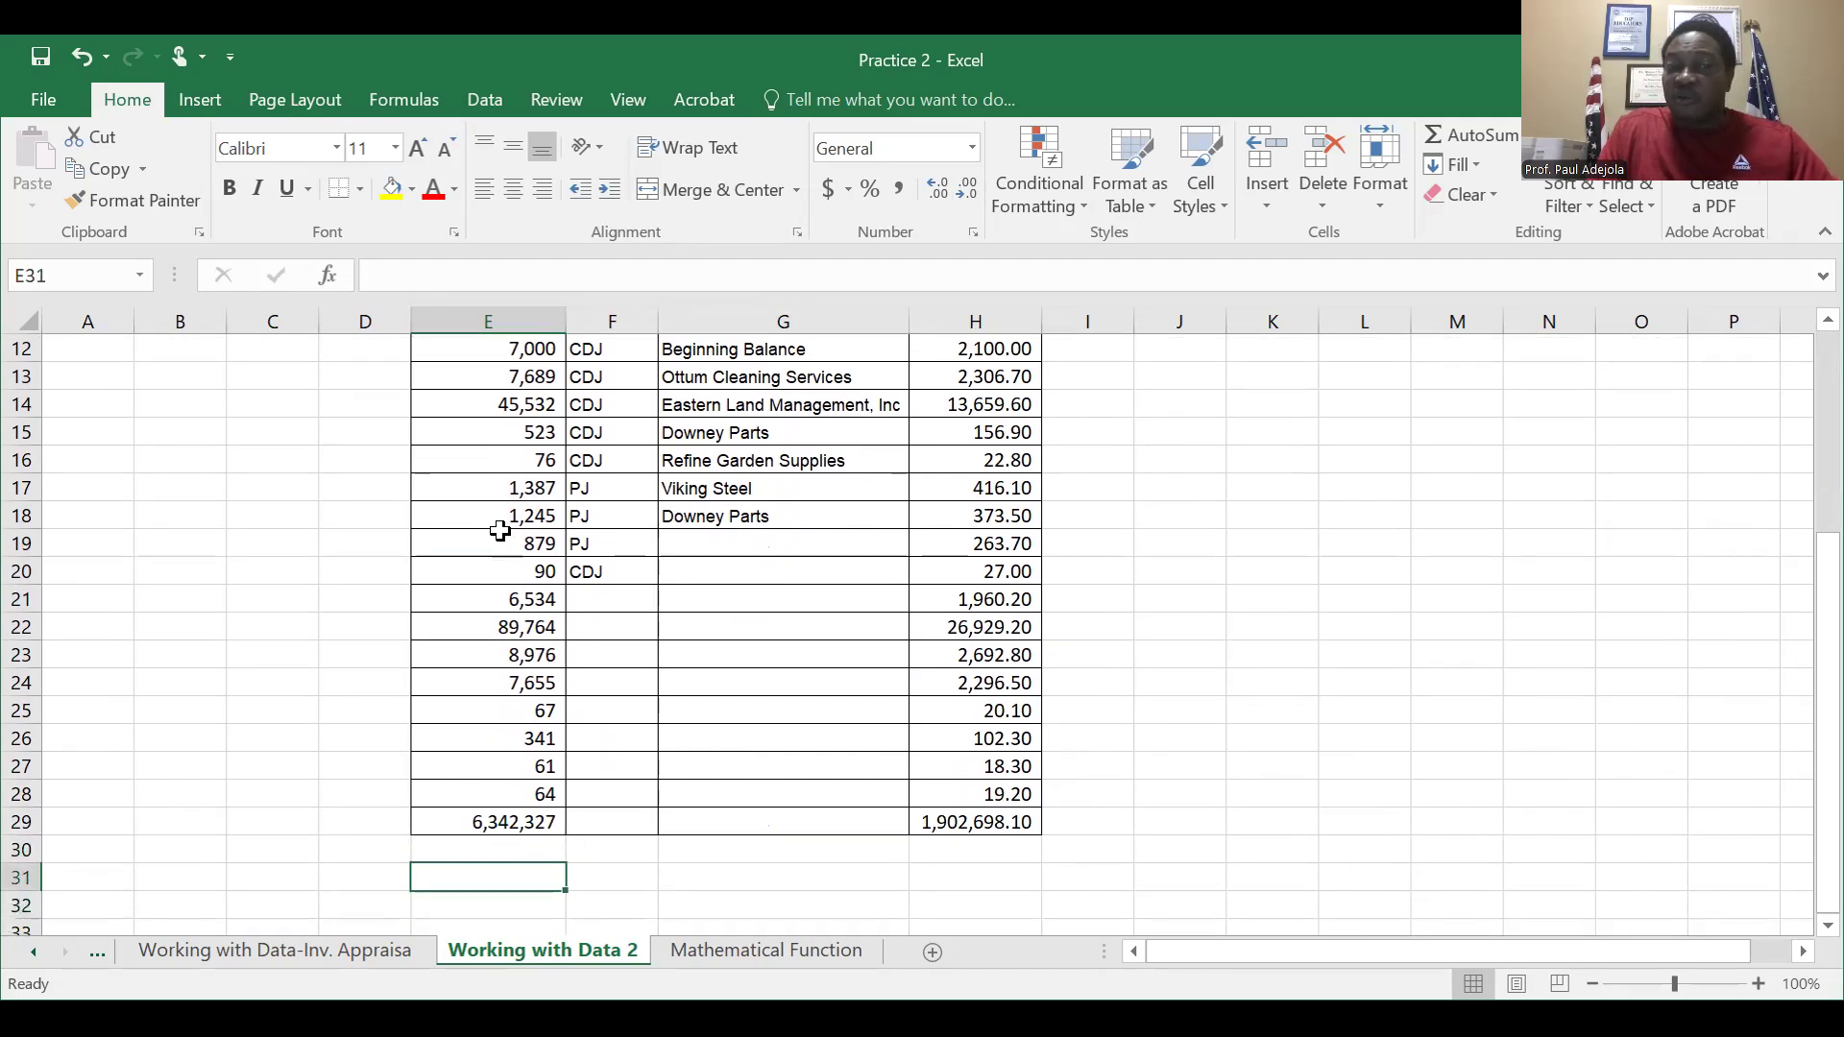
key(Up)
key(Down)
key(Up)
key(Down)
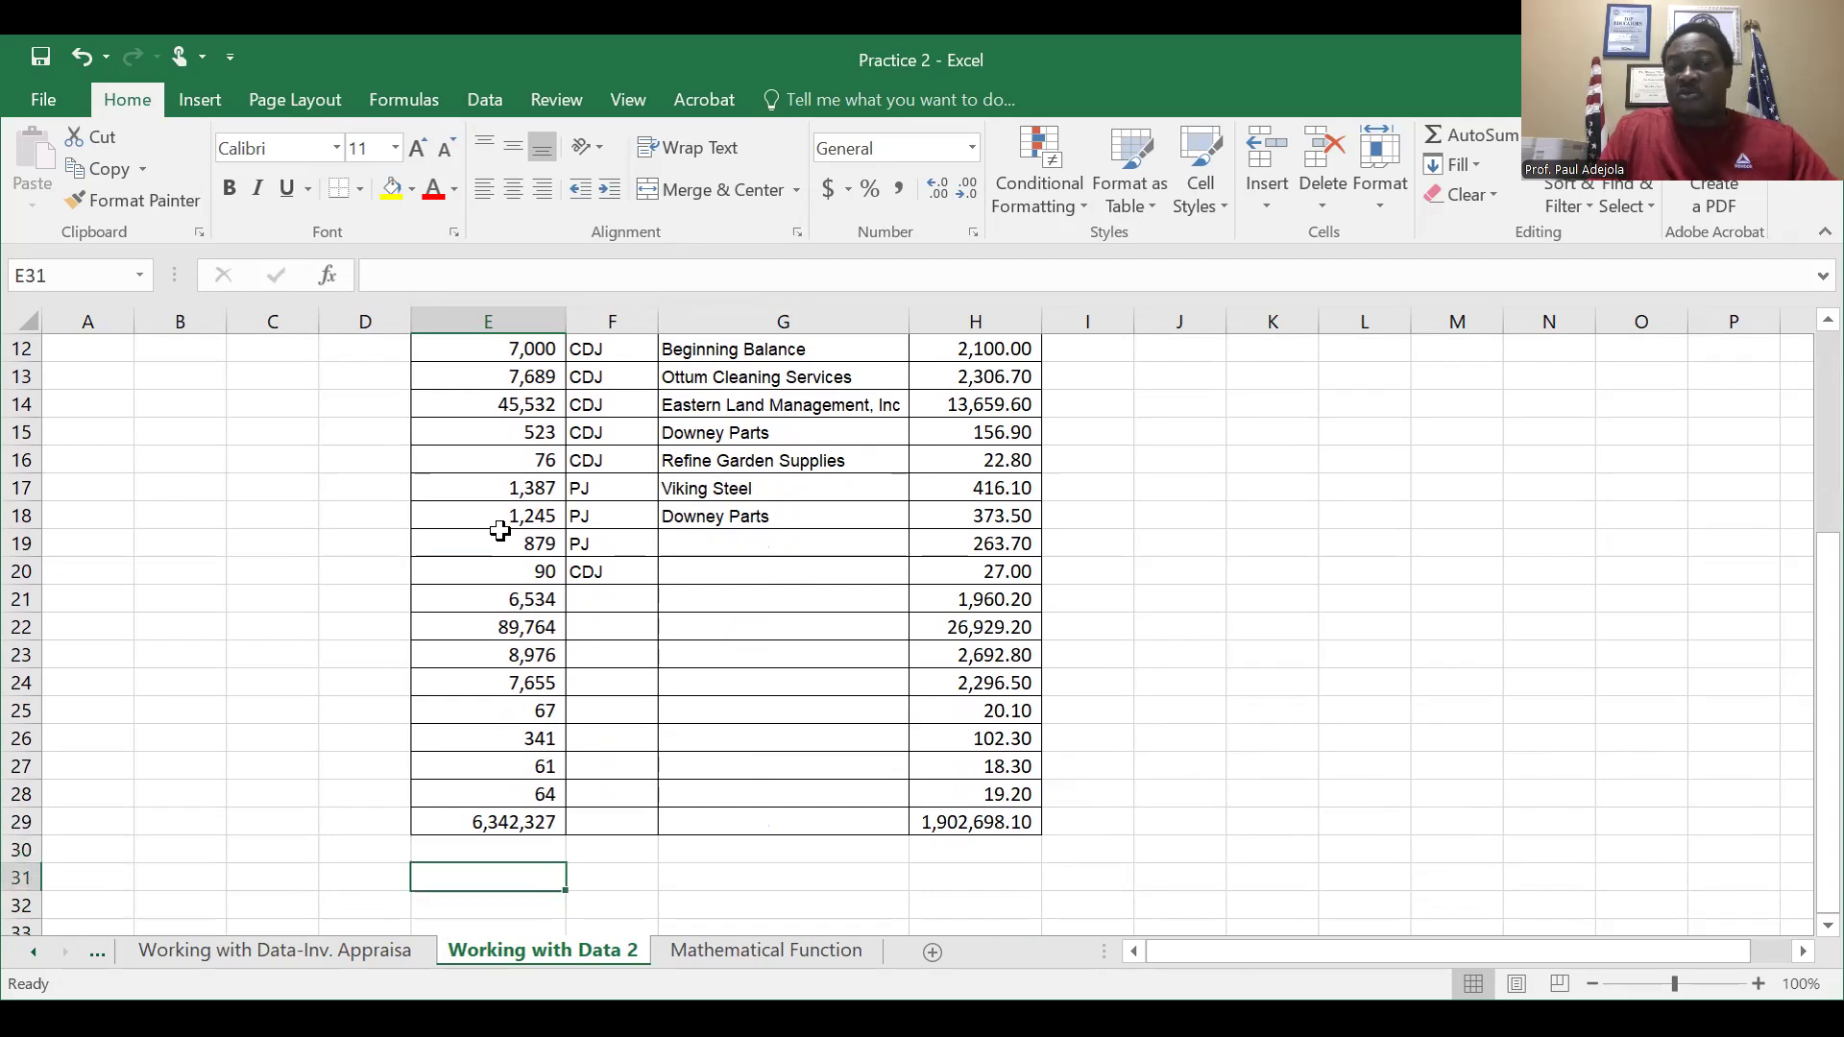
key(Up)
key(Down)
key(Up)
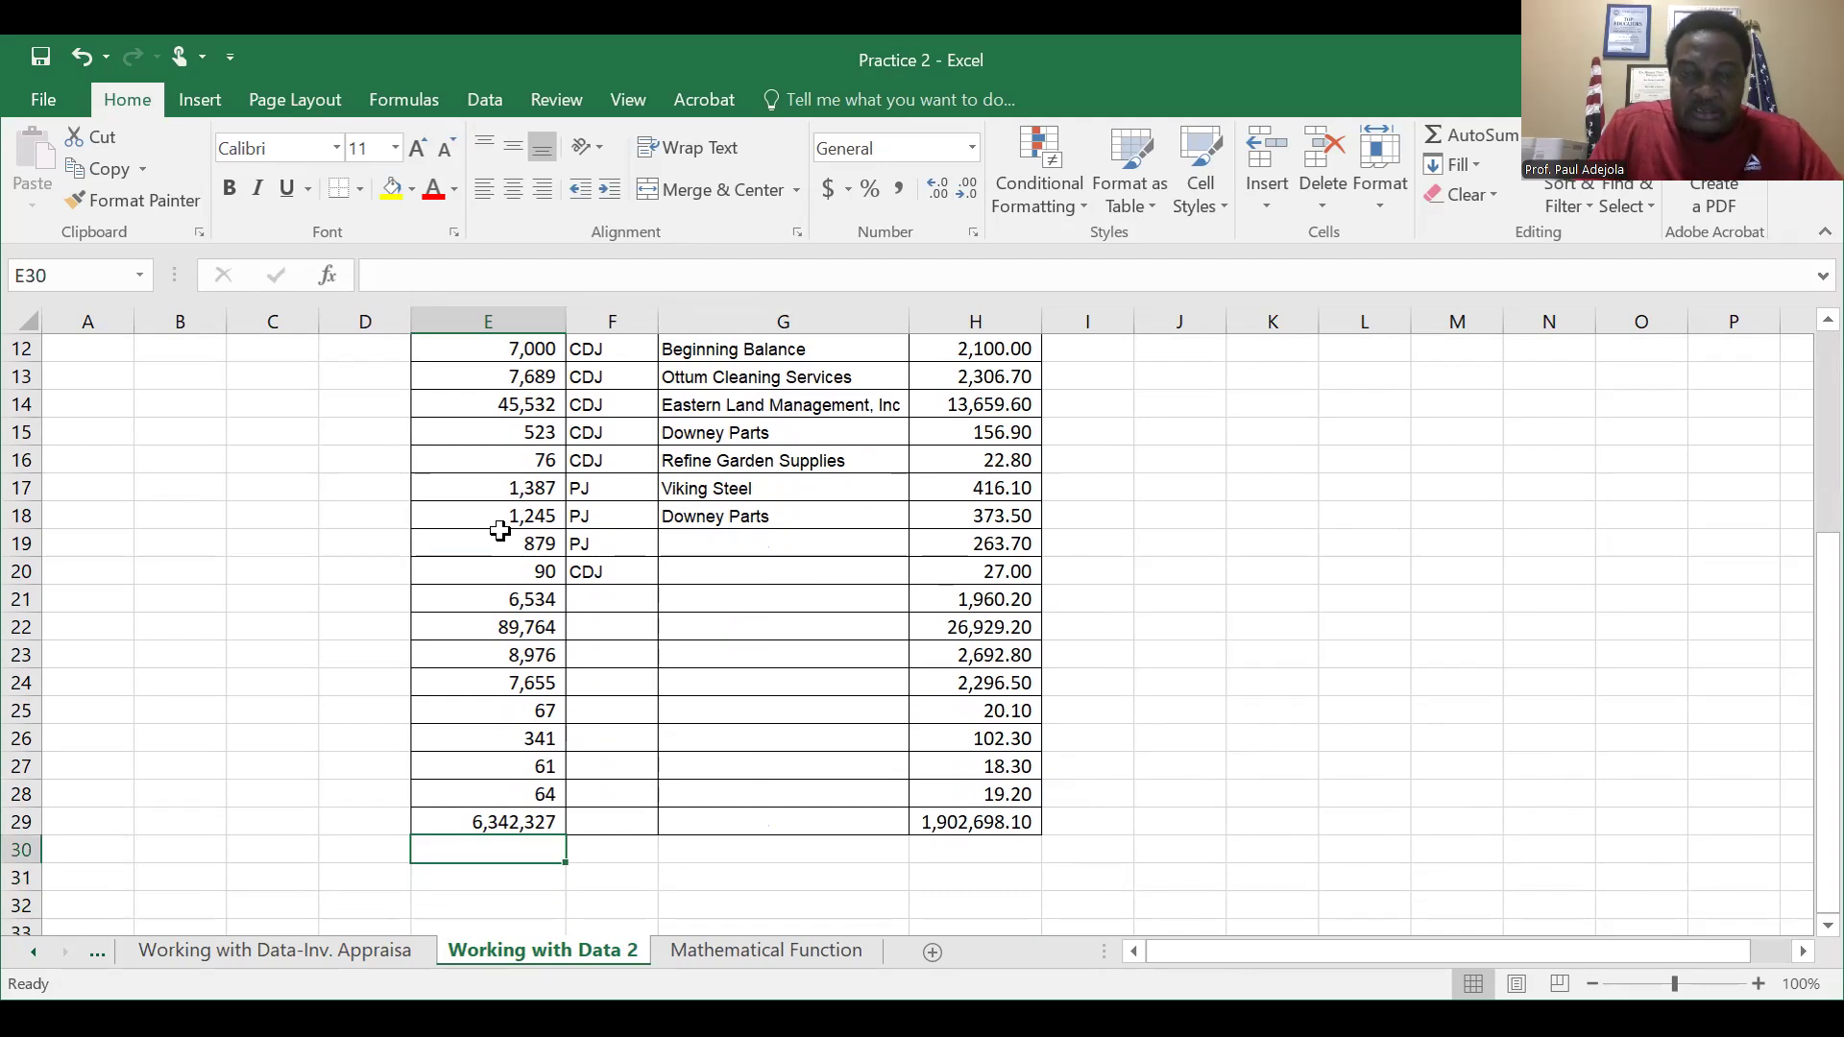
Review the column E amounts upward from E29 and return to the empty cell E30.
key(Up)
key(Up)
key(Up)
key(Up)
key(Up)
key(Up)
key(Up)
key(Up)
key(Up)
key(Up)
key(Up)
key(Up)
key(Up)
key(Up)
key(Up)
key(Up)
key(Up)
key(Up)
key(Up)
key(Up)
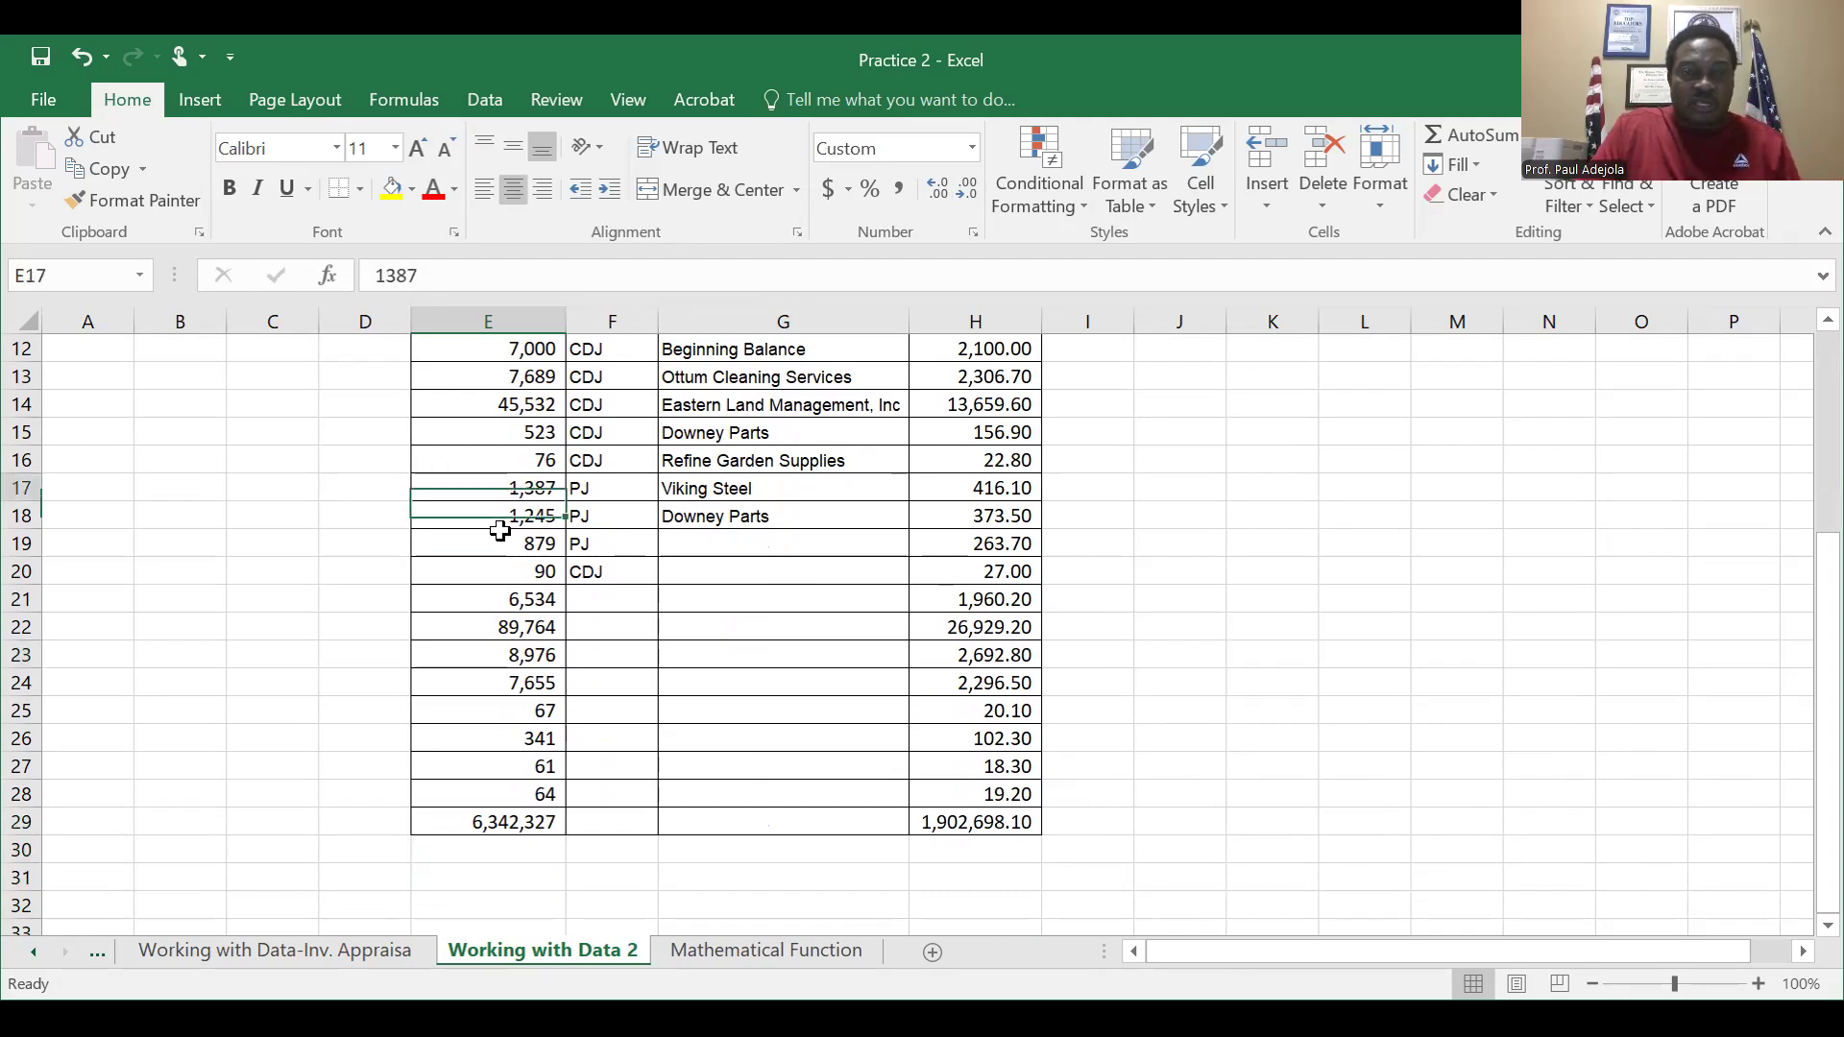
key(Up)
key(Up)
key(Up)
key(Up)
key(Down)
key(Down)
key(Down)
key(Down)
key(Down)
key(Down)
key(Down)
key(Down)
key(Down)
key(Down)
key(Down)
key(Down)
key(Down)
key(Down)
key(Down)
key(Down)
key(Down)
key(Down)
key(Down)
key(Down)
key(Down)
key(Down)
key(Down)
key(Down)
key(Down)
key(Down)
key(Down)
key(Up)
key(Up)
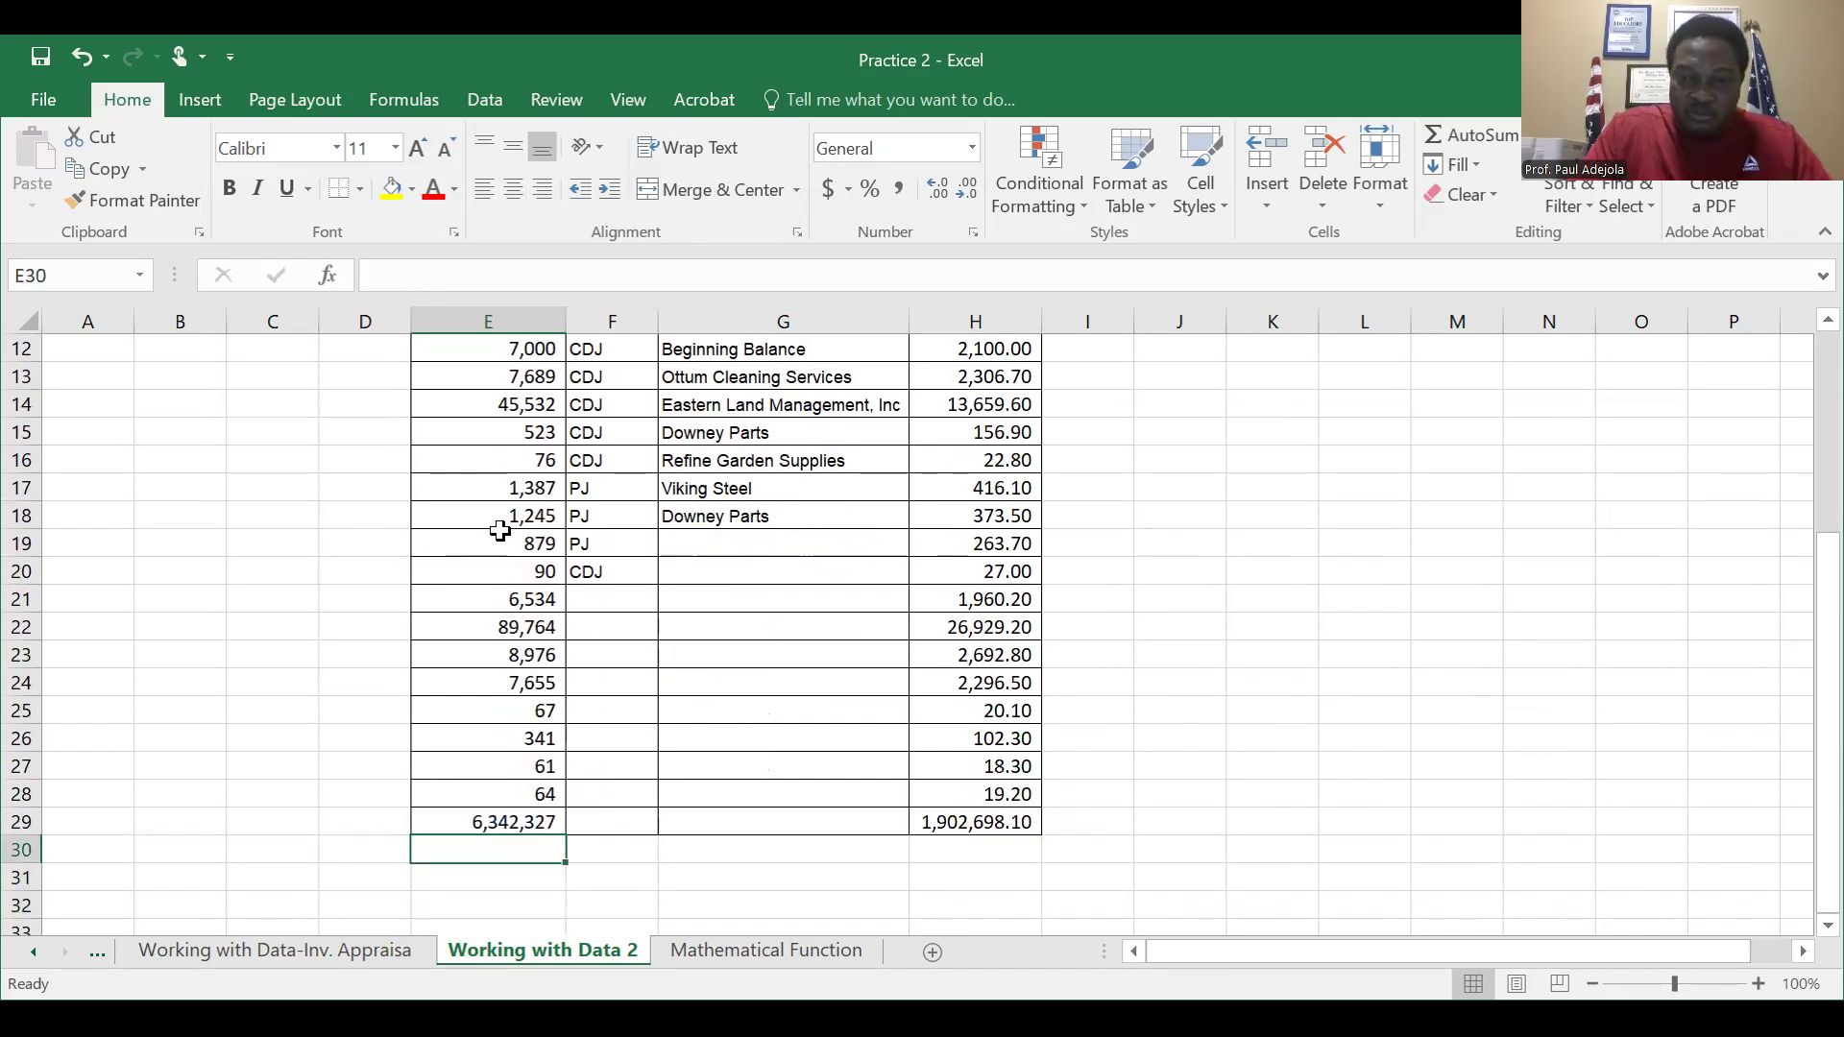
Total the column E amounts in cell E30 with the formula =SUM(E3:E29).
text(=)
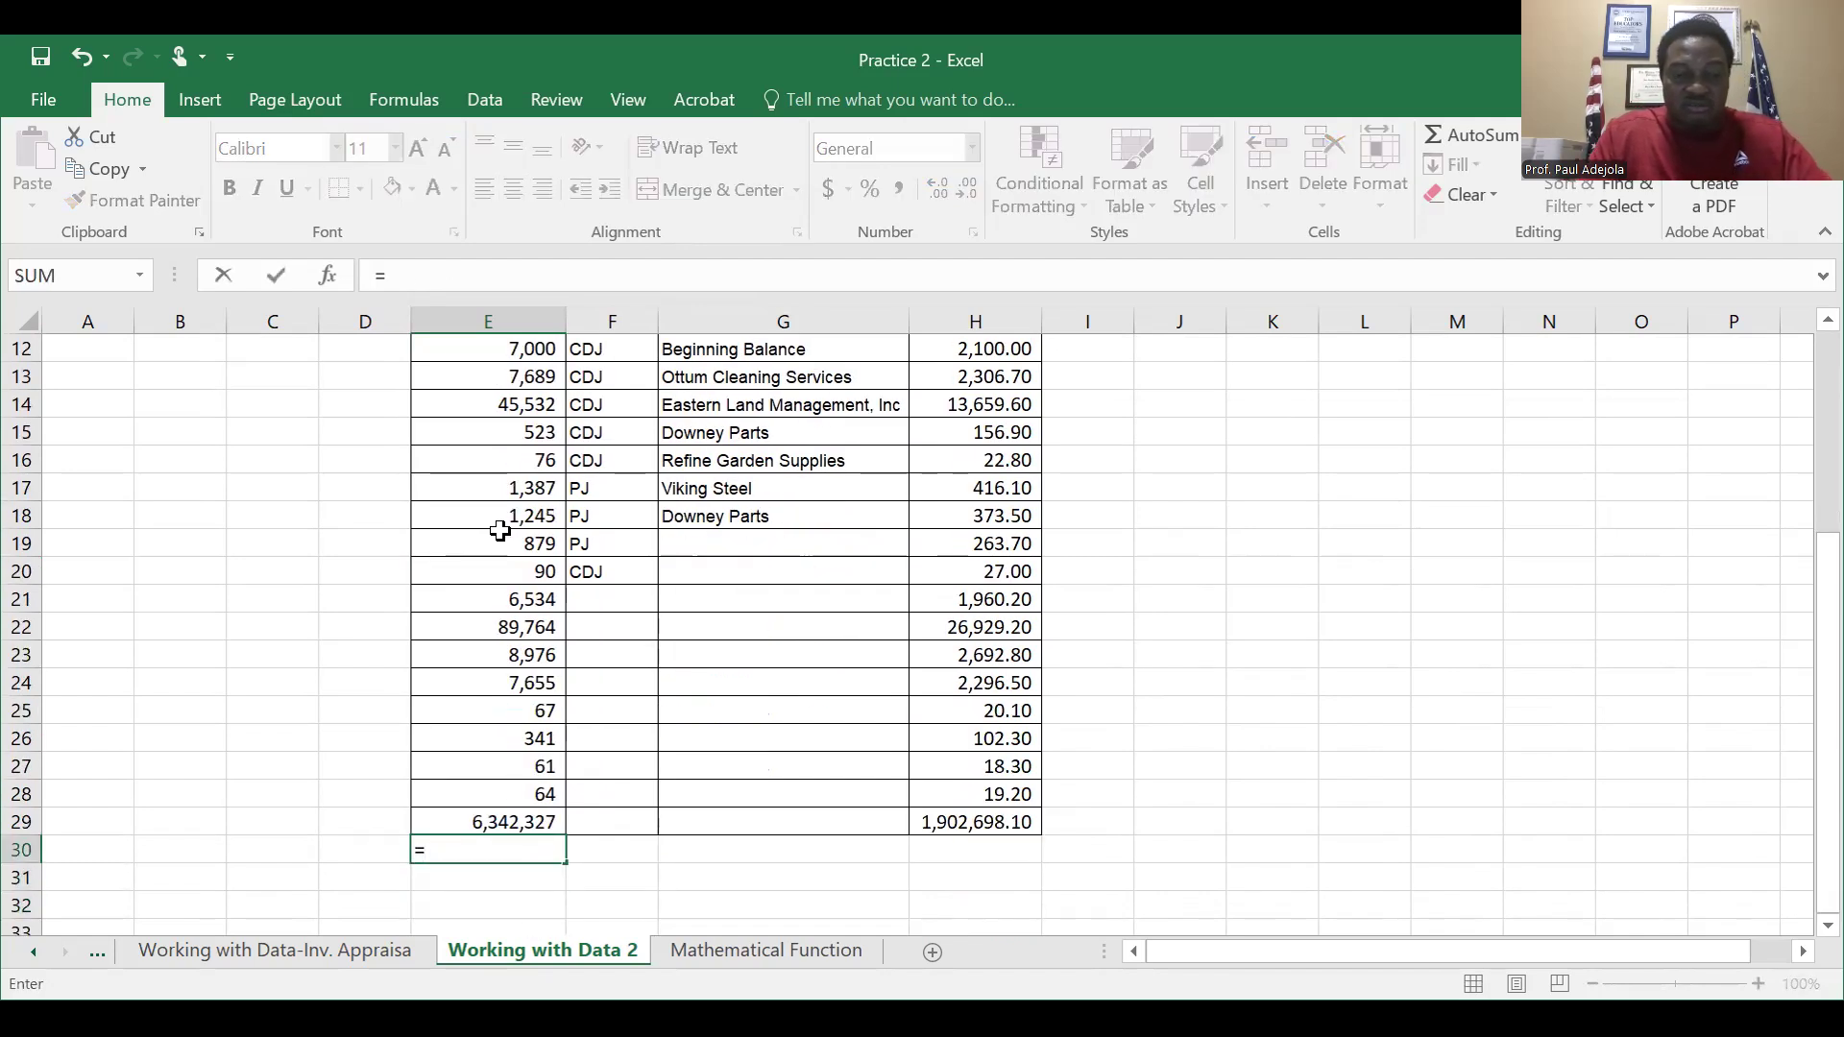
text(S)
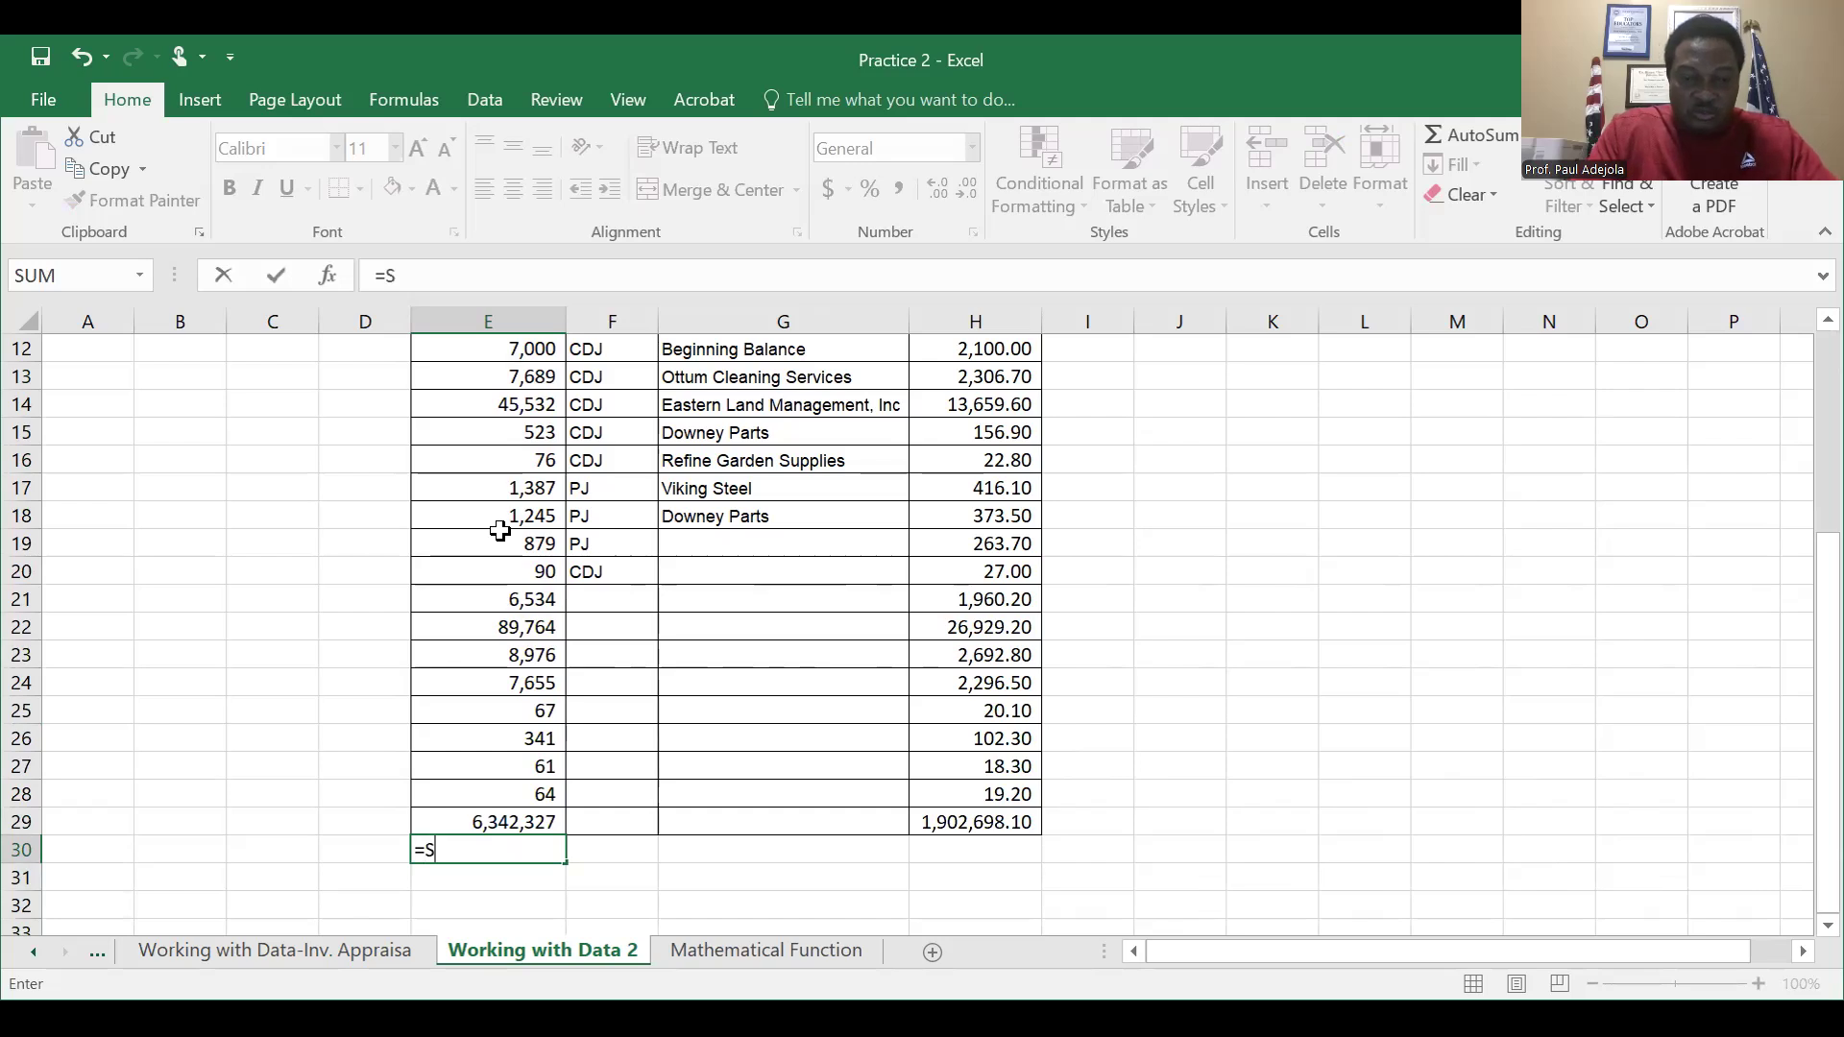
text(UM)
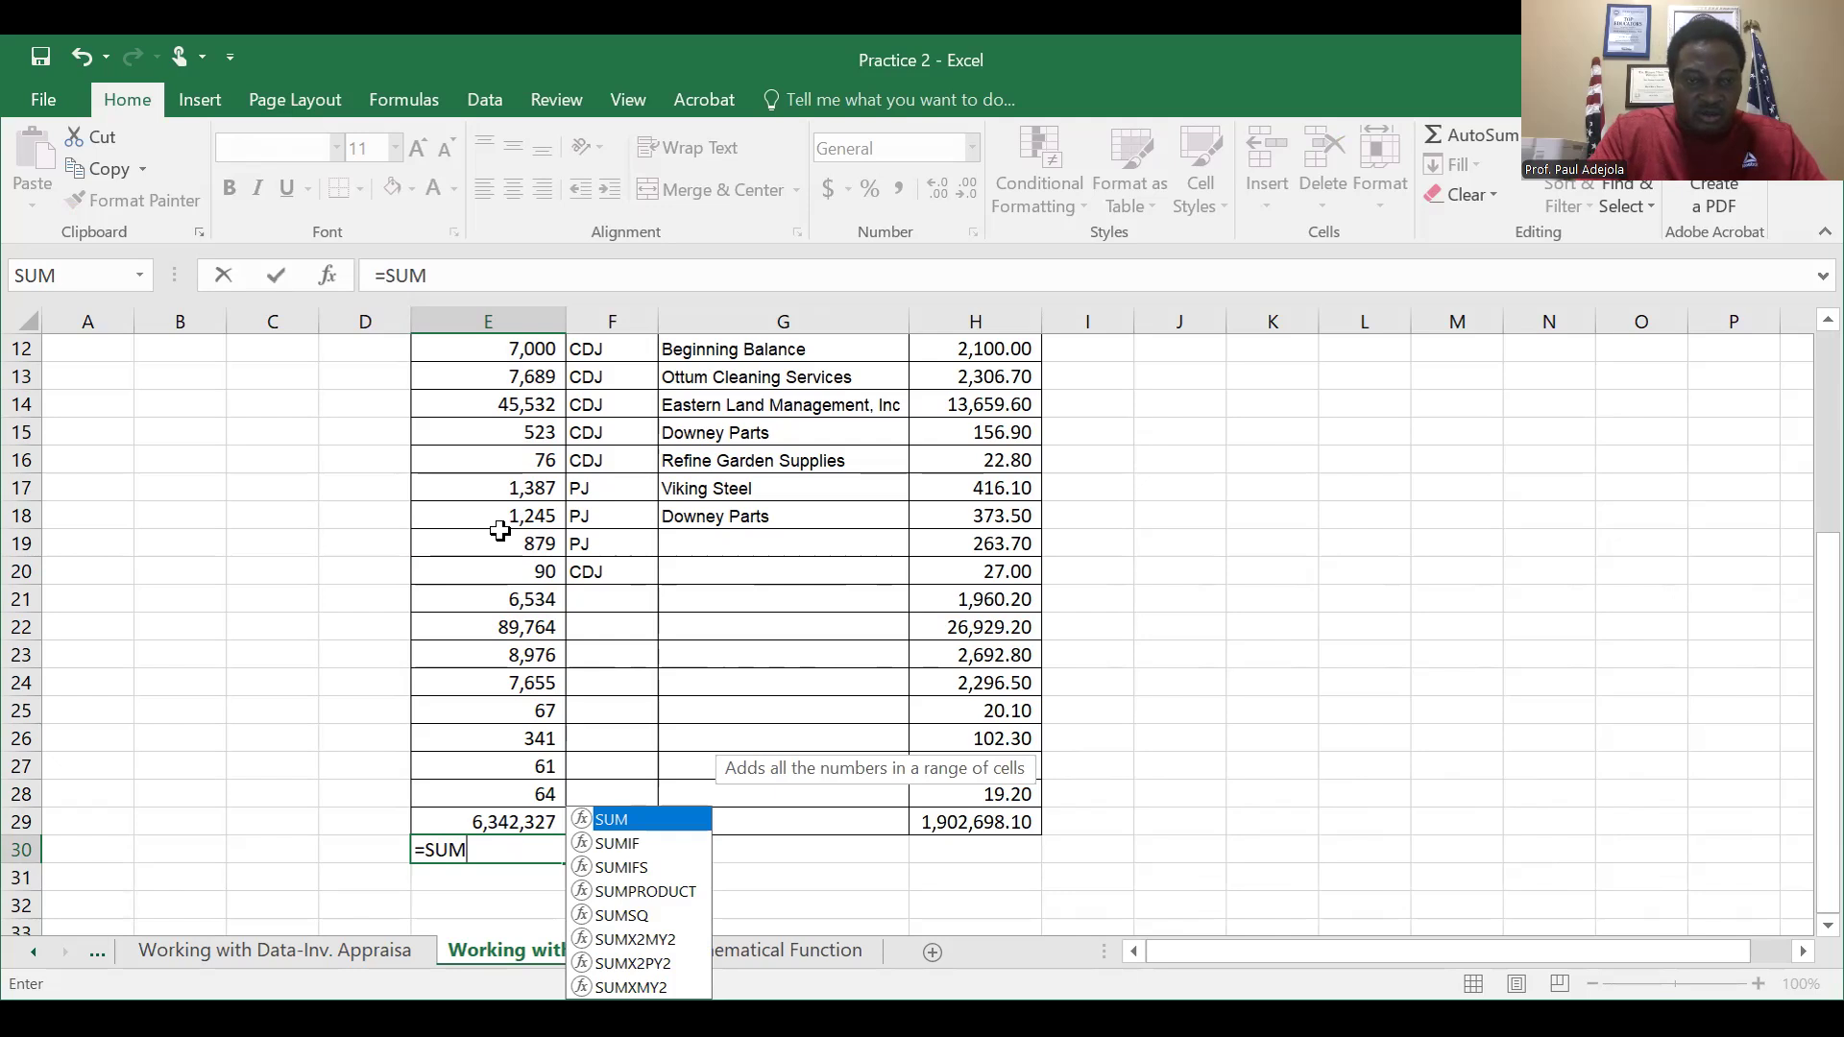
text(()
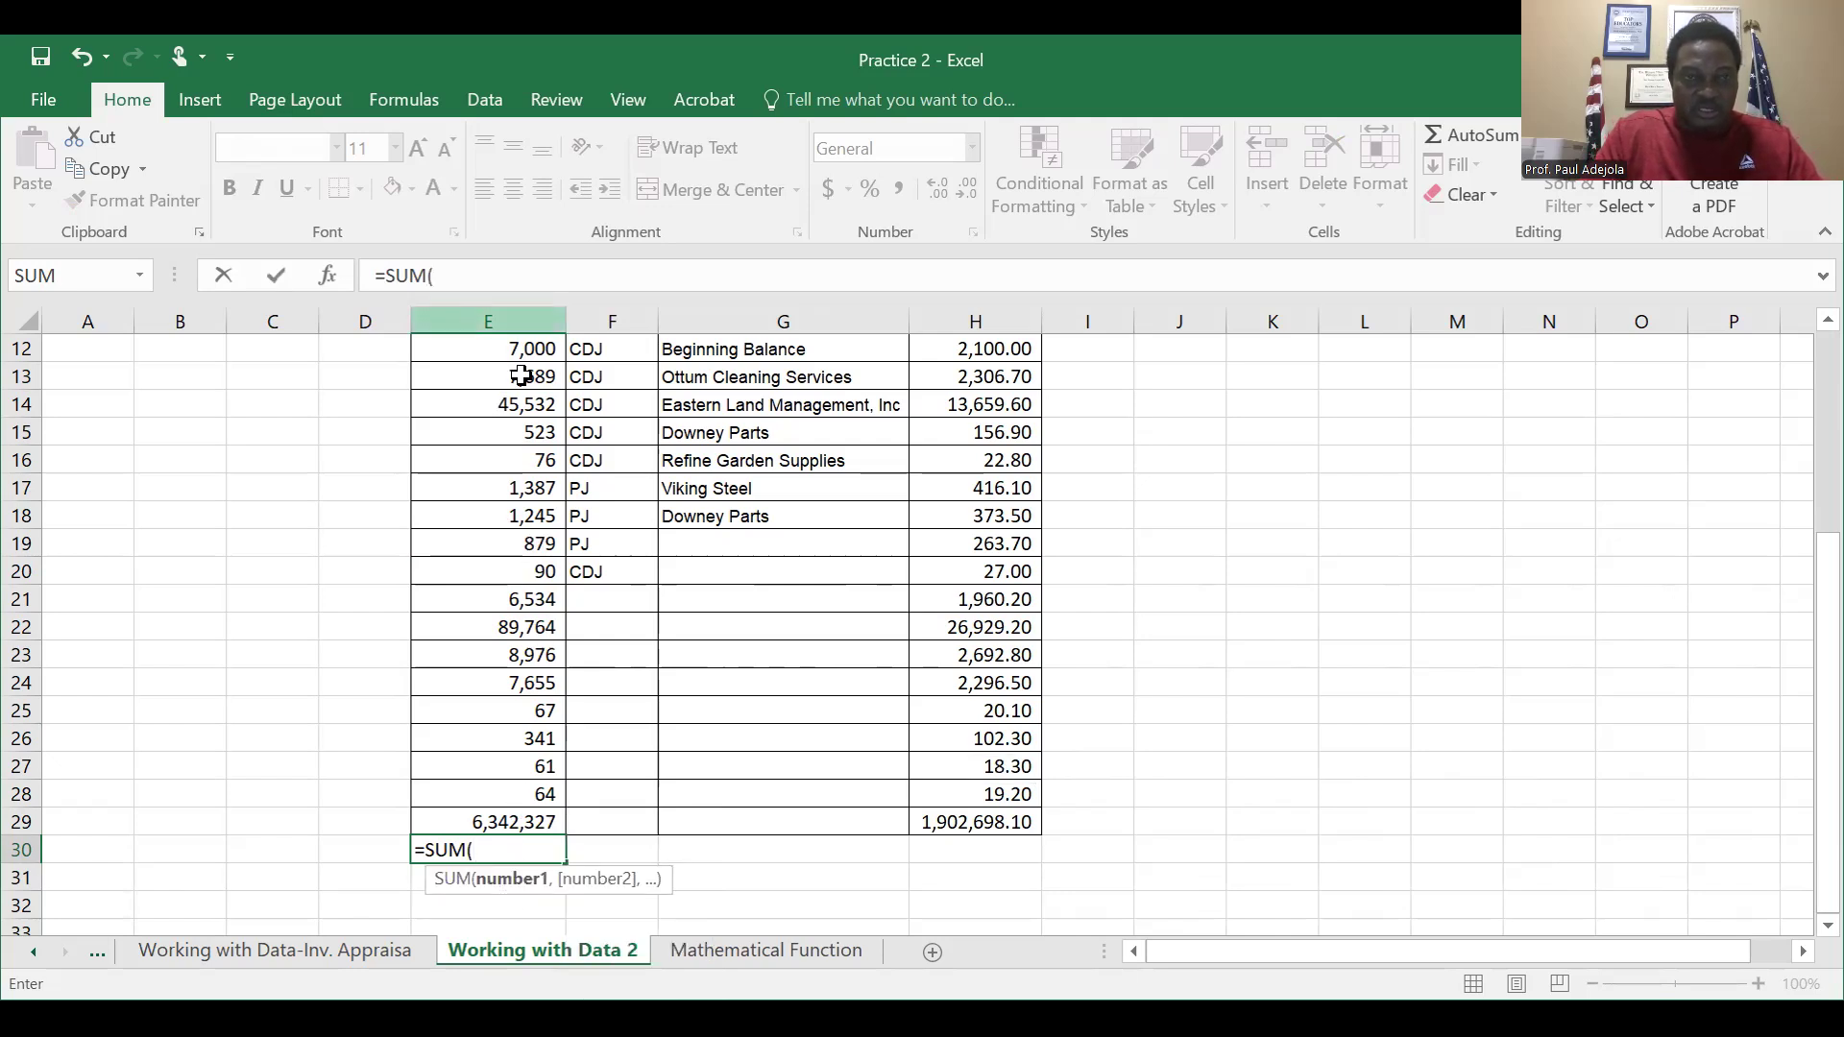
scroll(536, 538, up, 3)
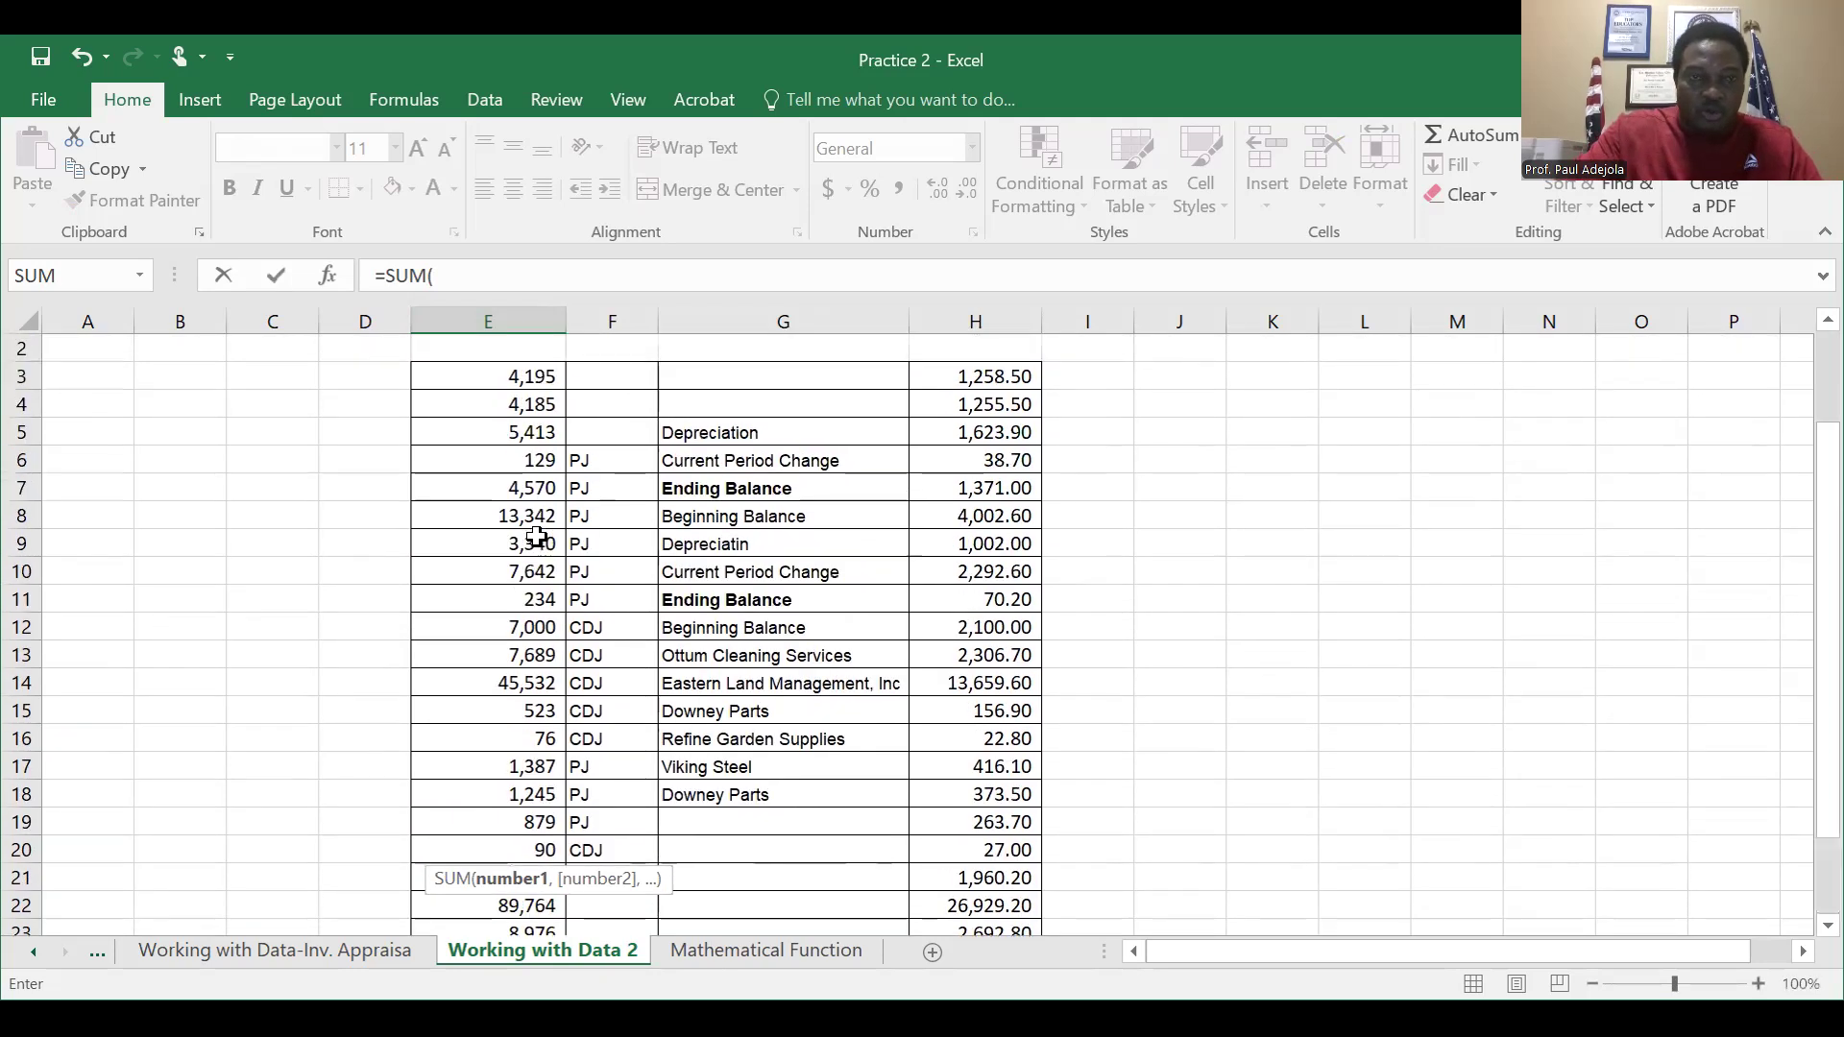
click(501, 377)
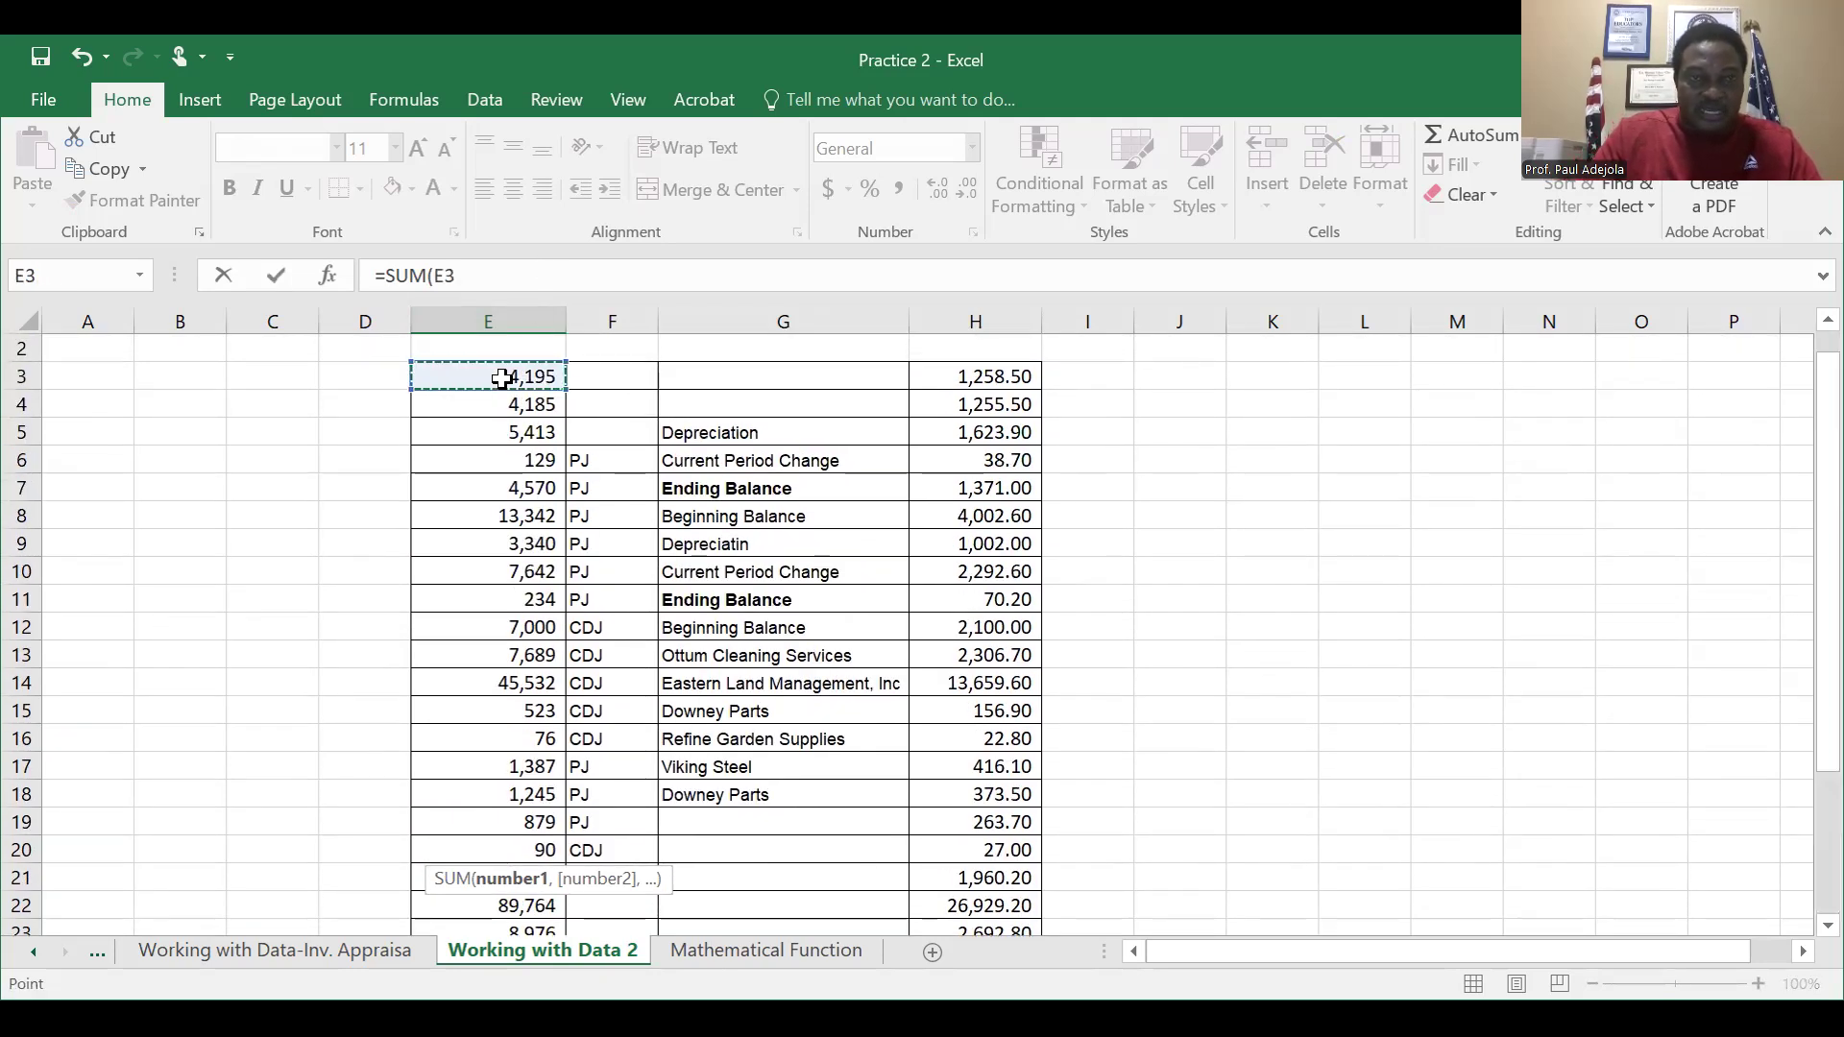
key(F8)
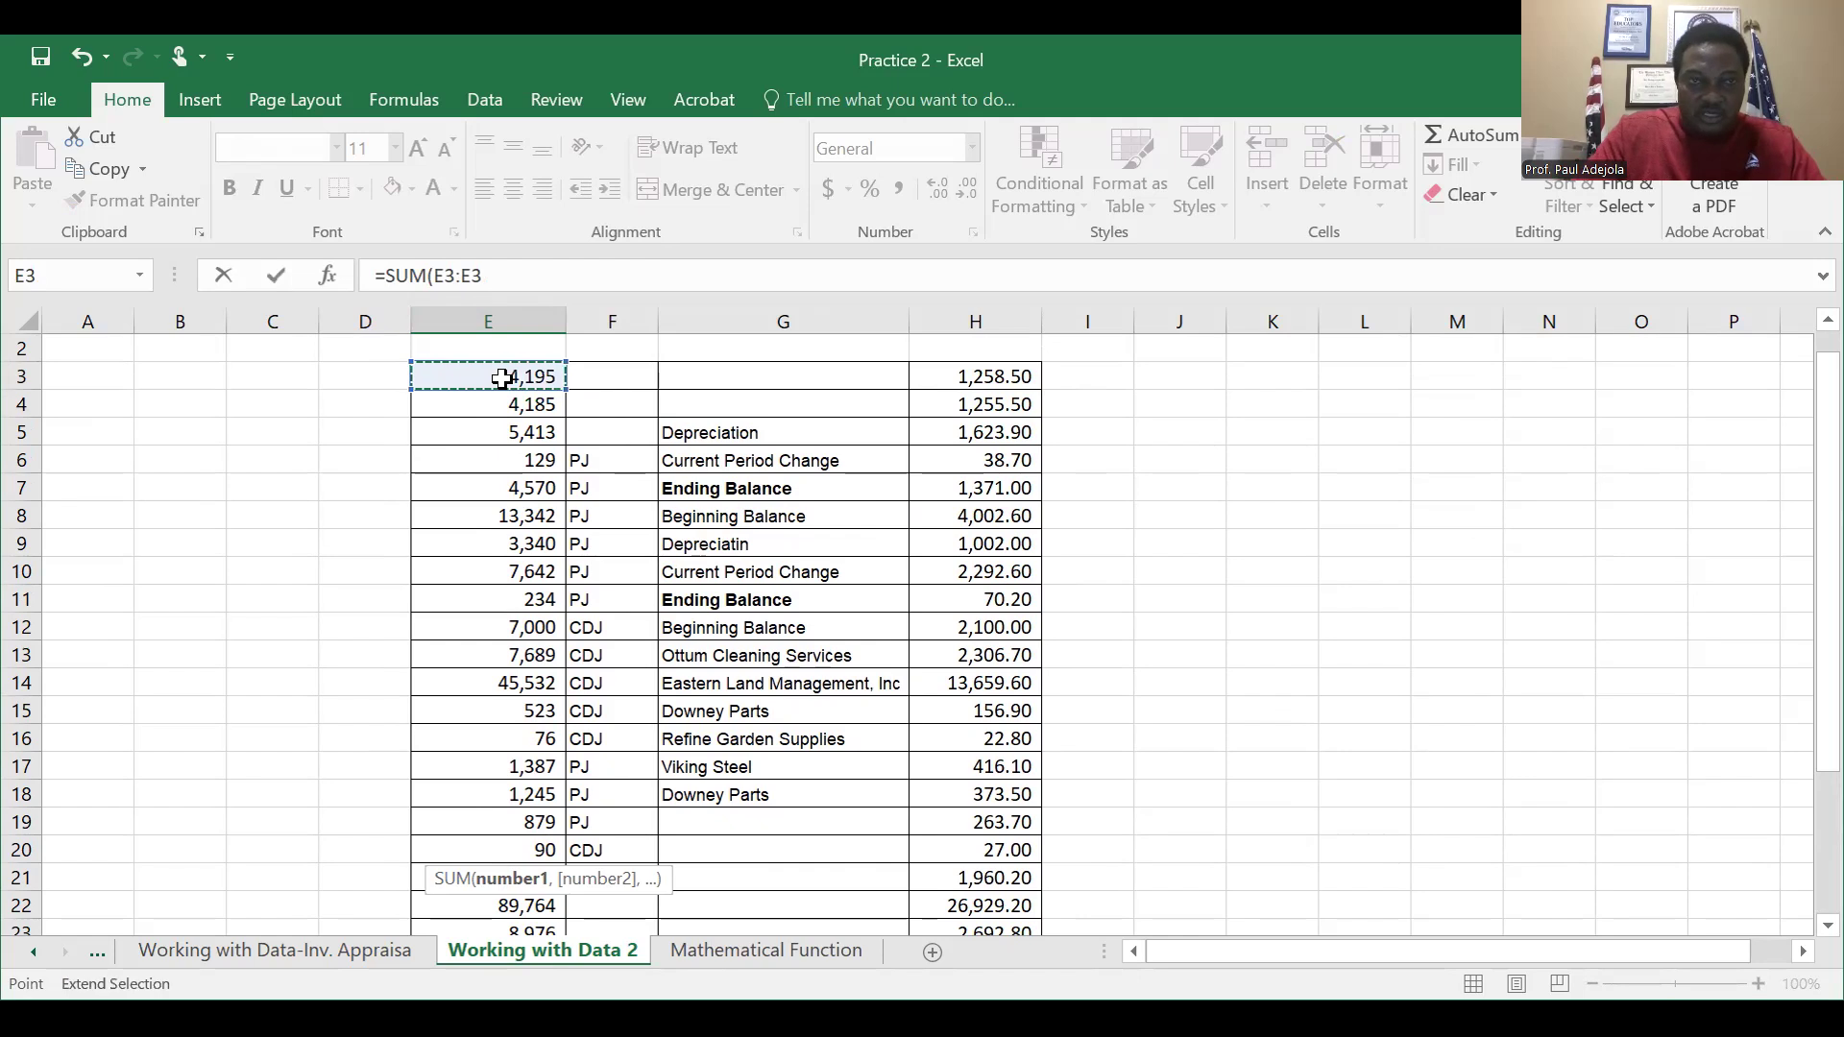
scroll(501, 377, down, 4)
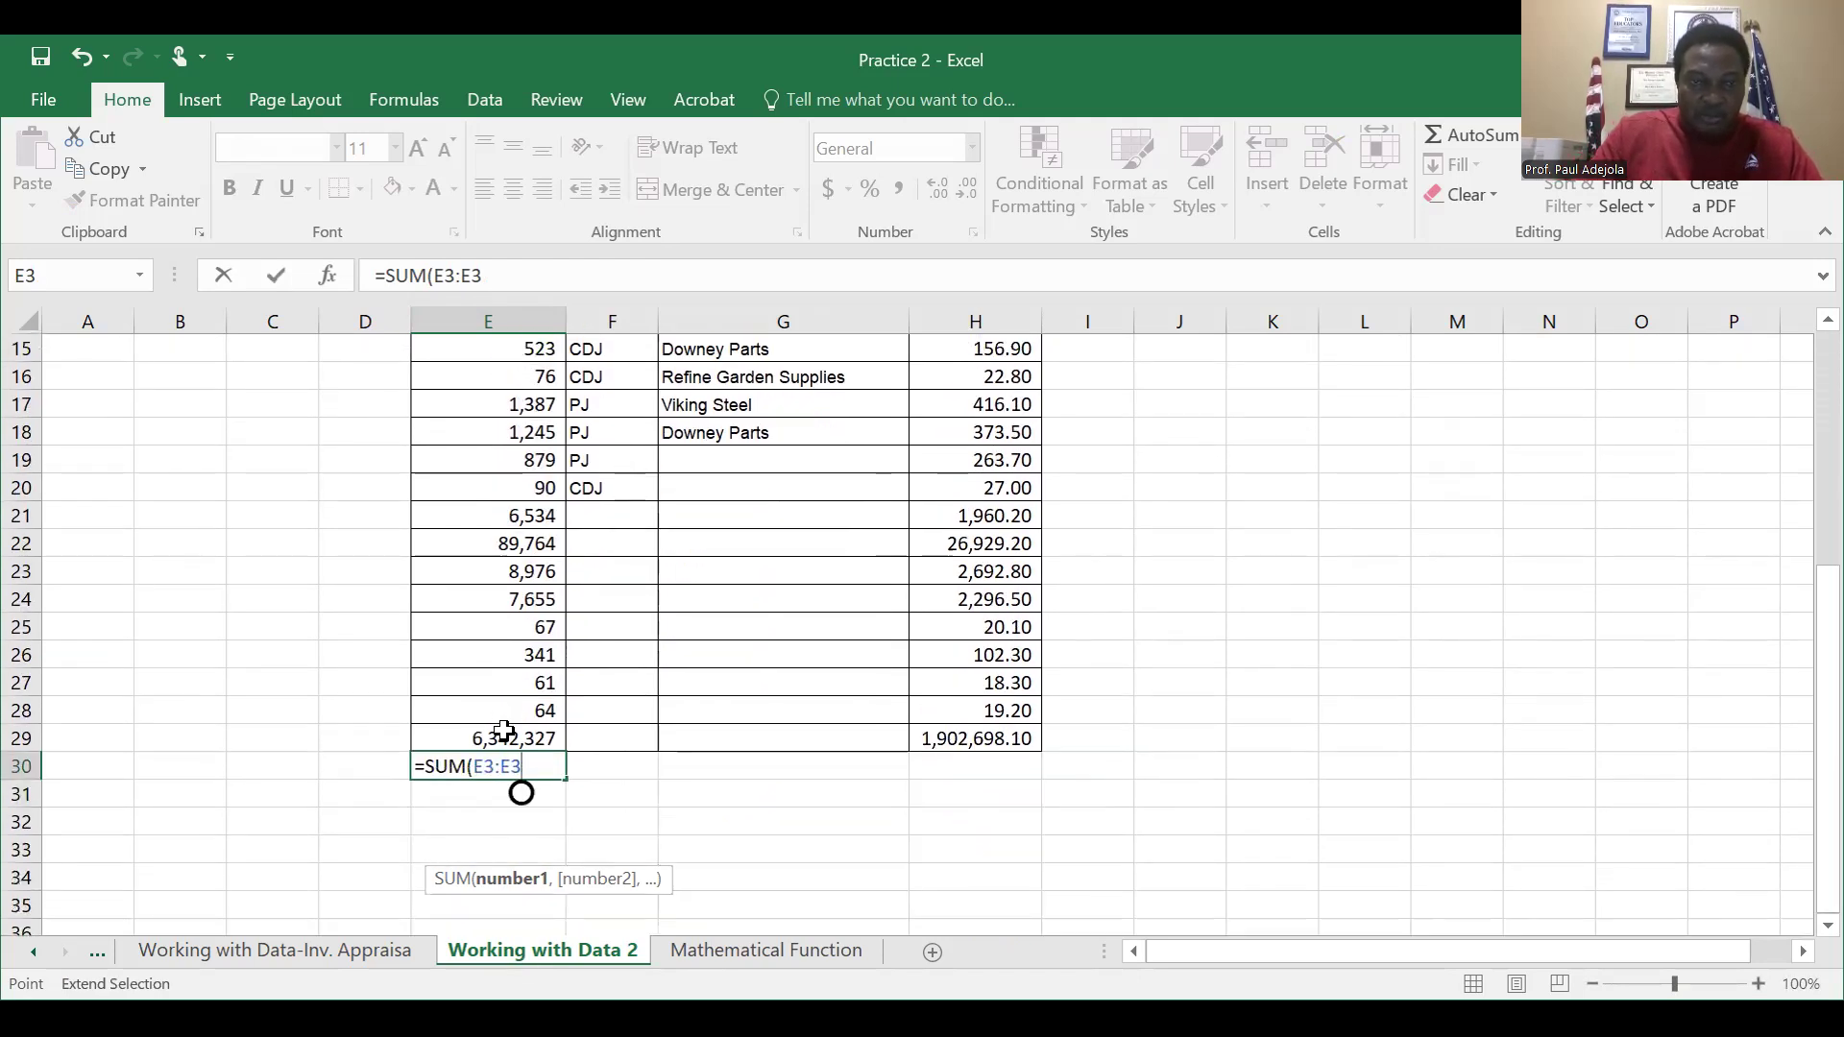
click(504, 735)
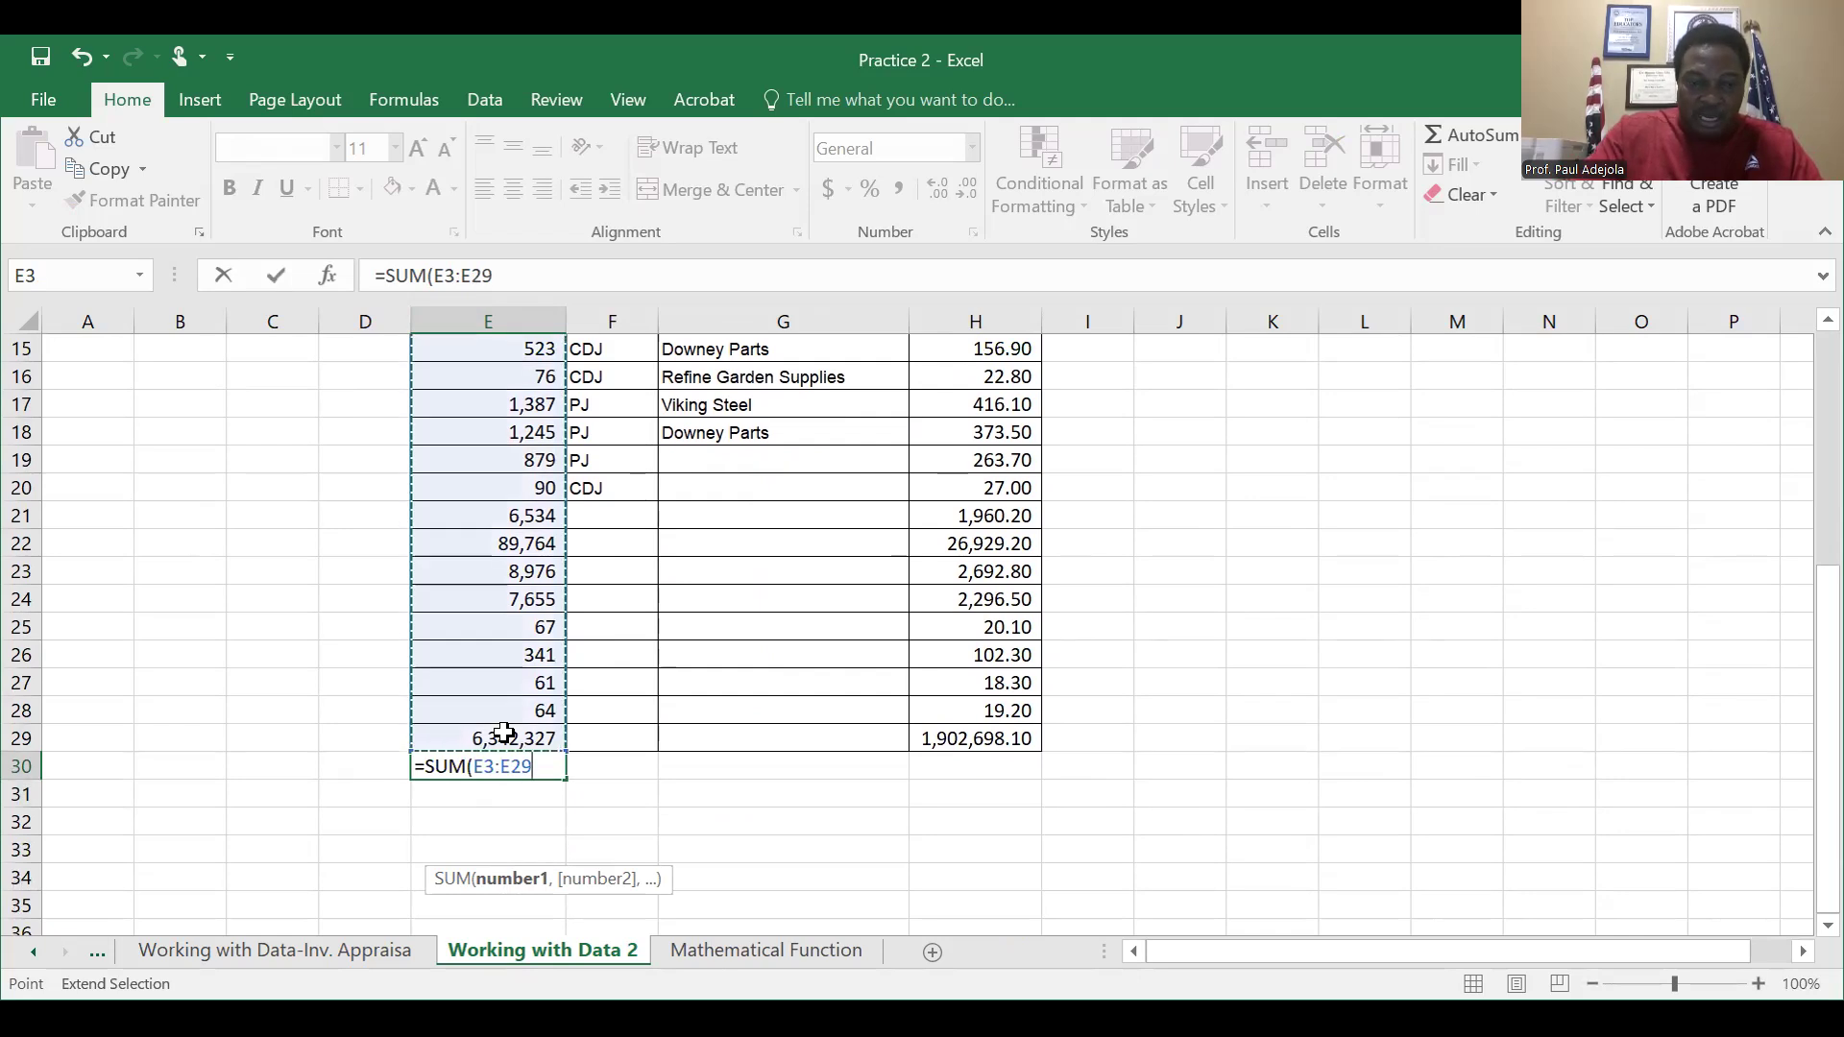
text())
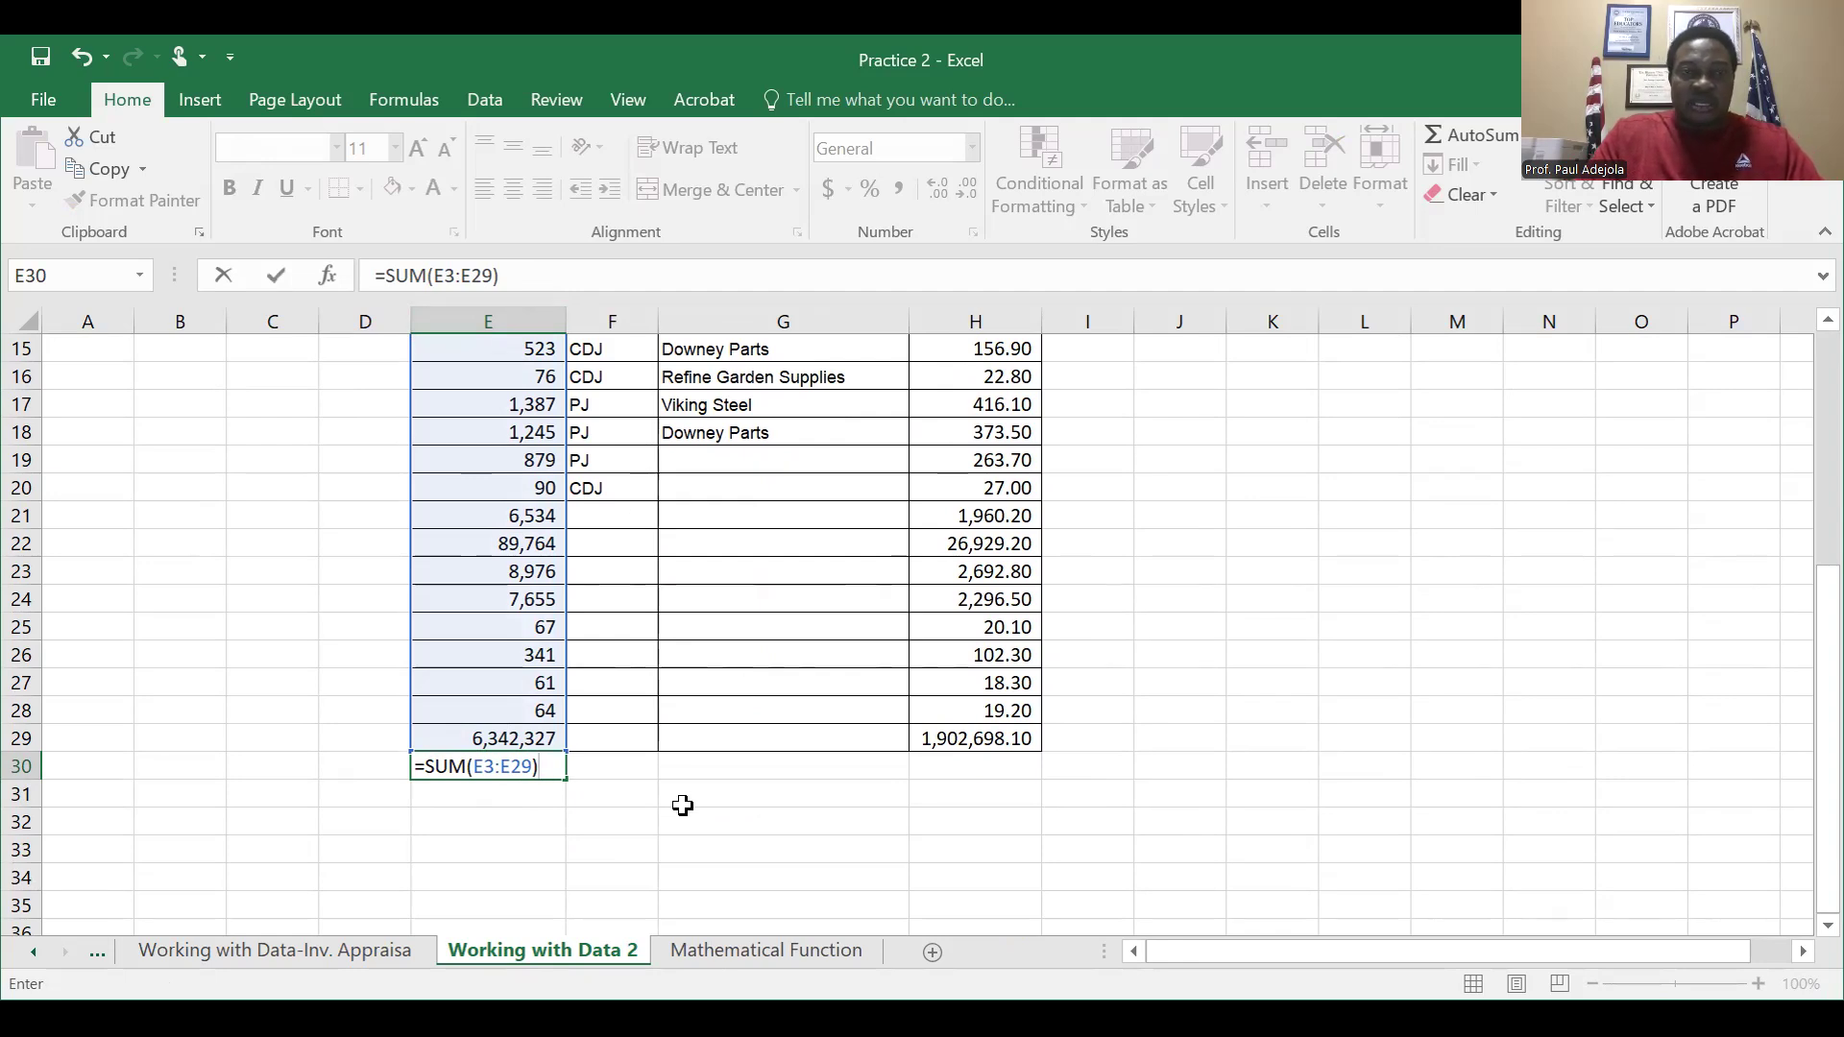
key(Return)
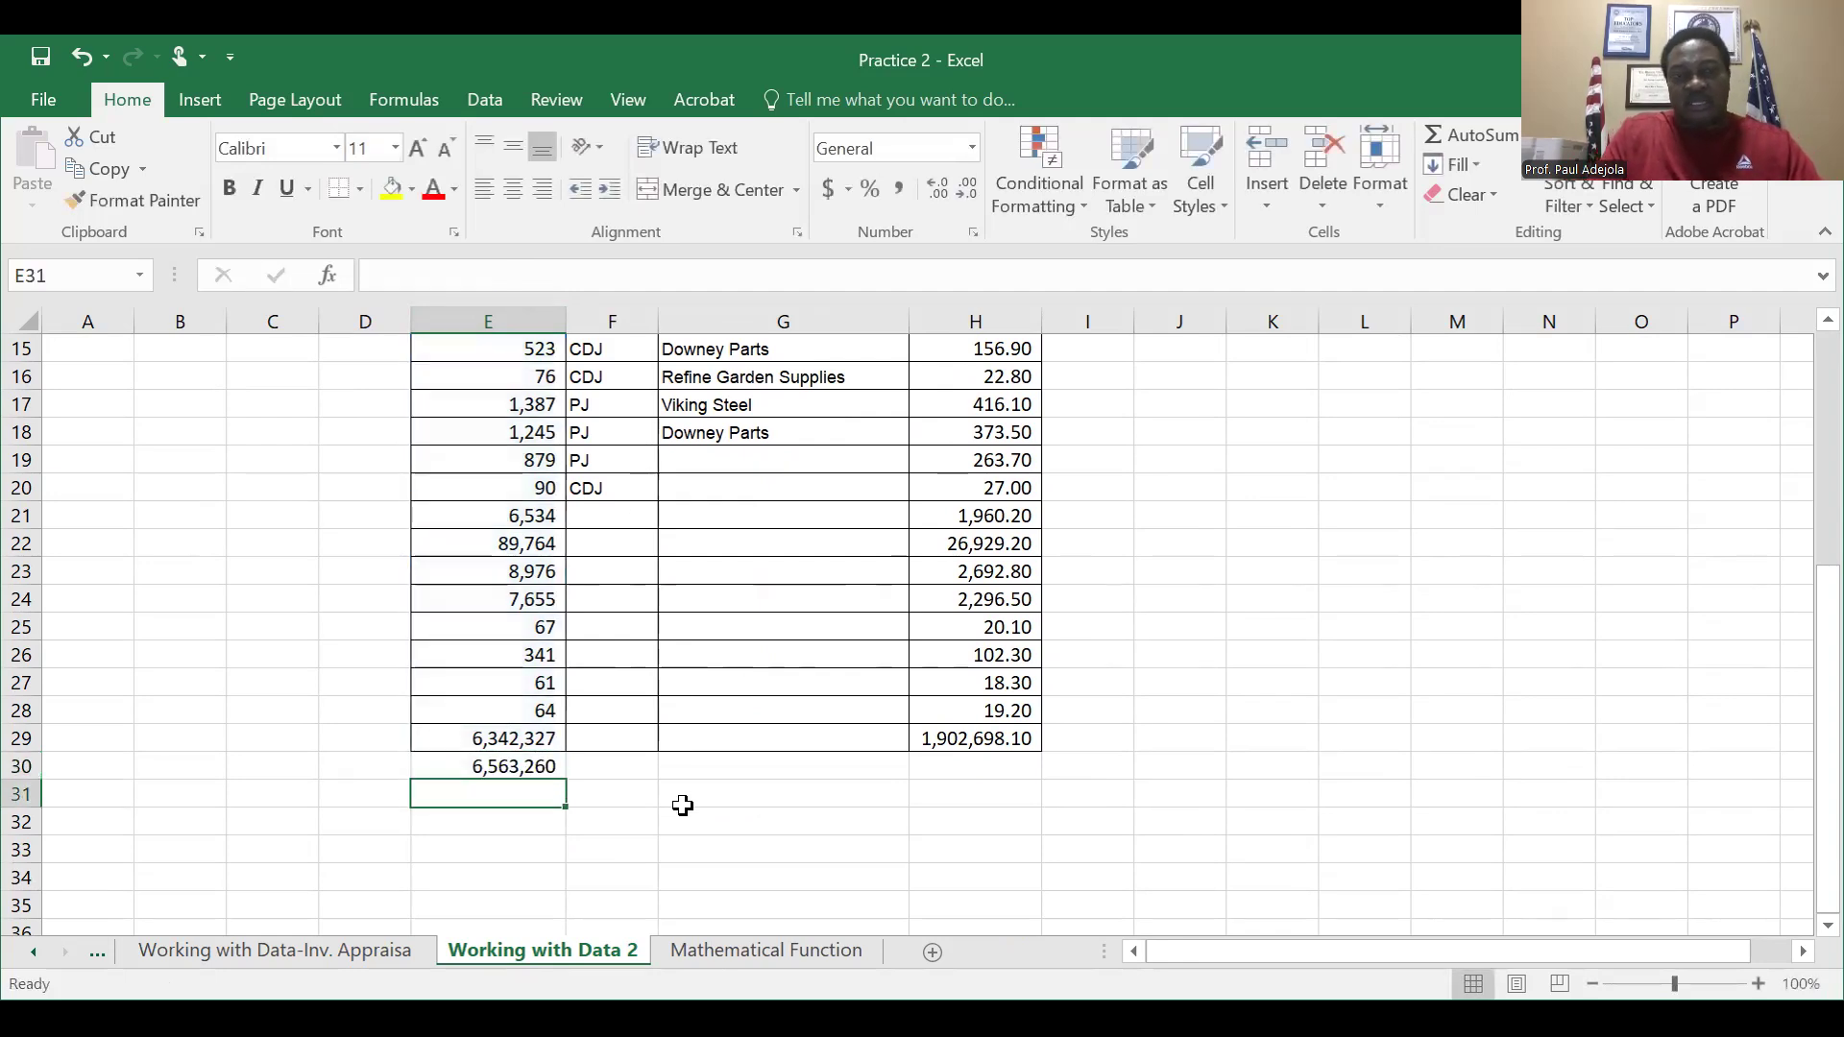
Make the total in E30 bold and select the empty cell H30 below the column H amounts.
key(Up)
key(ctrl+b)
key(Down)
key(Up)
key(Right)
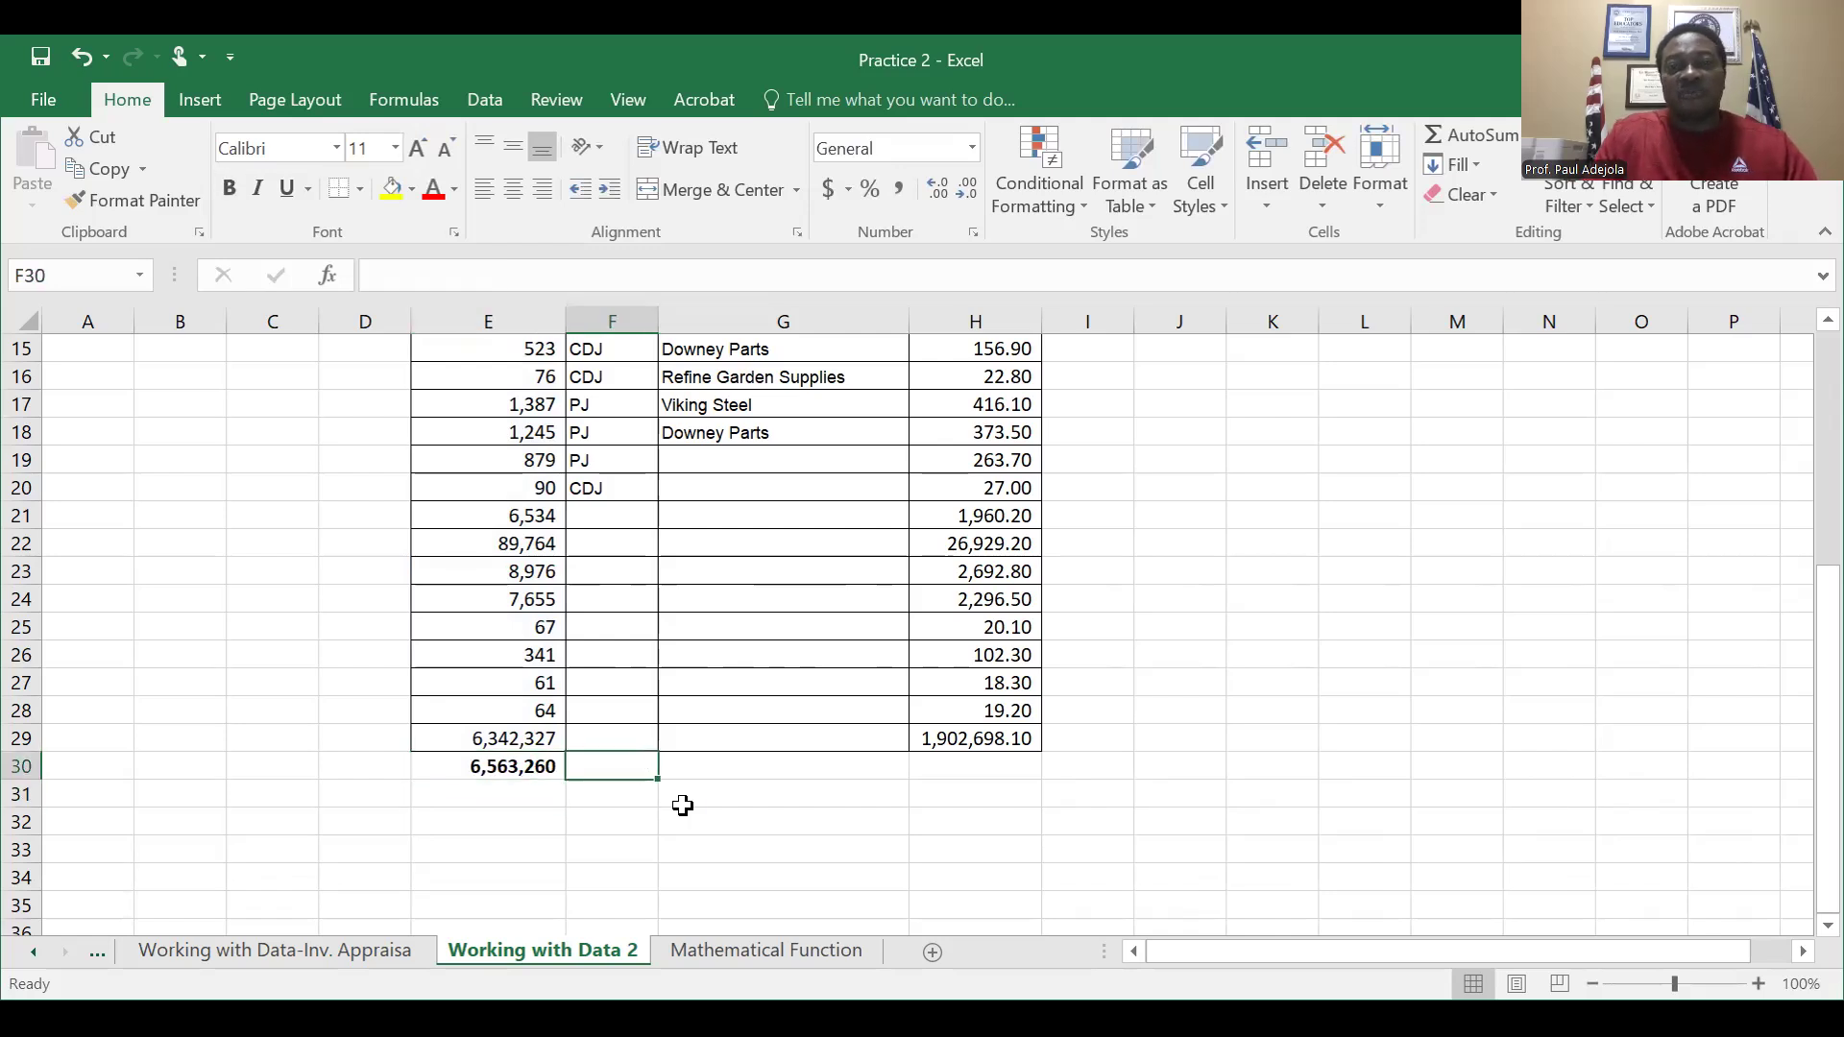
key(Right)
key(Right)
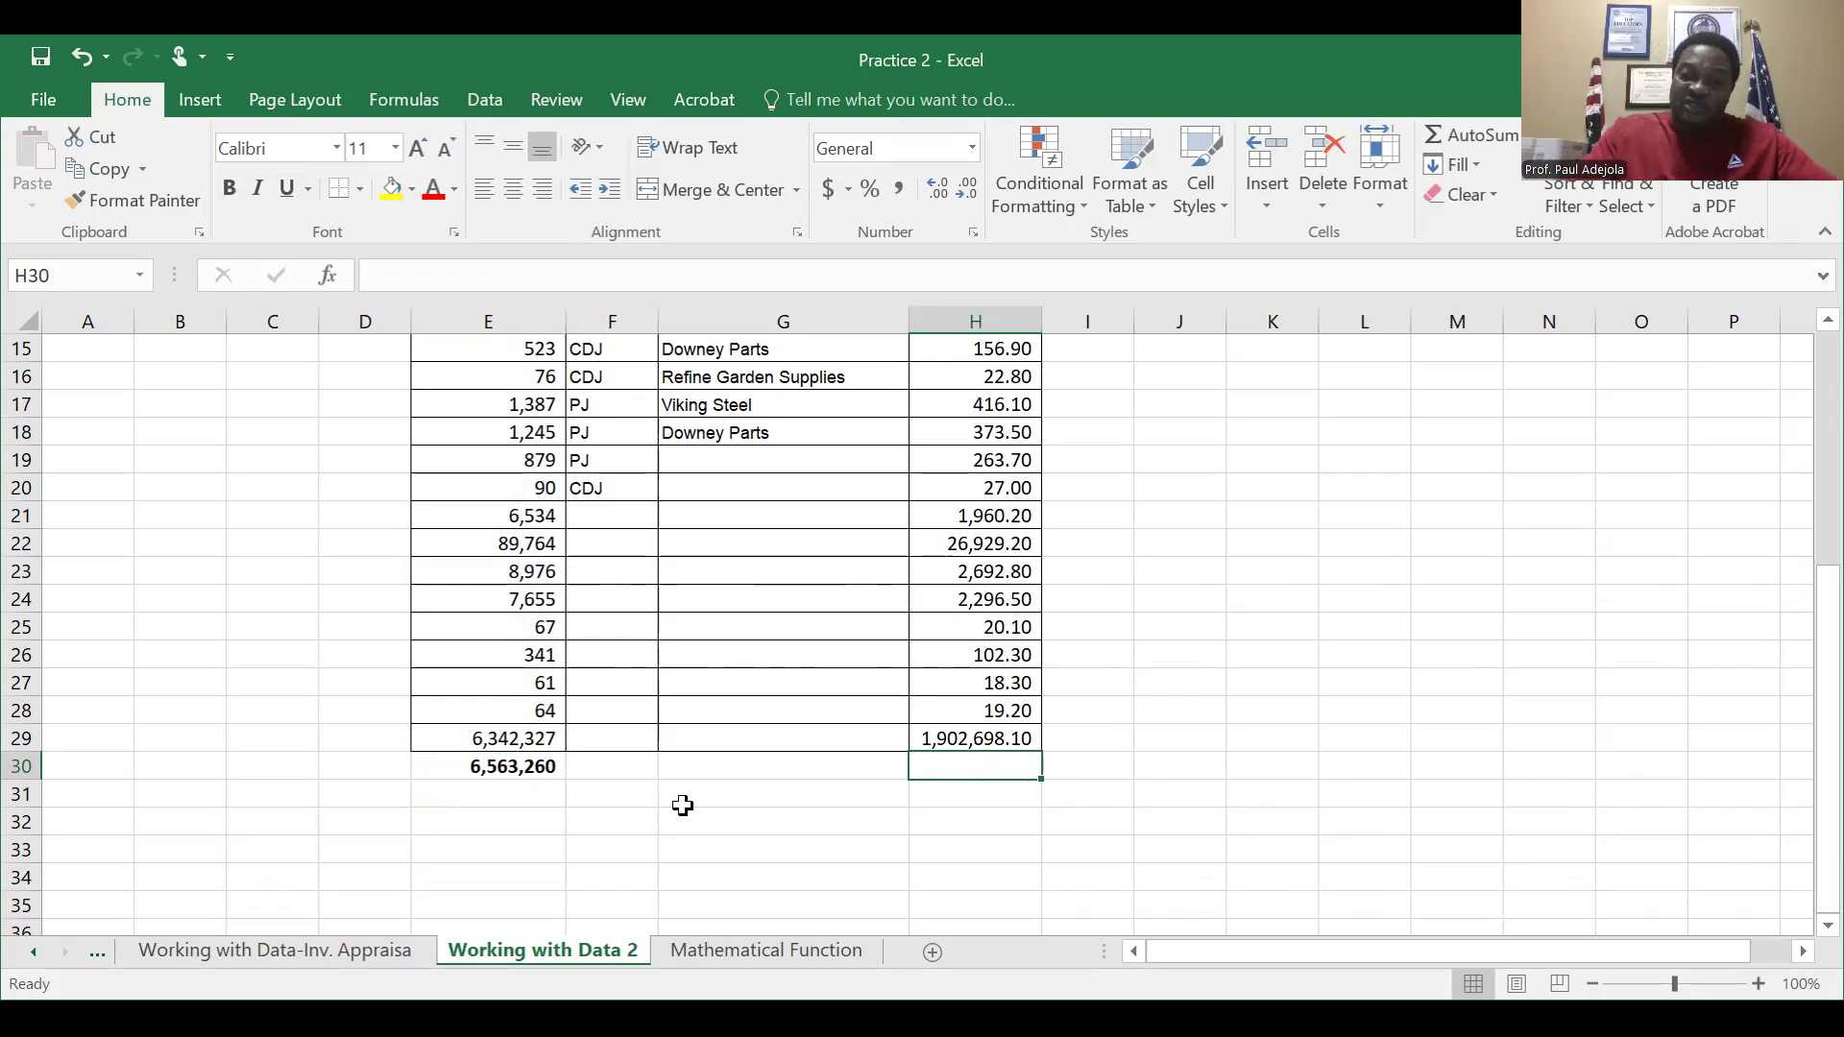
text(=)
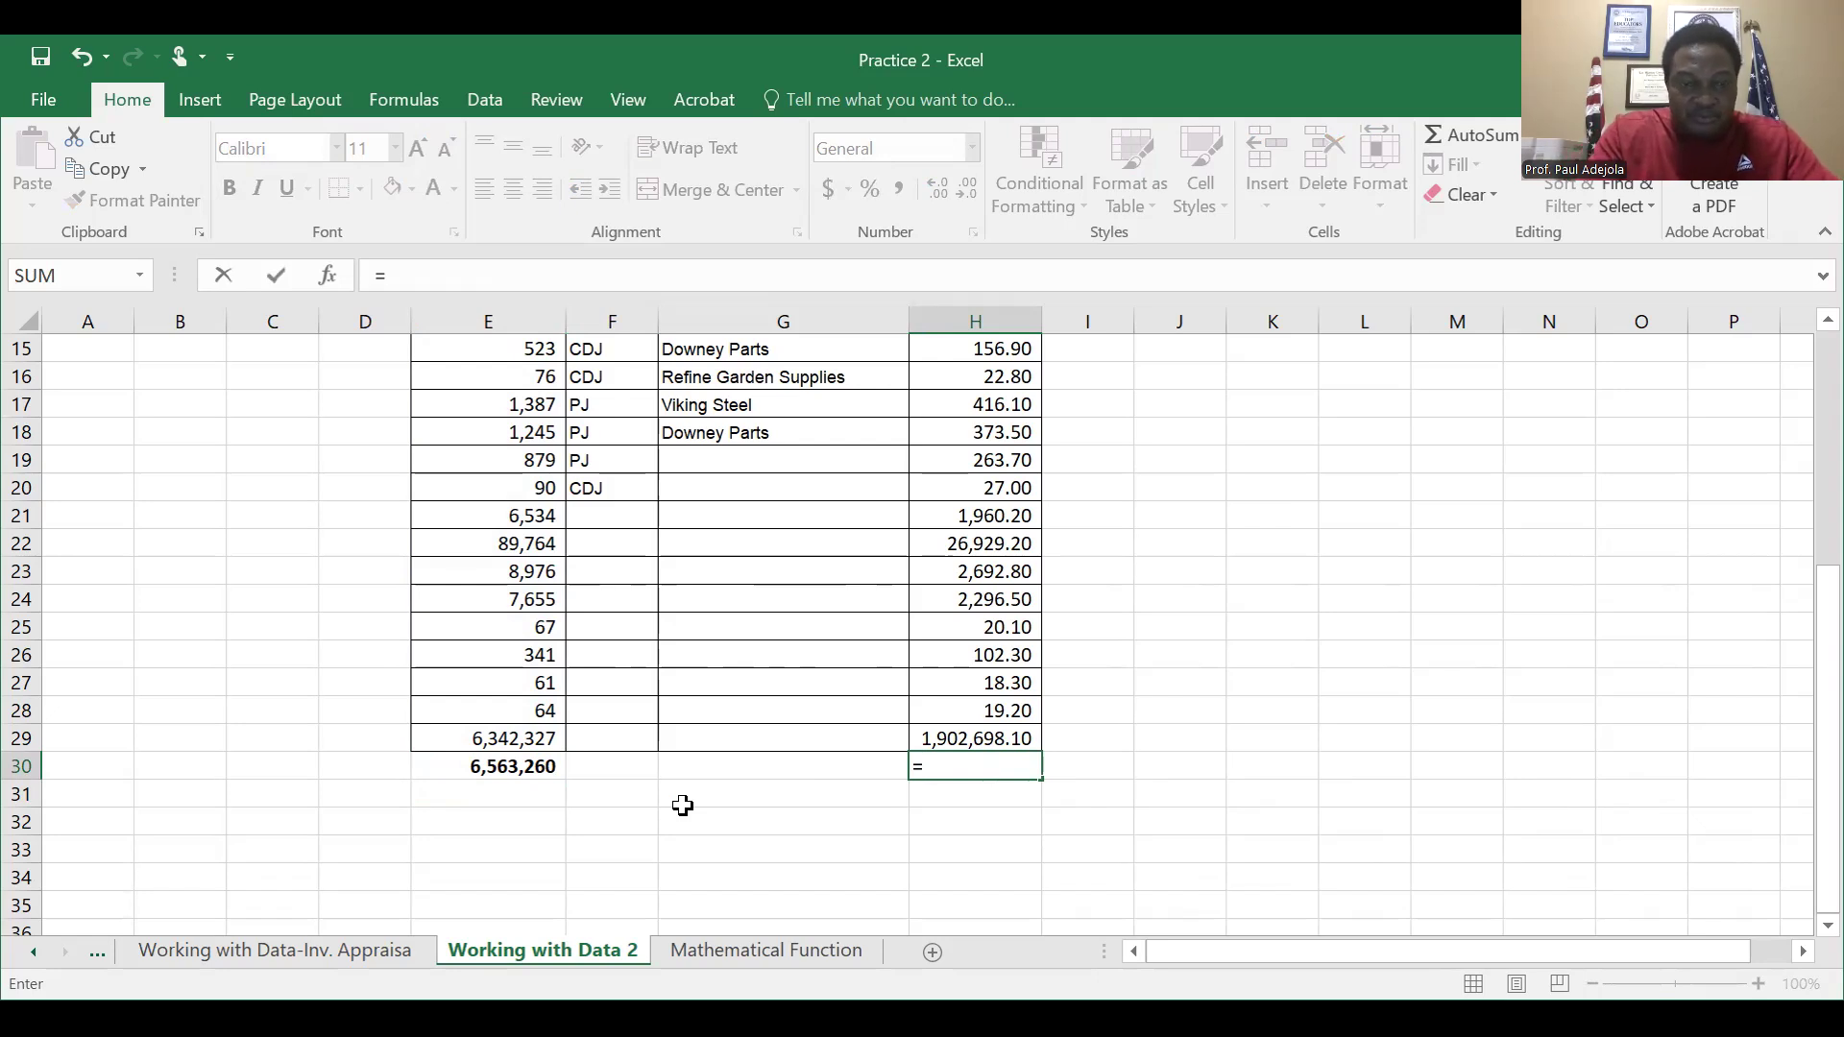
text(AVER)
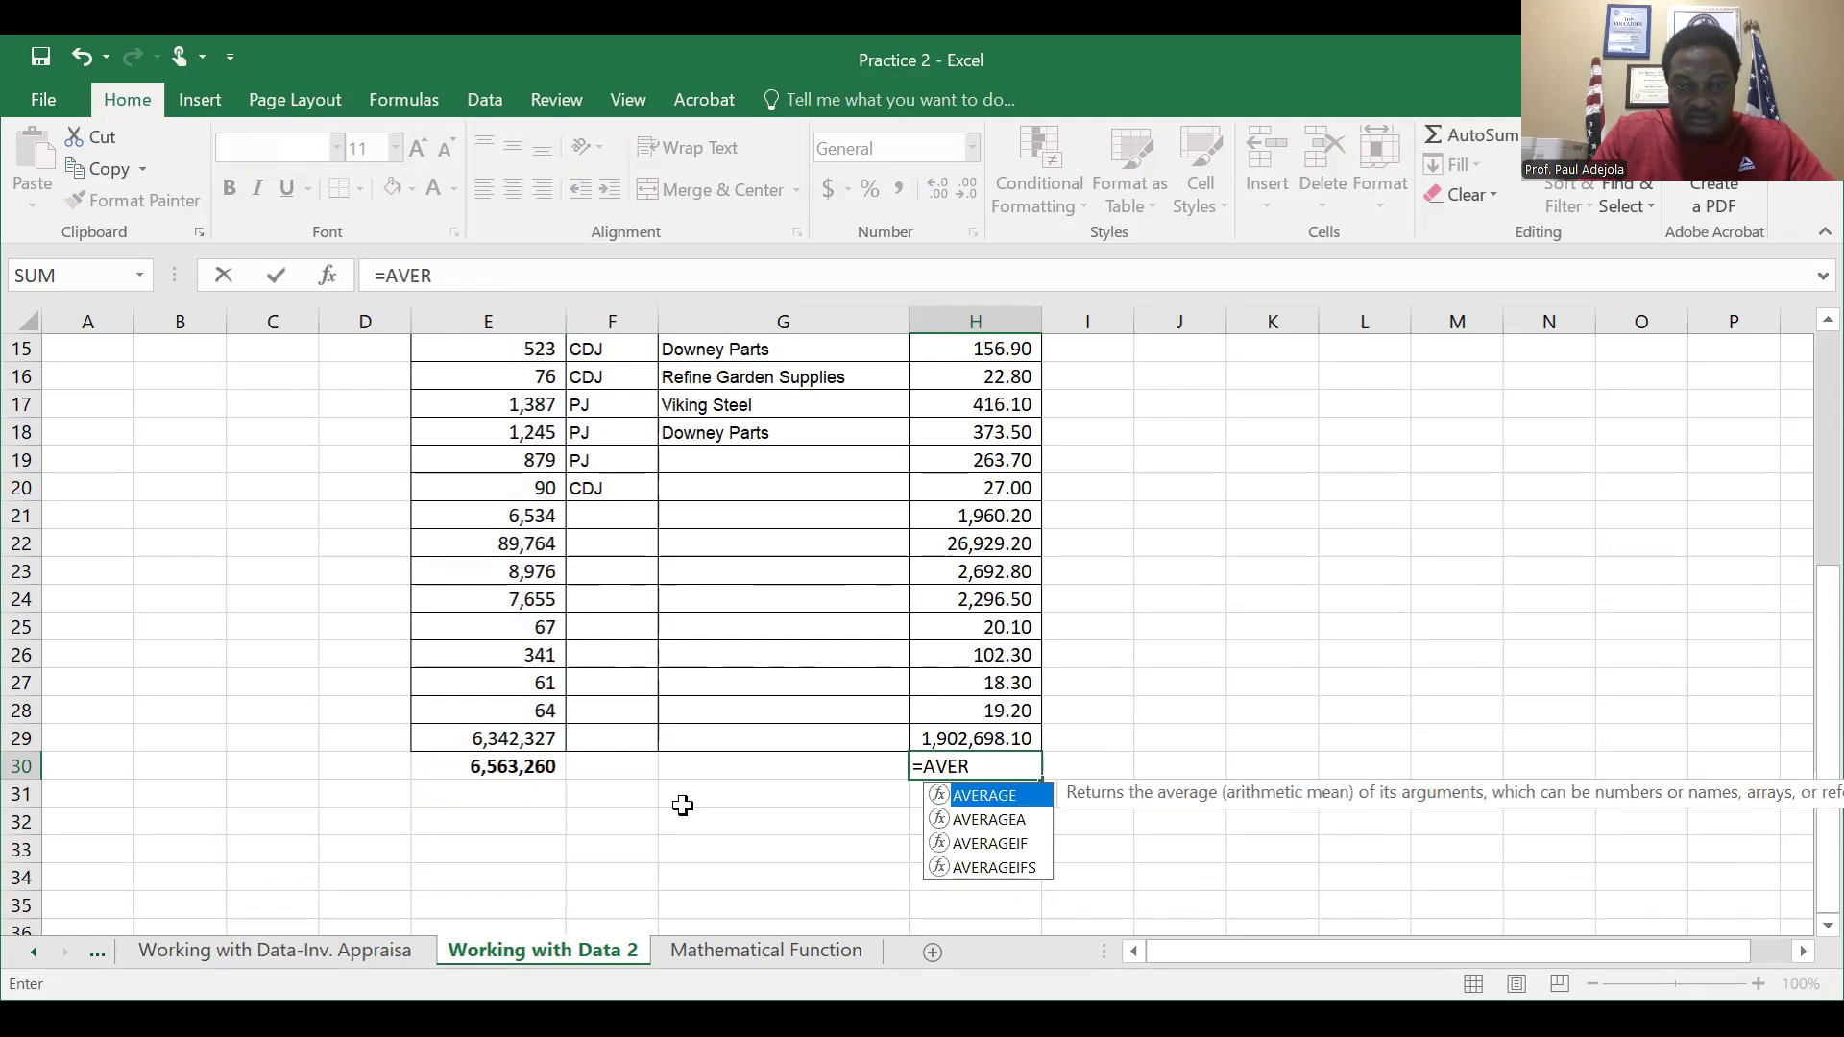
key(ctrl+Return)
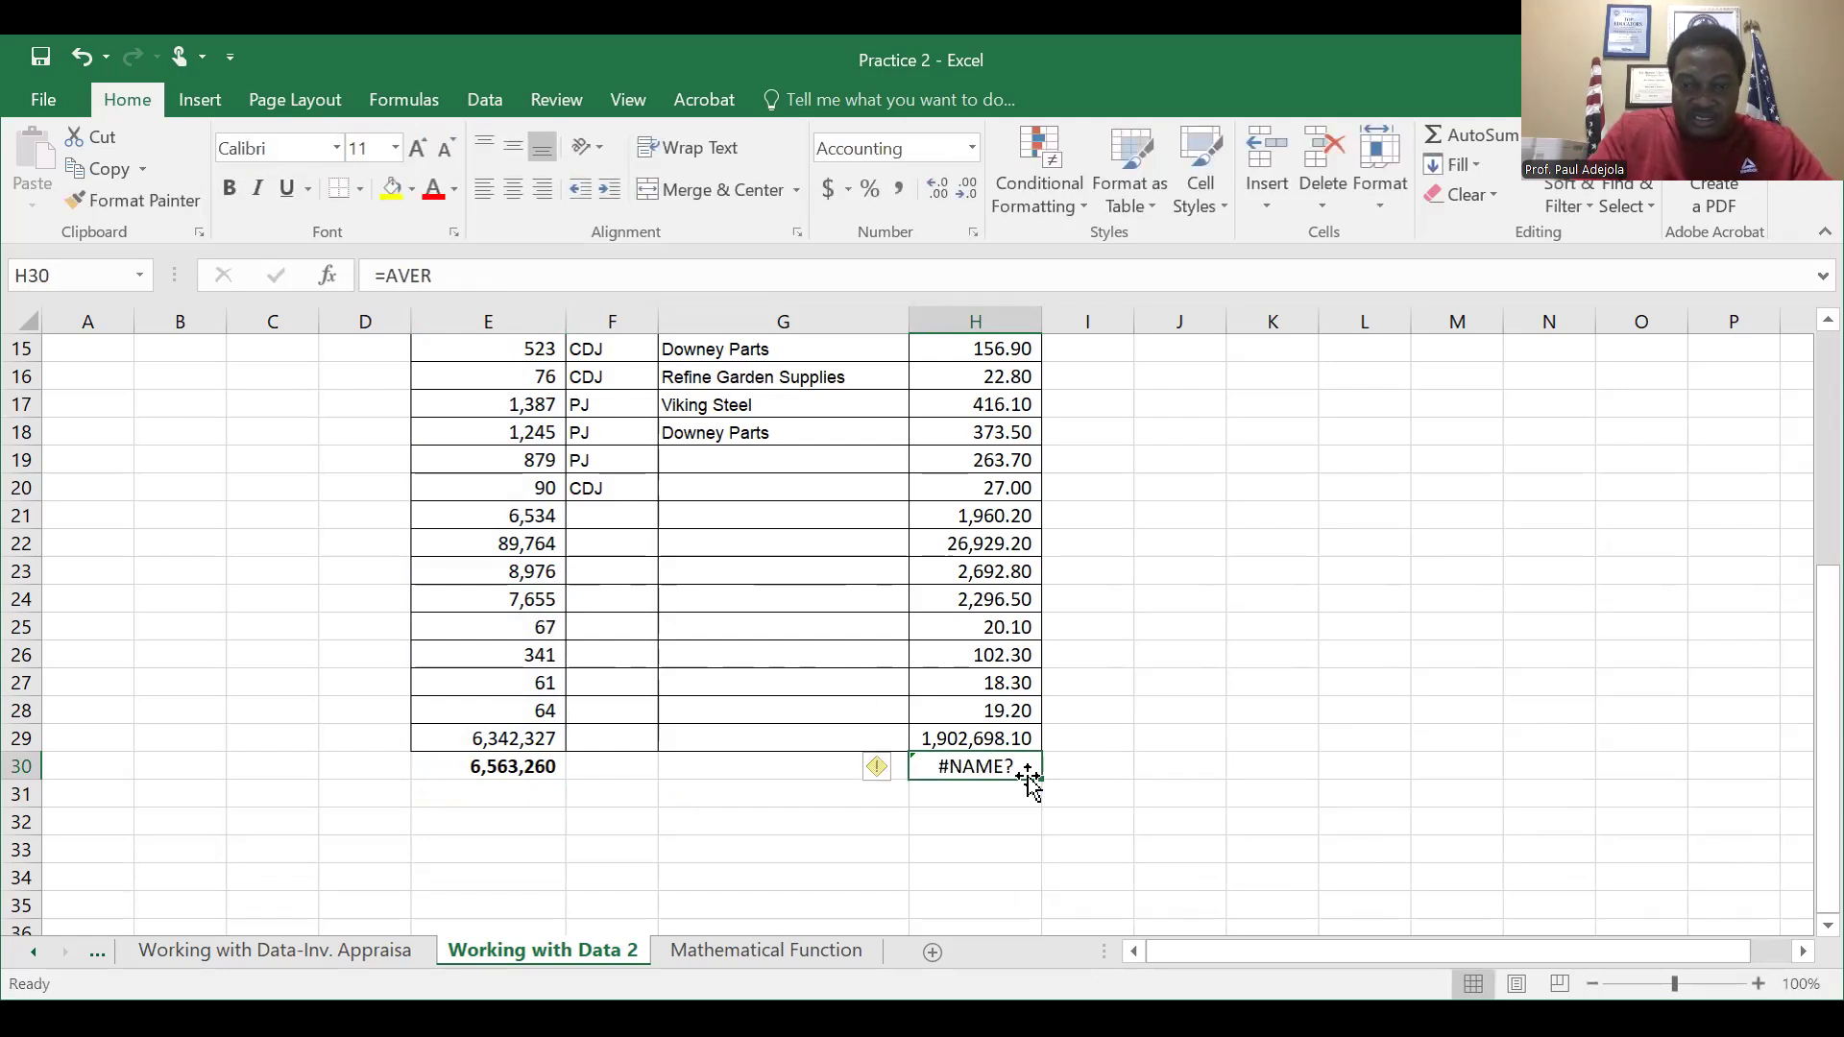
Average the column H amounts in cell H30 with the formula =AVERAGE(H3:H29).
text(=)
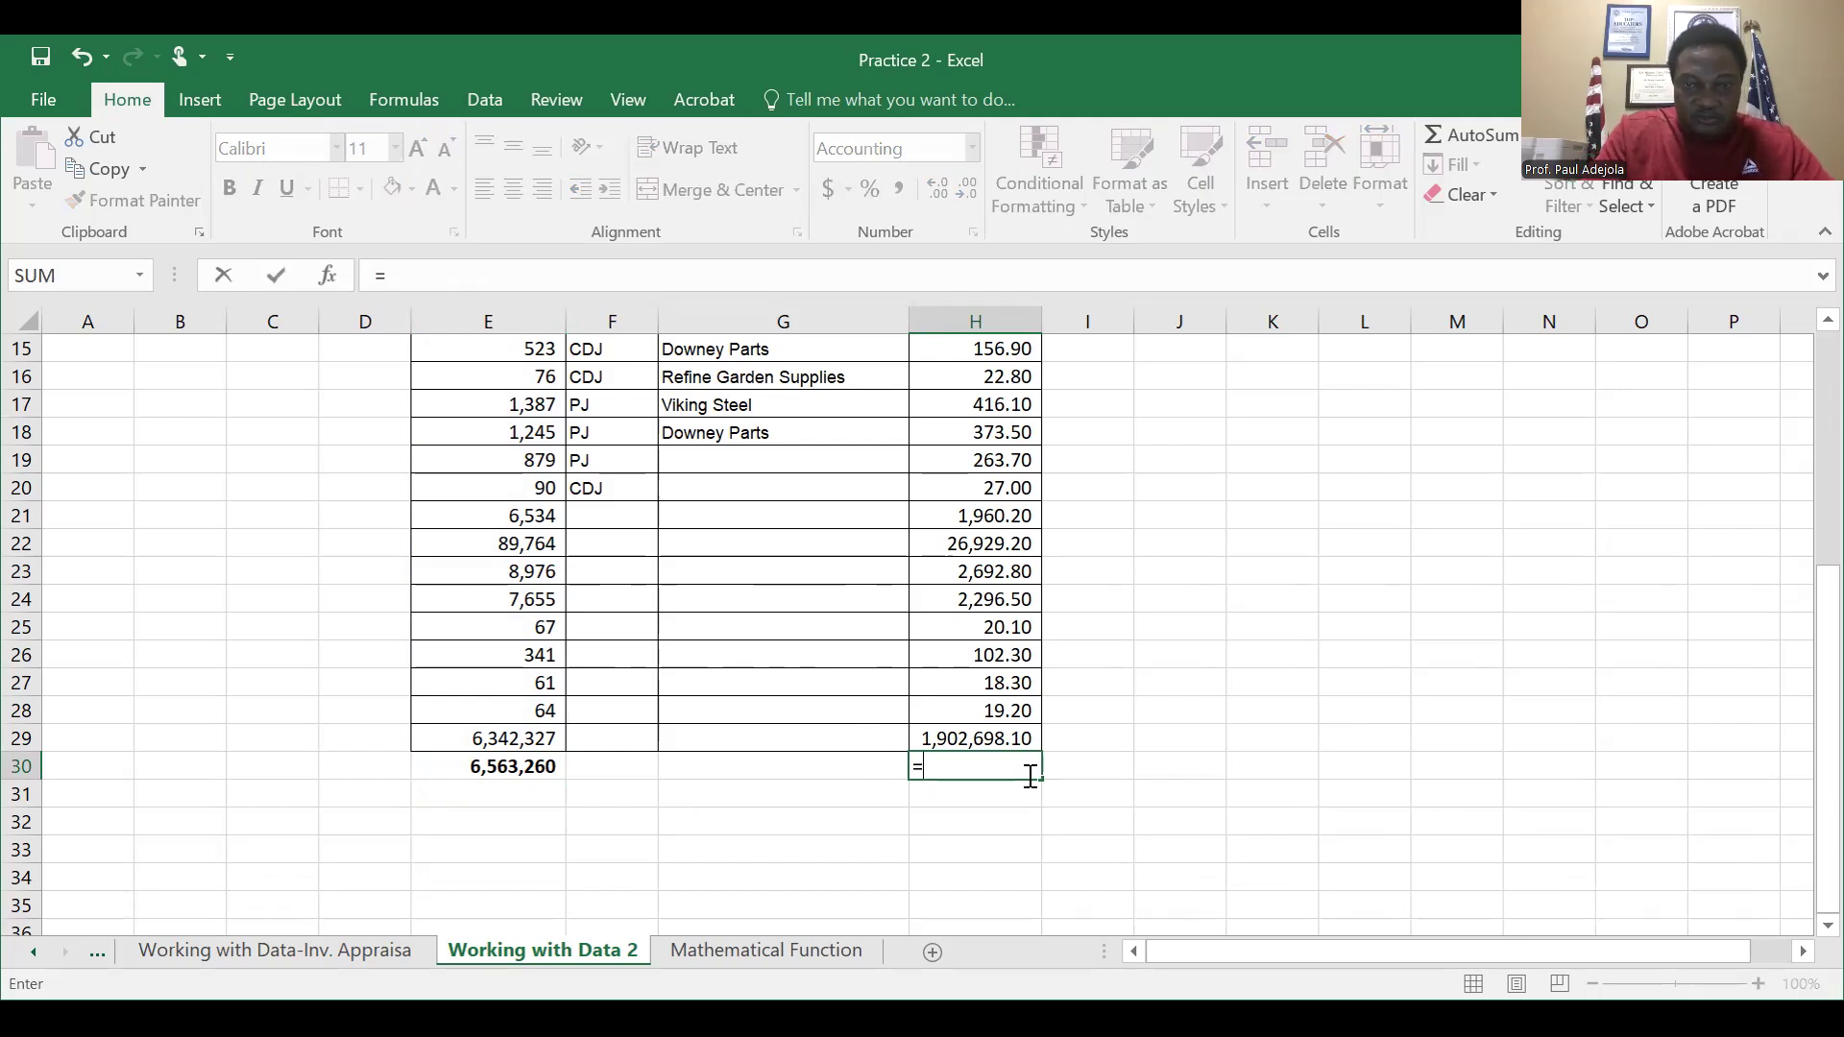
text(AVERAGE)
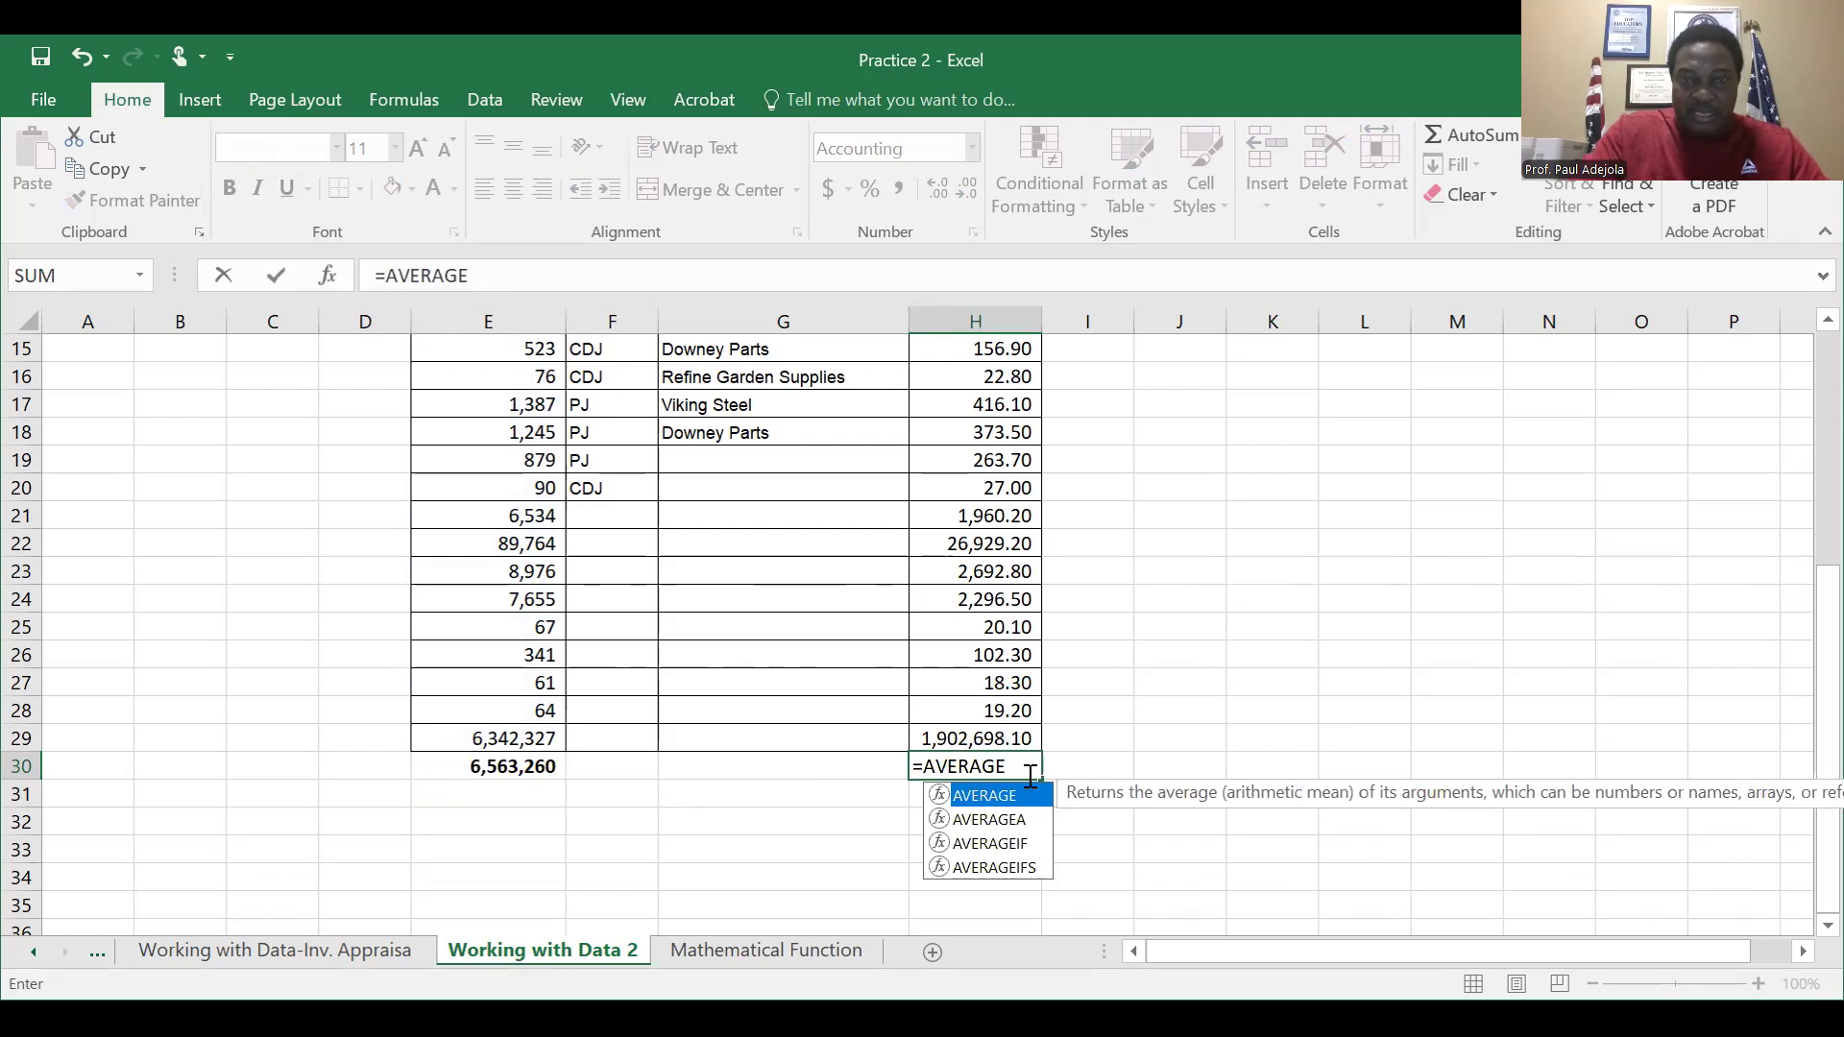
text(()
scroll(1029, 773, up, 5)
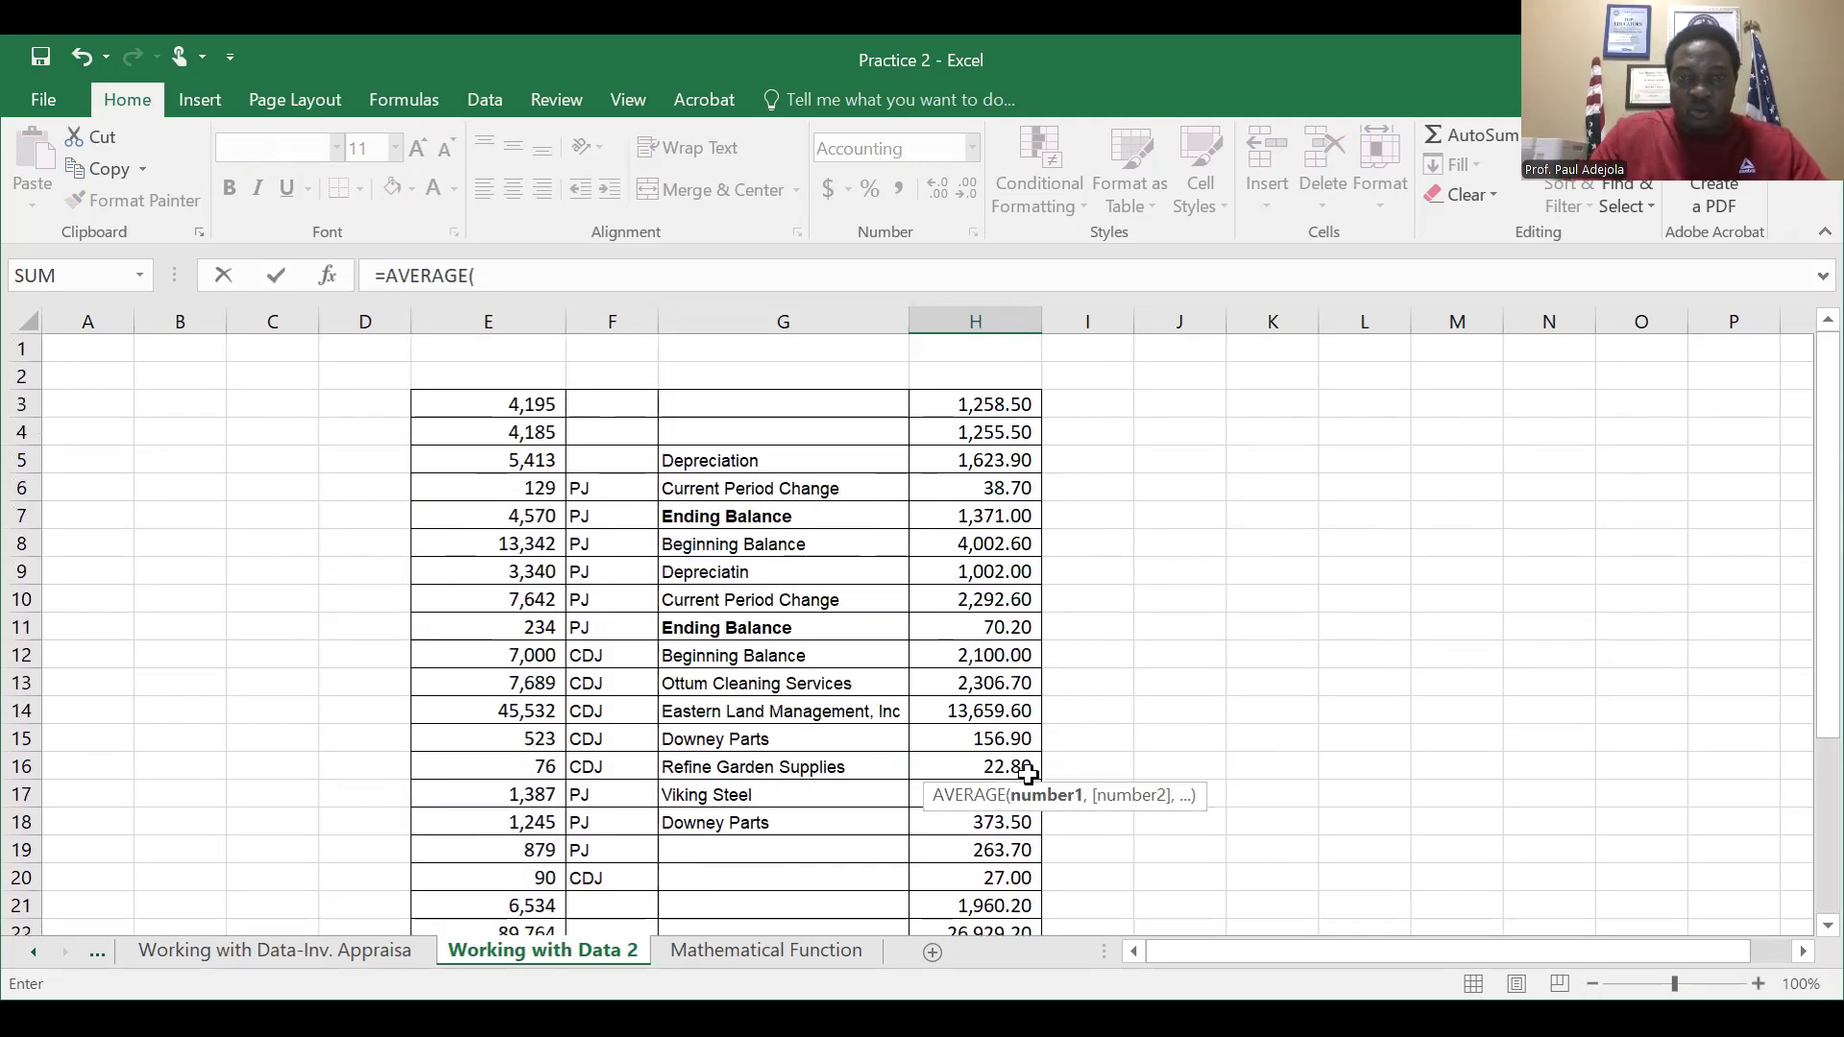
click(987, 403)
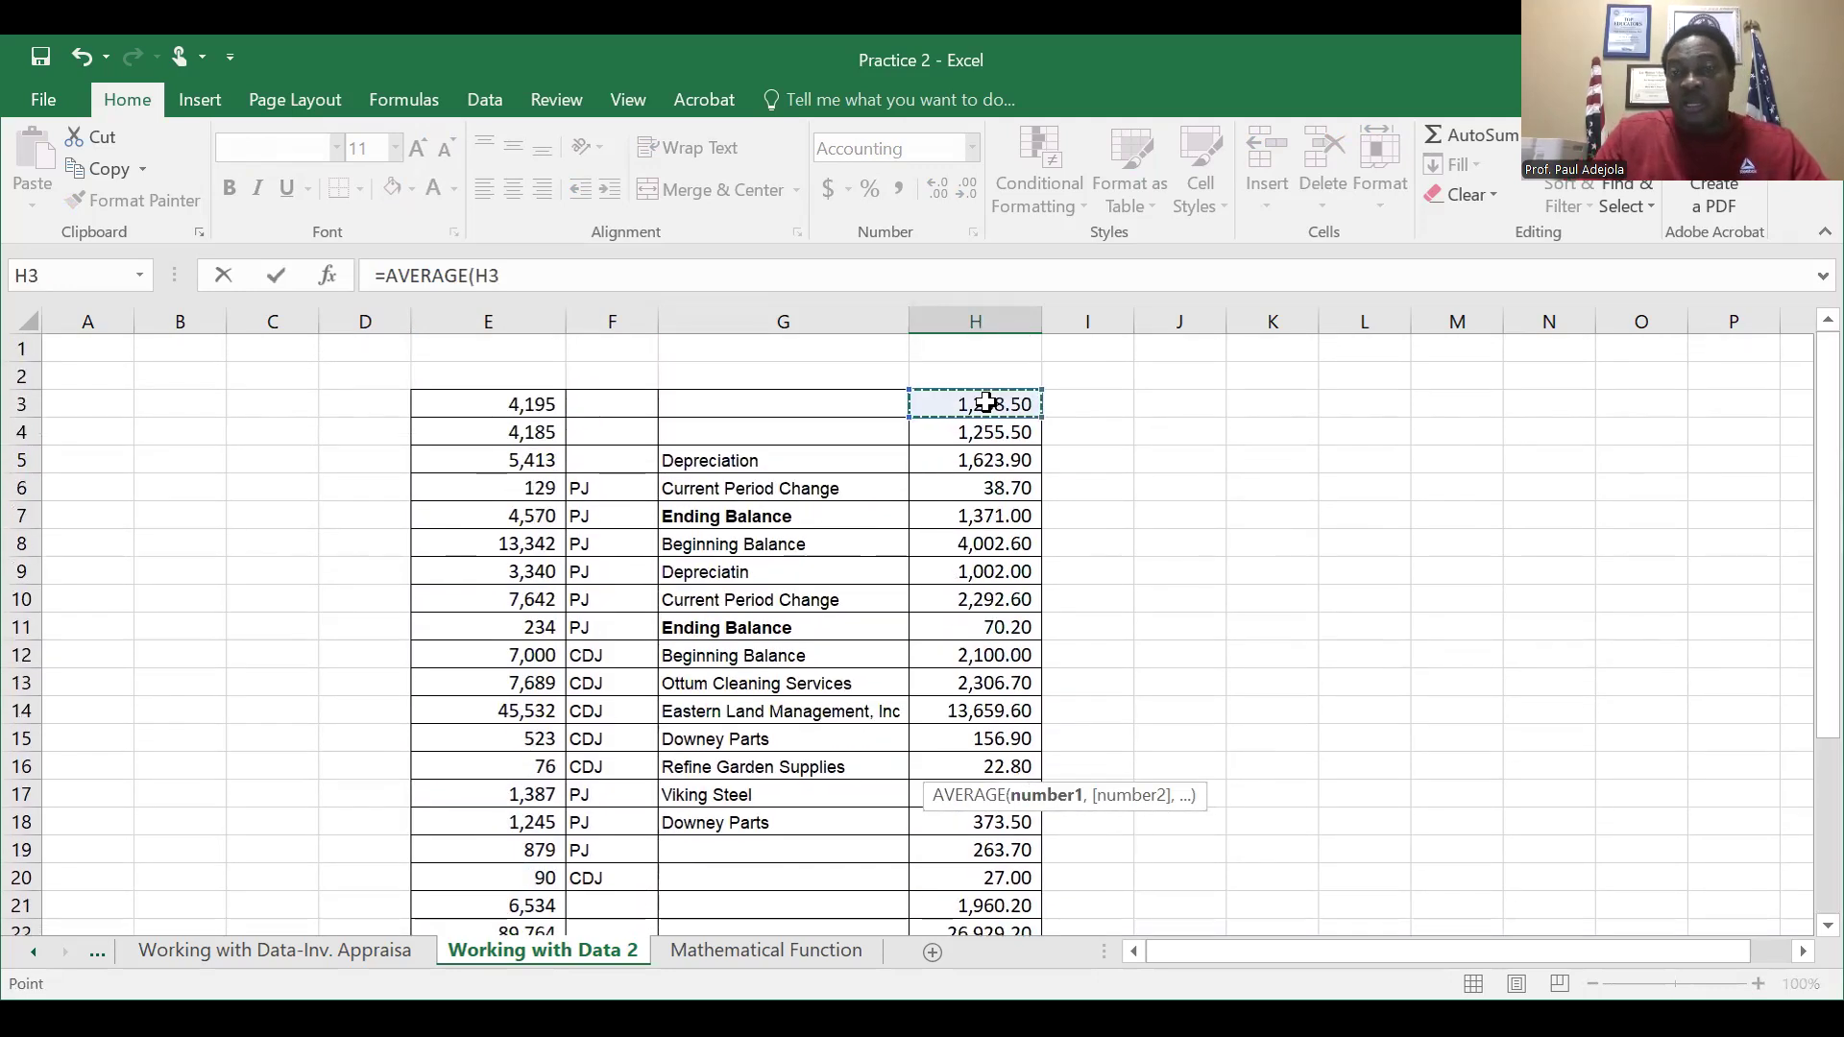
scroll(987, 403, down, 5)
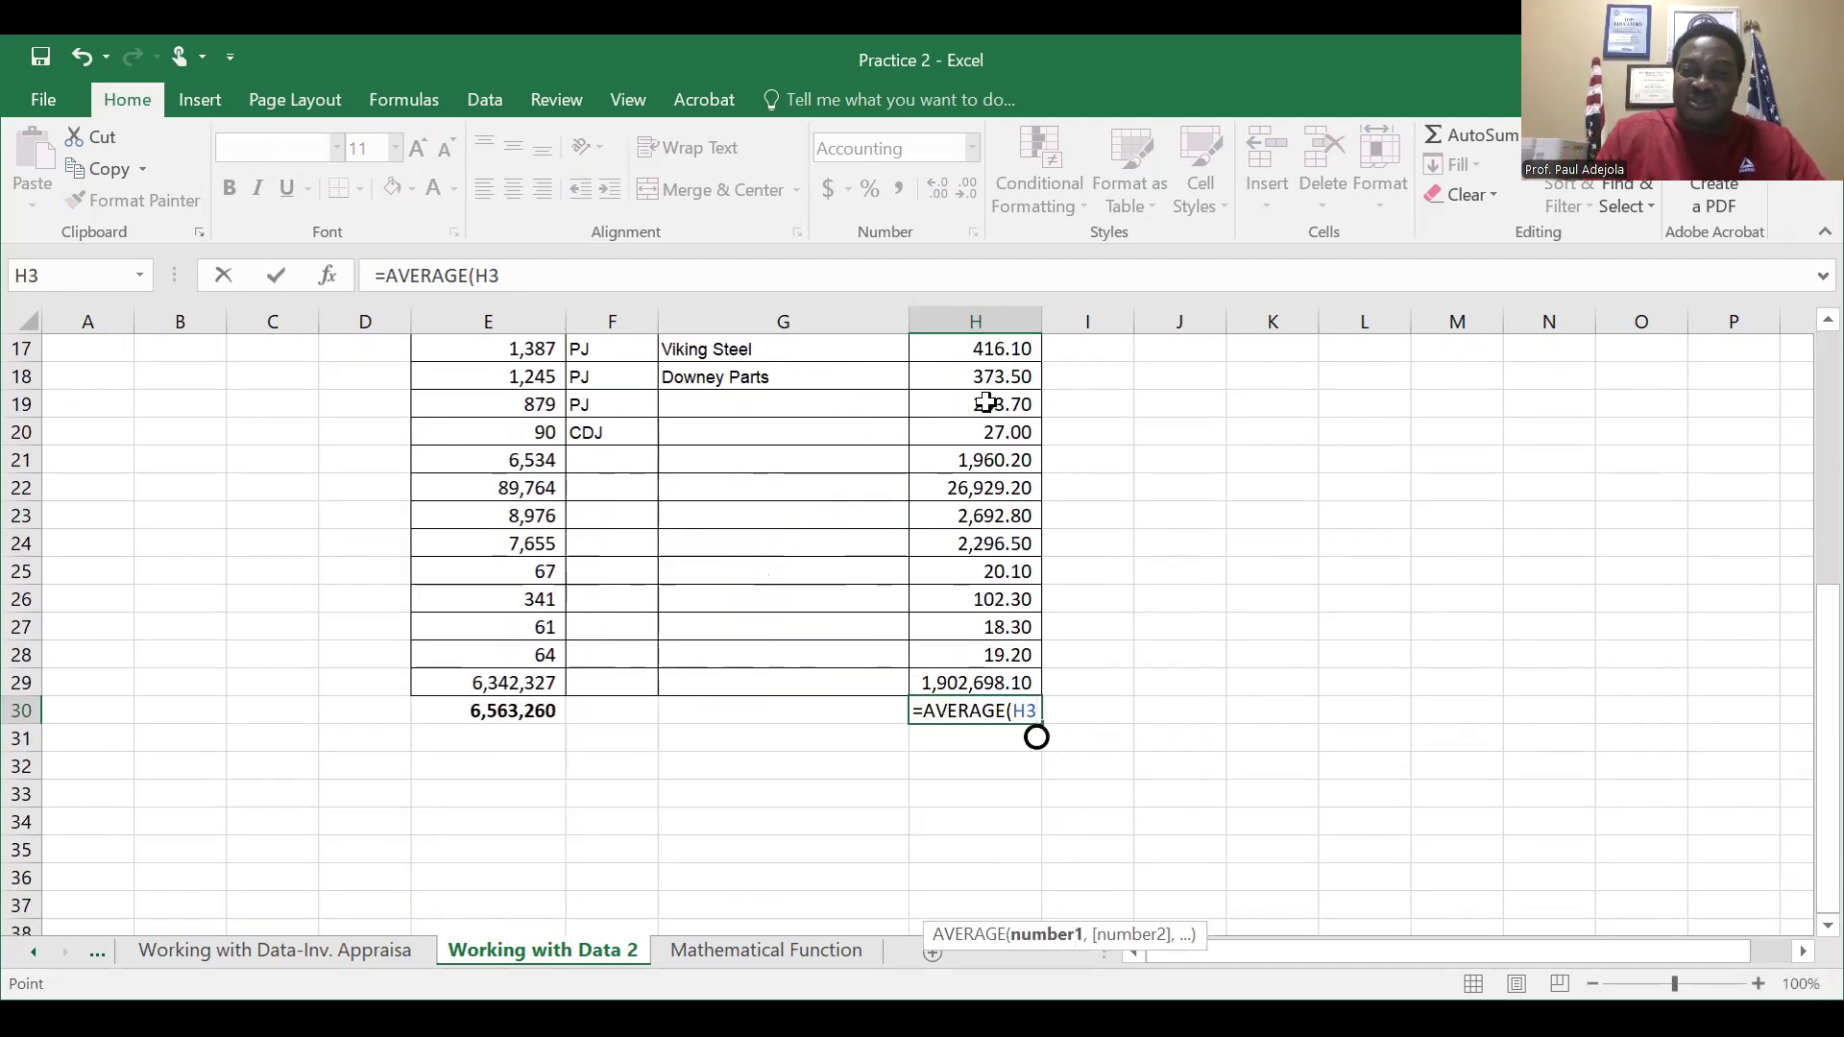
key(F8)
scroll(987, 403, up, 5)
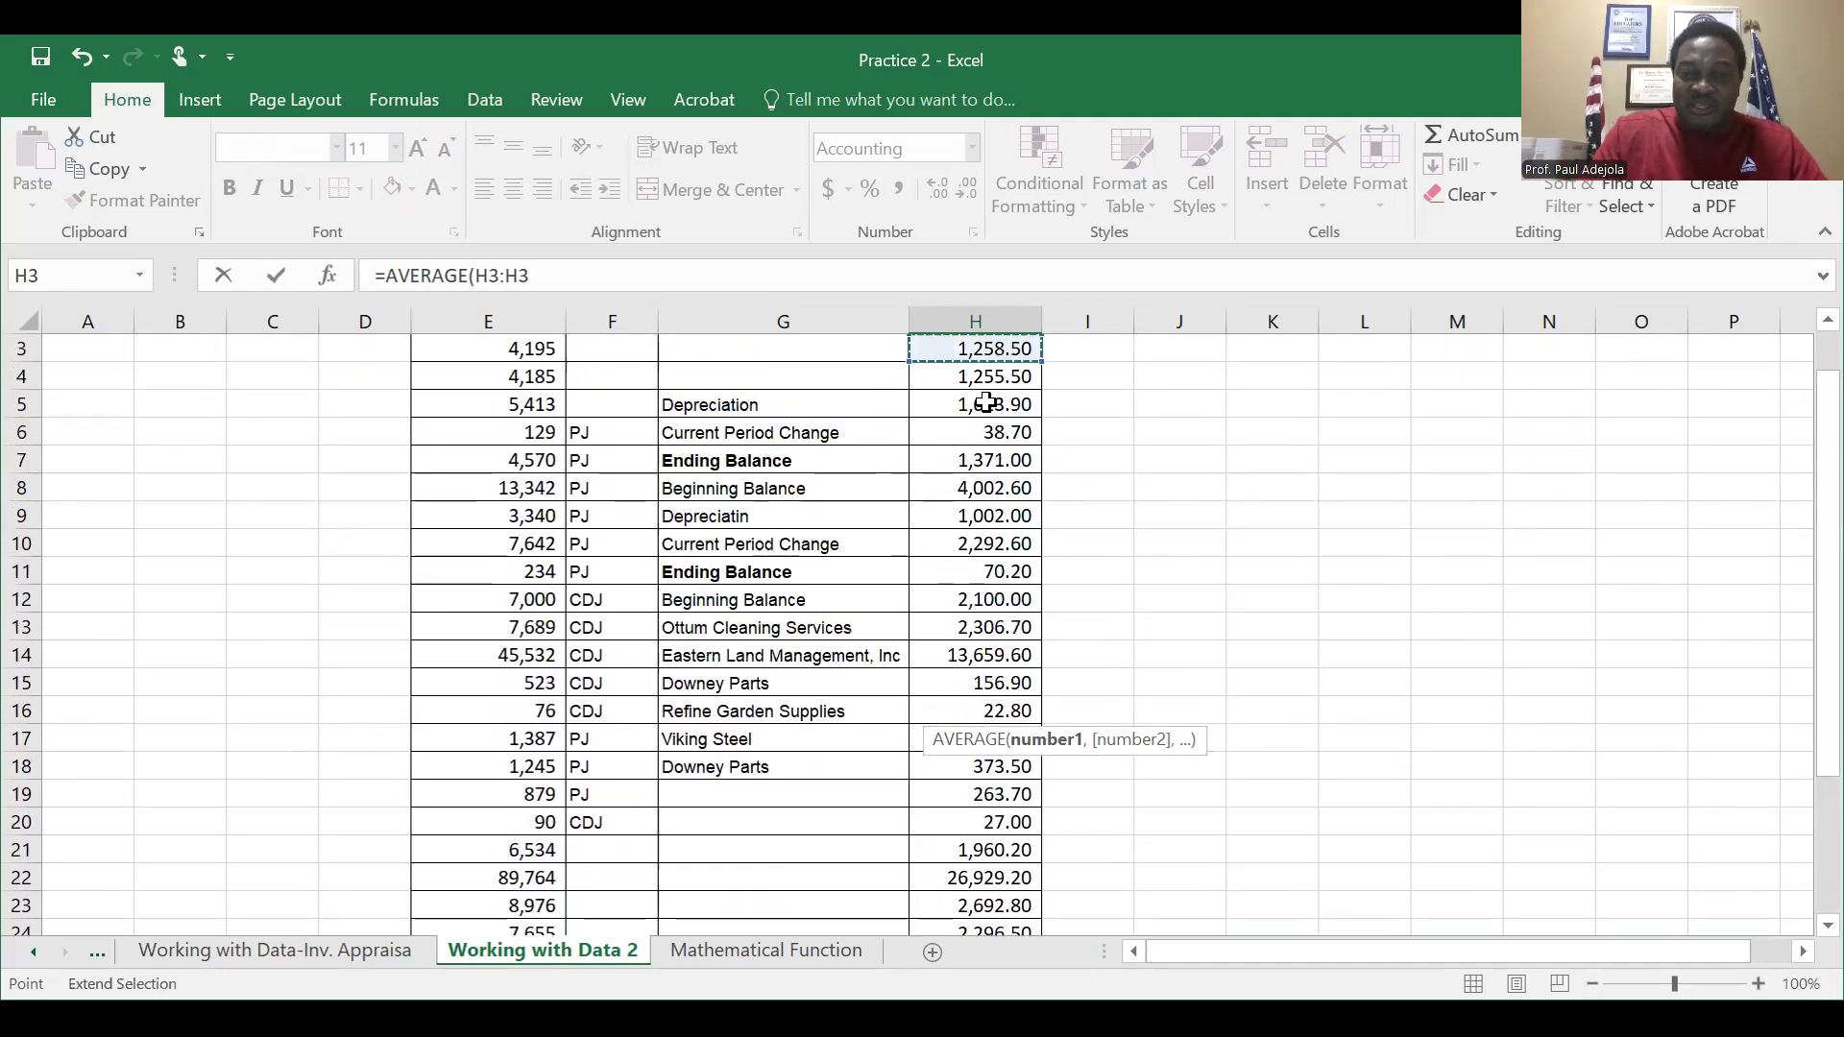
scroll(987, 403, down, 5)
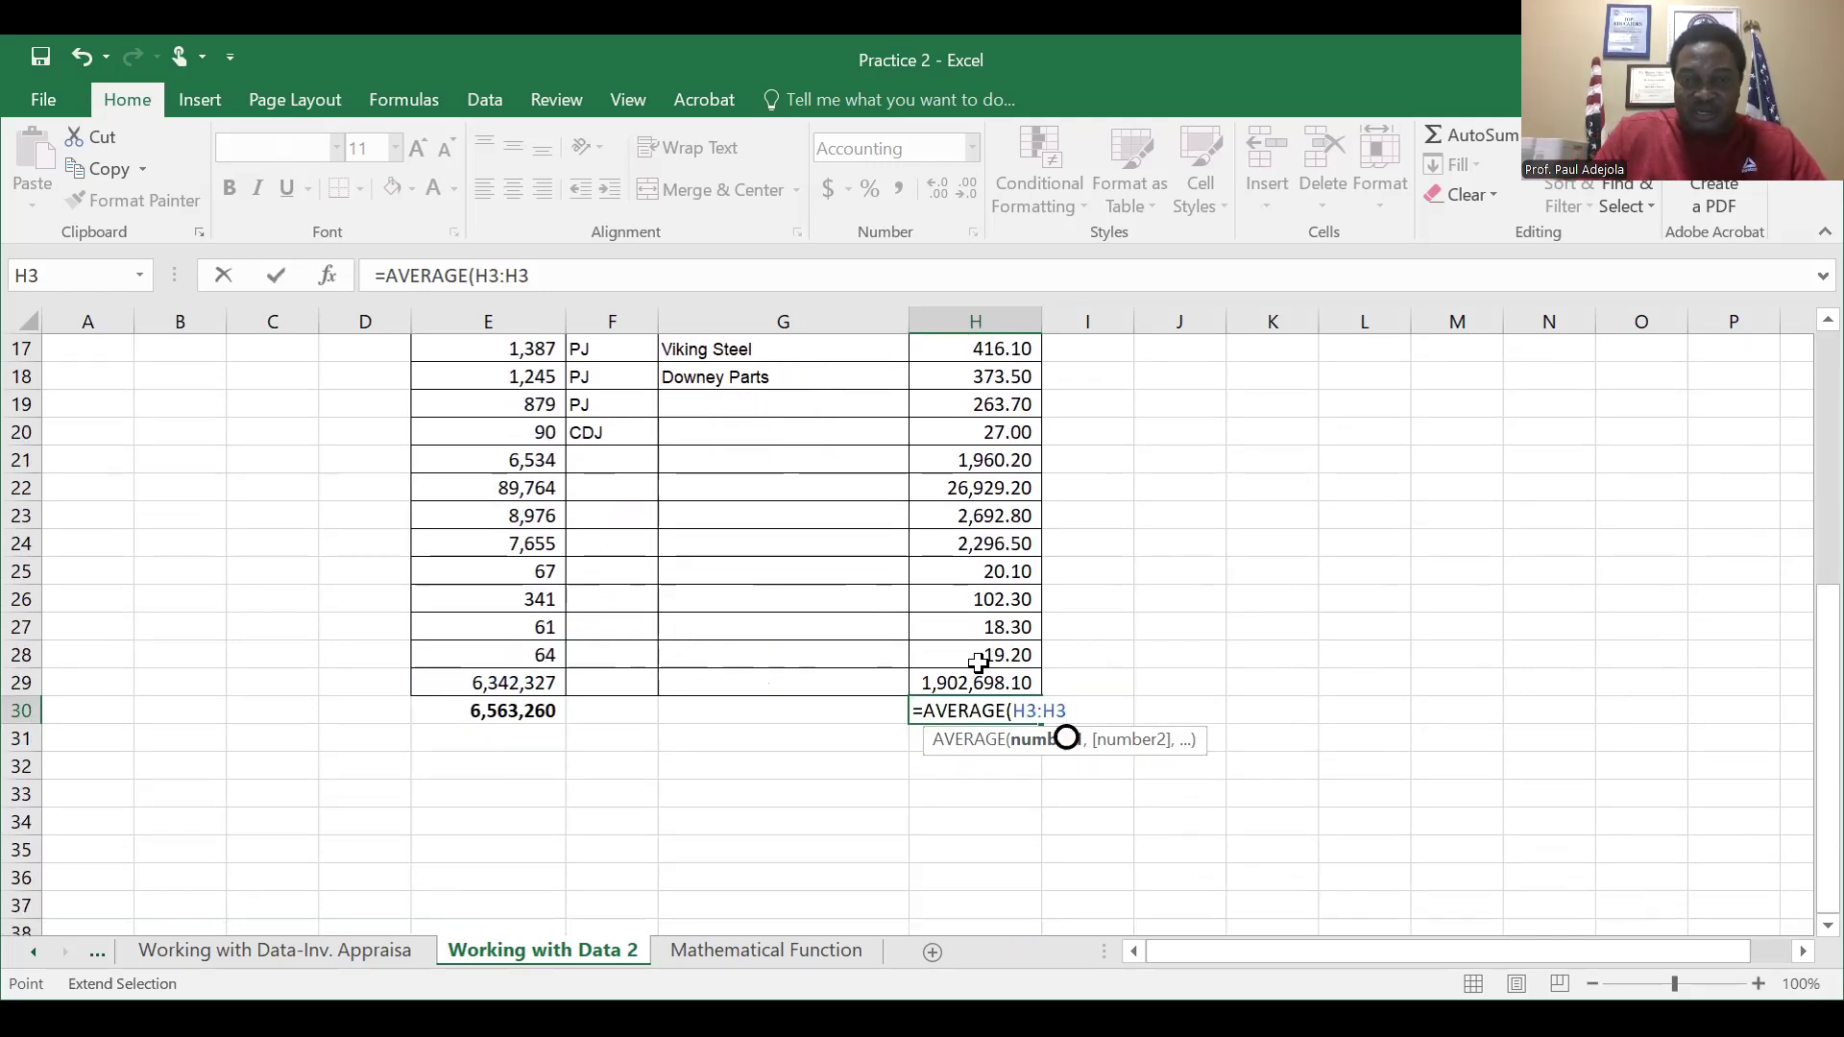
click(977, 680)
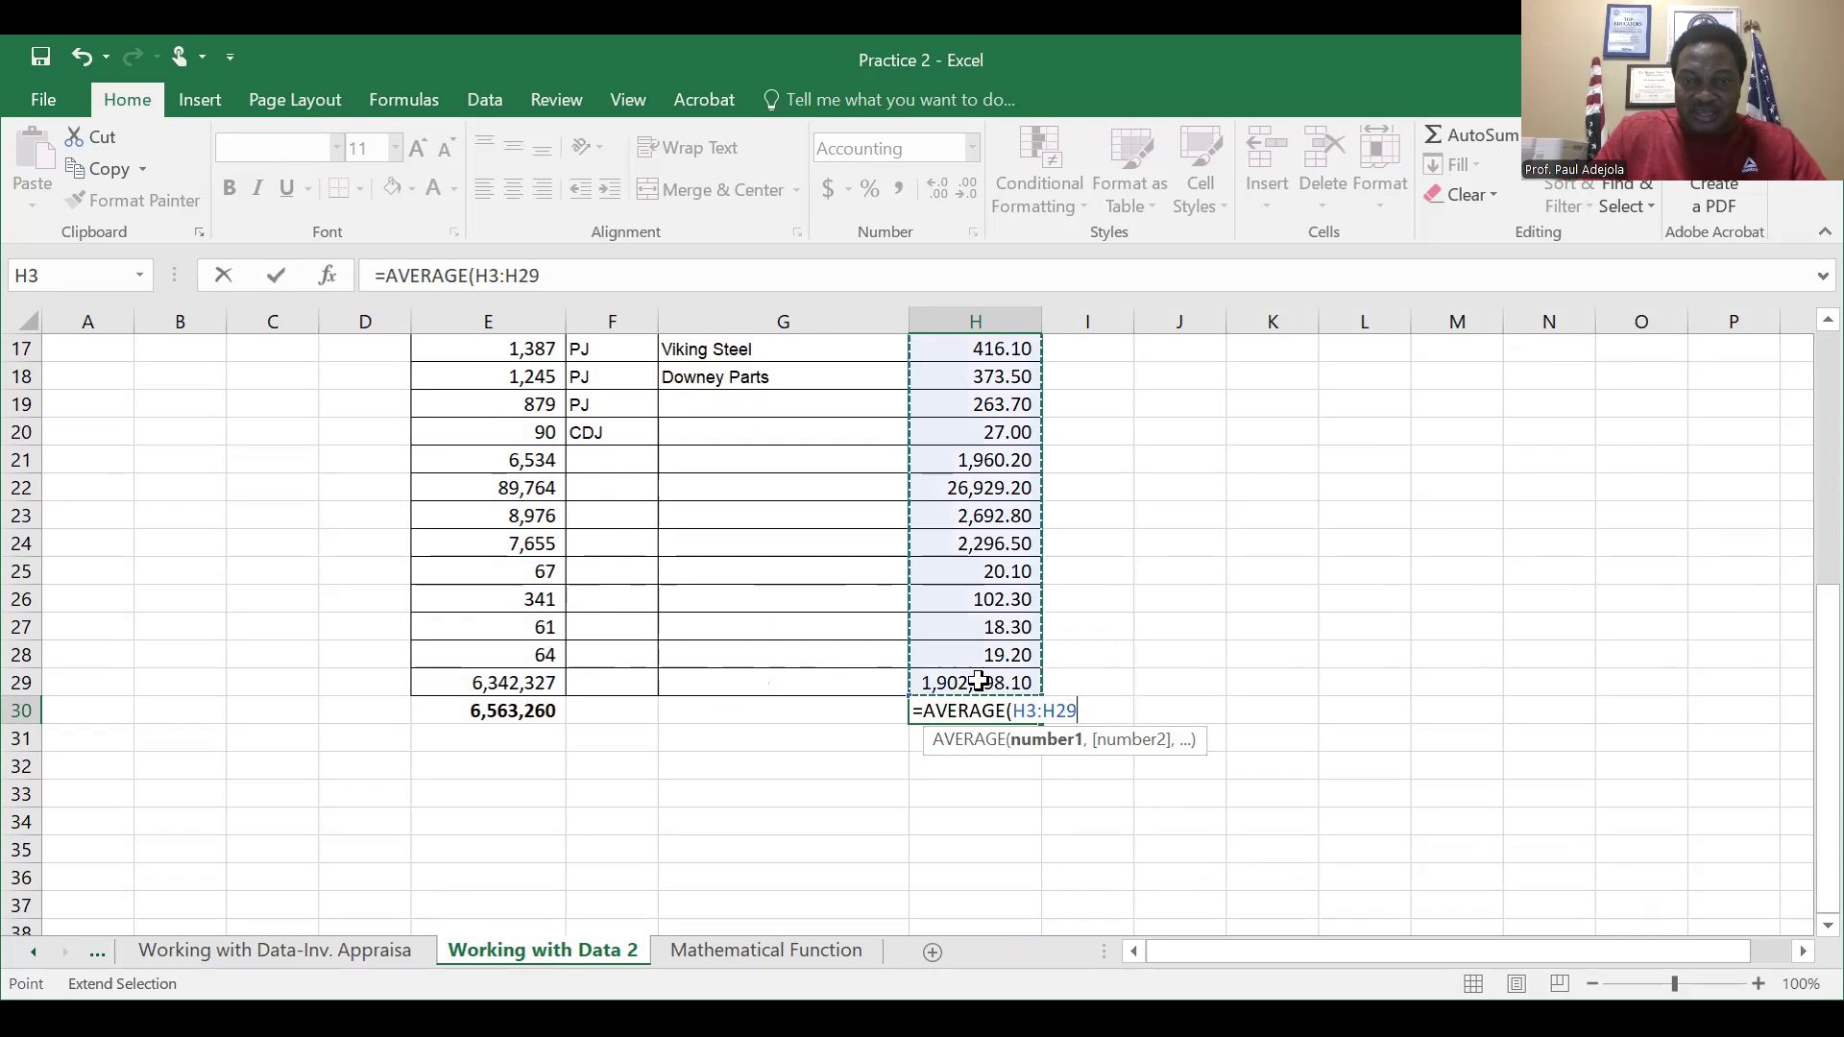
text())
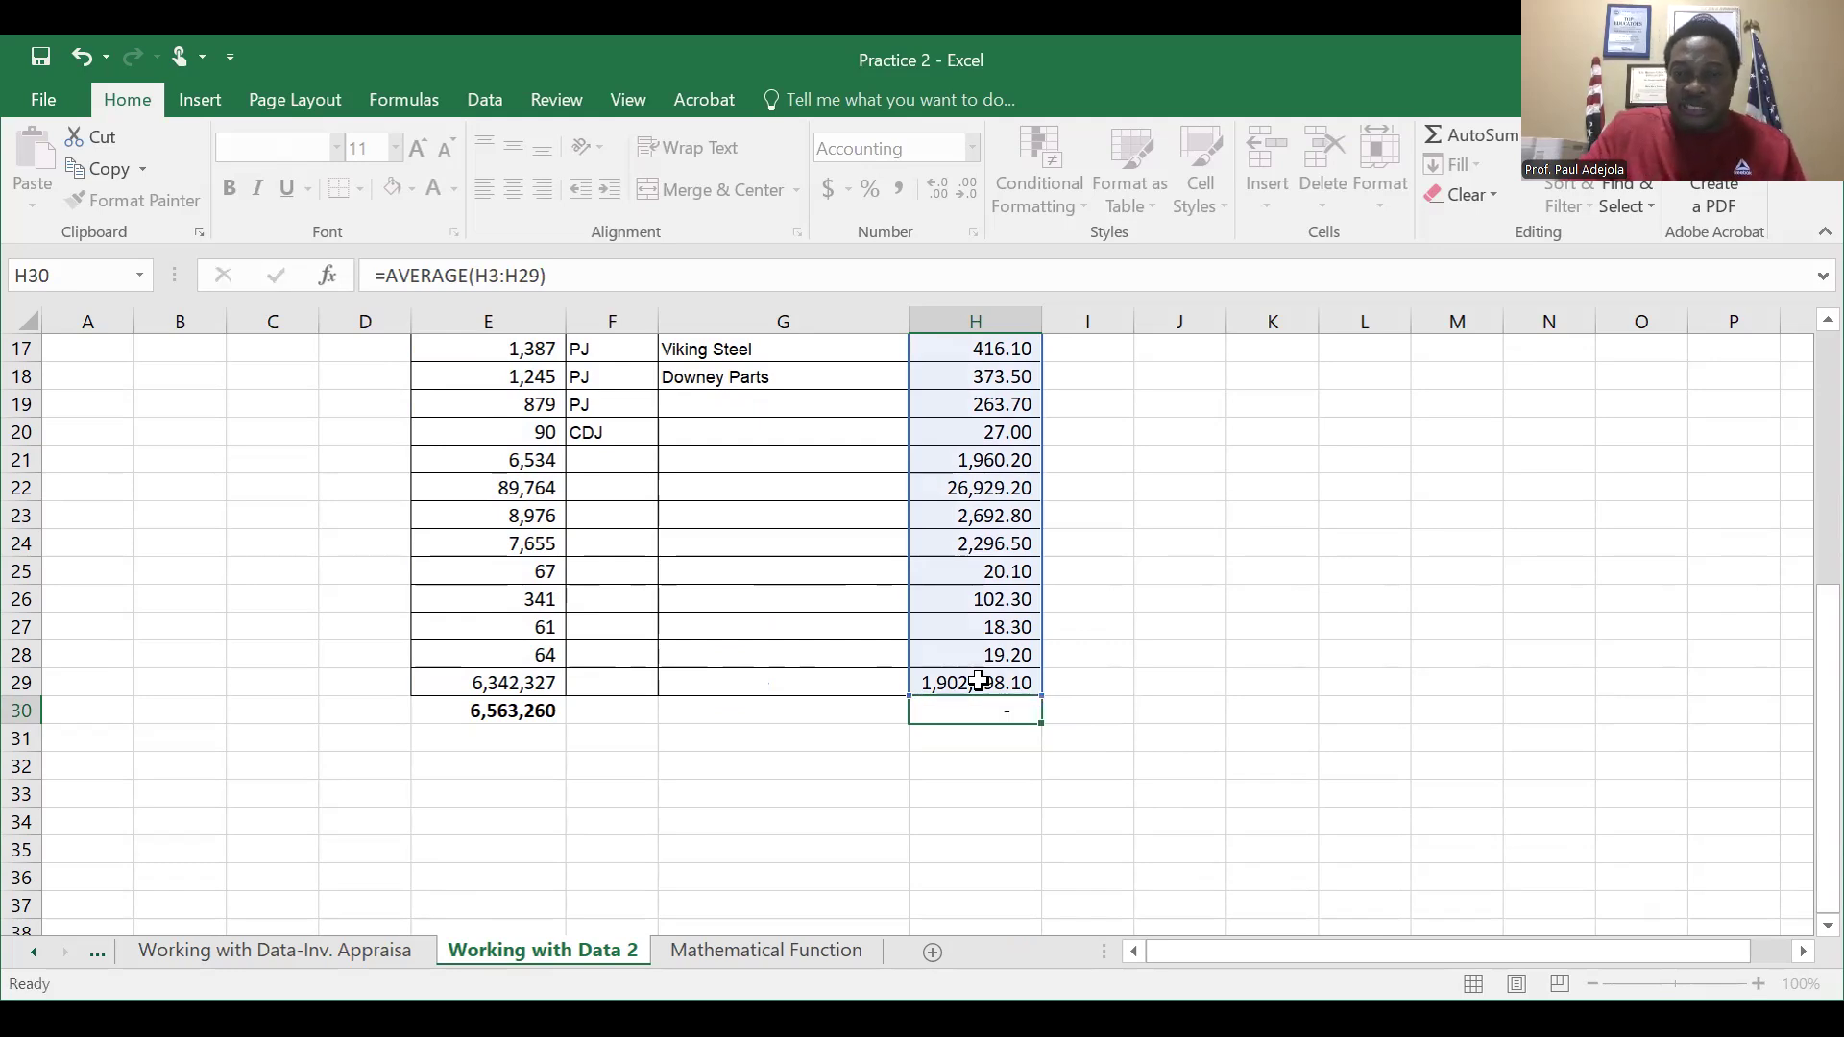
key(Return)
key(Down)
key(Up)
key(Up)
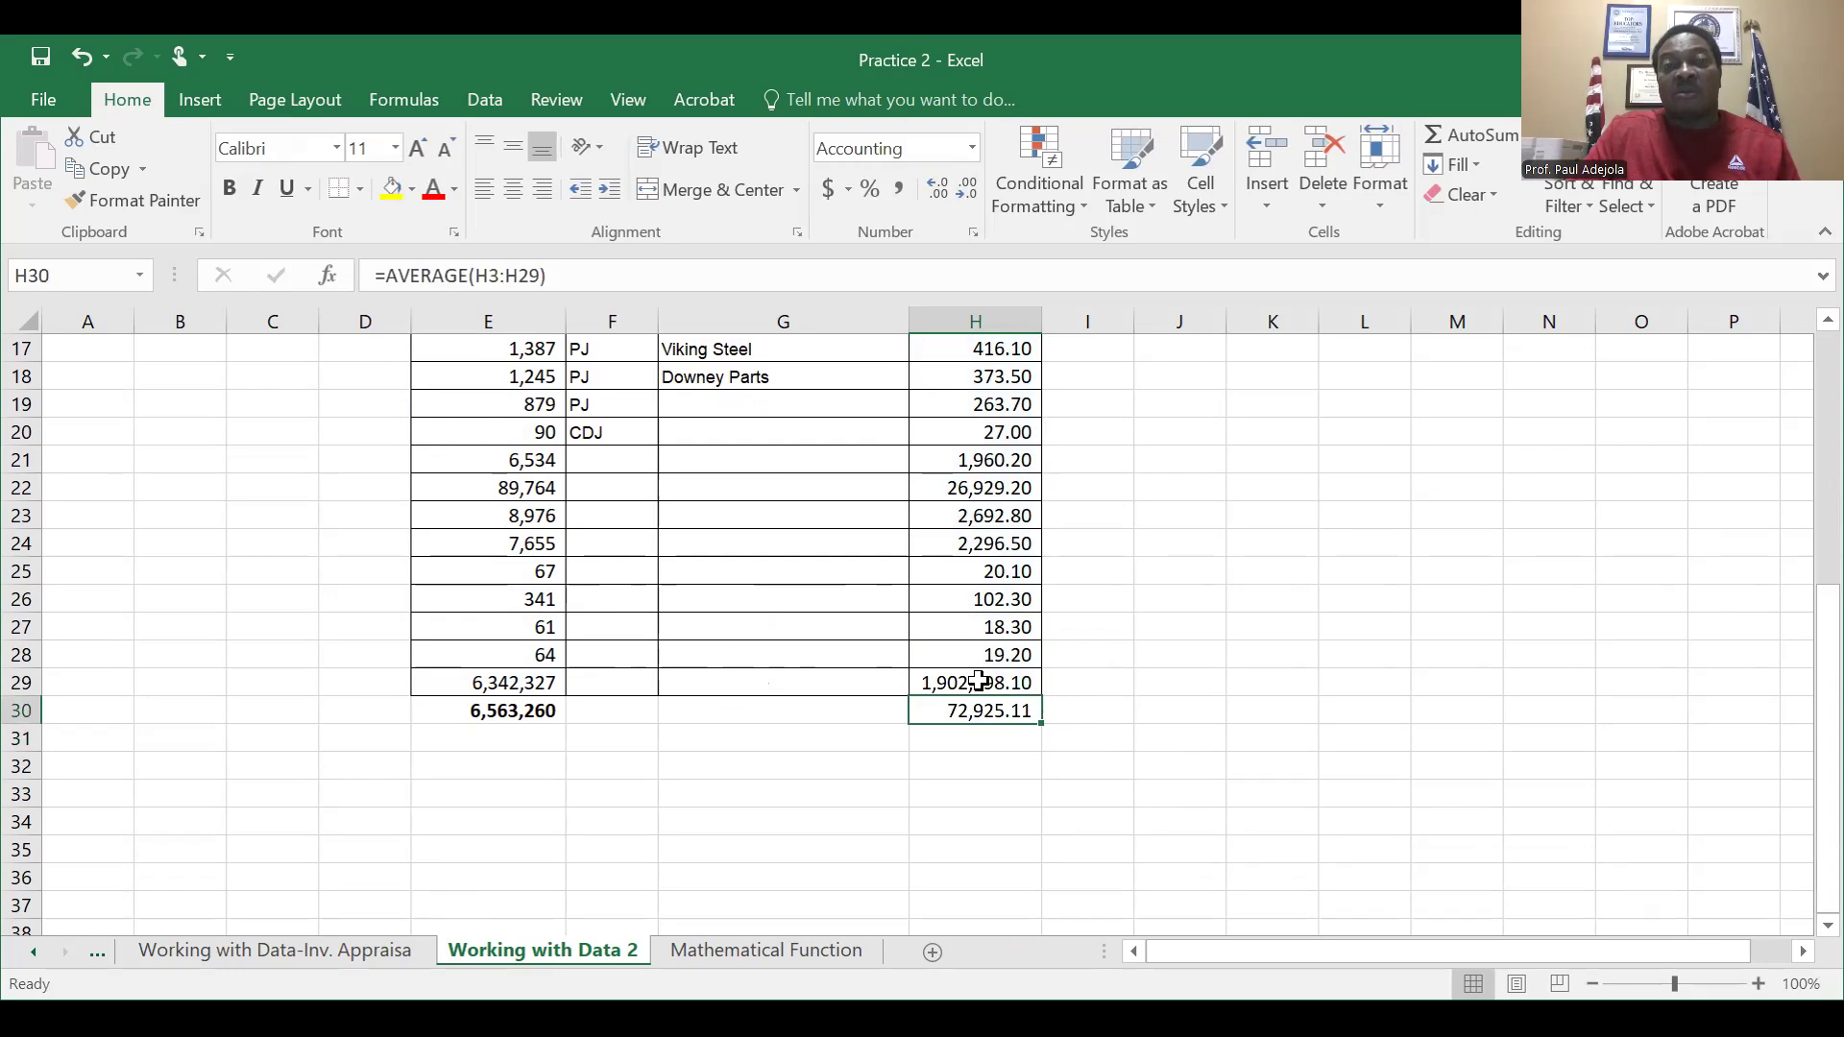
Review the column H amounts and their formulas upward from the average in H30 to the top of the sheet.
key(Up)
key(Up)
key(Up)
key(Up)
key(Up)
key(Up)
key(Up)
key(Up)
key(Up)
key(Up)
key(Up)
key(Up)
key(Up)
key(Up)
key(Up)
key(Up)
key(Up)
key(Up)
key(Up)
key(Up)
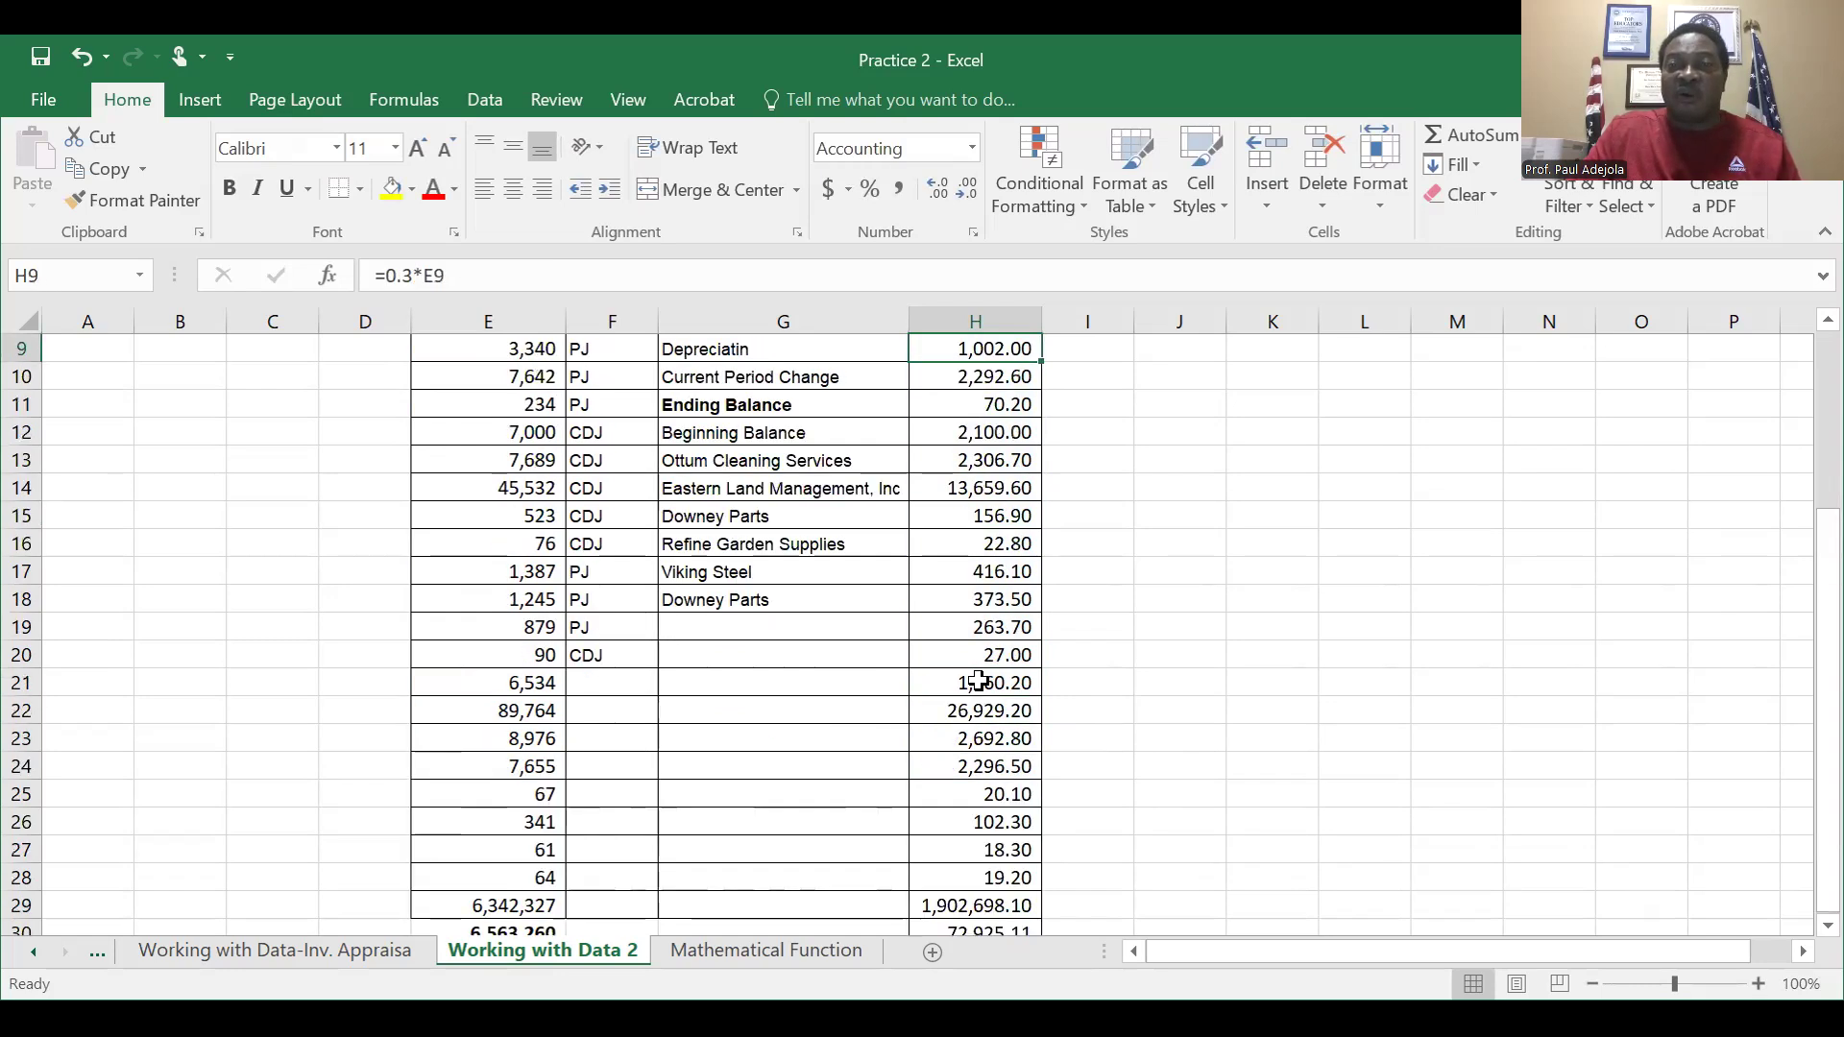
key(Up)
key(Up)
key(Up)
key(Up)
key(Up)
key(Up)
key(Up)
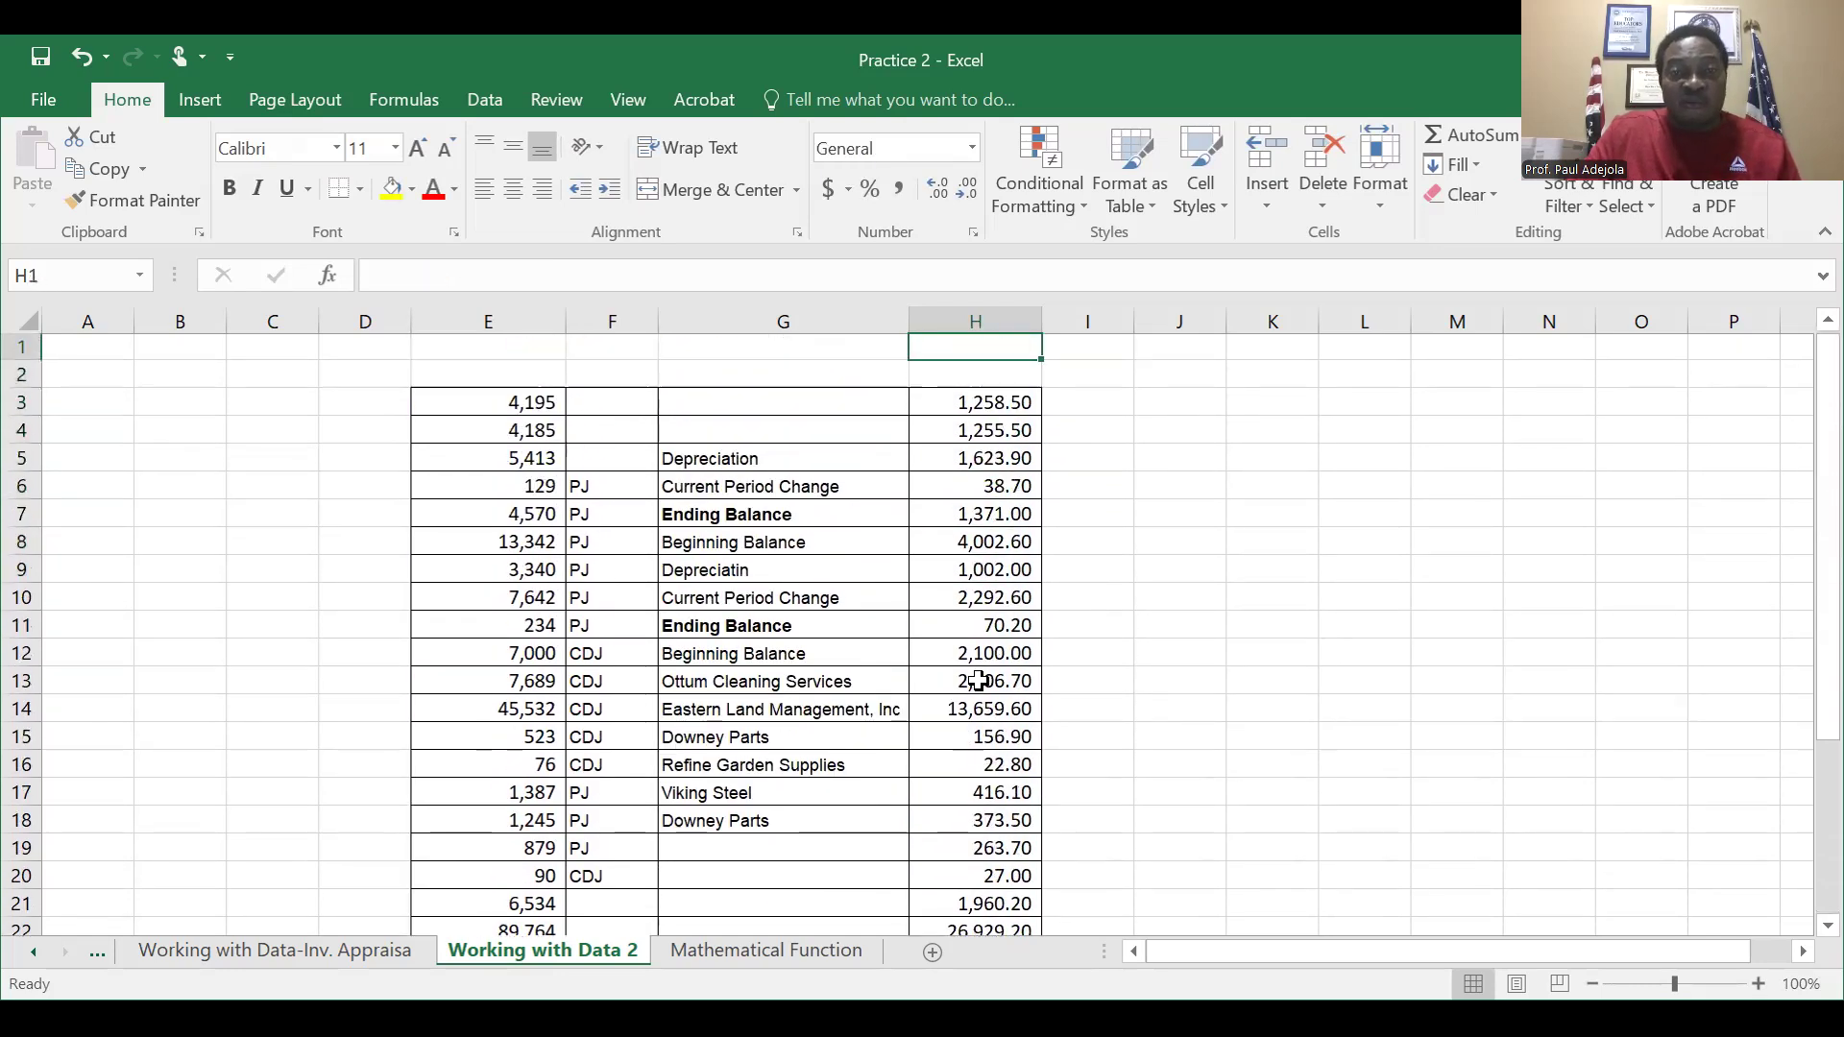
Check the column H amounts downward from H3 to the last entry in H29.
key(Down)
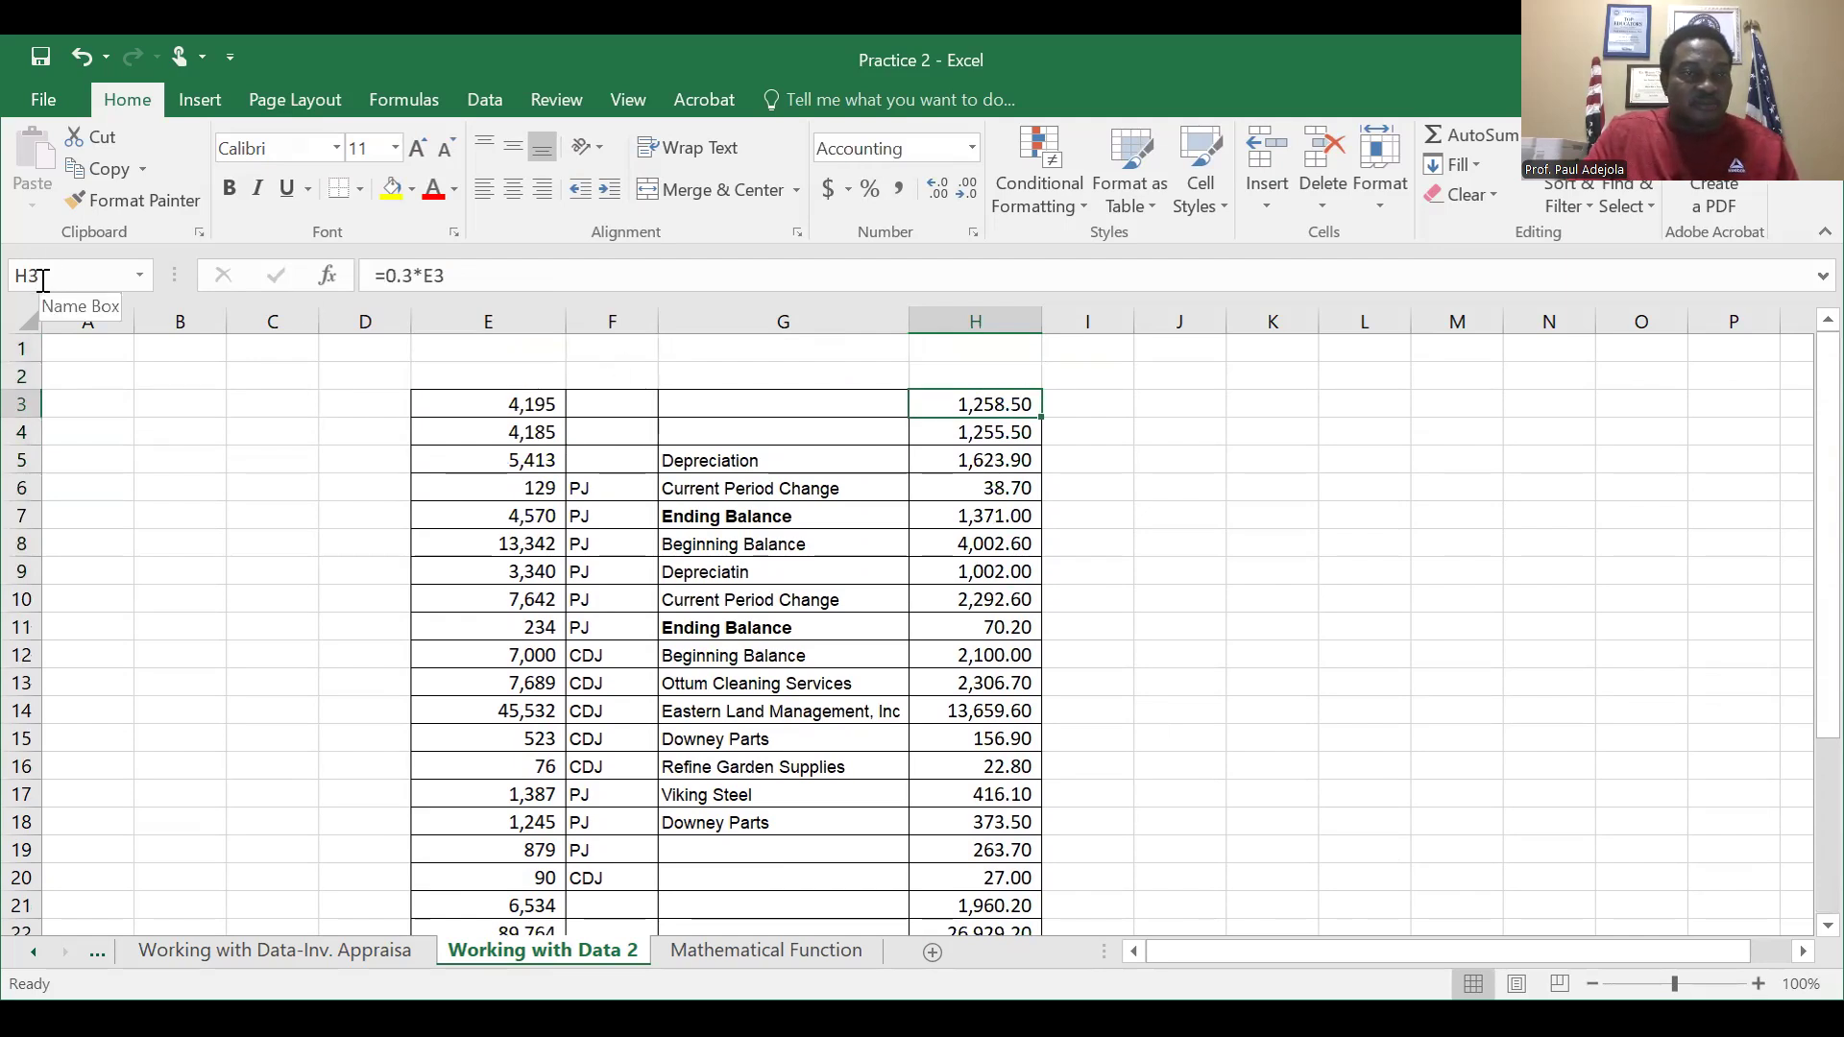
key(Down)
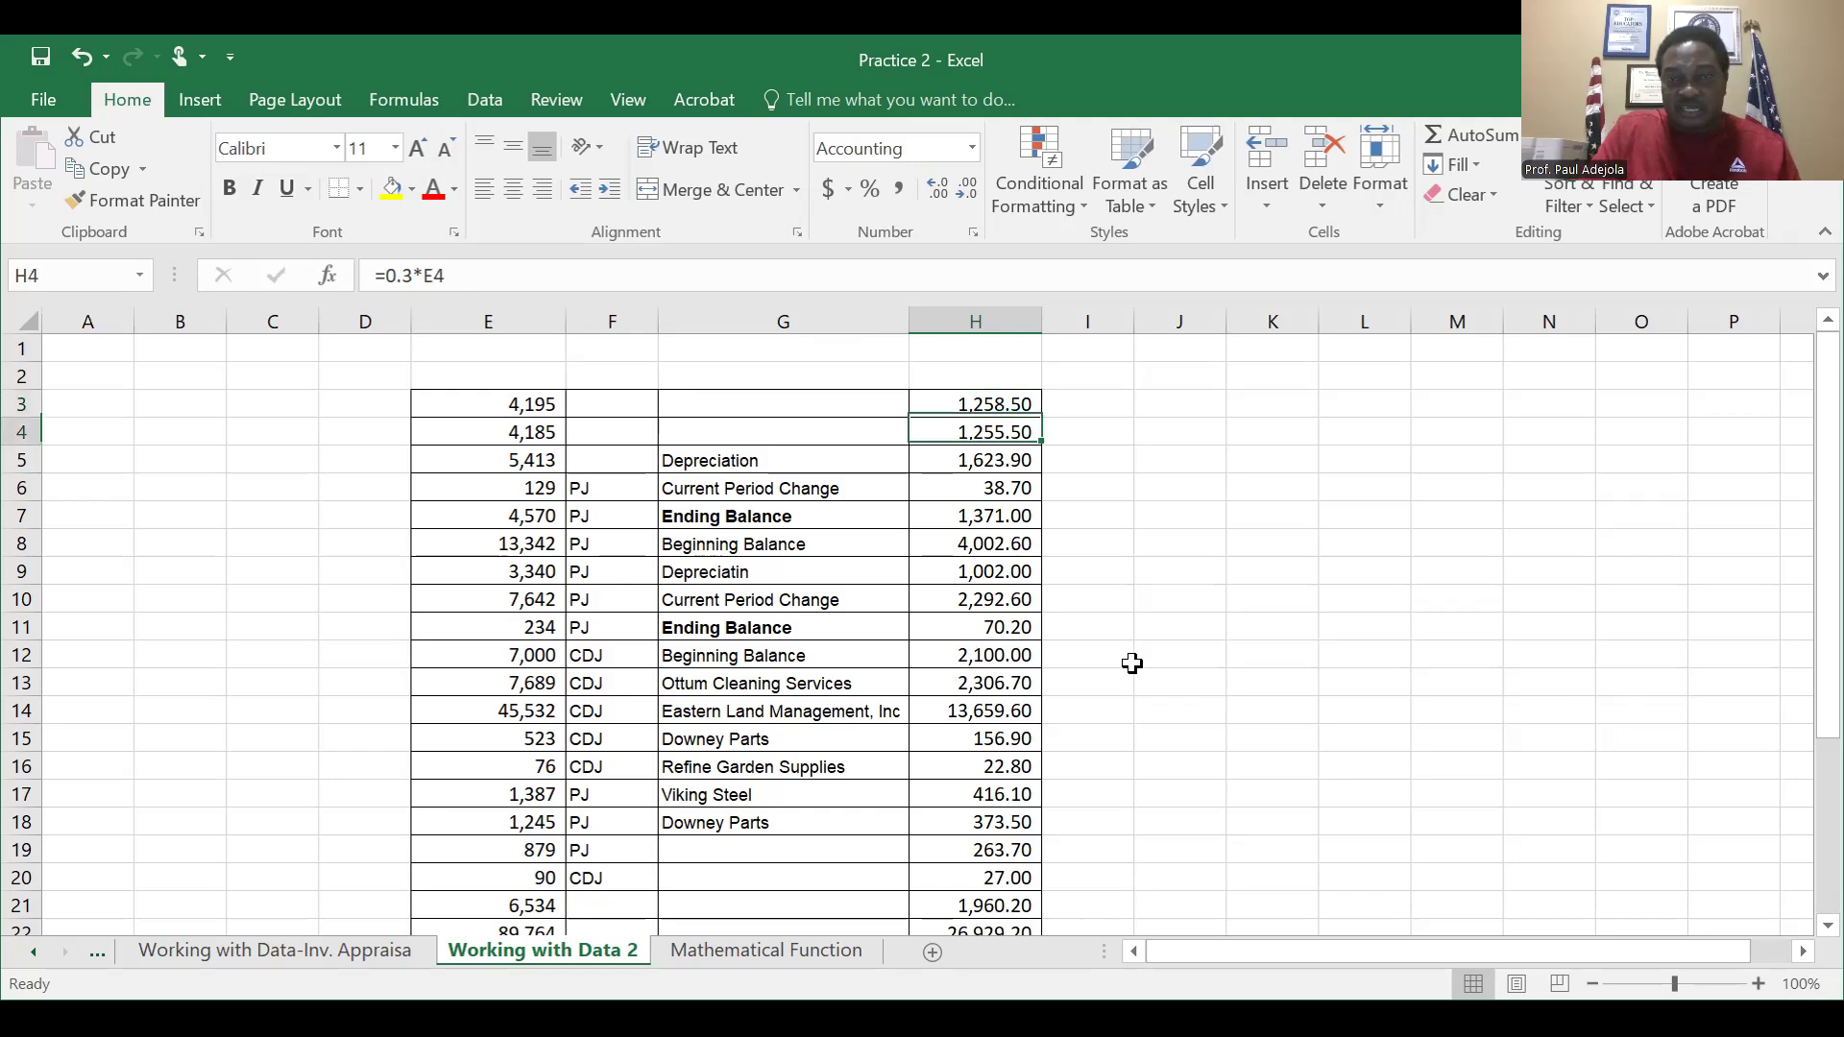
key(Down)
key(Down)
key(Down)
key(Down)
key(Down)
key(Down)
key(Down)
key(Down)
key(Down)
key(Down)
key(Down)
key(Down)
key(Down)
key(Down)
key(Down)
key(Down)
key(Down)
key(Down)
key(Down)
key(Down)
key(Up)
key(Up)
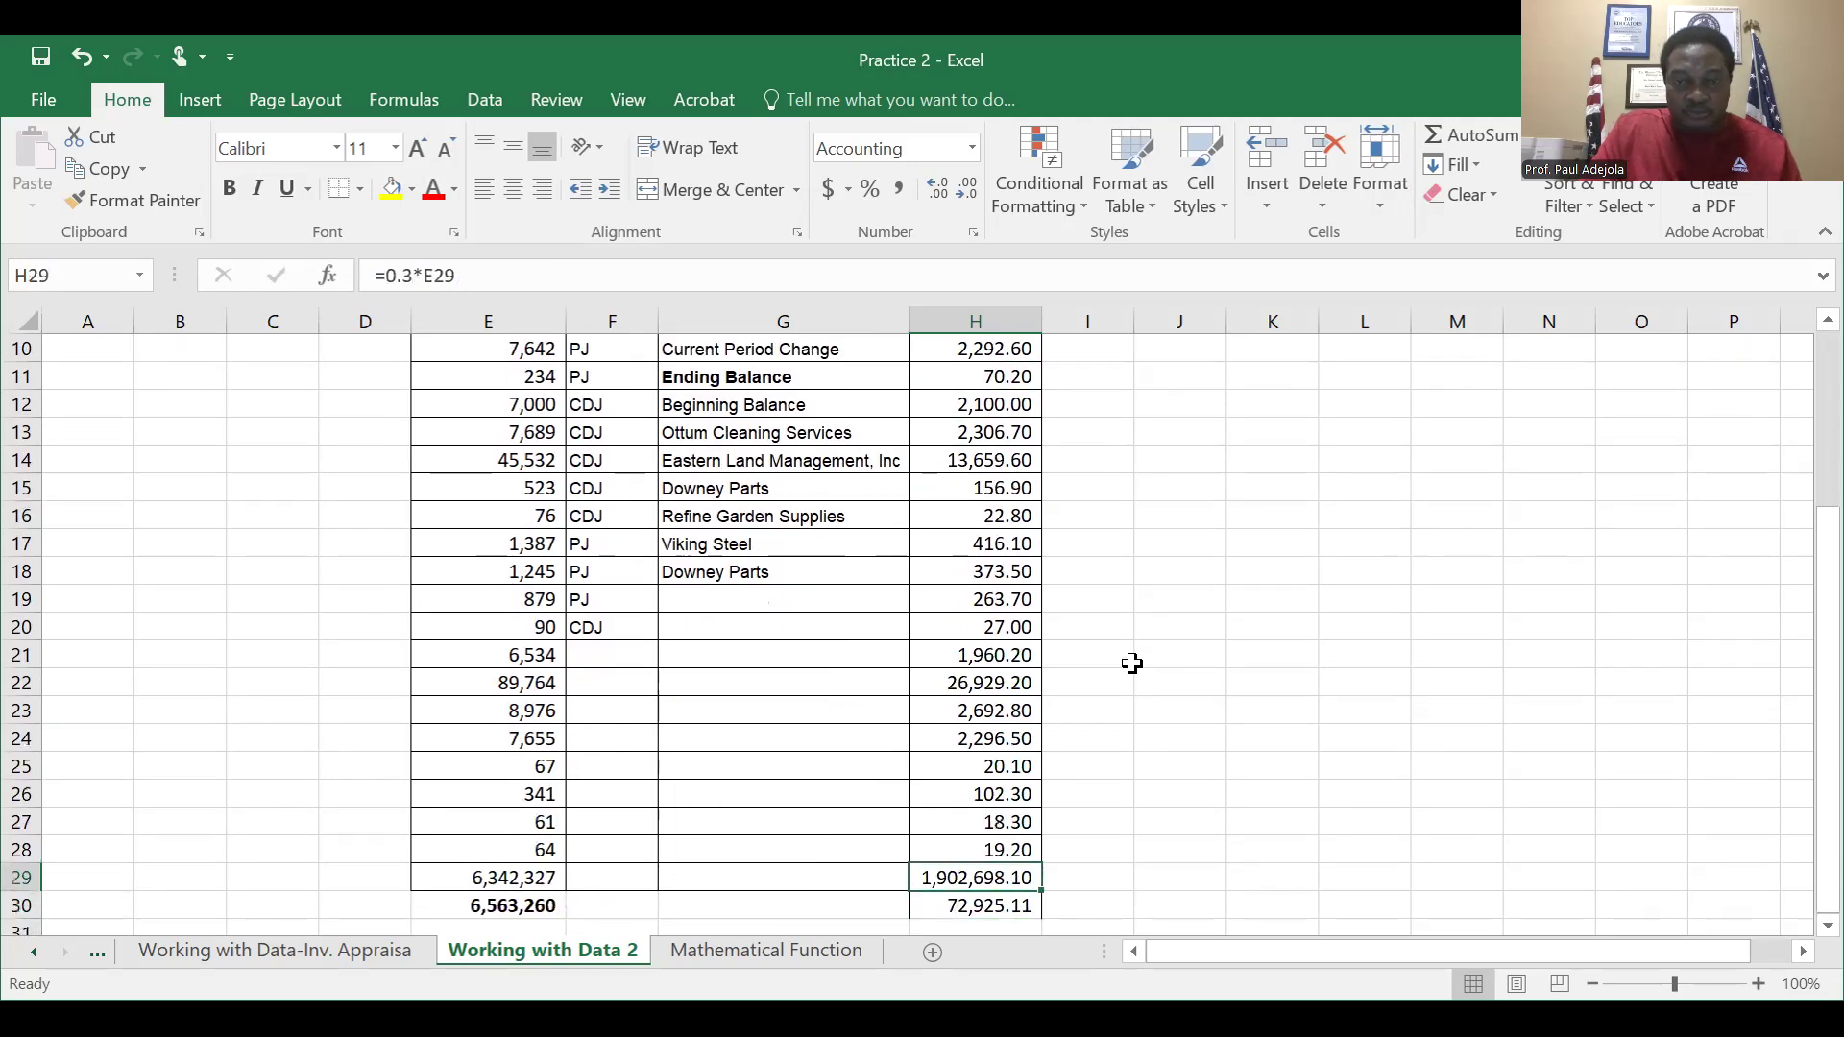
key(Down)
key(Down)
key(Up)
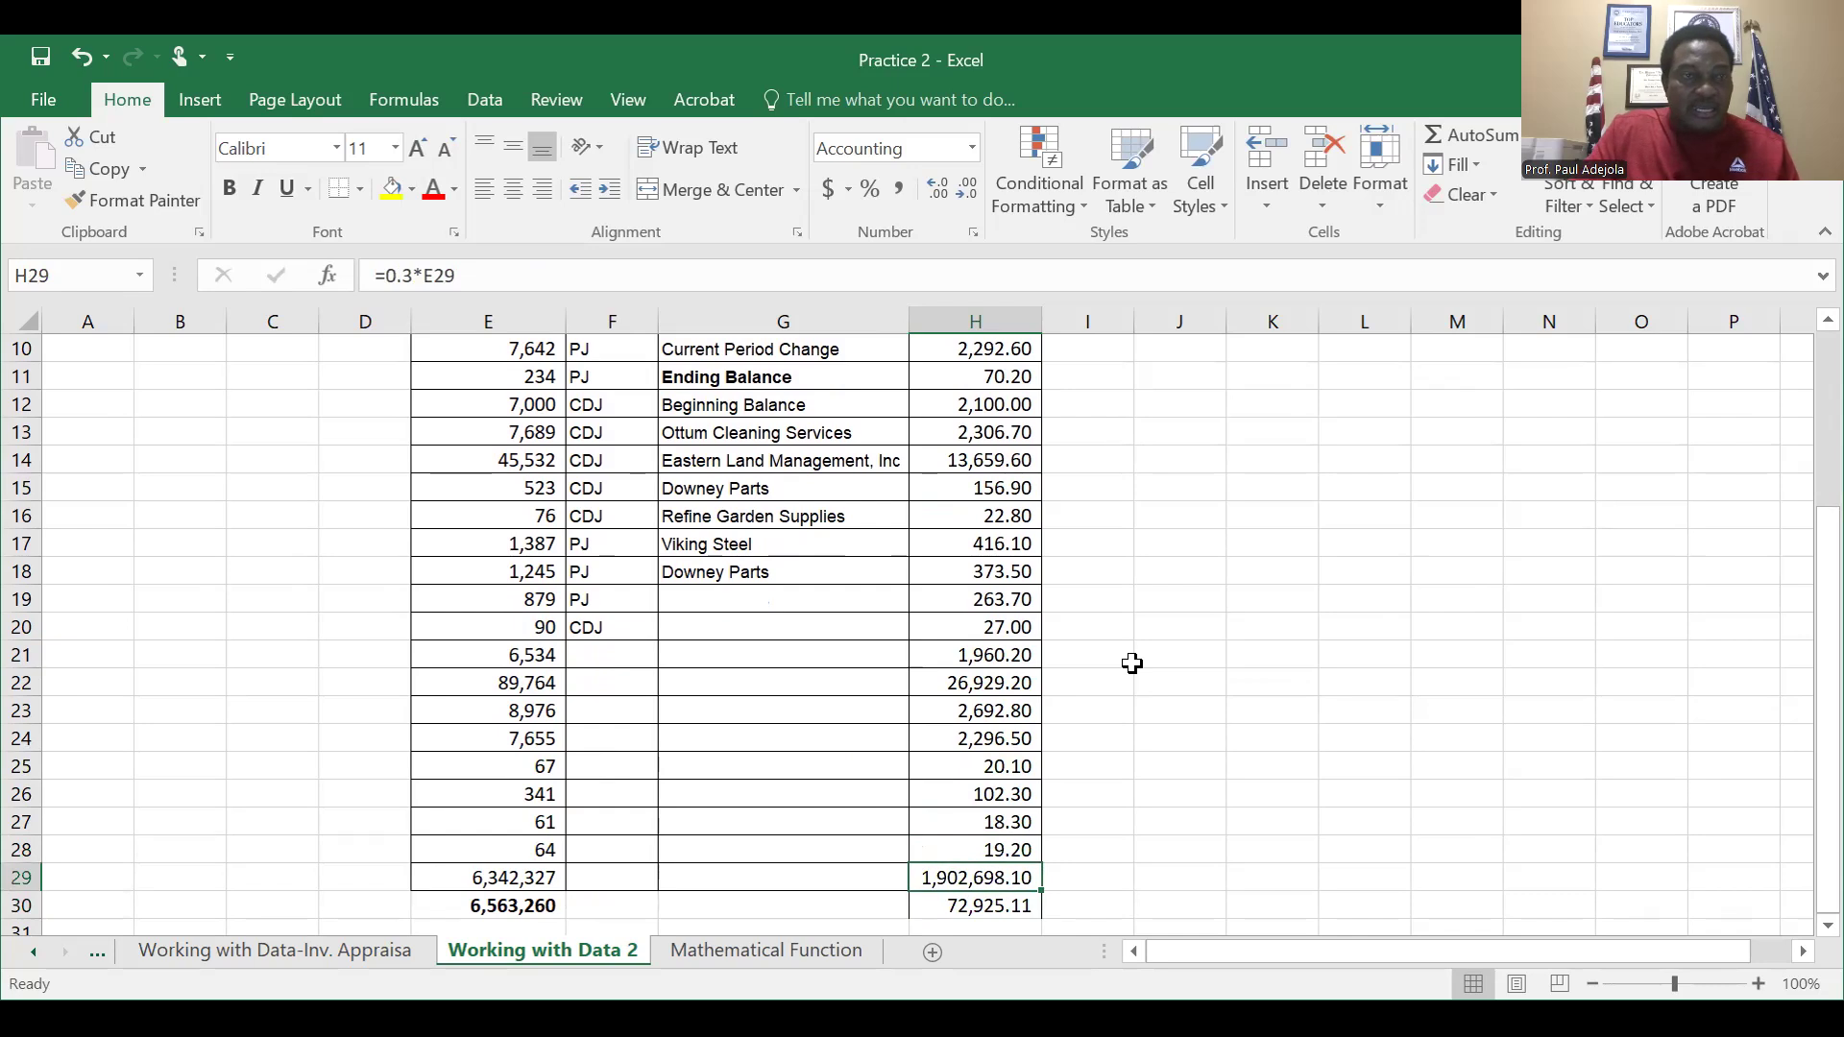
key(Down)
key(Down)
key(Up)
key(Down)
key(Up)
key(Down)
key(Up)
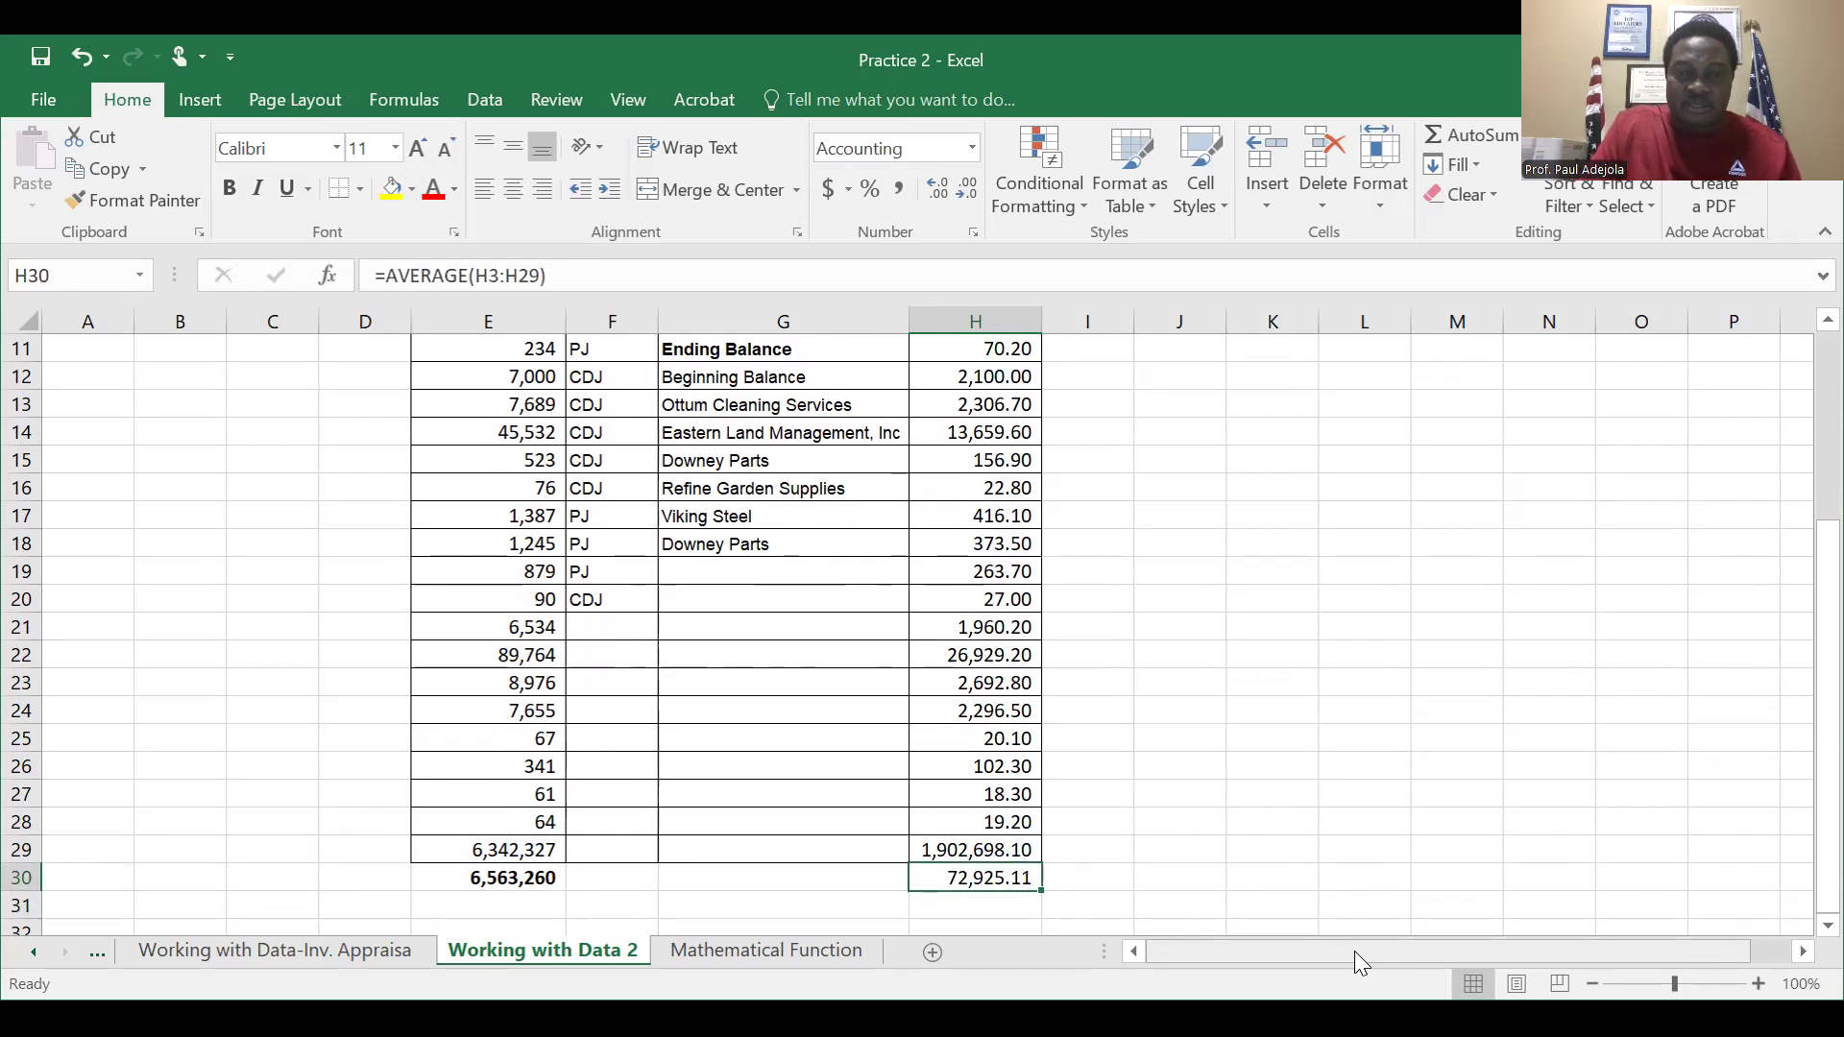
key(Down)
key(Down)
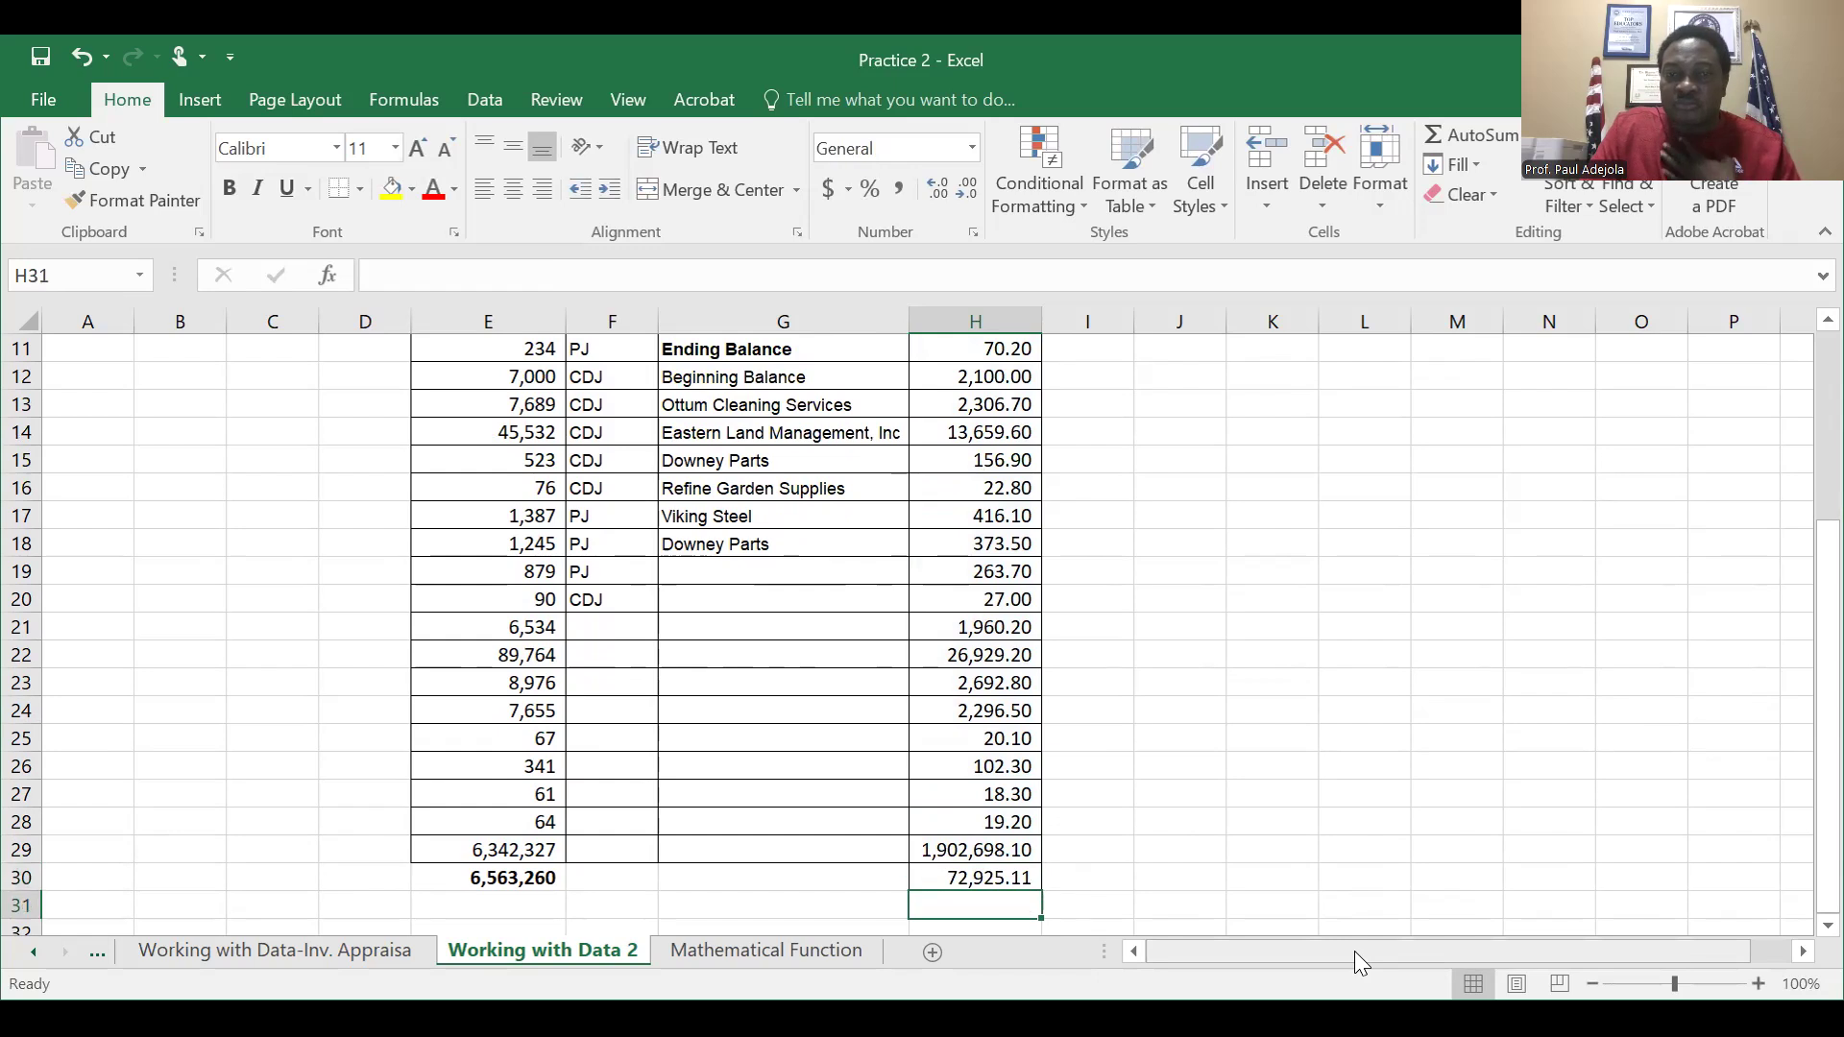
key(Up)
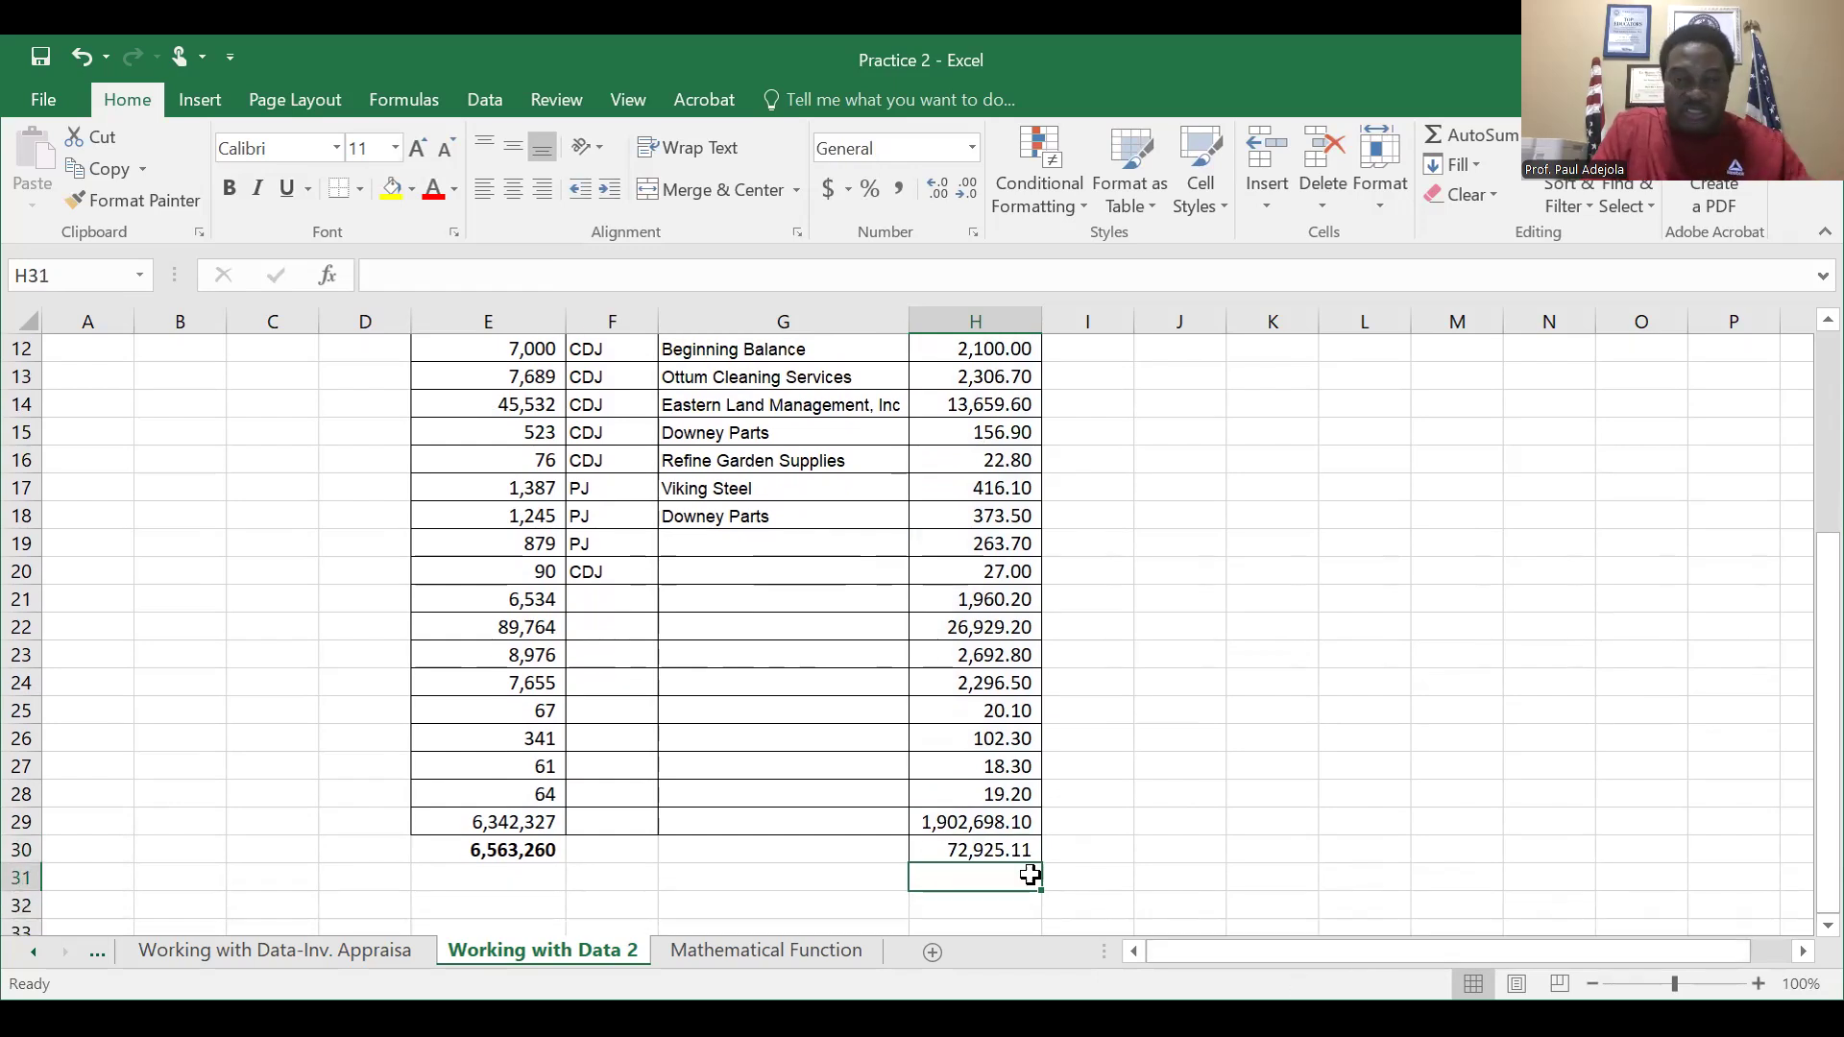
click(785, 951)
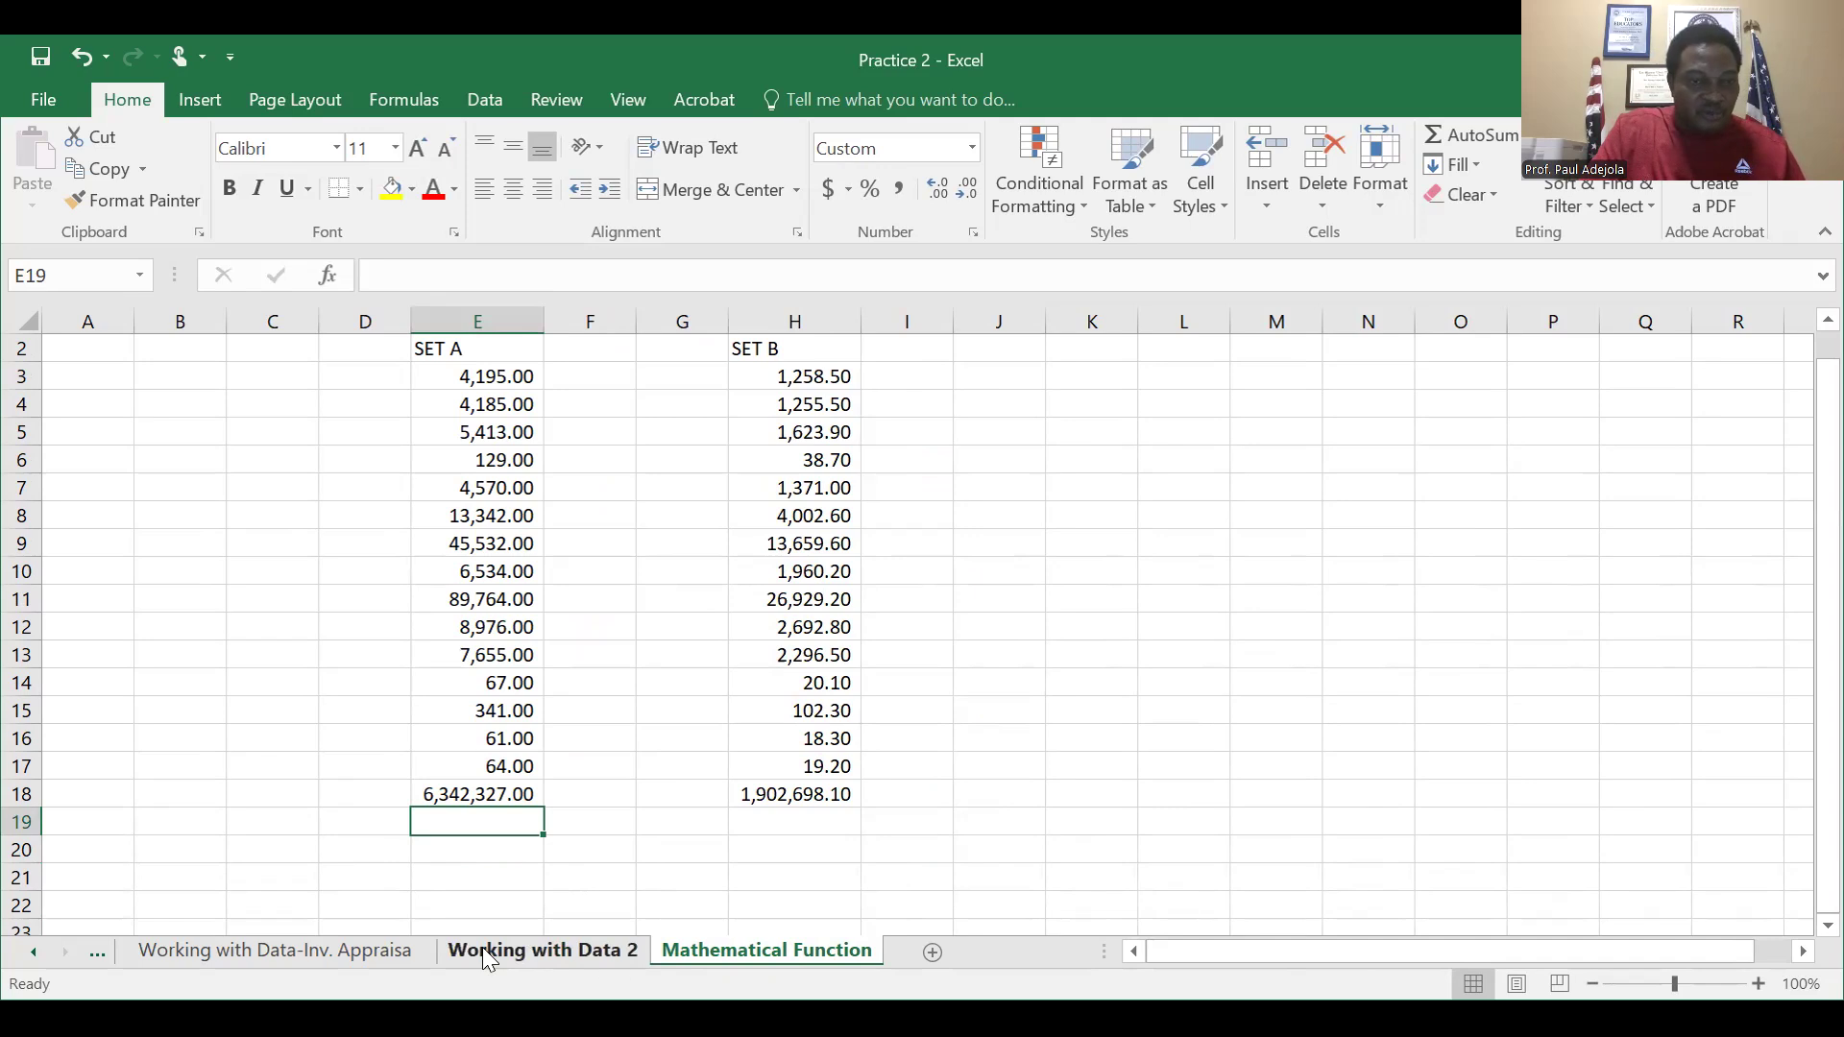
click(317, 954)
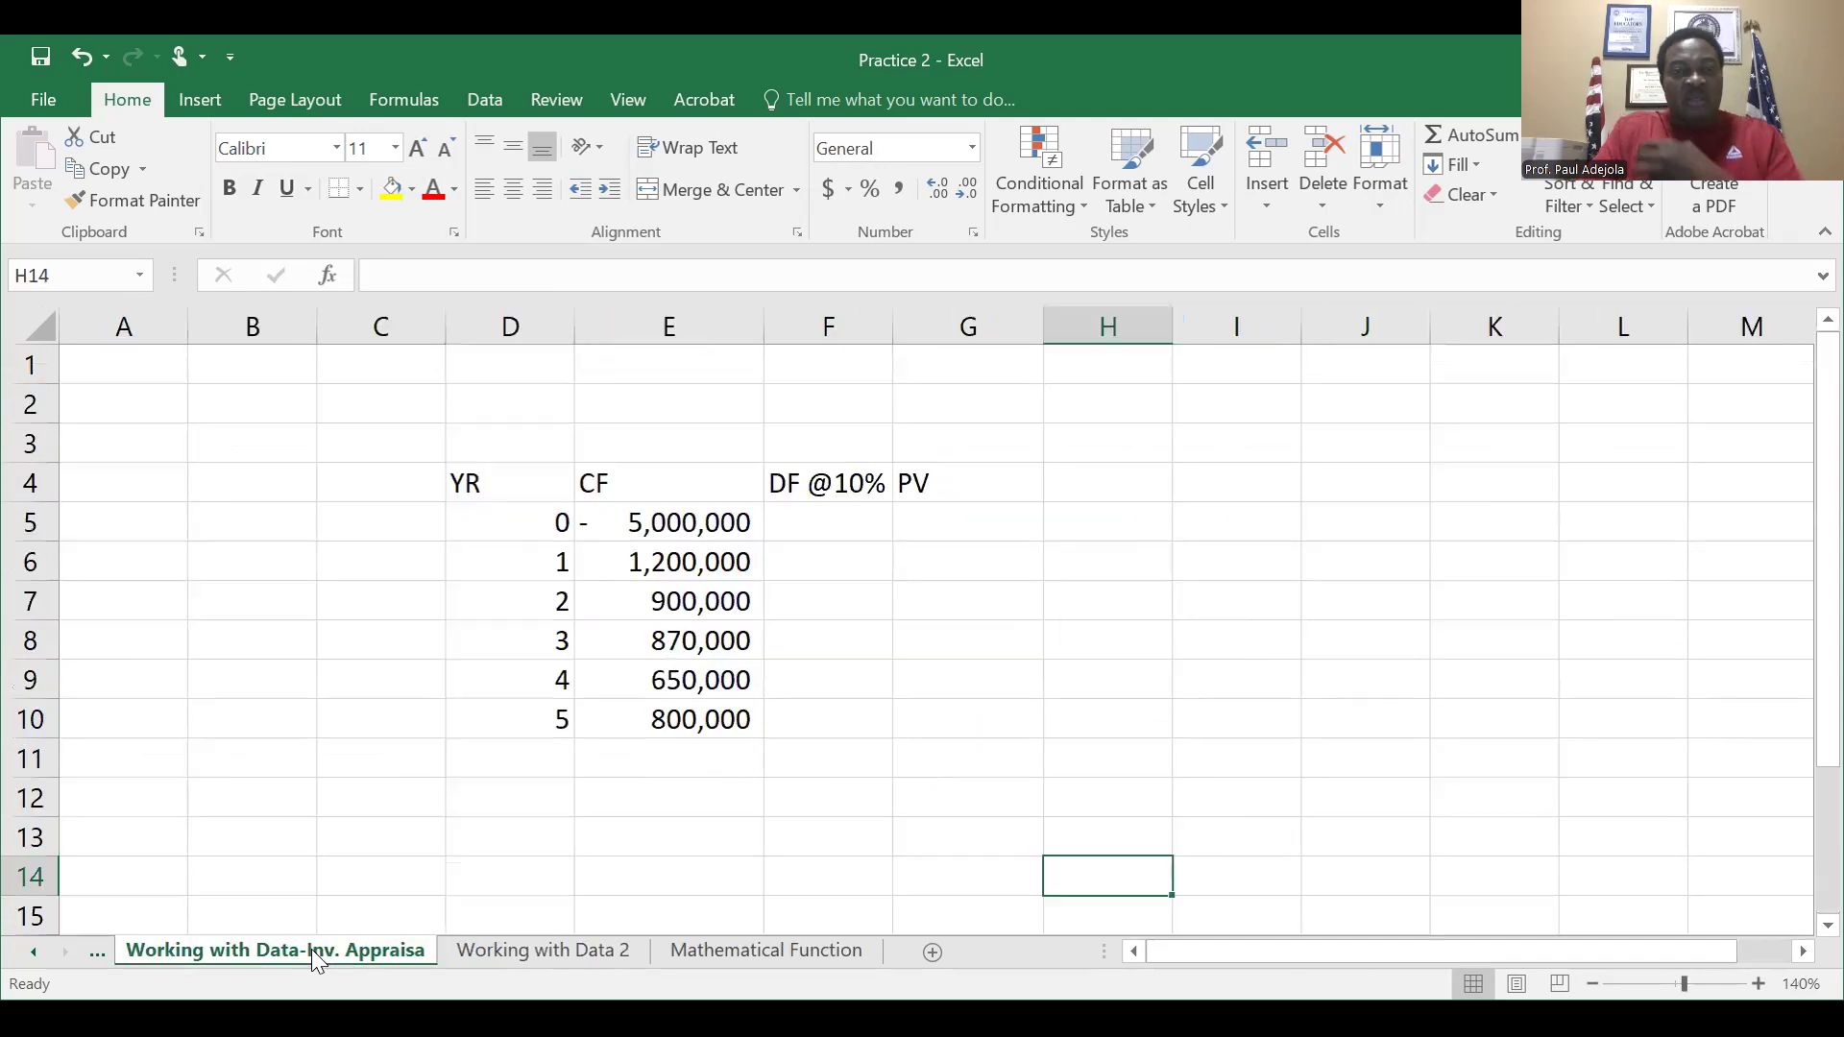
key(Up)
key(Up)
key(Up)
key(Up)
key(Up)
key(Up)
key(Up)
key(Up)
key(Up)
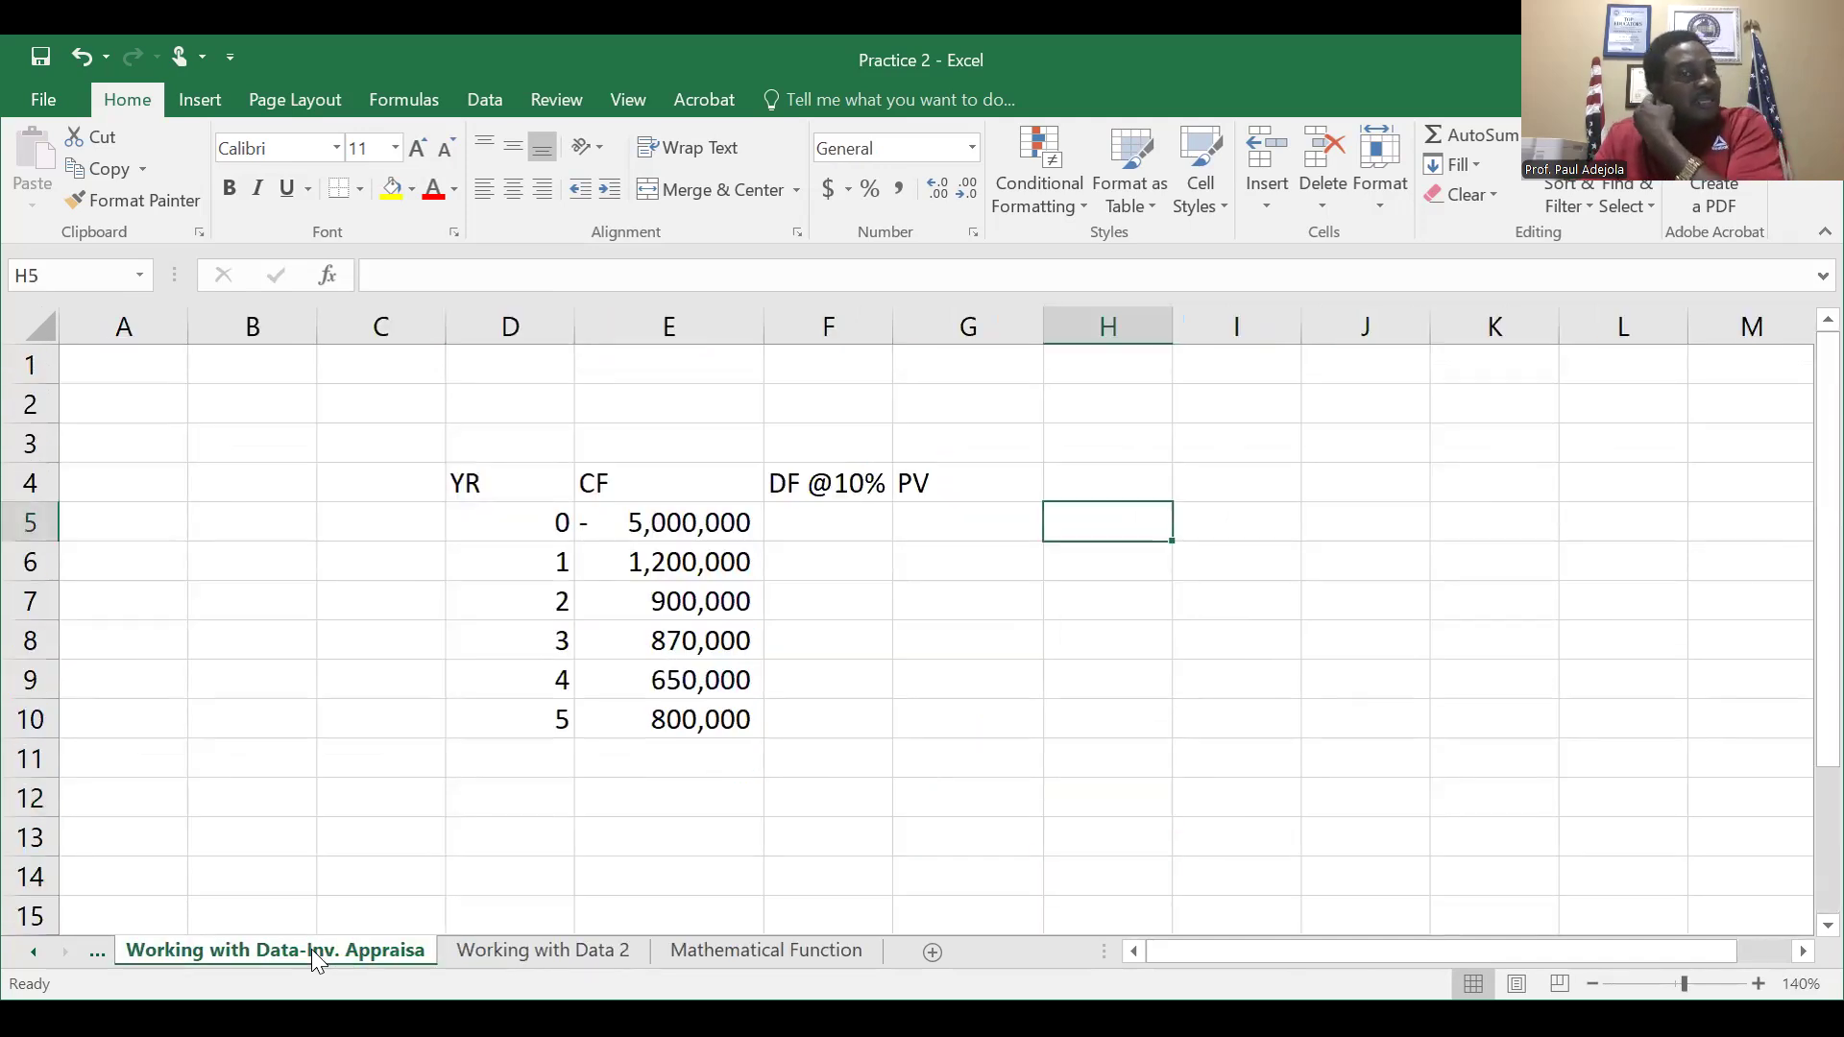
key(Down)
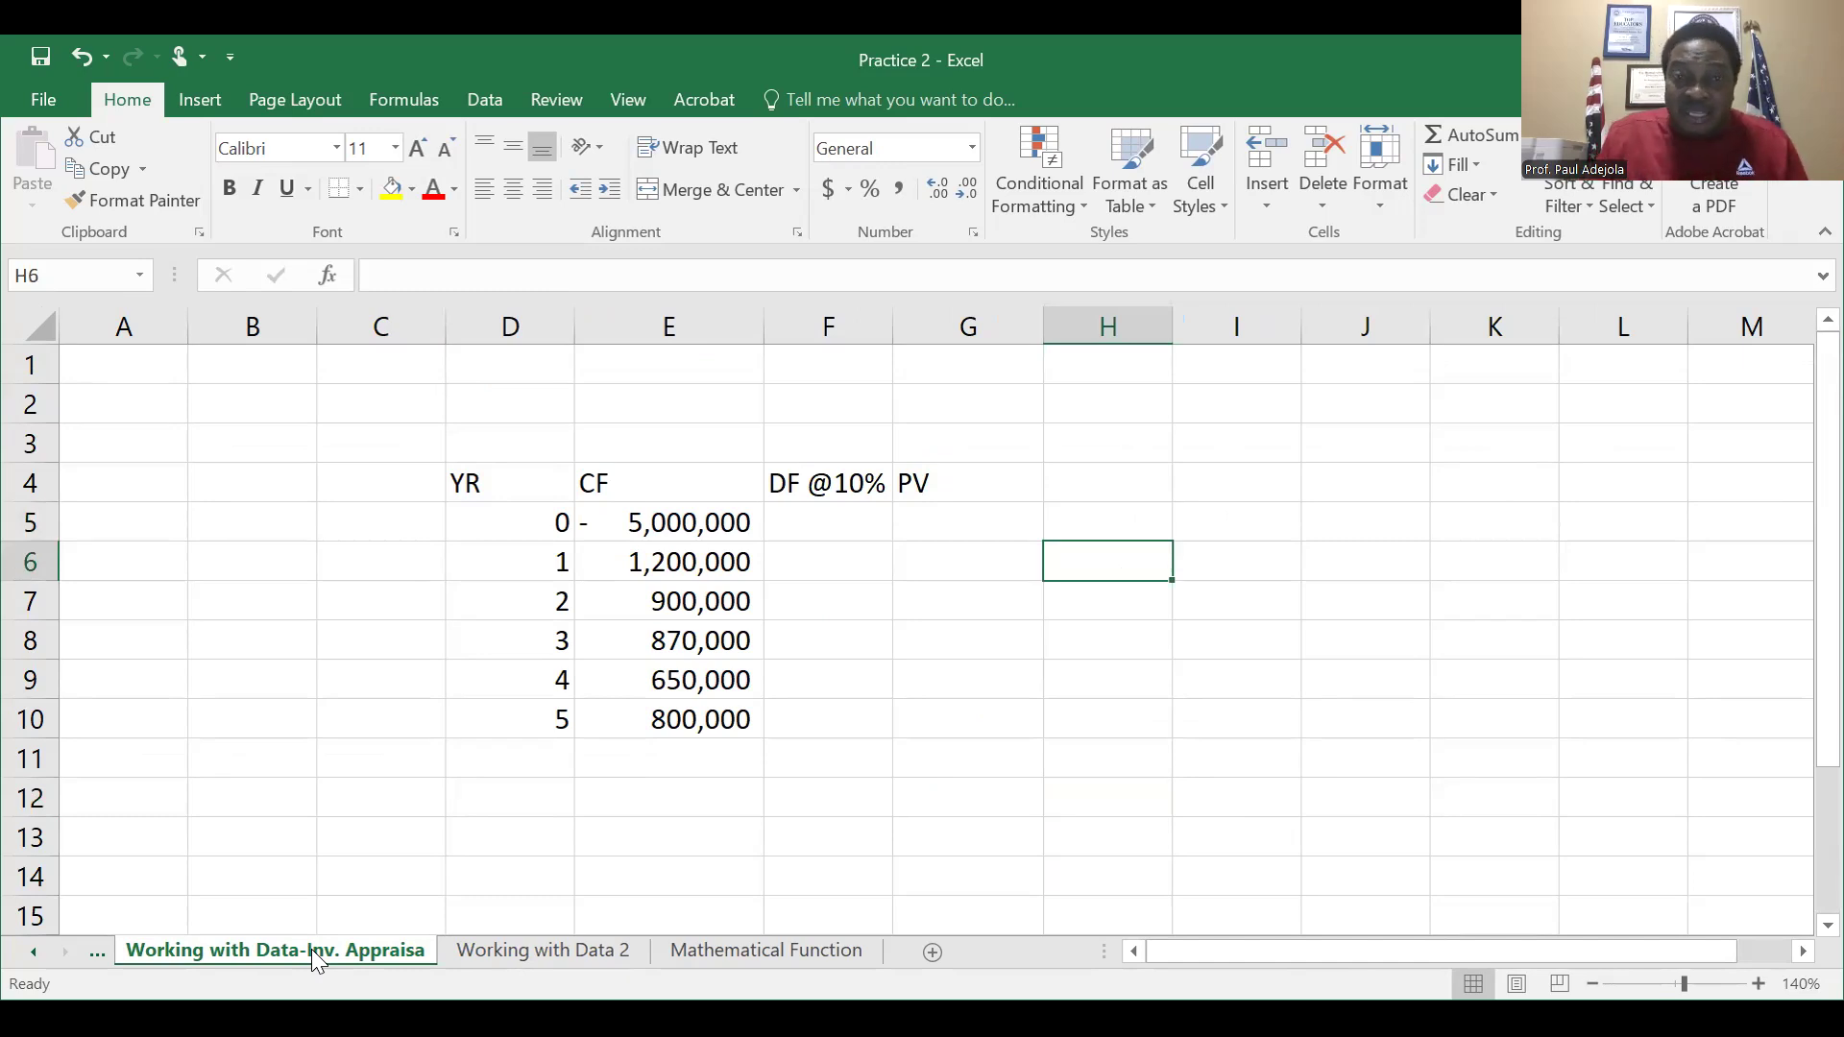
key(Up)
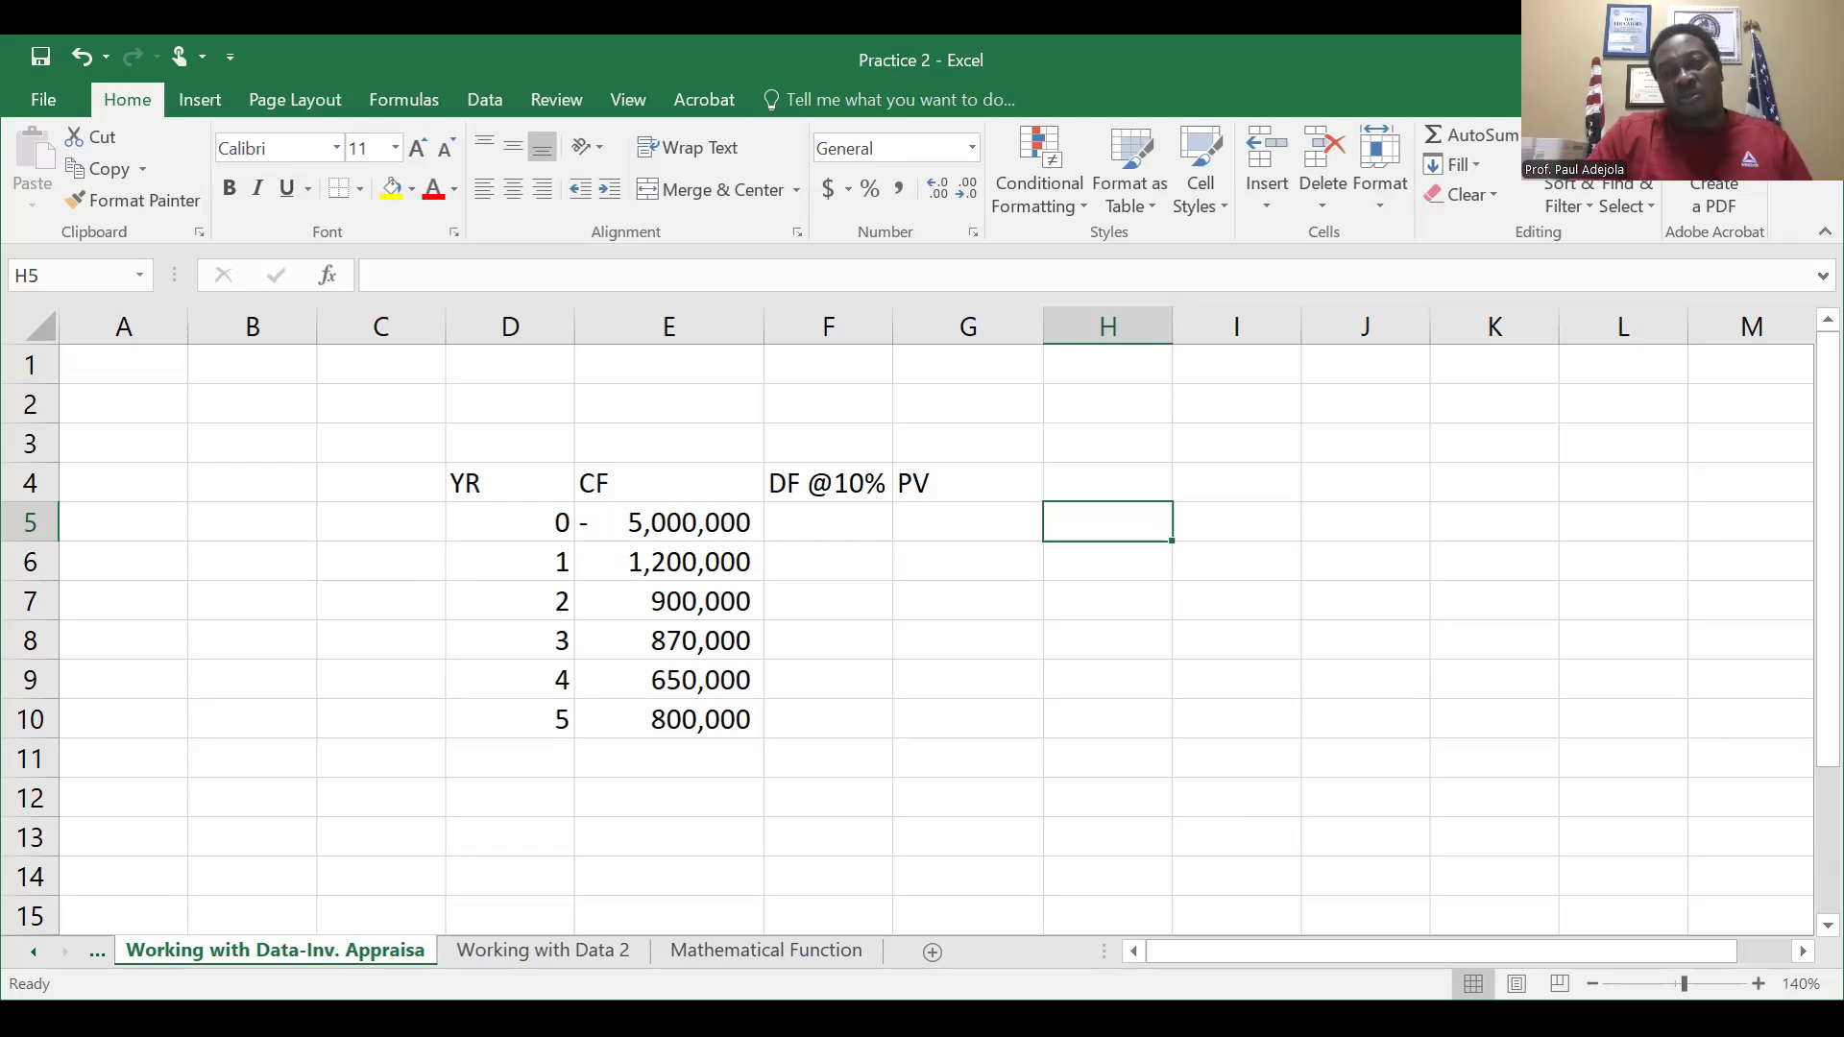
key(Left)
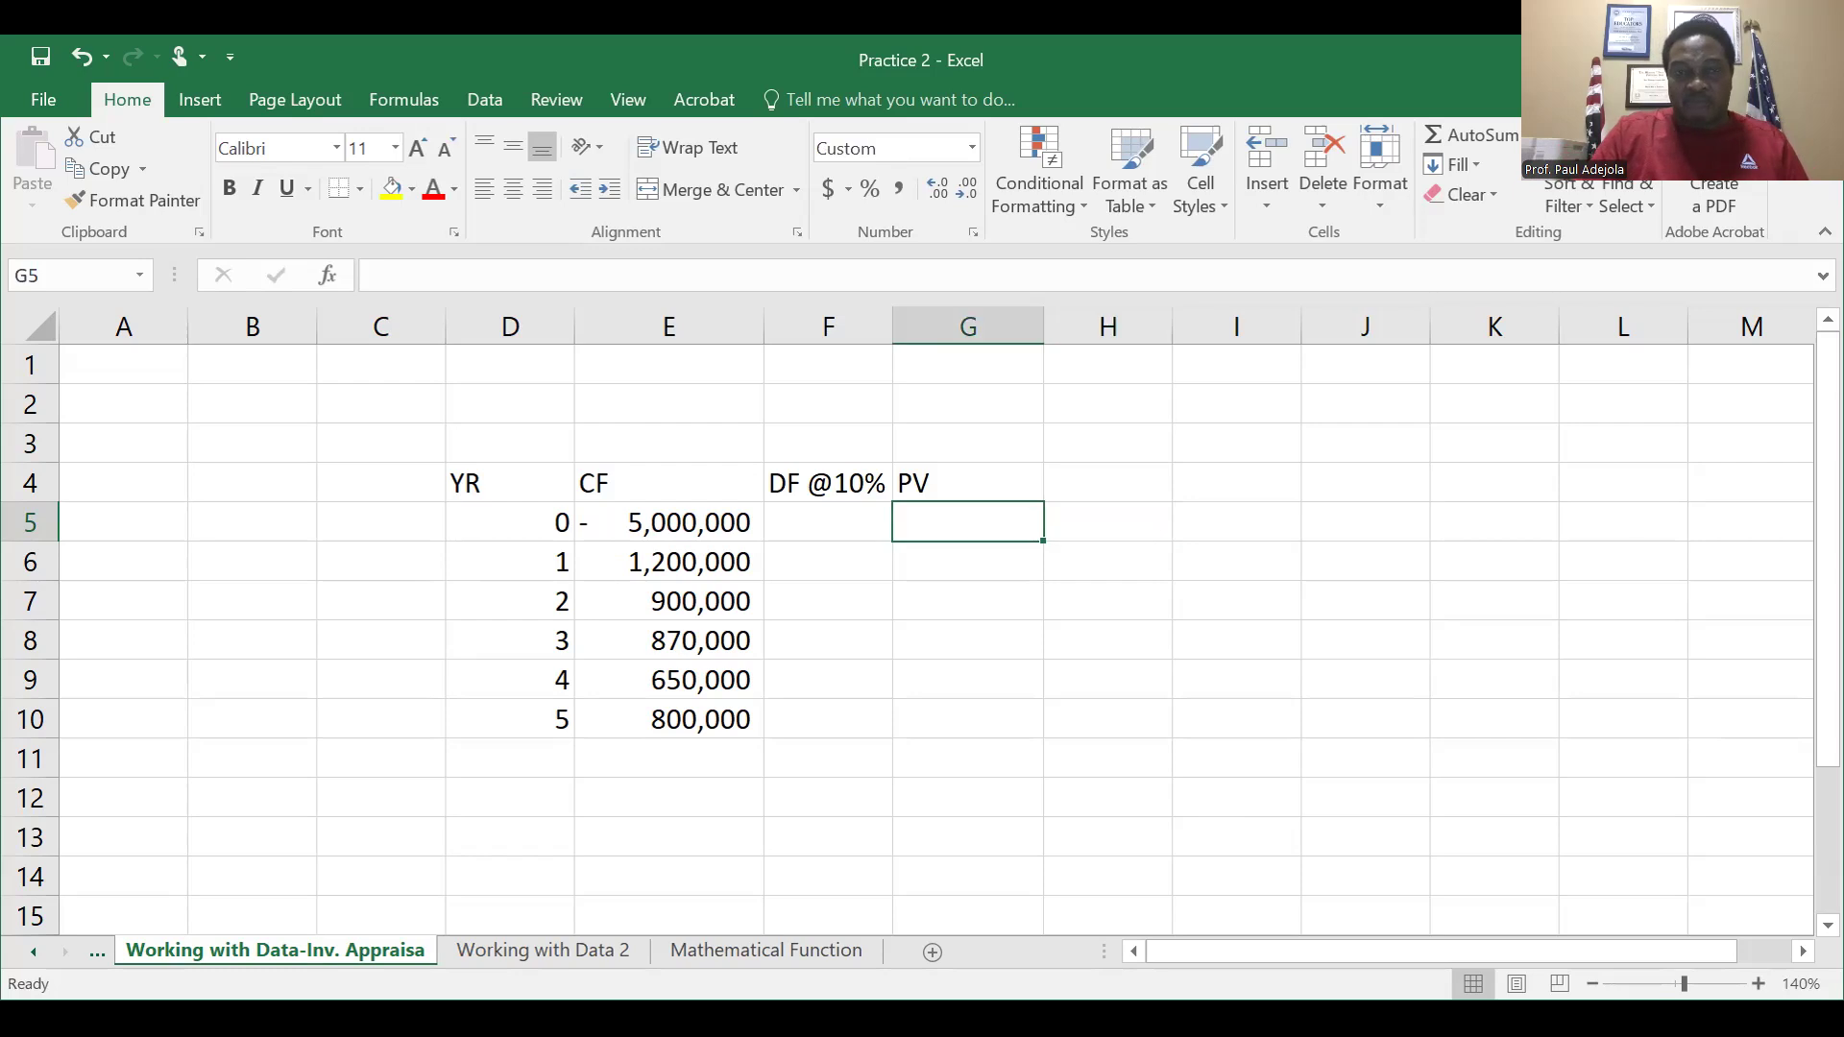
key(Left)
key(Down)
key(Up)
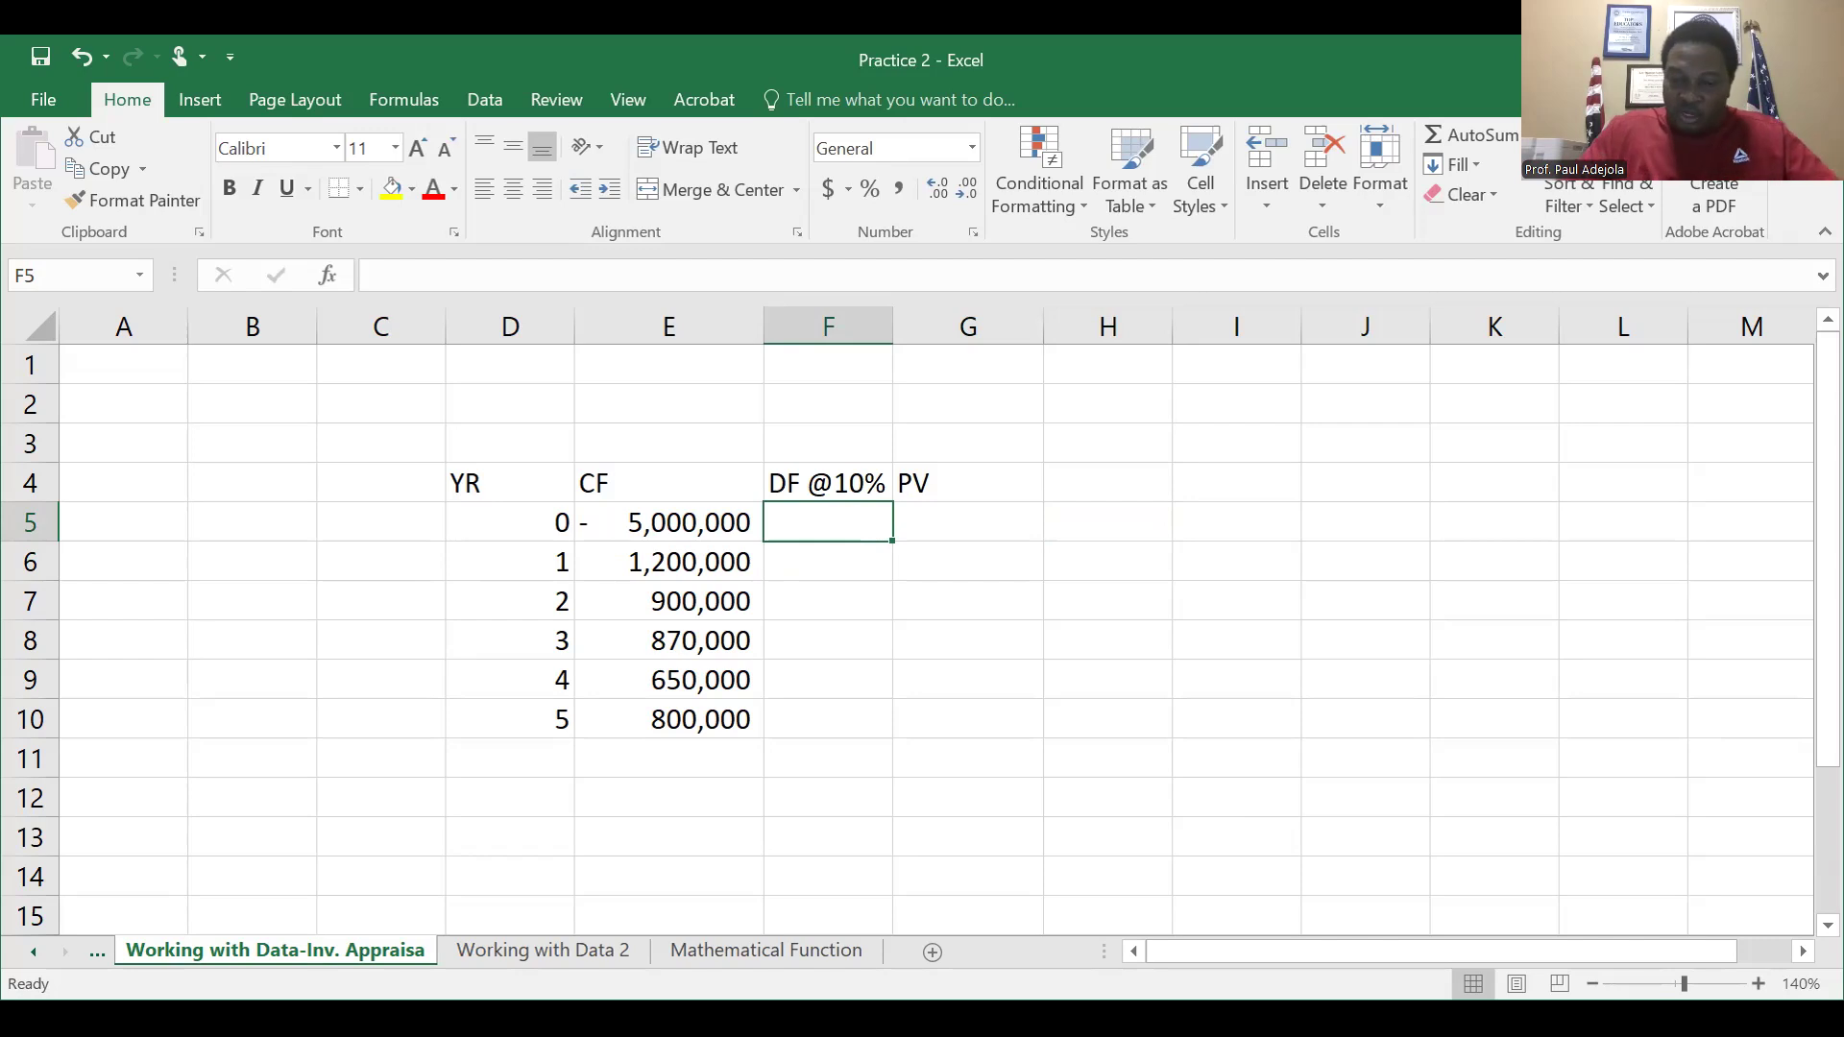
click(827, 561)
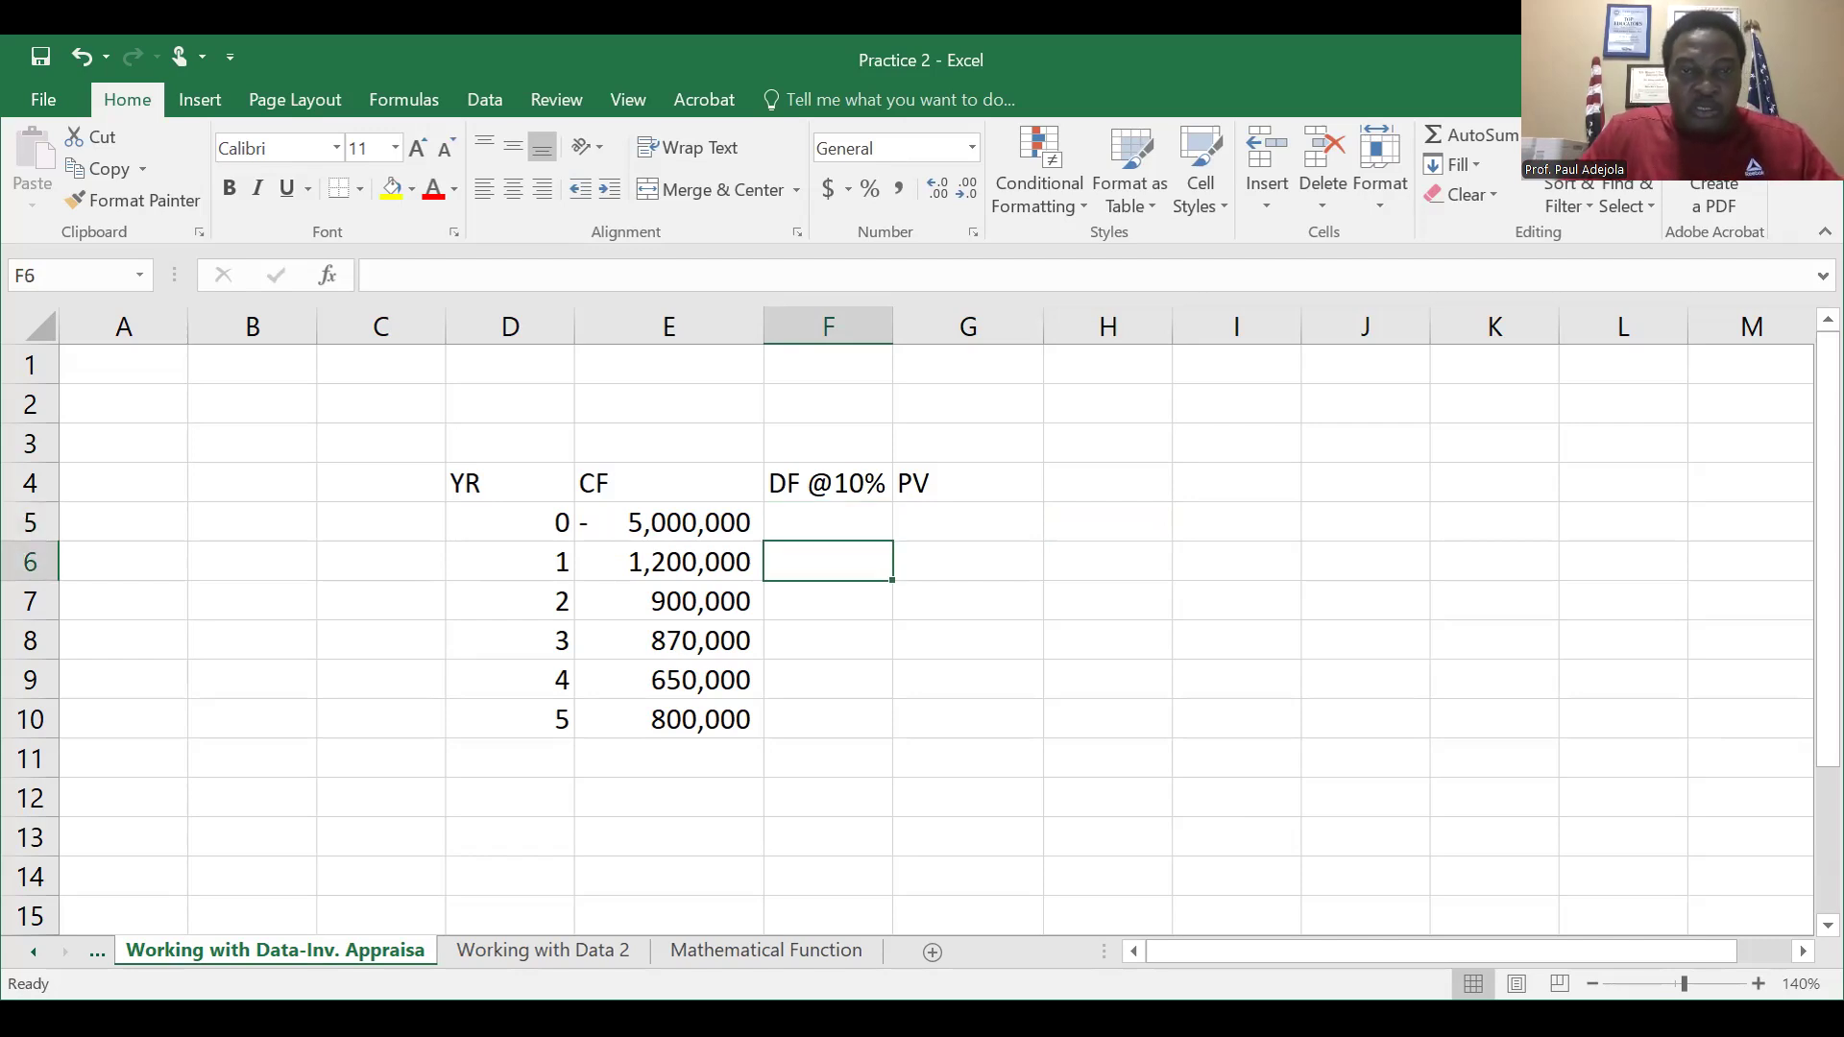
click(828, 483)
click(828, 523)
click(670, 522)
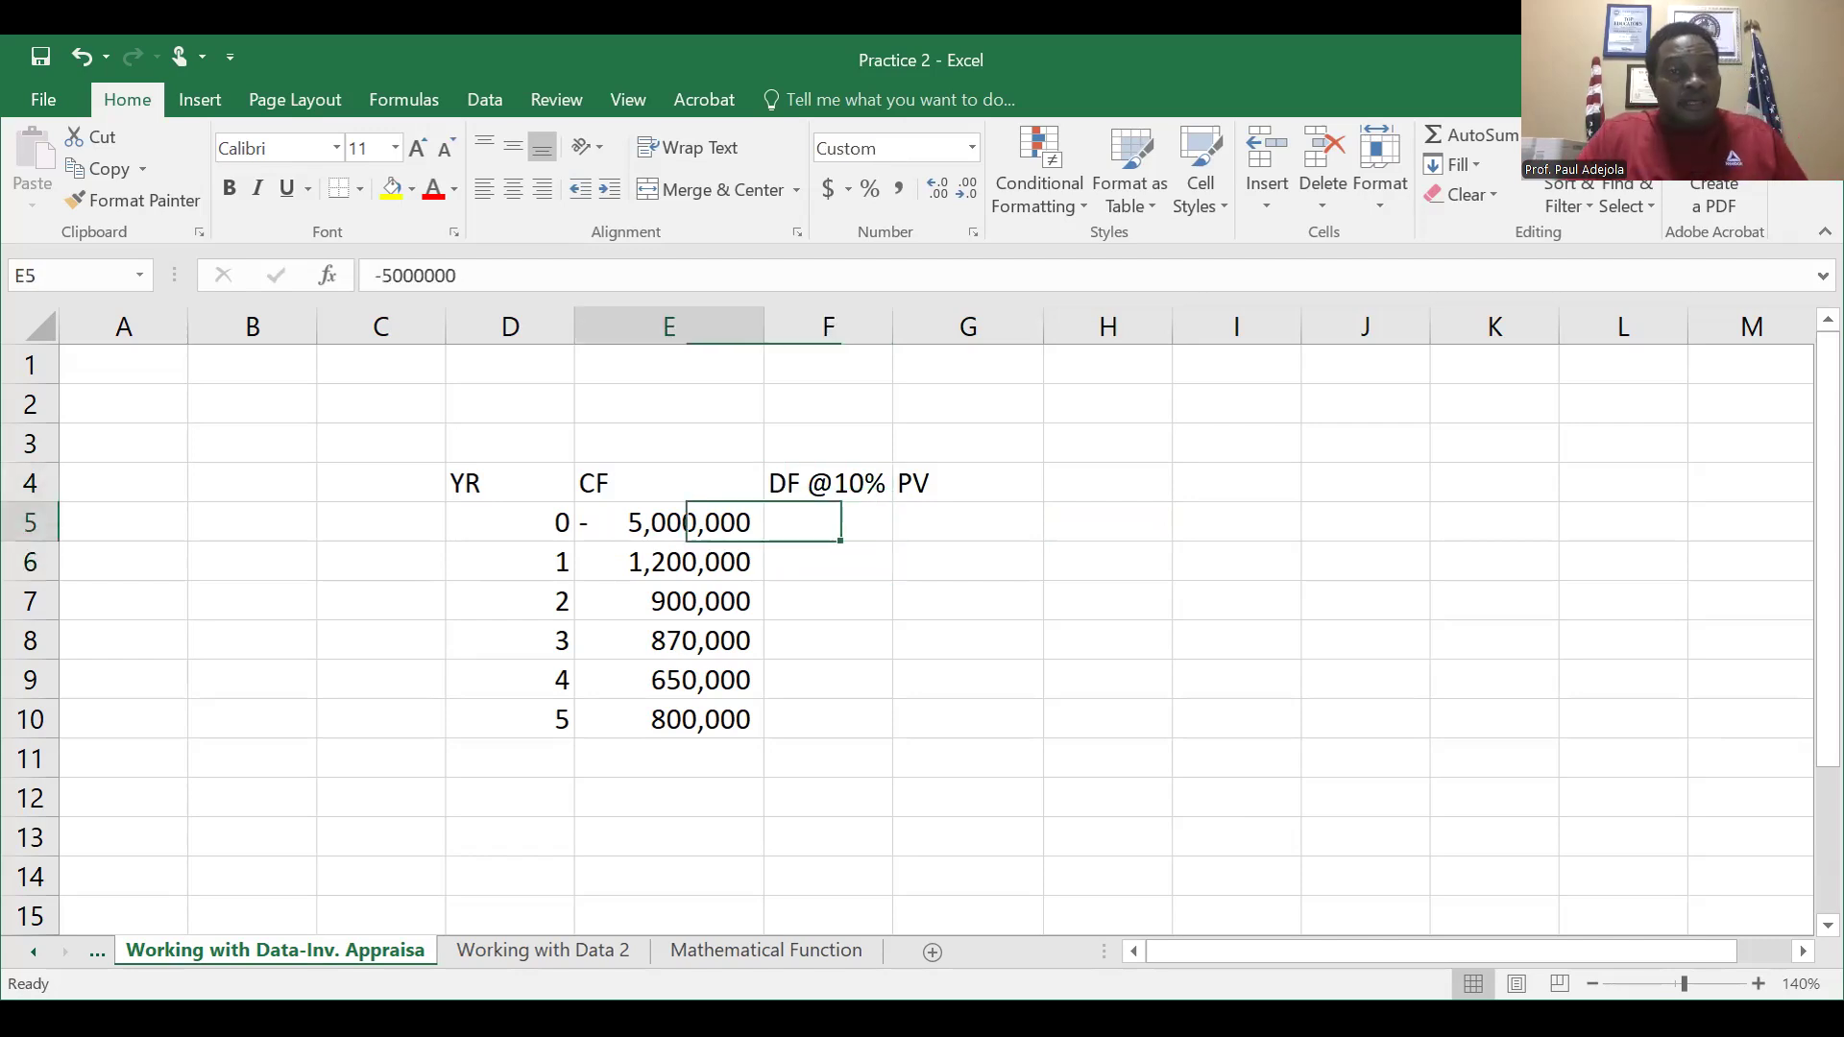
click(510, 522)
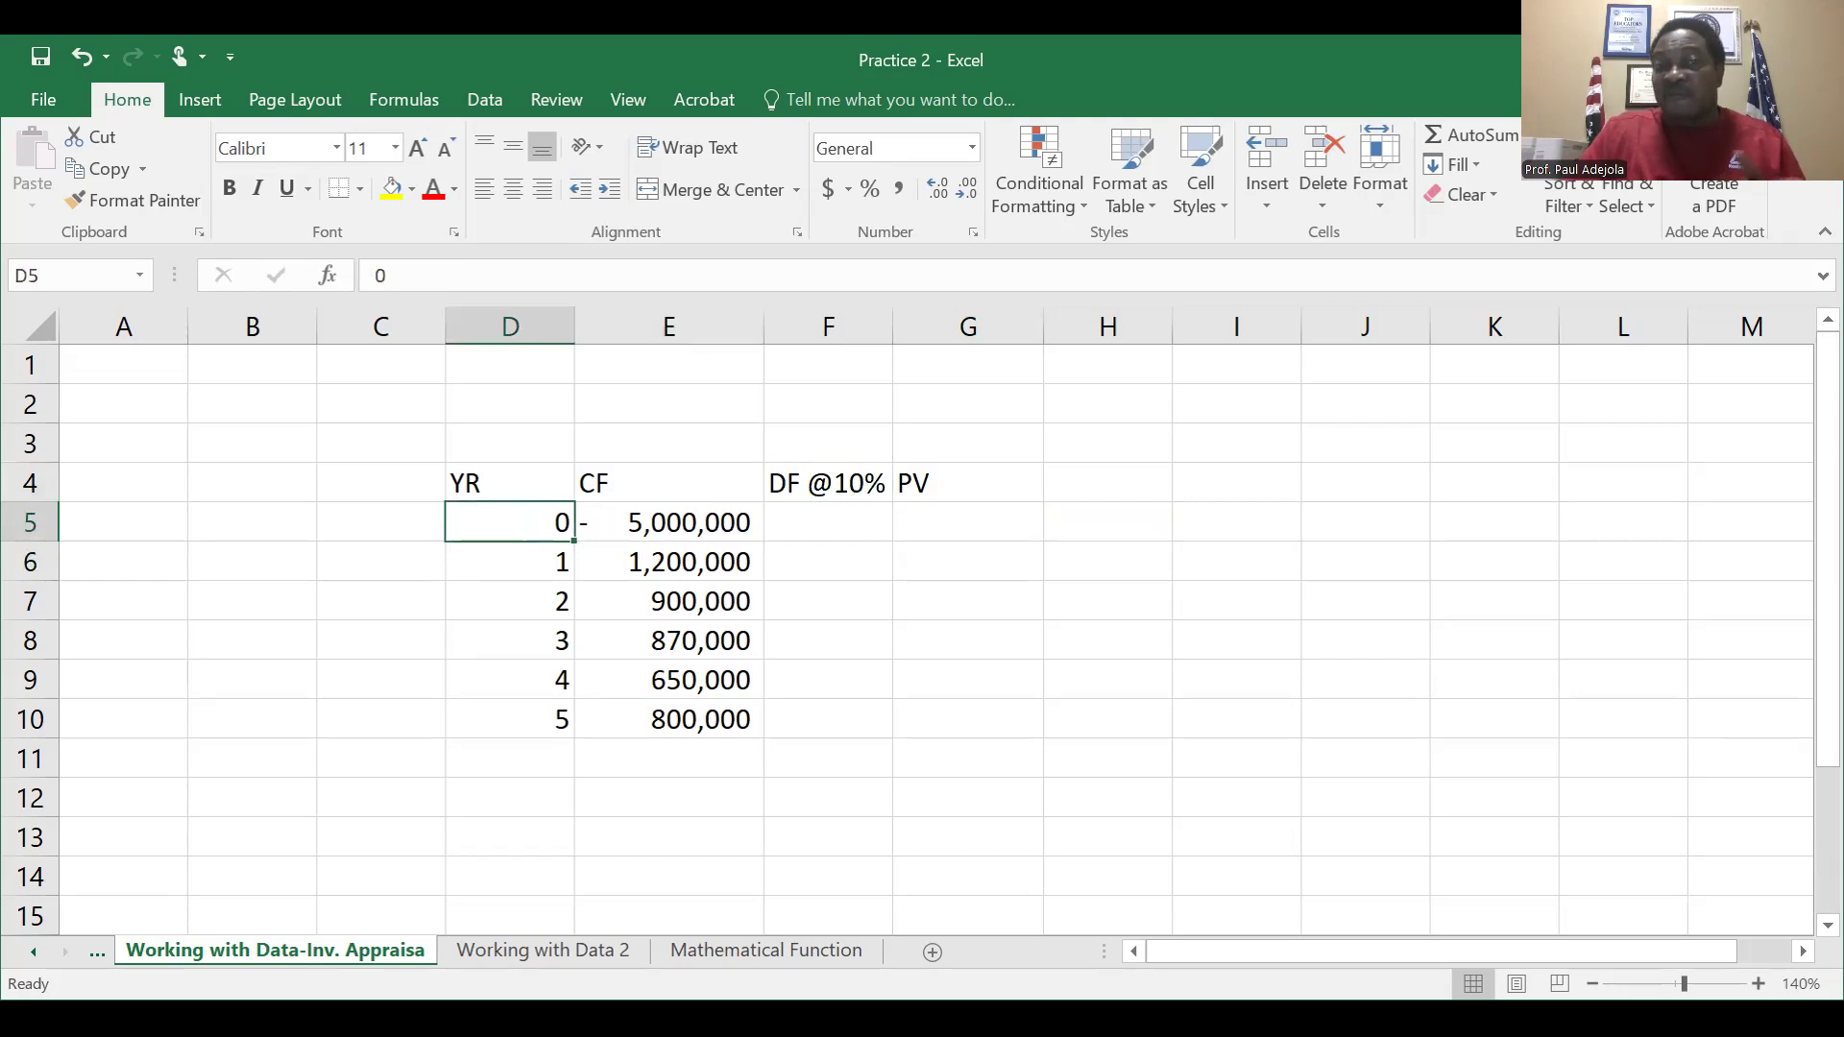
key(Right)
key(Right)
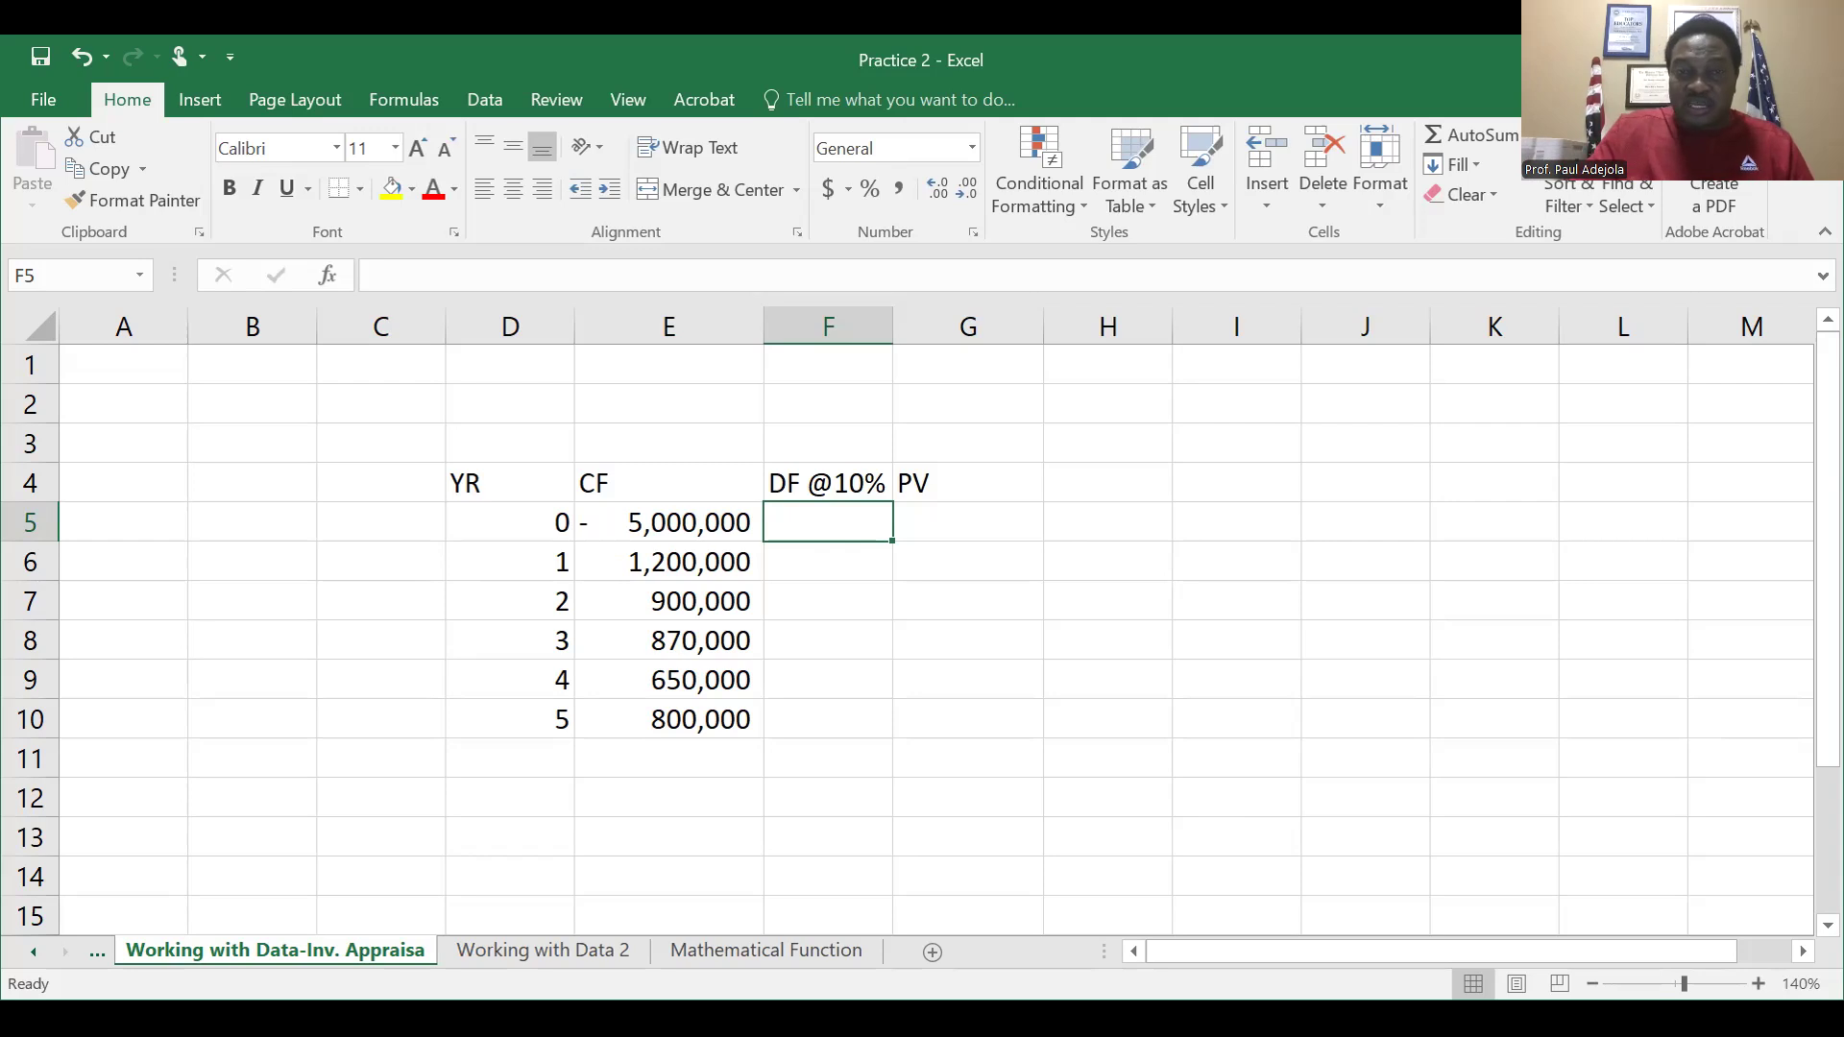
key(Left)
key(Left)
key(Right)
key(Right)
key(Right)
key(Left)
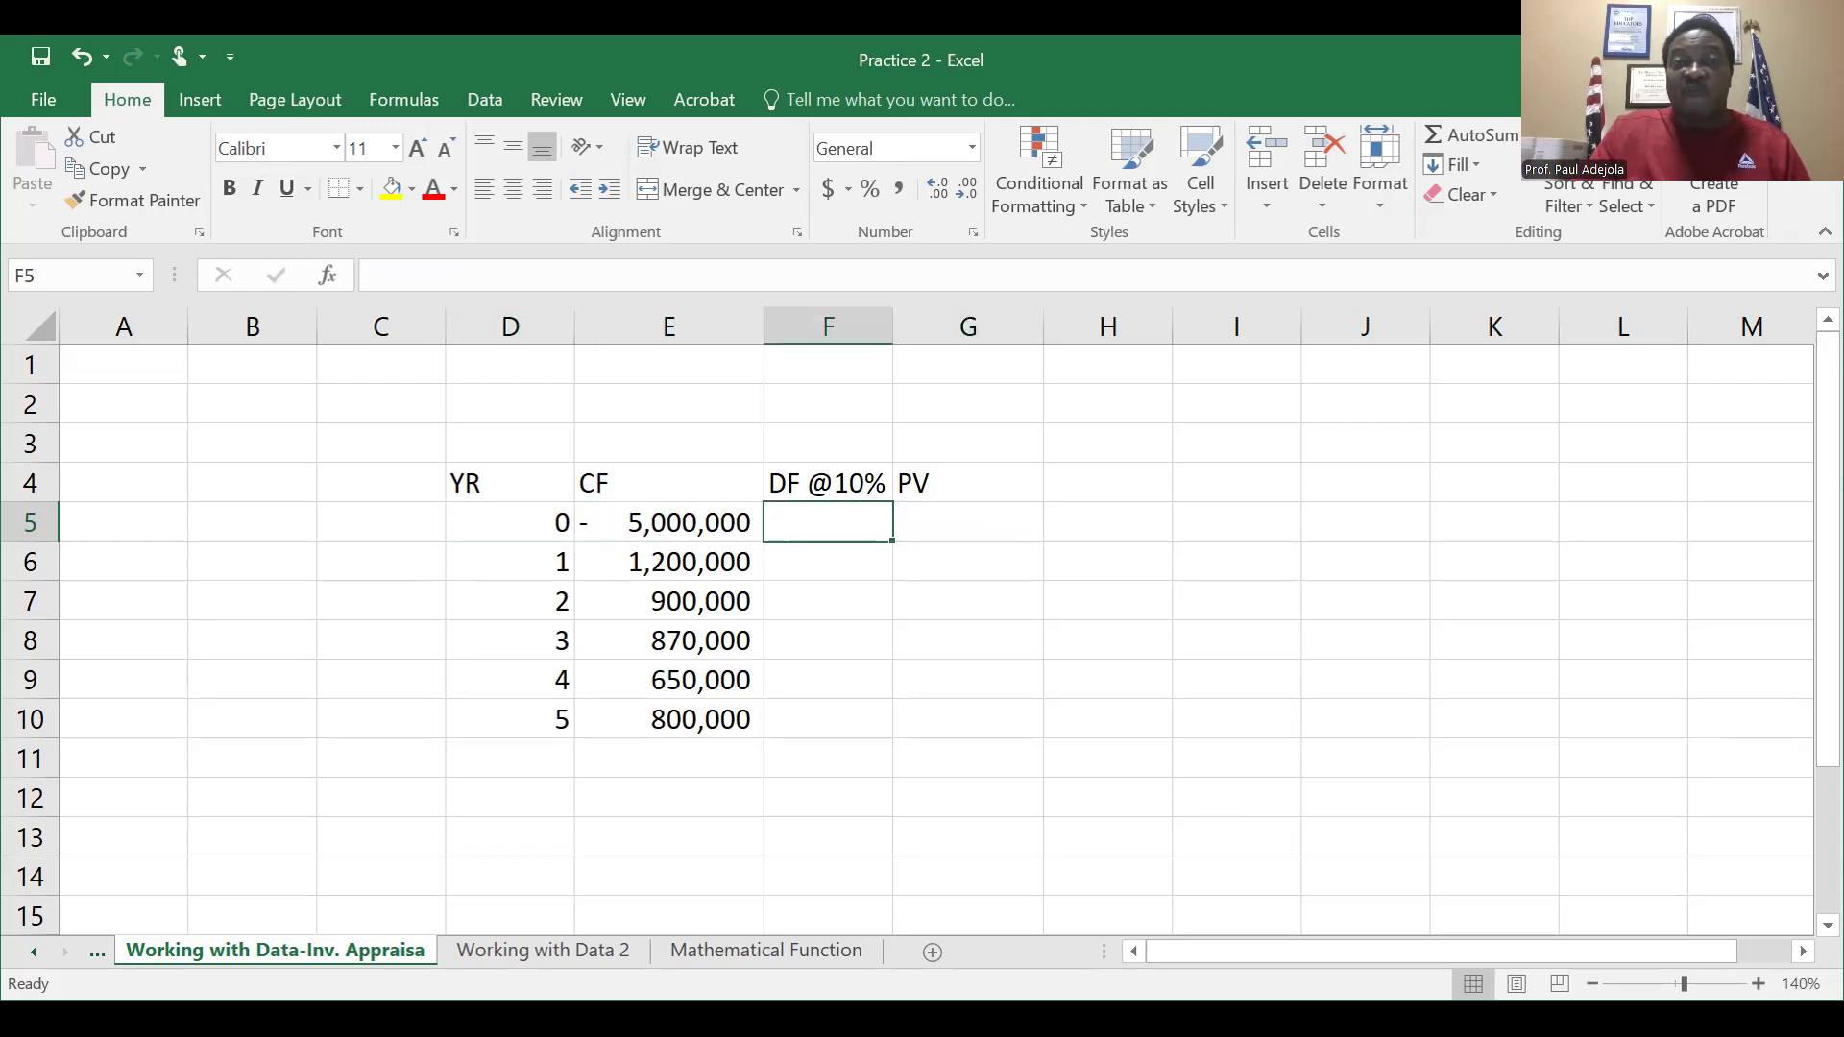
Calculate the year 0 discount factor in F5 with the formula =1/(1.1)^D5.
key(Right)
key(Left)
text(=)
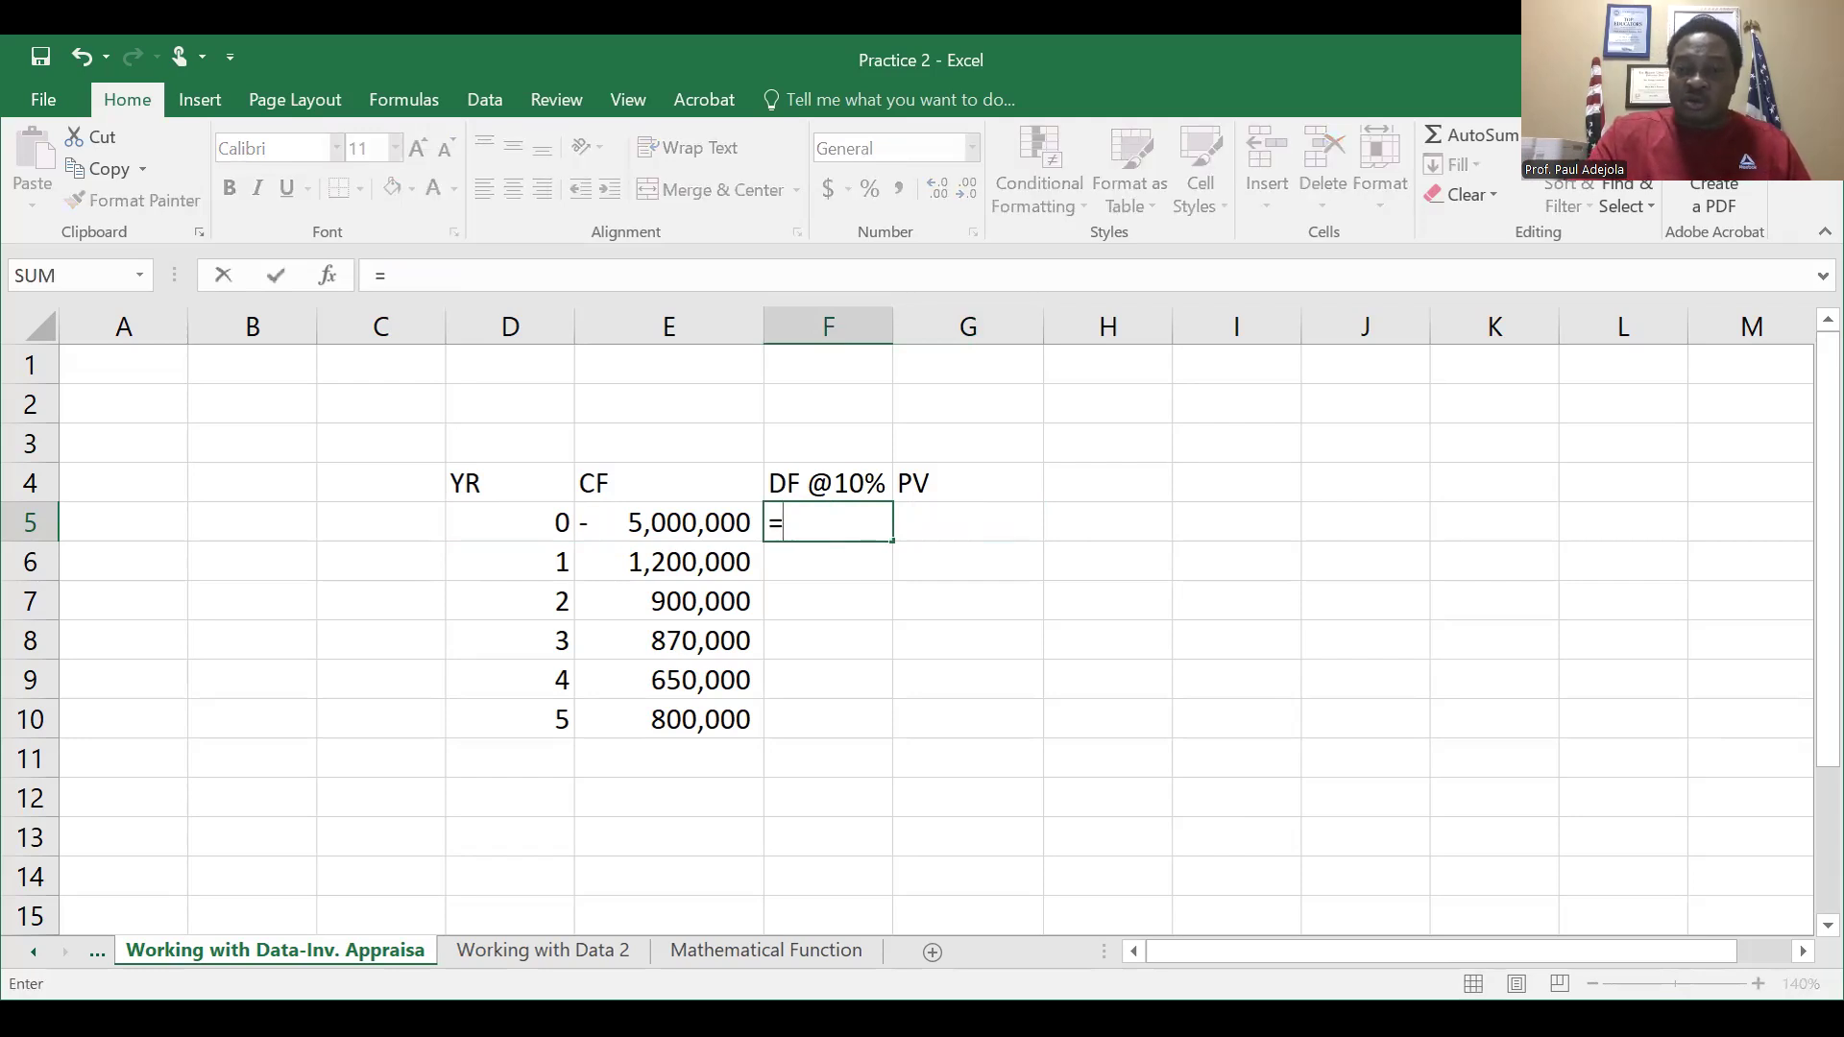
text(1)
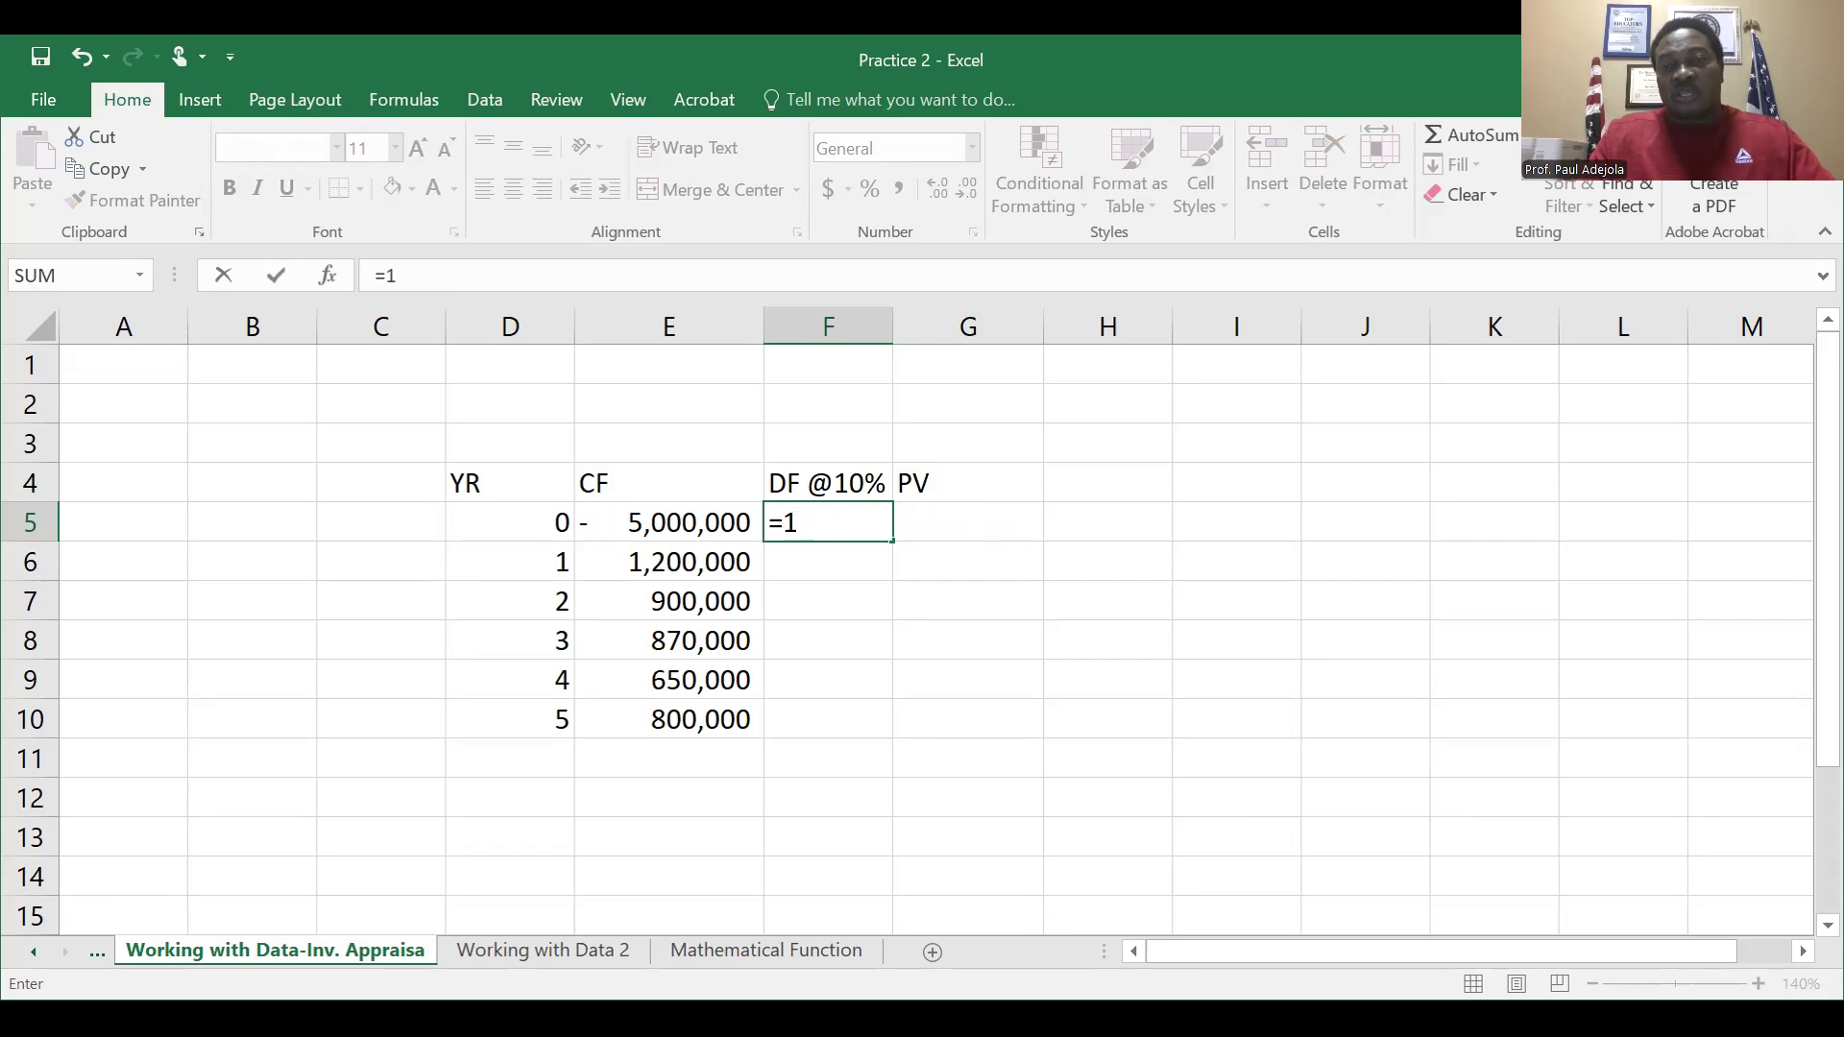
text(/)
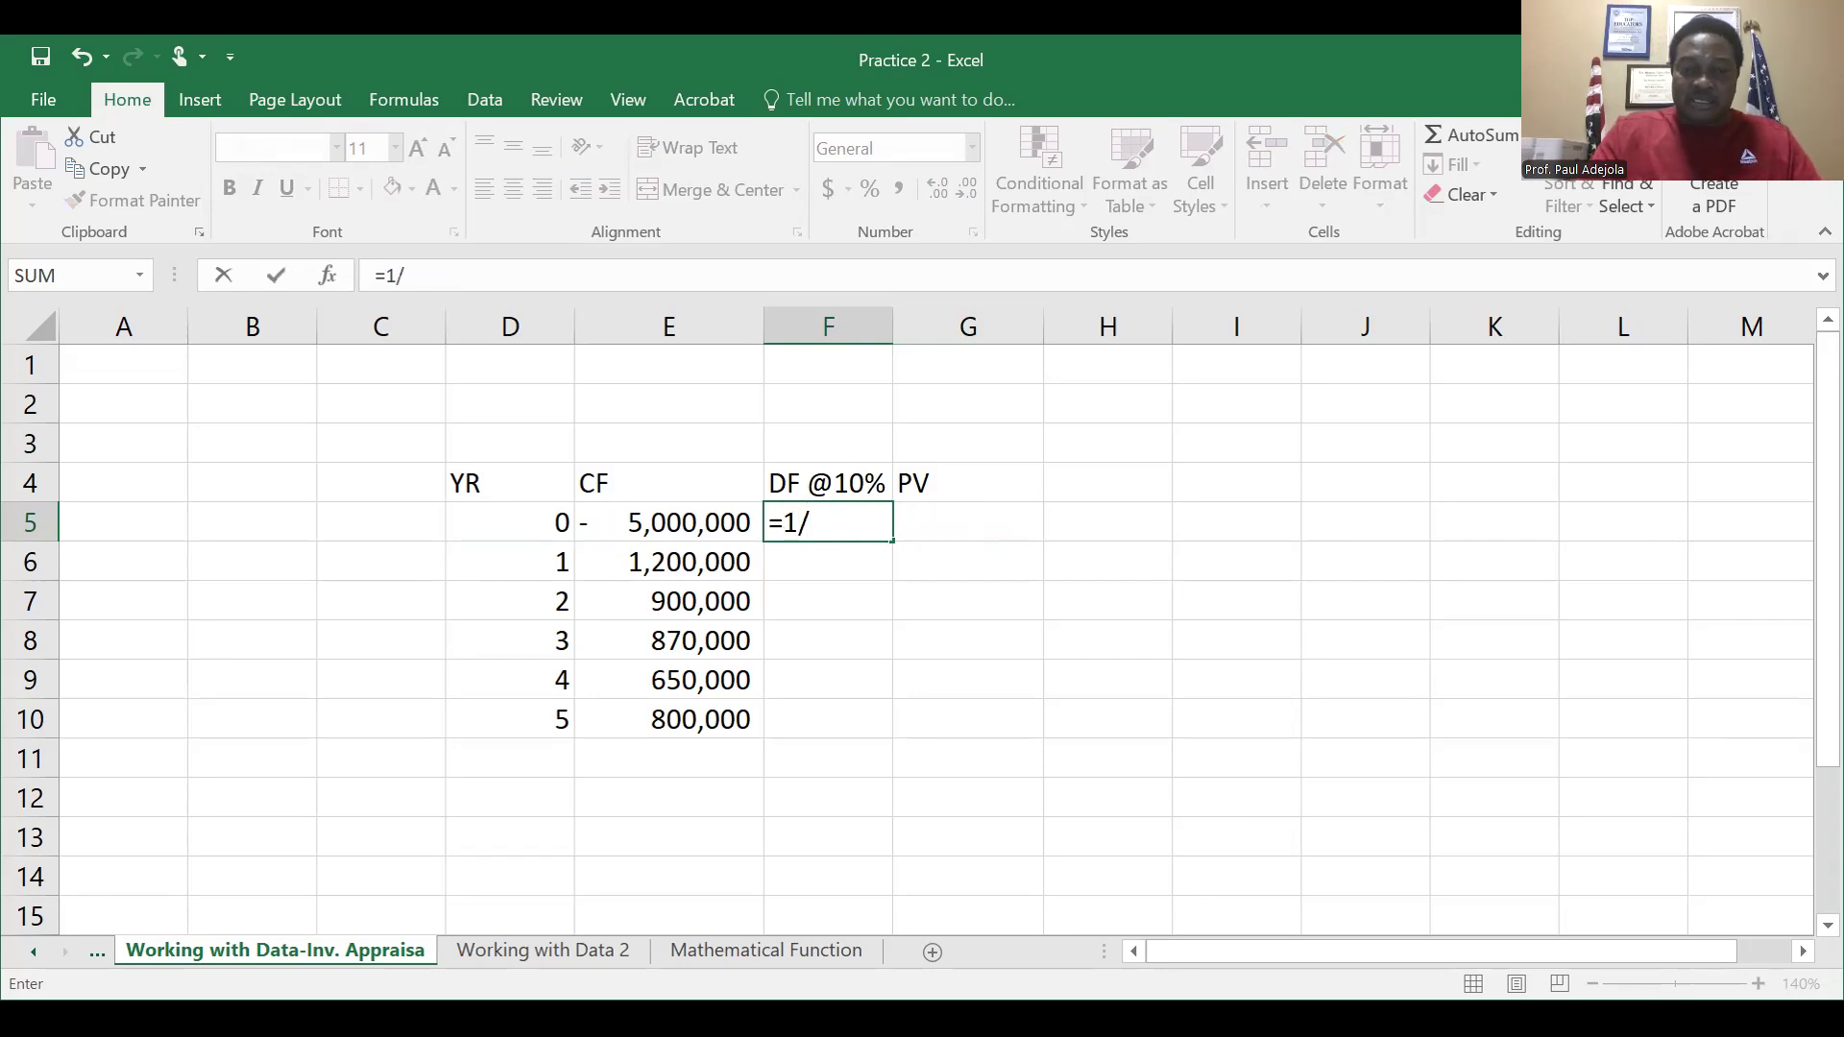
text(()
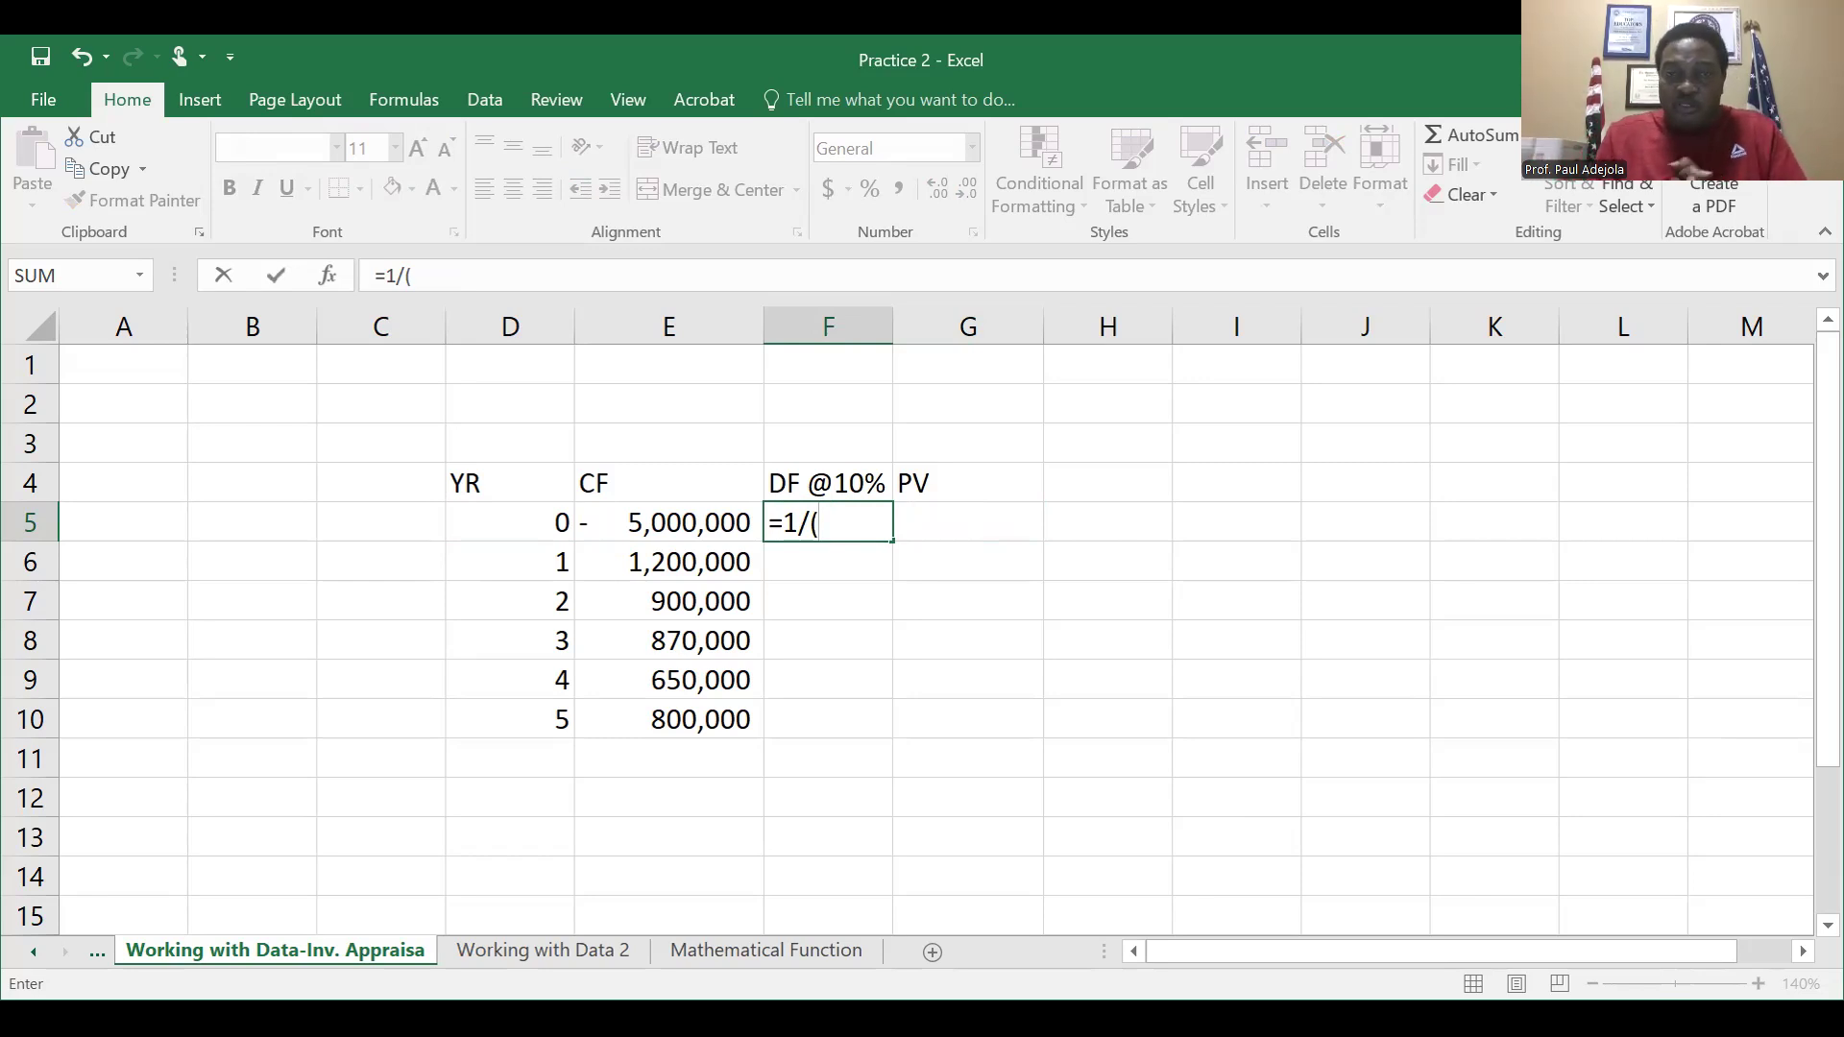
text(1.1))
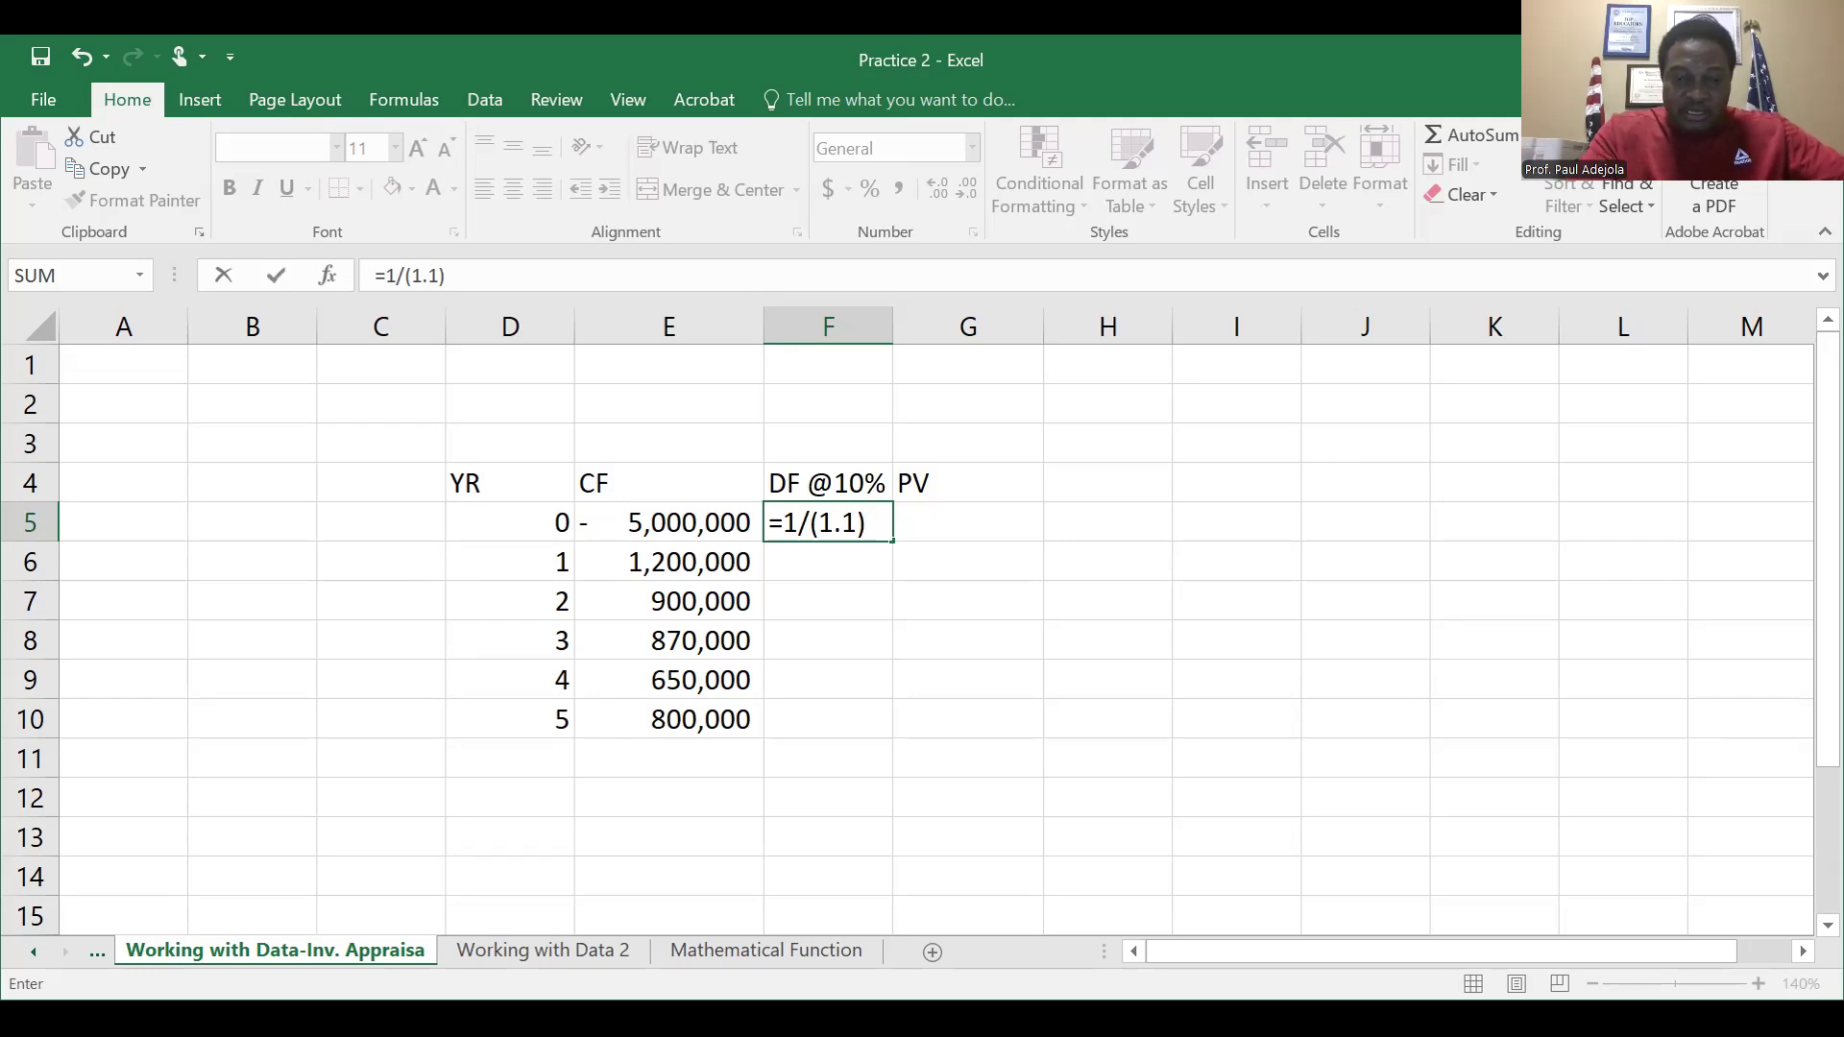
text(^)
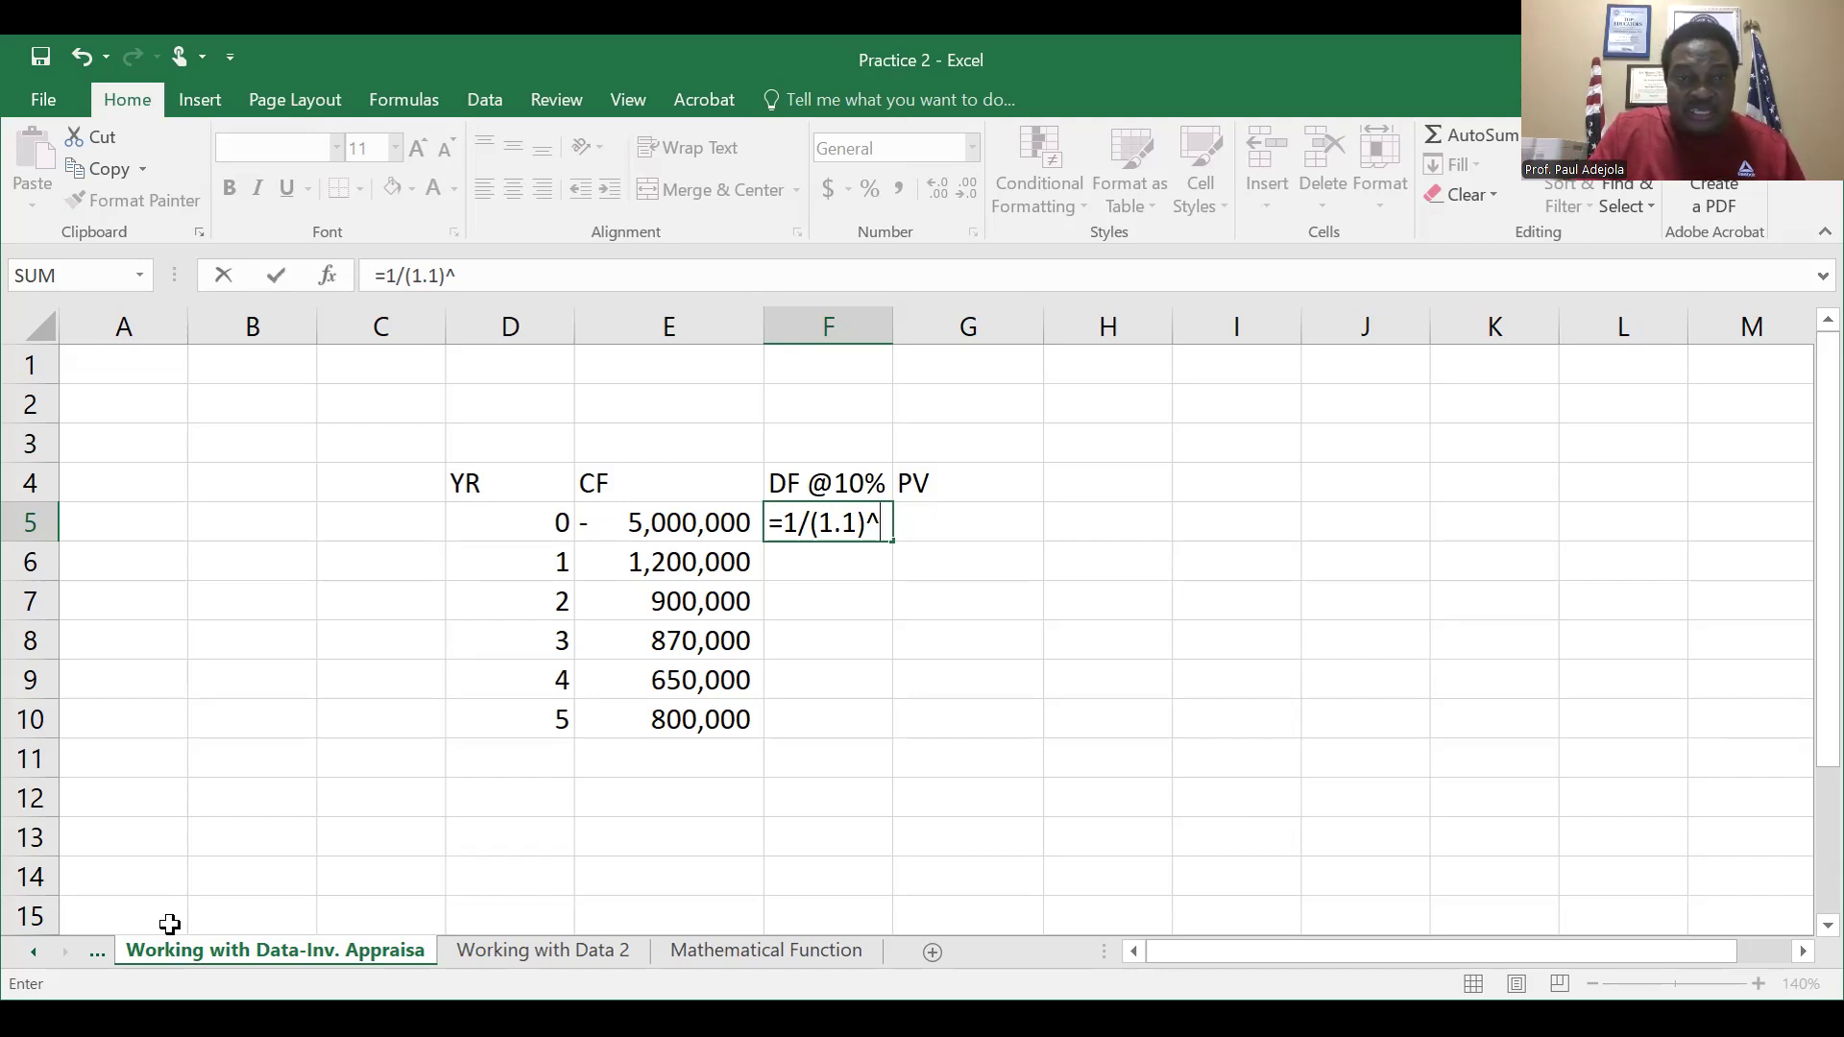
click(550, 517)
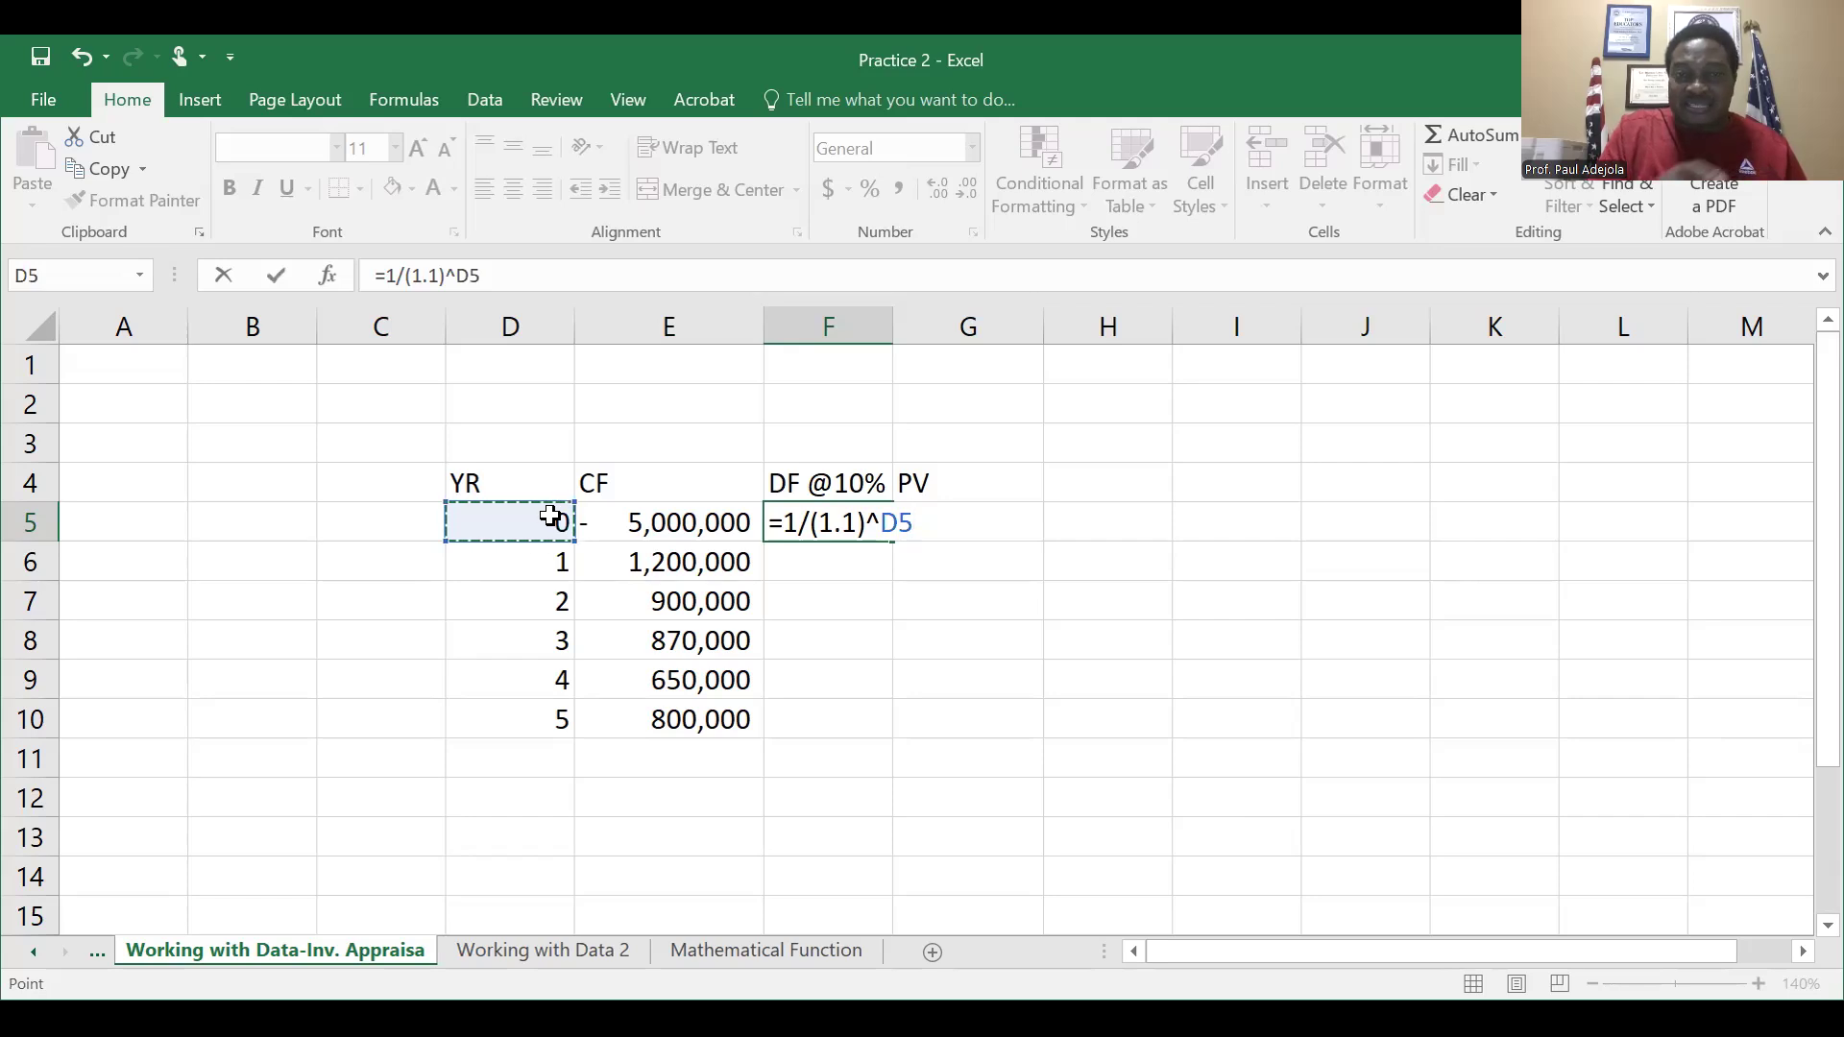
key(Return)
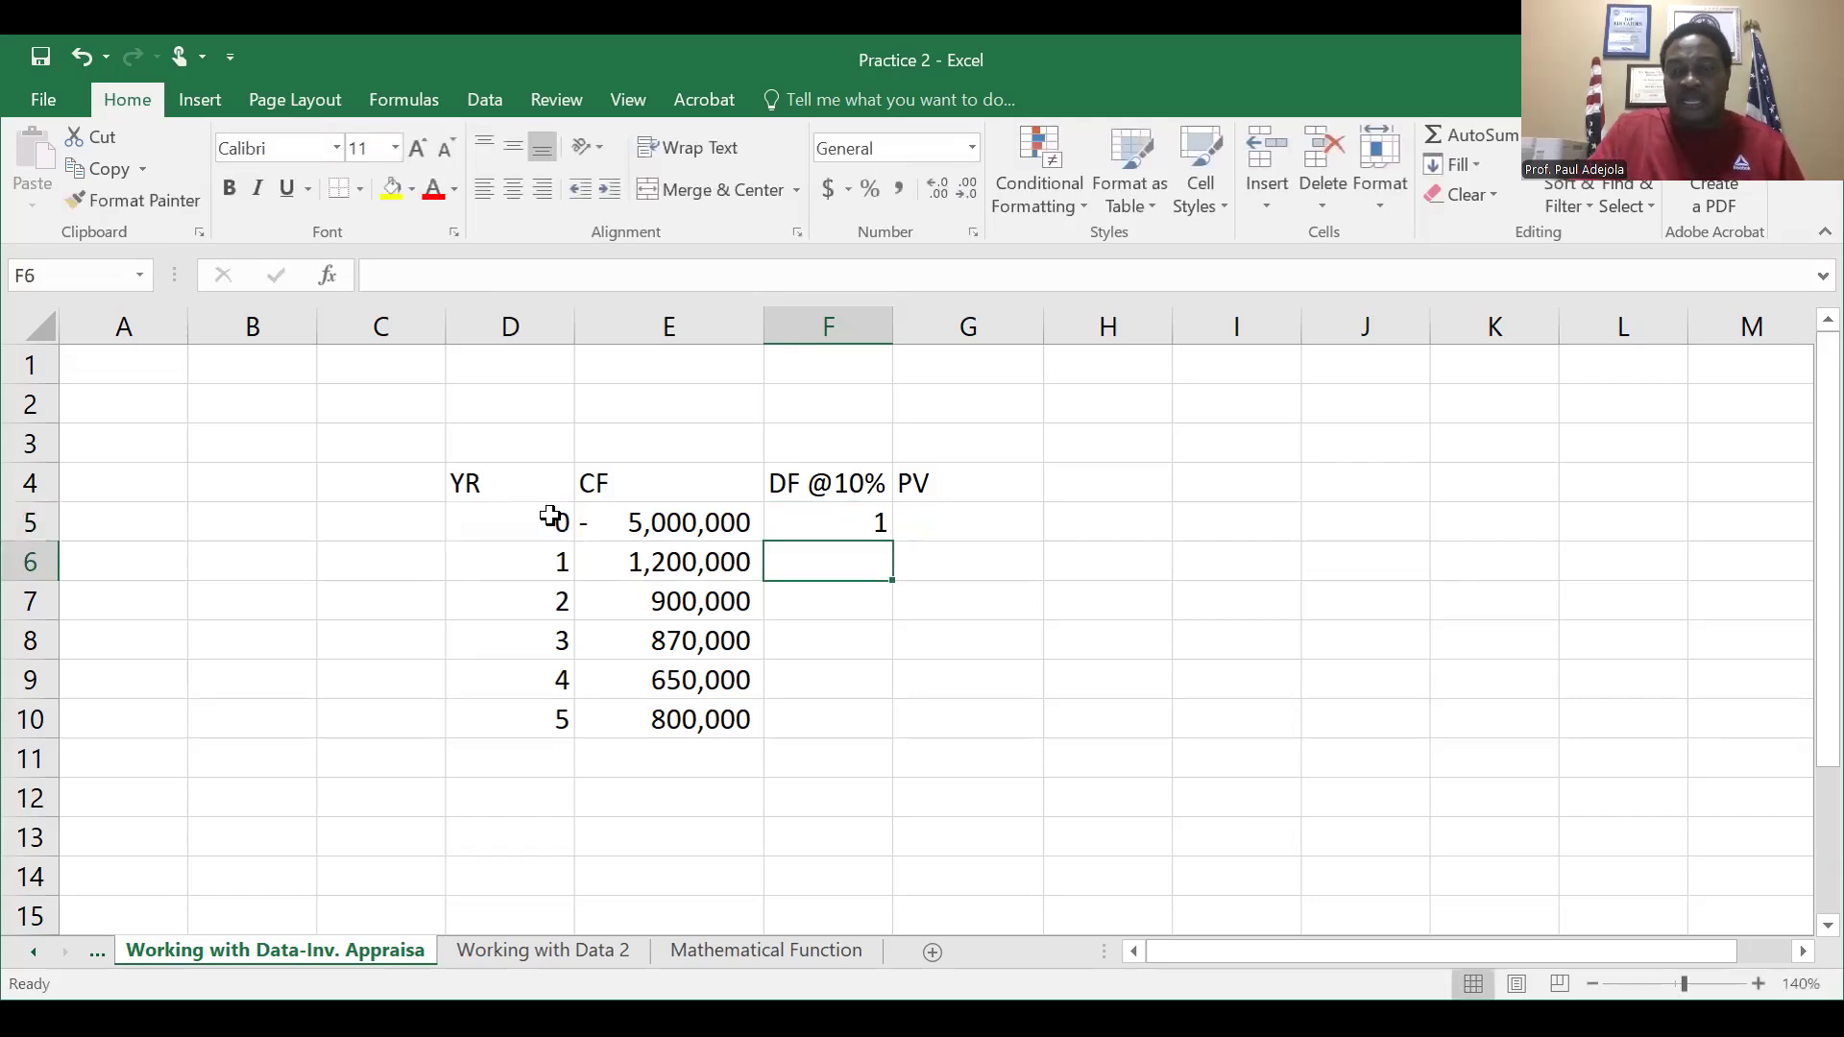
key(Up)
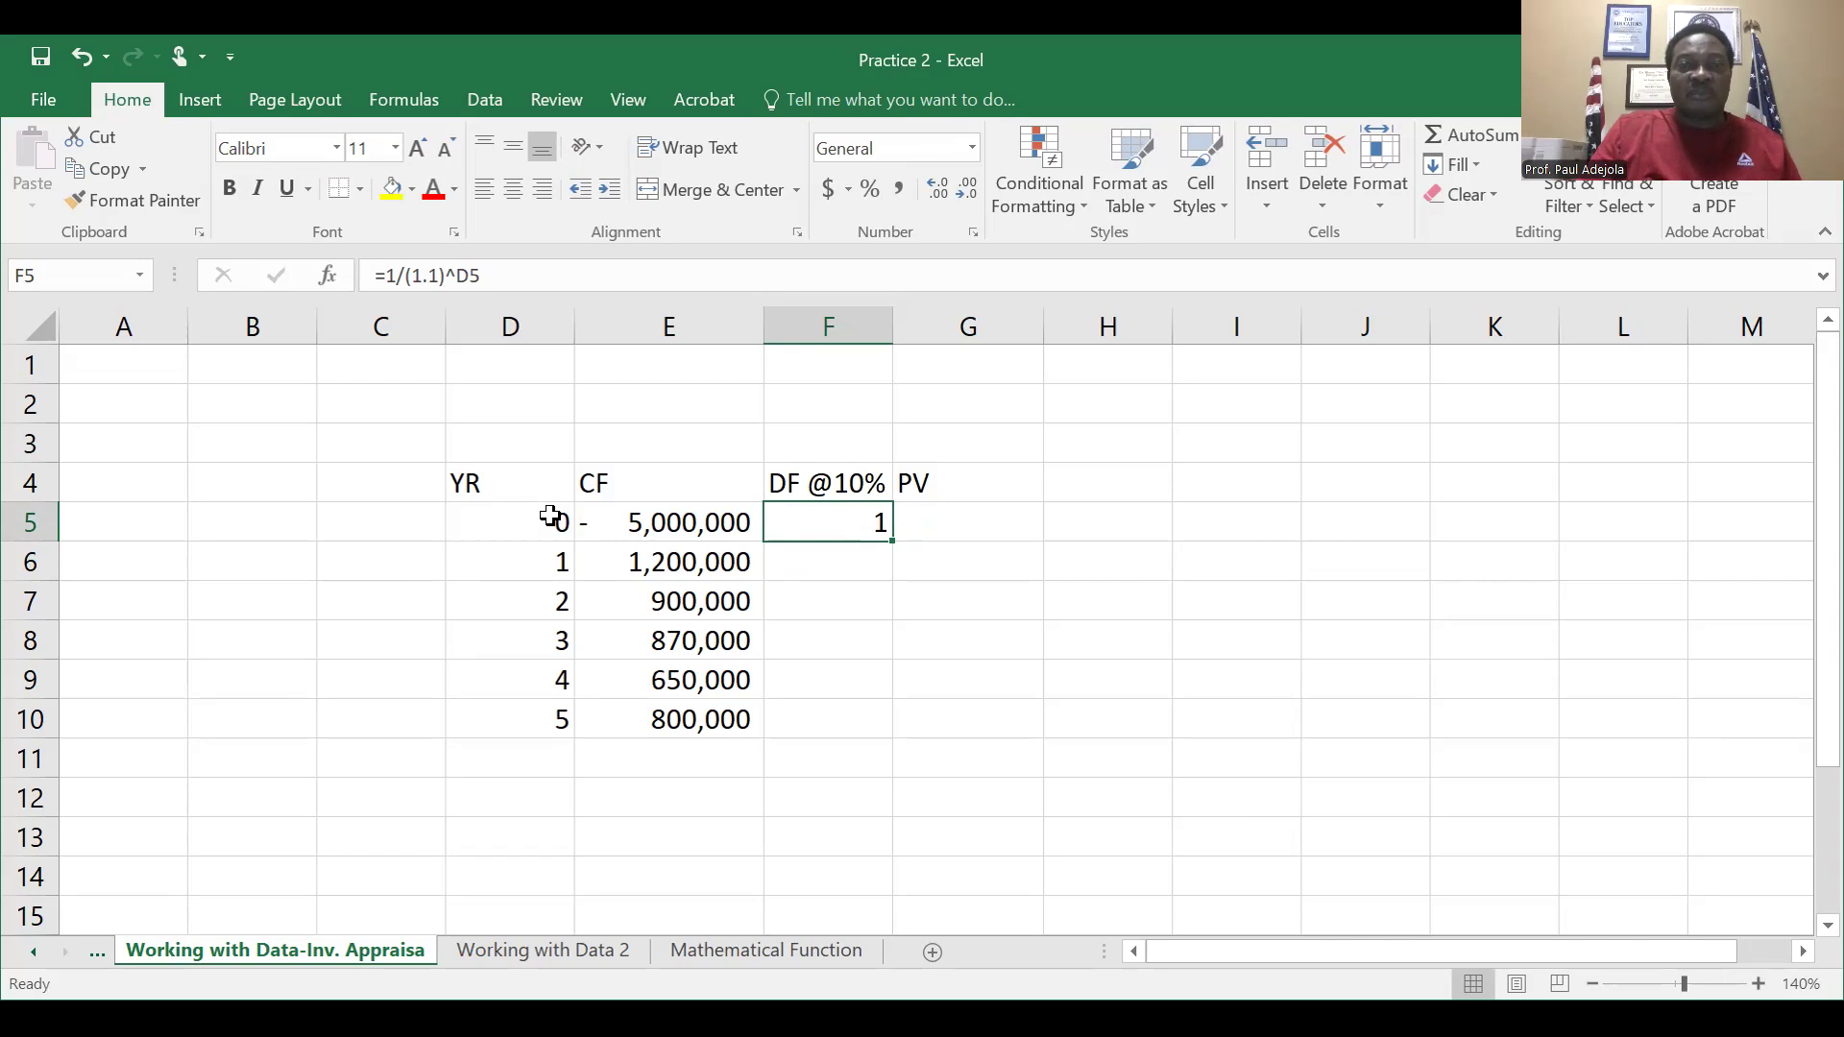
Try filling the year 0 discount factor formula from F5 down to F10, and undo the fill.
key(Down)
key(Up)
key(Down)
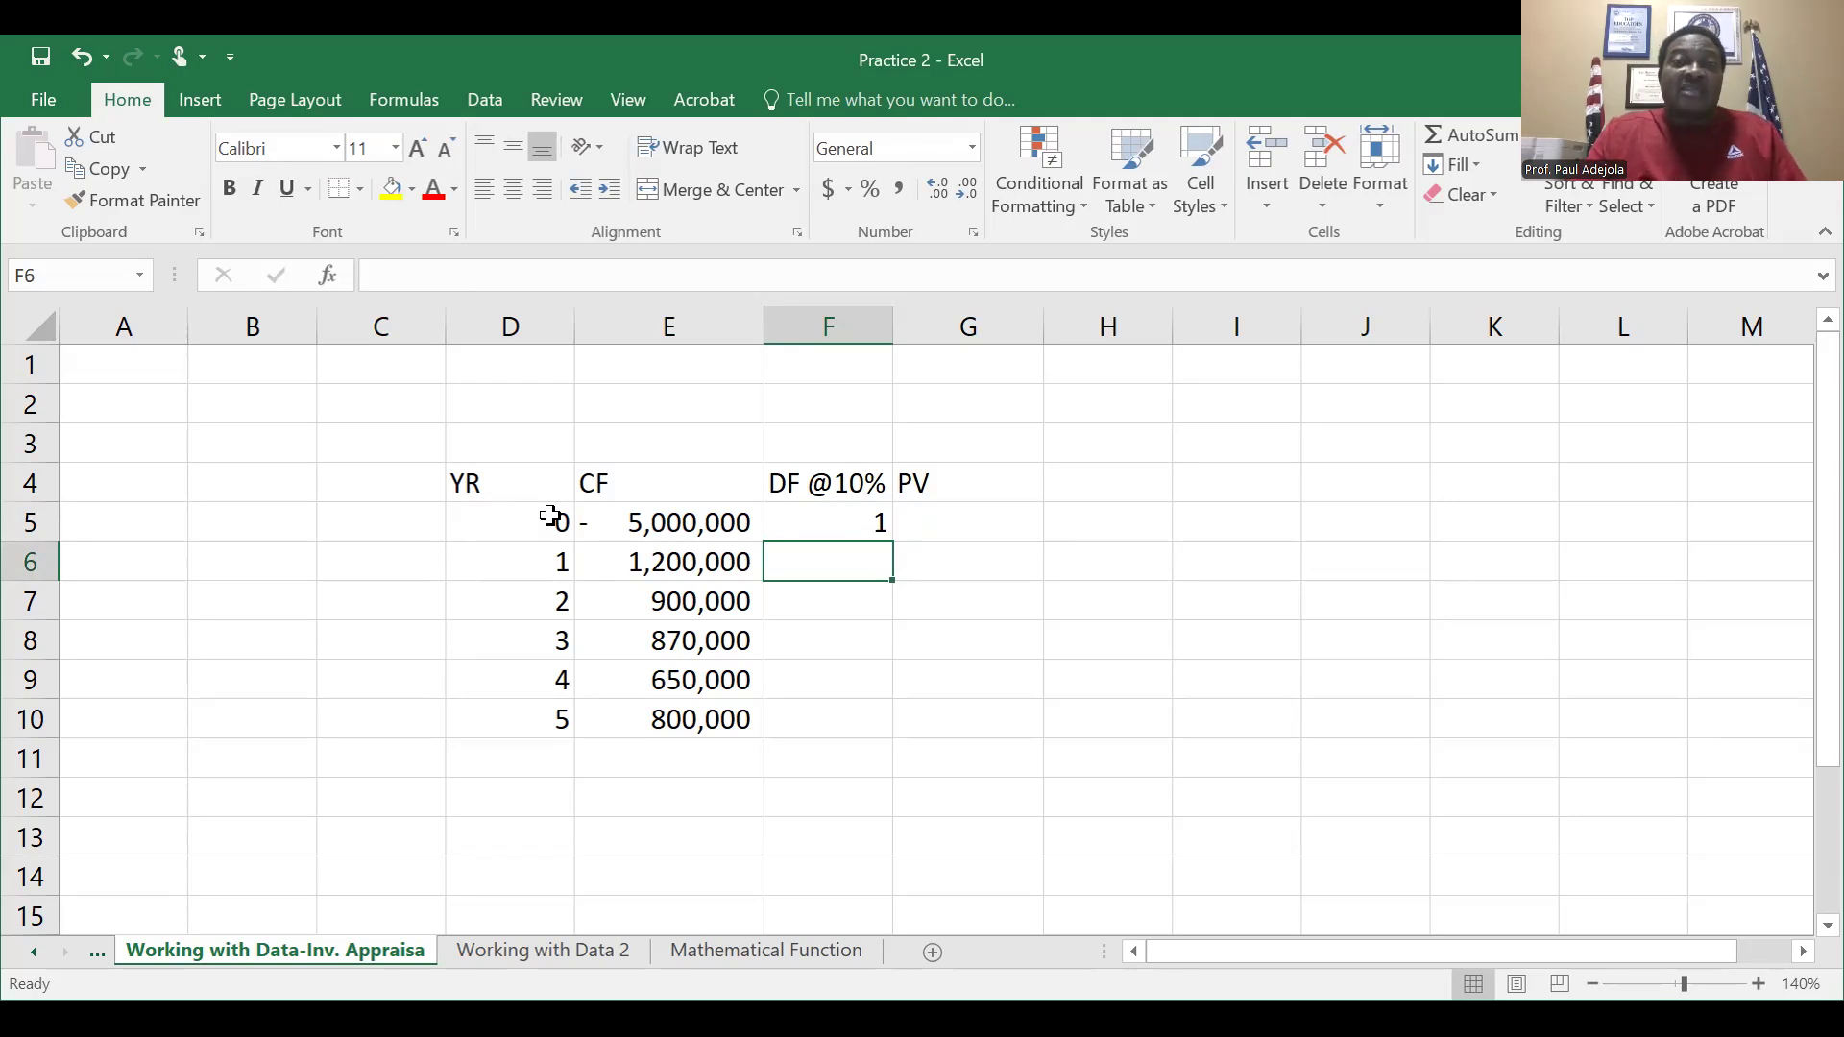
click(869, 540)
click(888, 548)
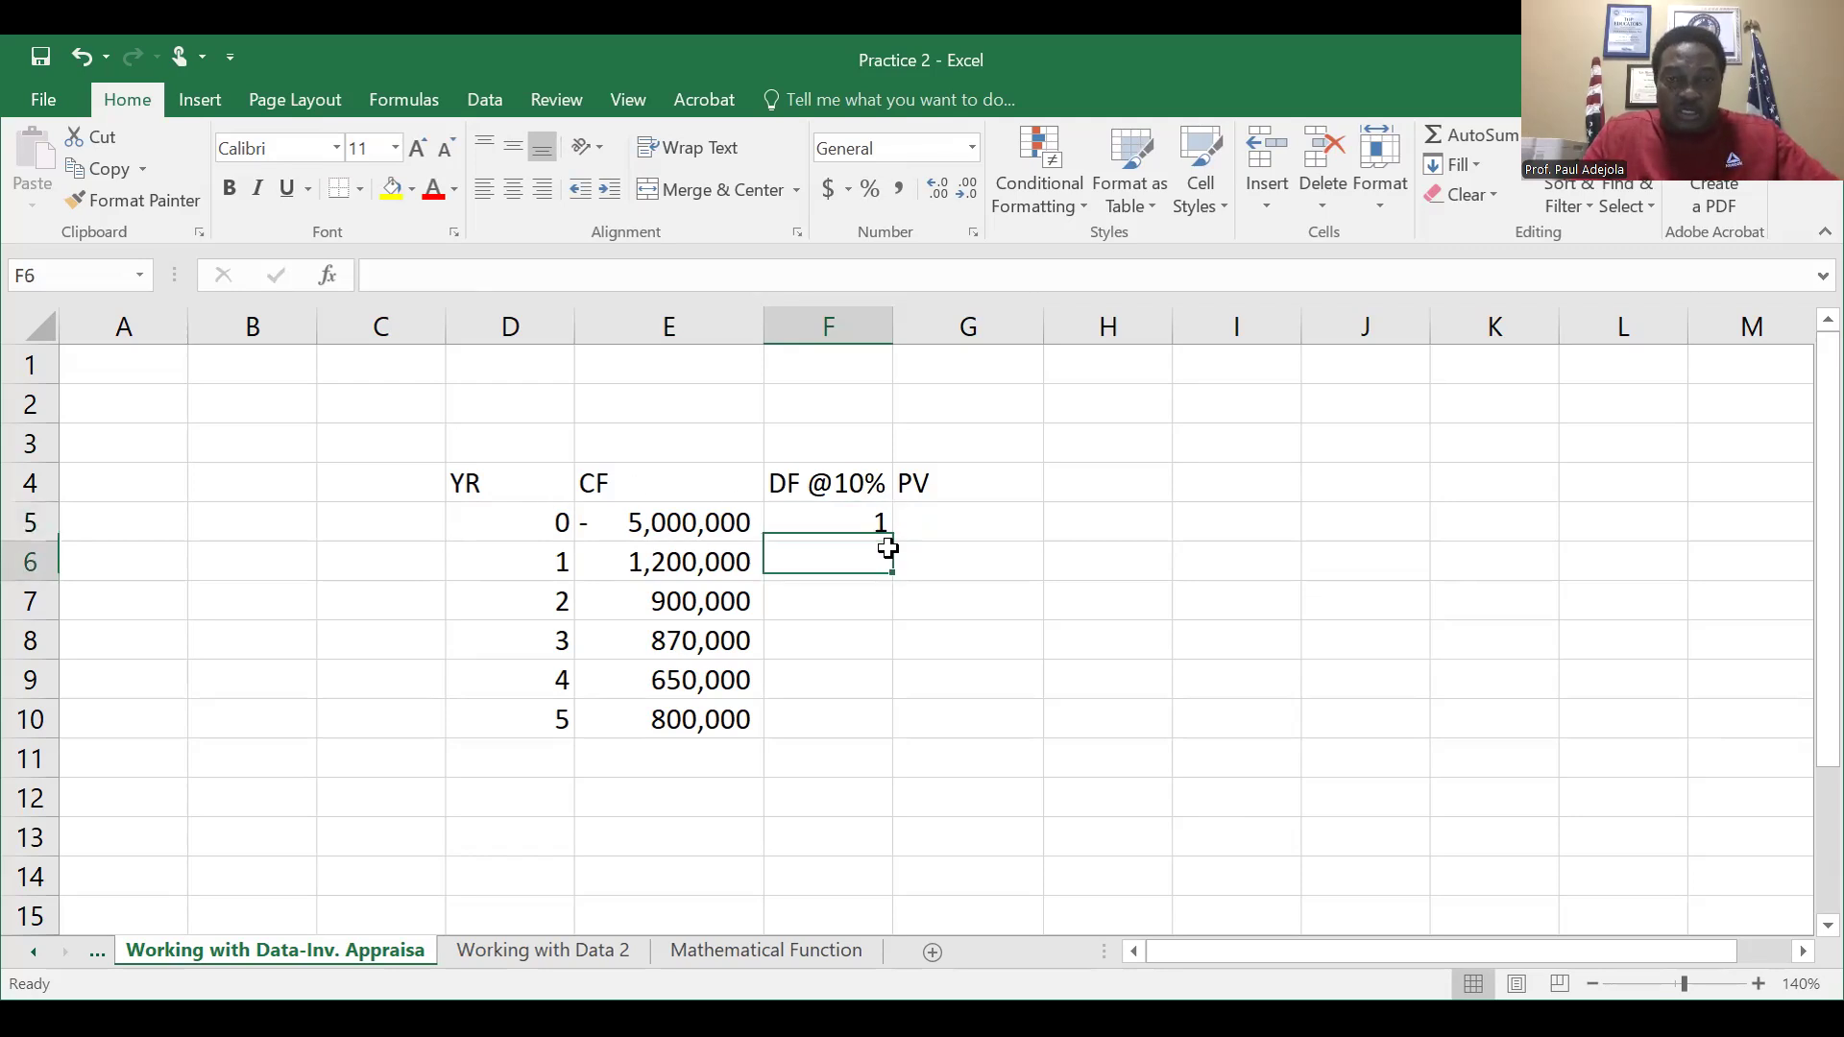
click(892, 537)
drag(892, 541, 908, 764)
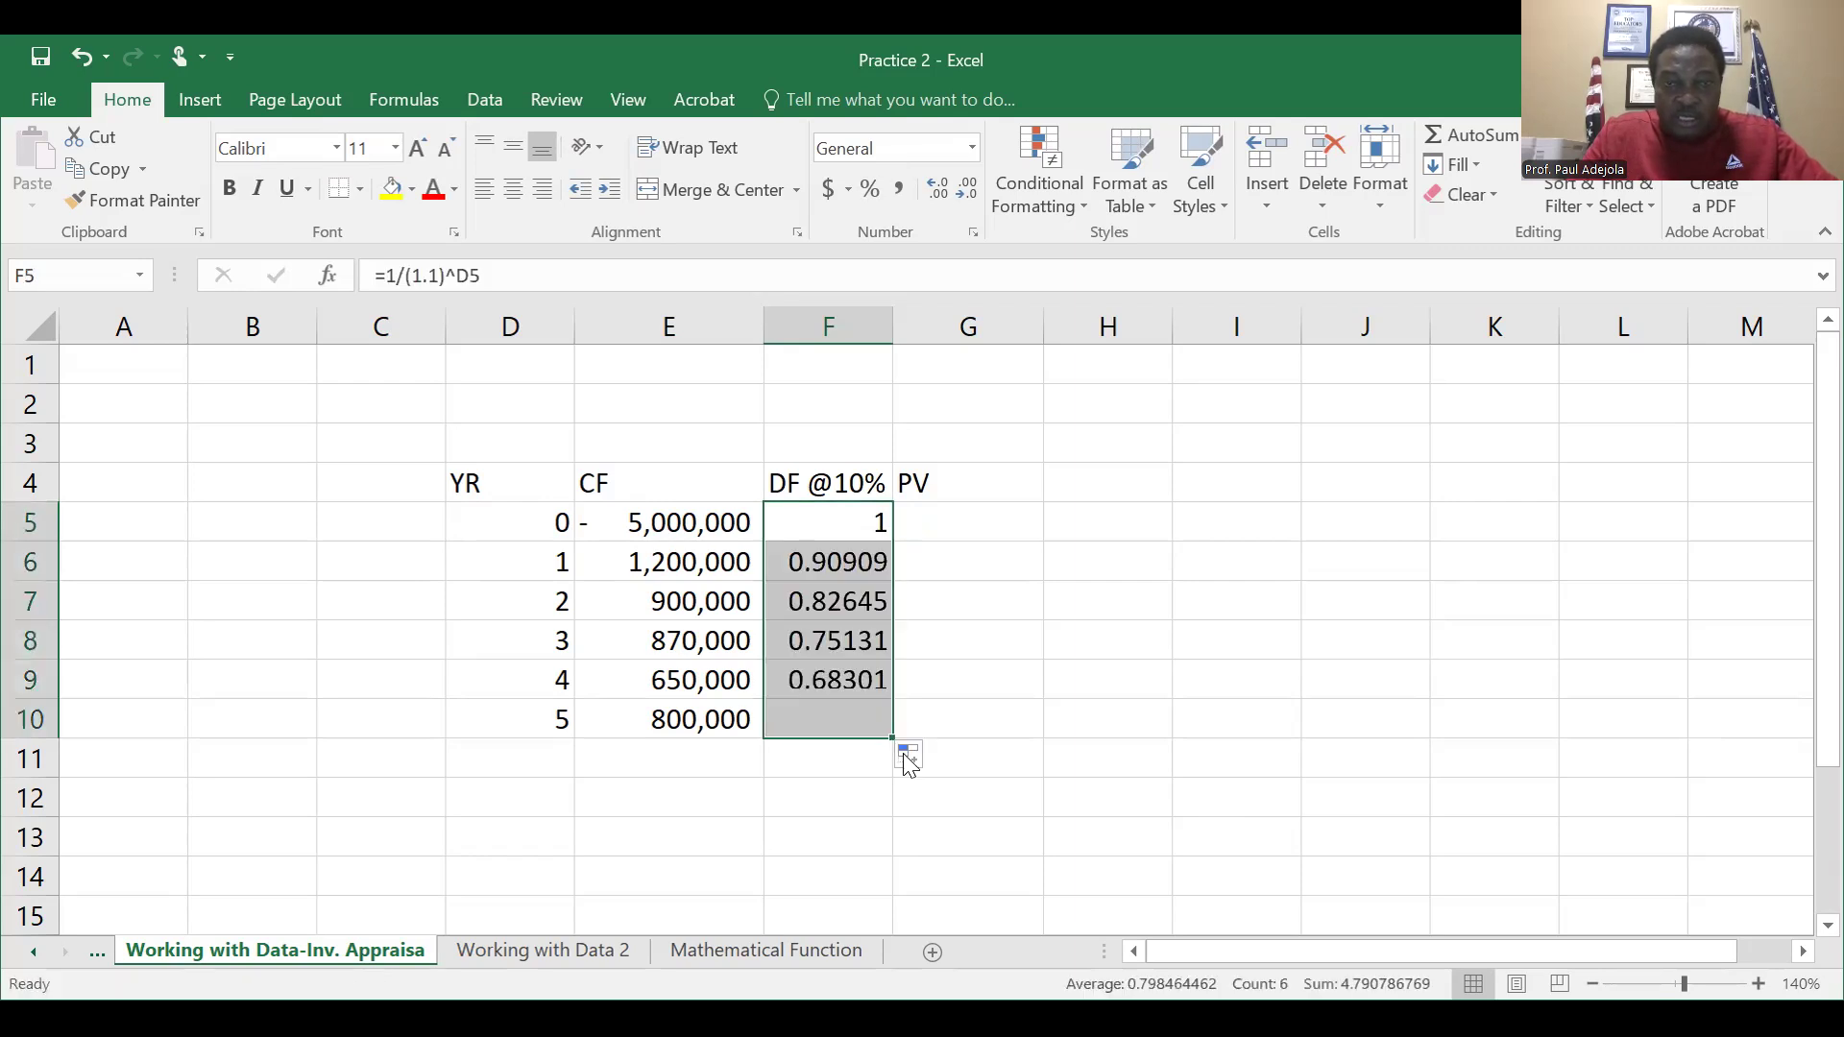
click(998, 788)
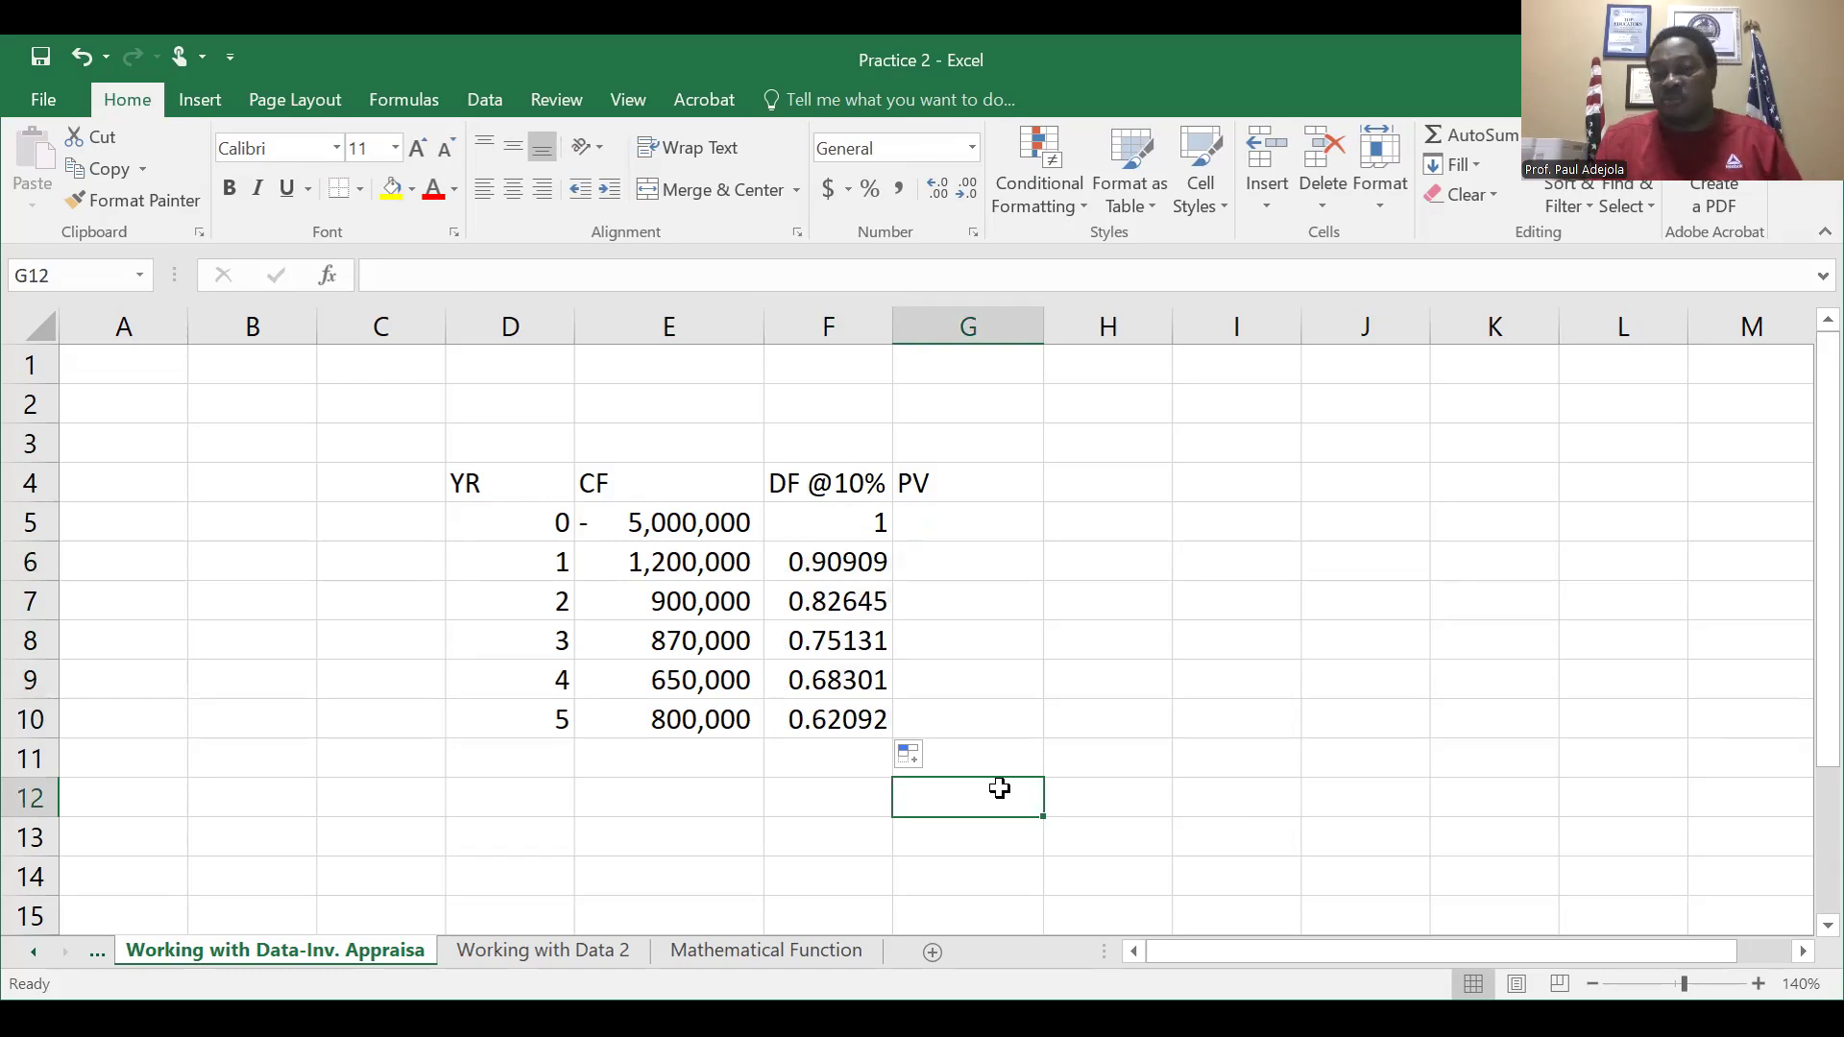
key(Left)
key(Up)
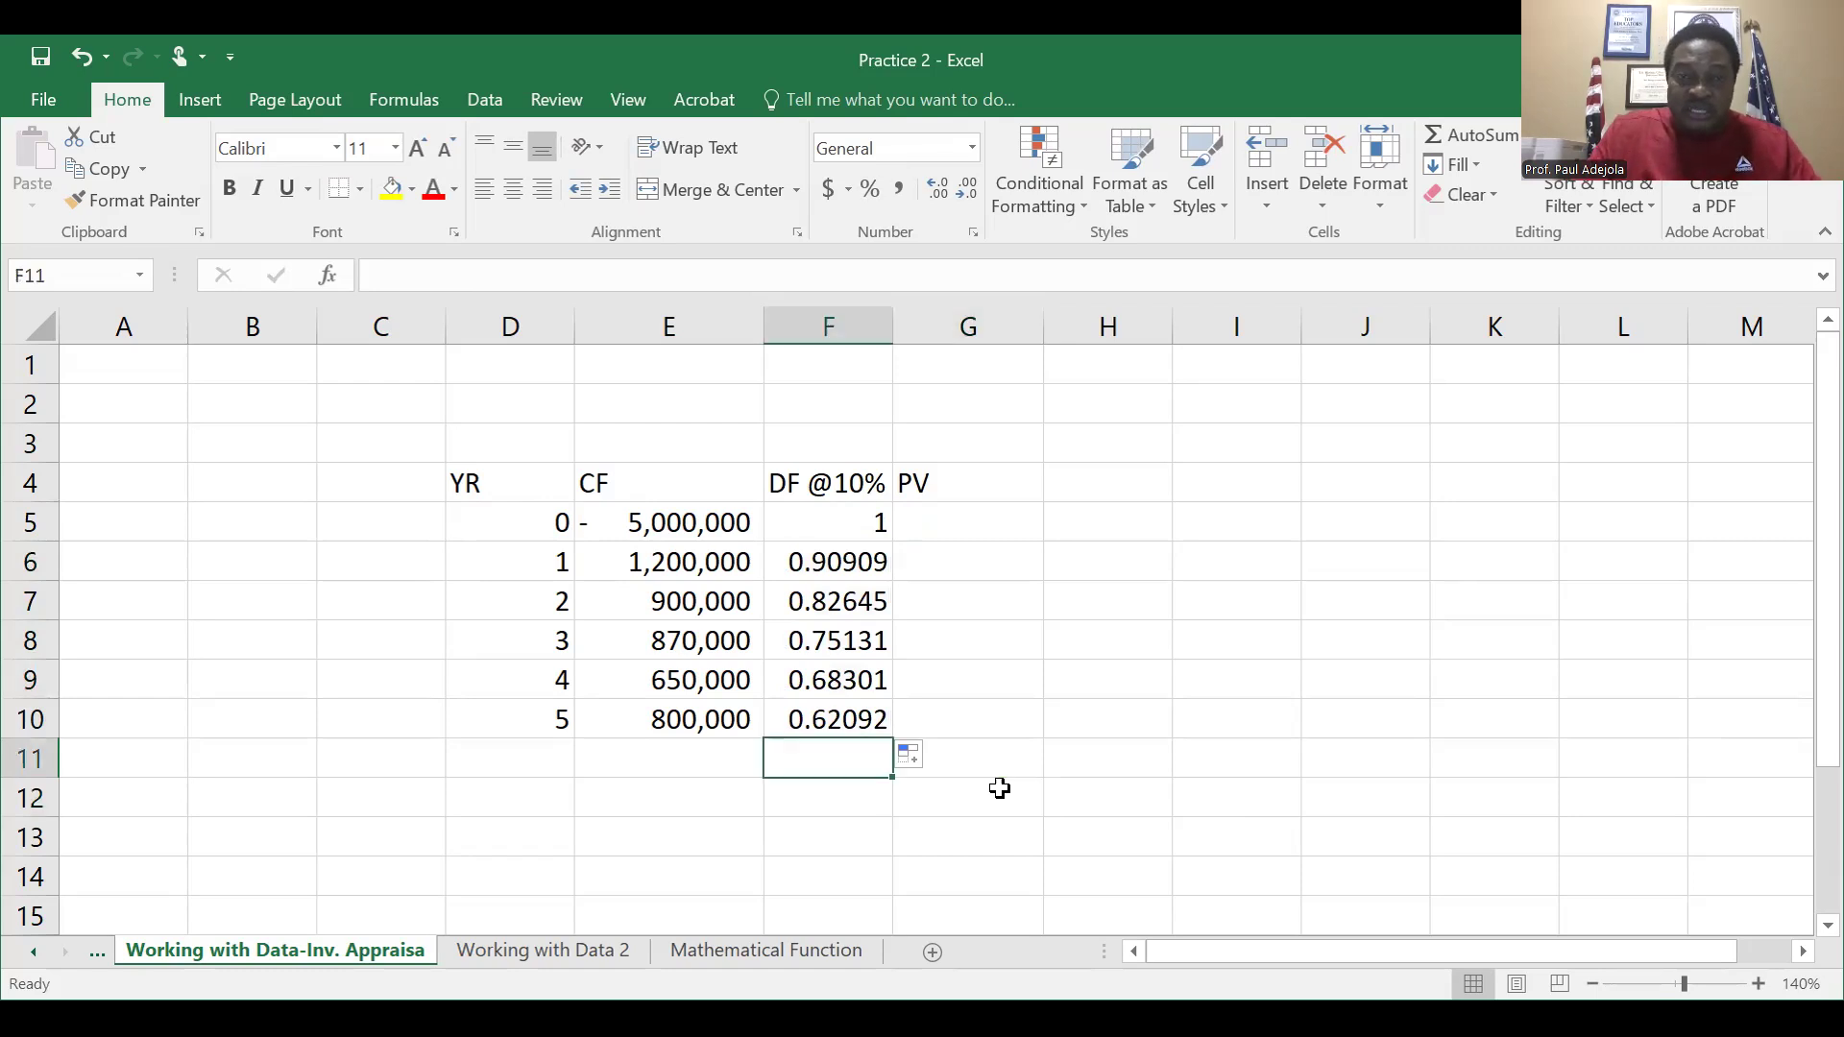
key(Up)
key(Up)
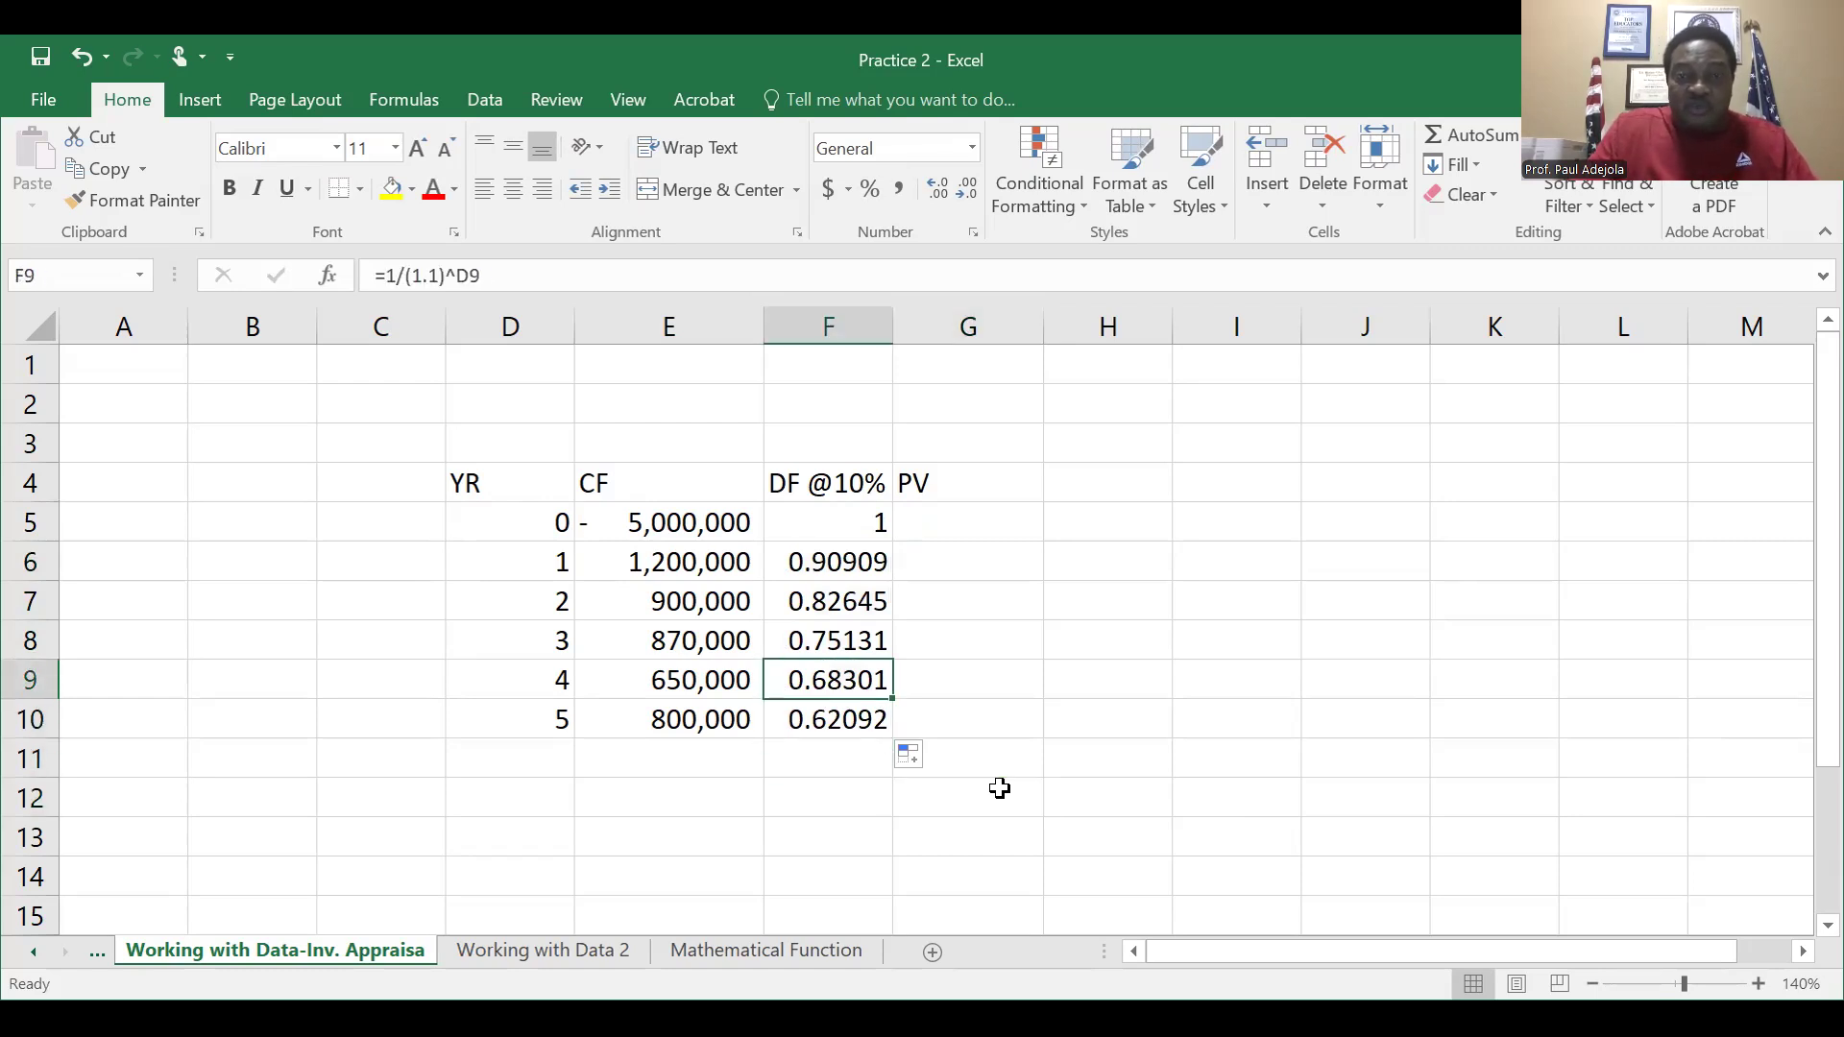
key(ctrl+z)
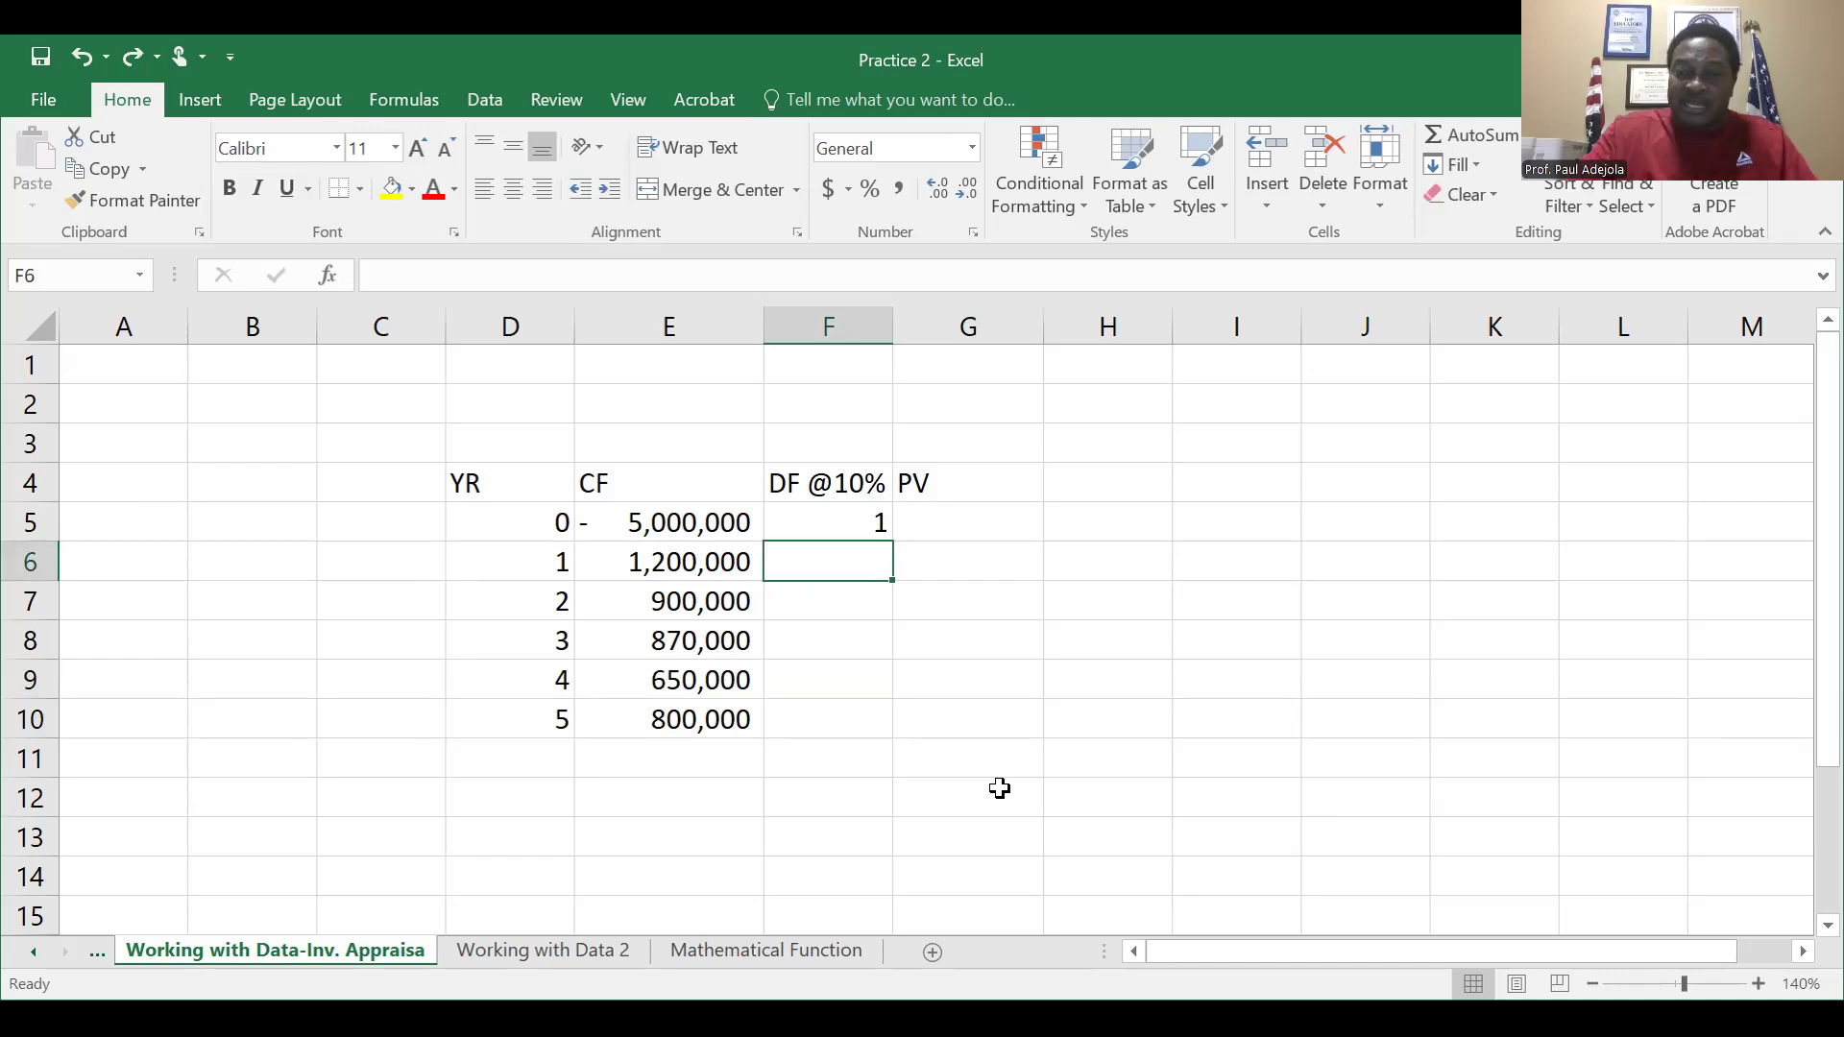
Calculate the year 1 discount factor in F6 with the formula =1/(1.1)^D6.
text(=)
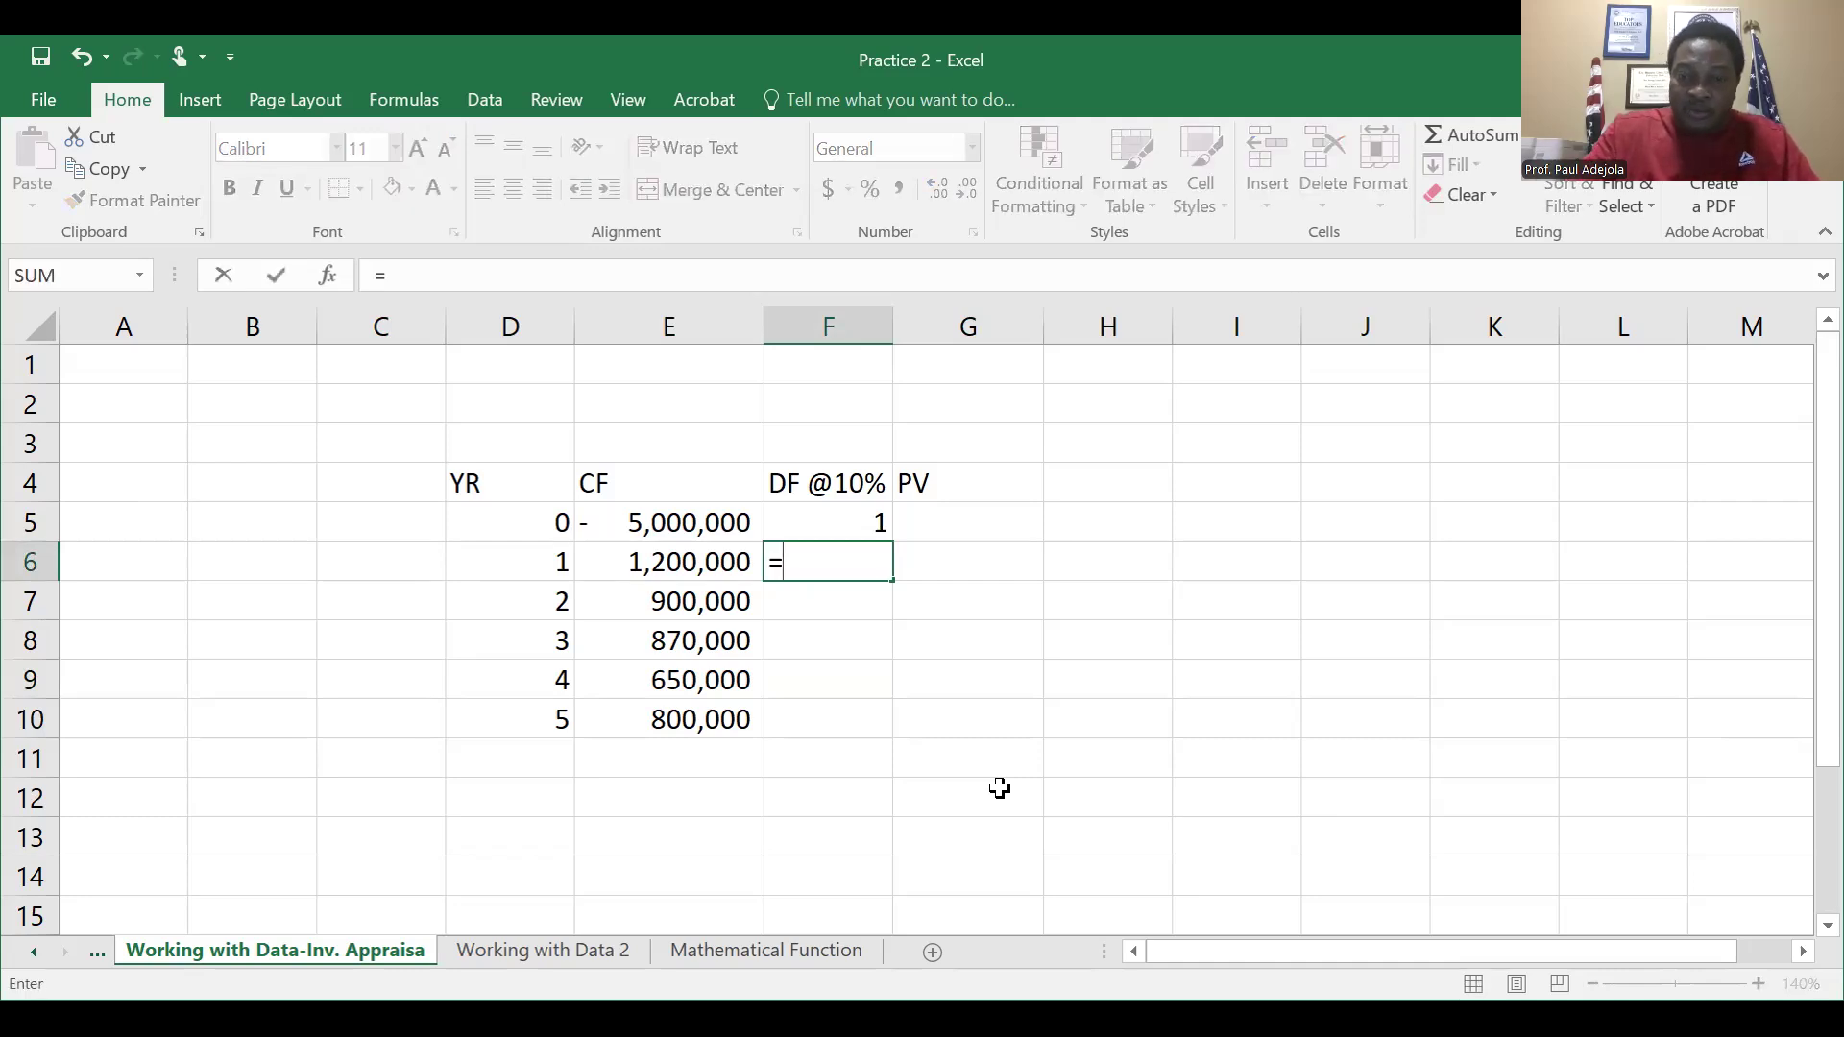
text(1/)
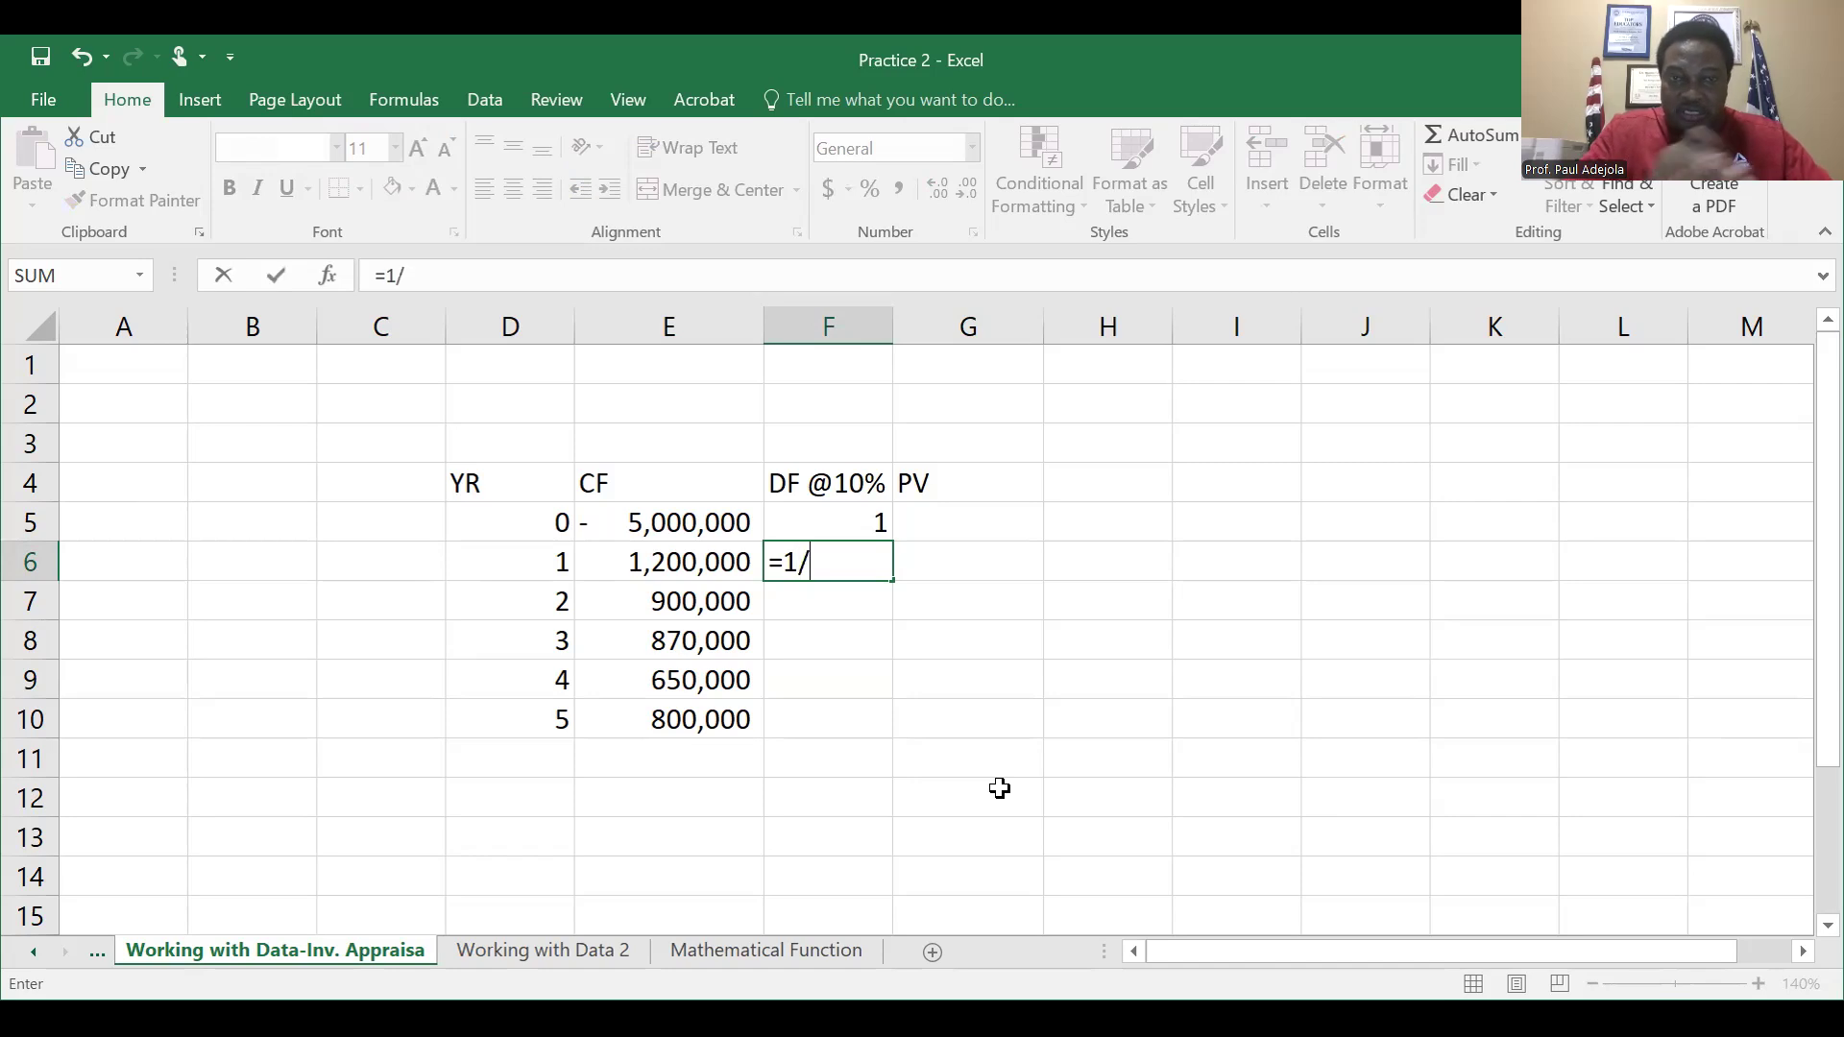
text(()
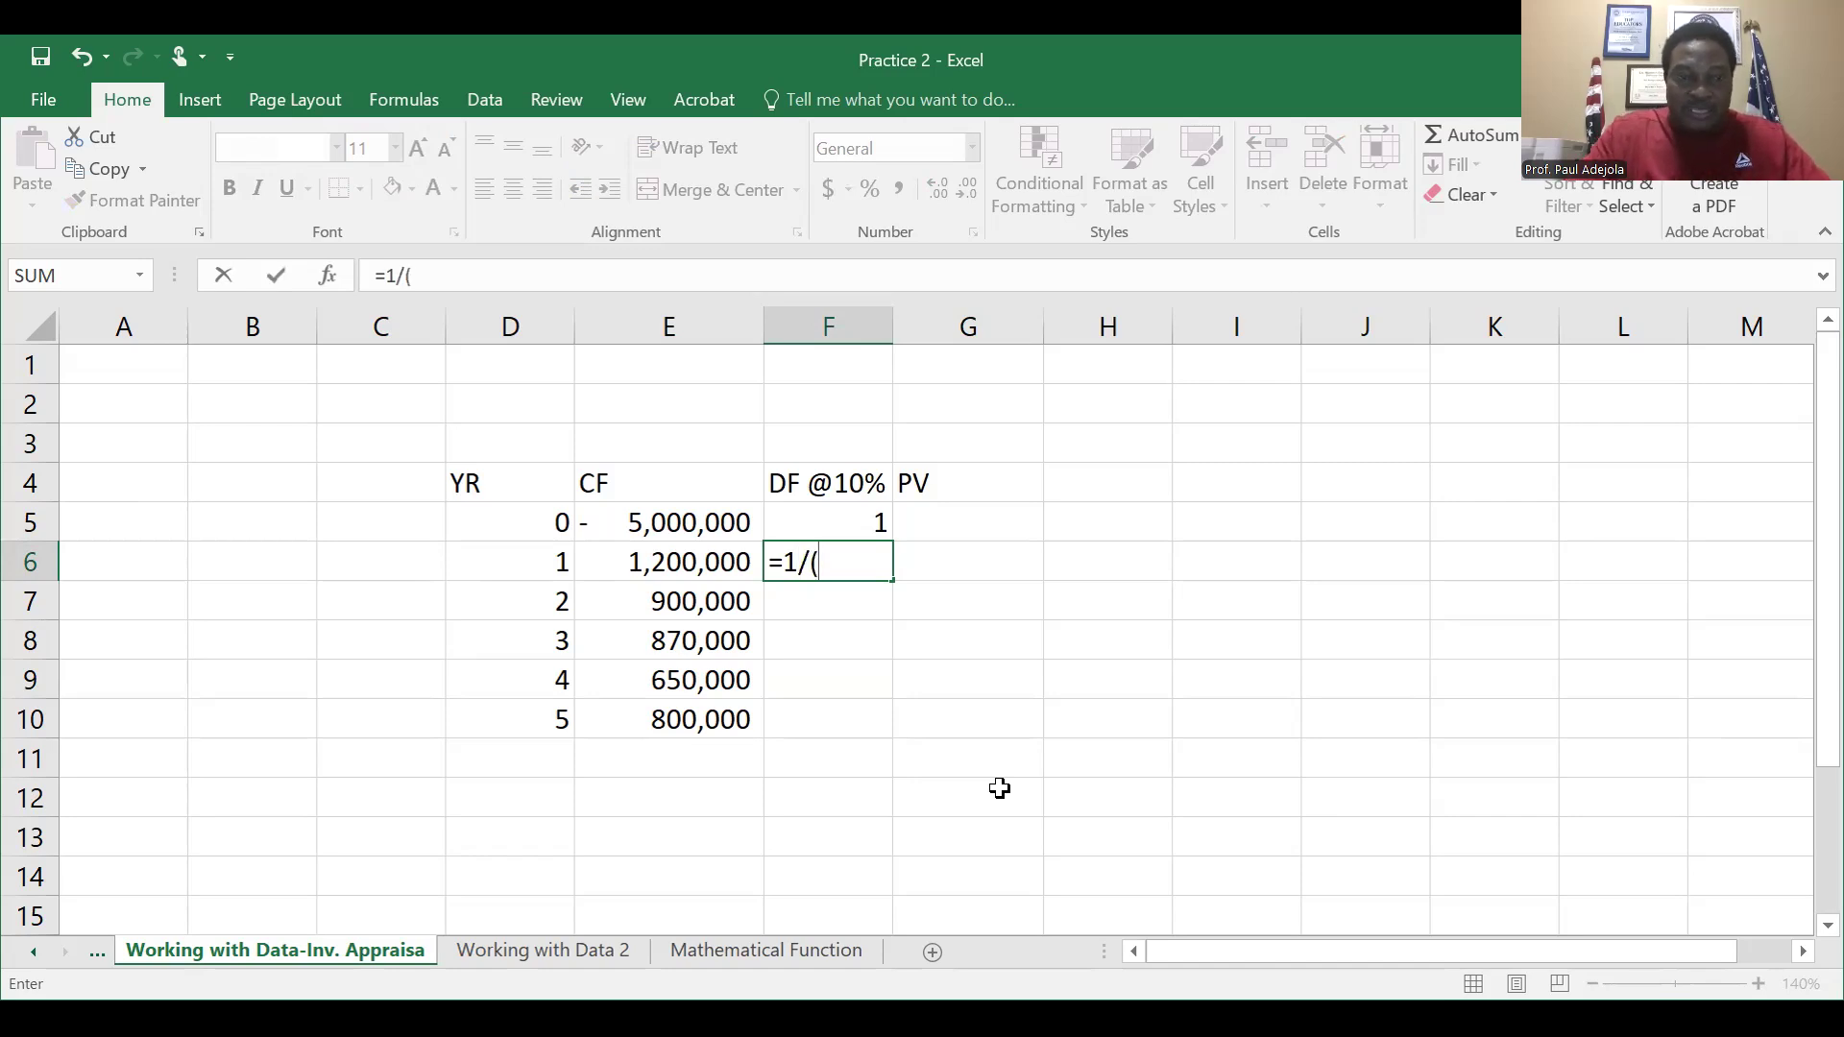
text(1.)
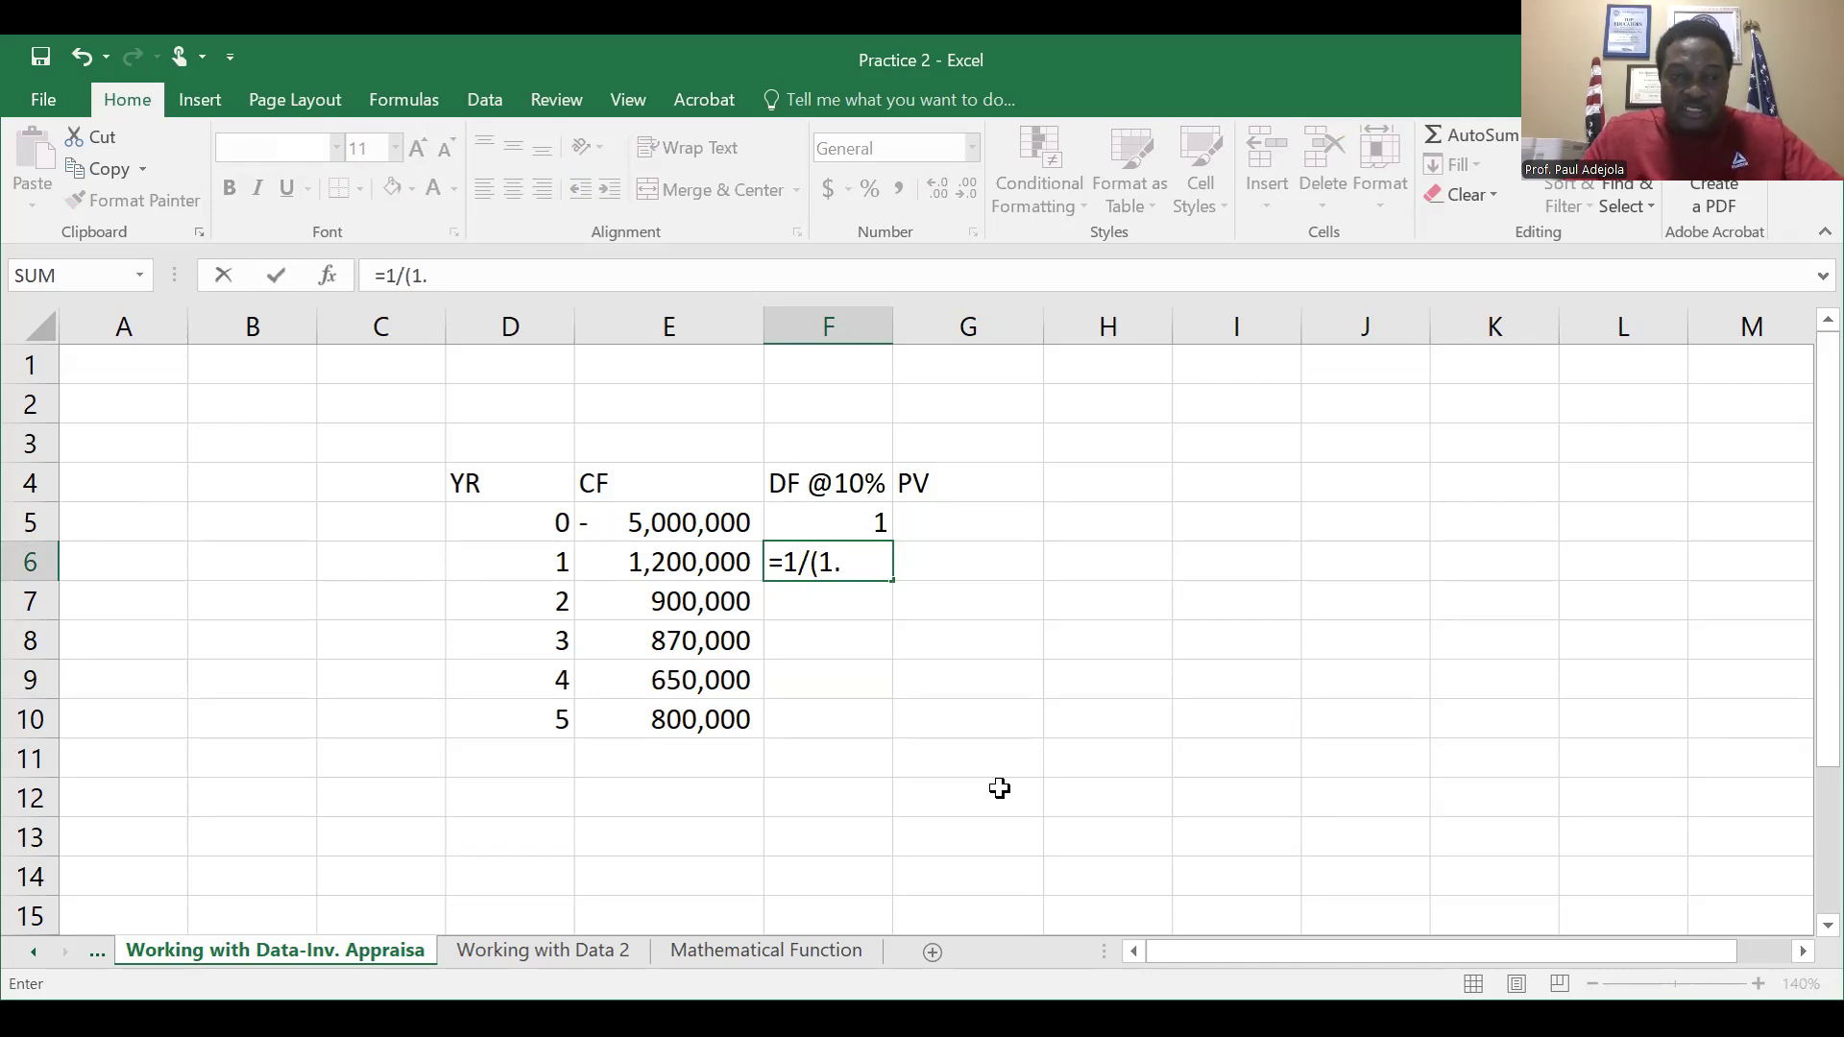
text(1)
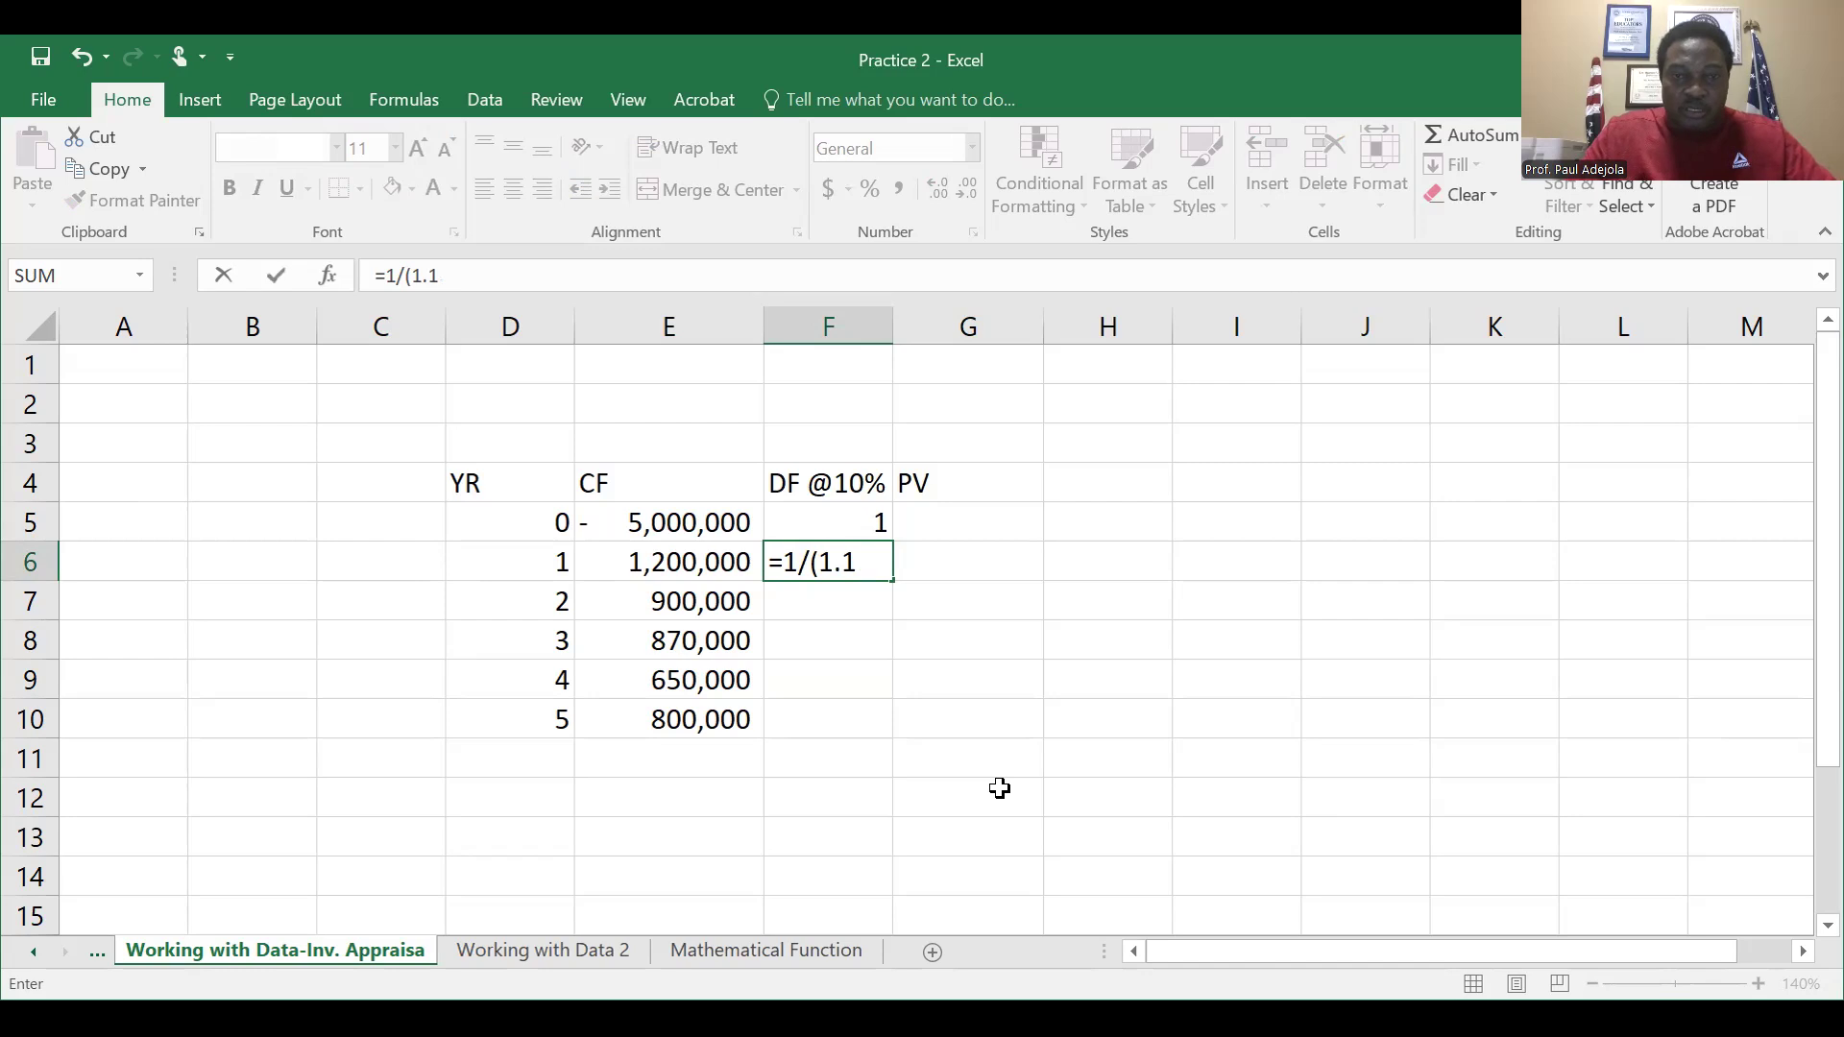
text())
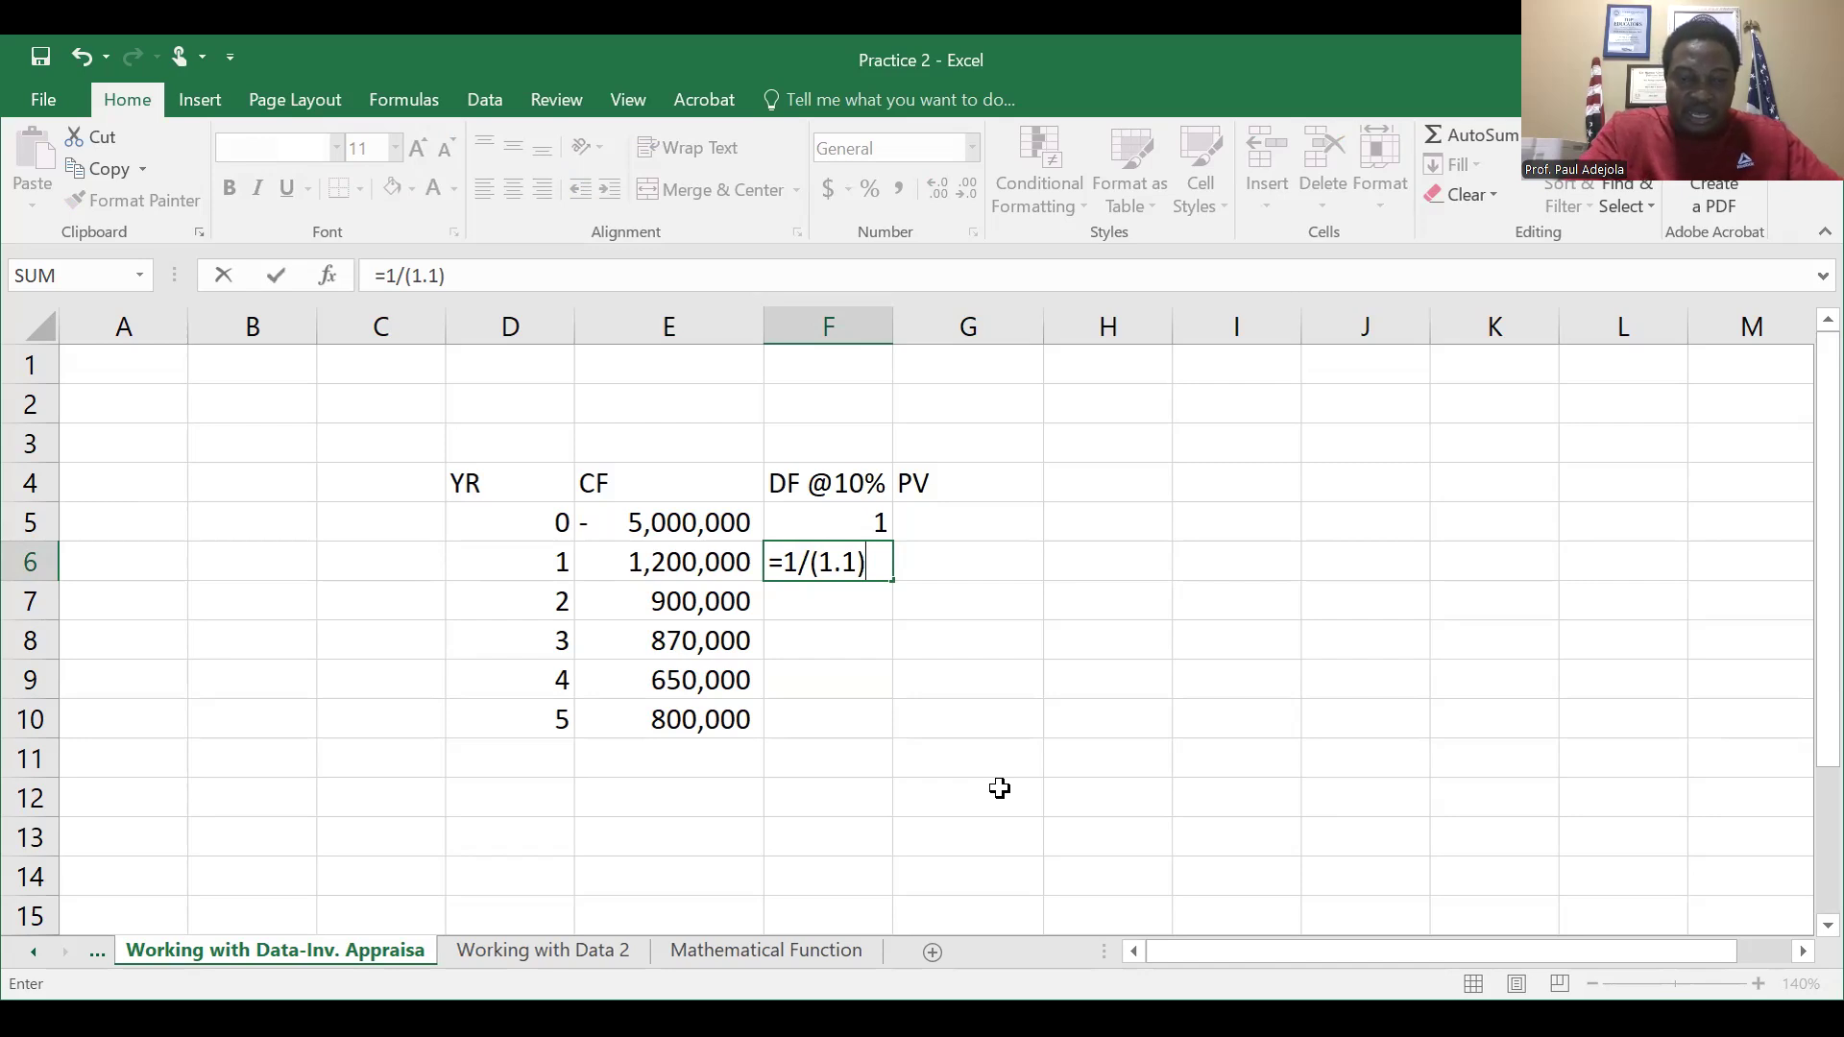
text(^)
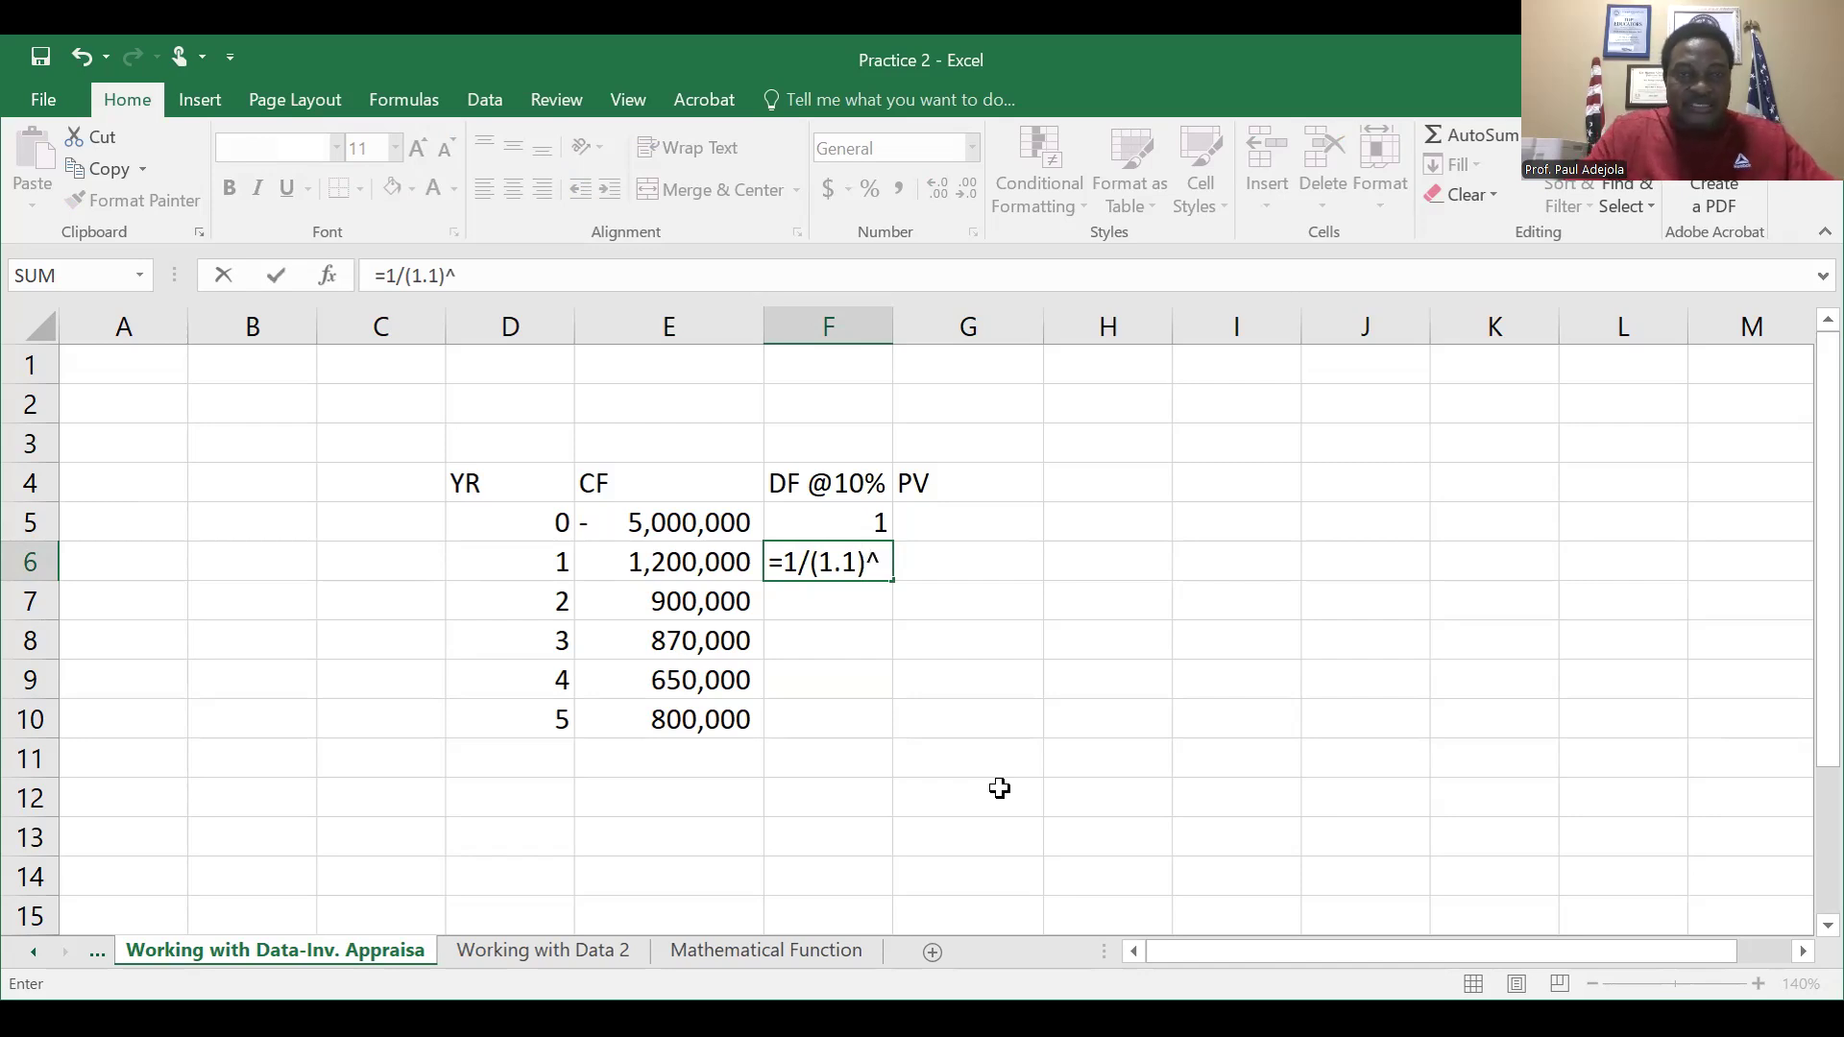
click(555, 564)
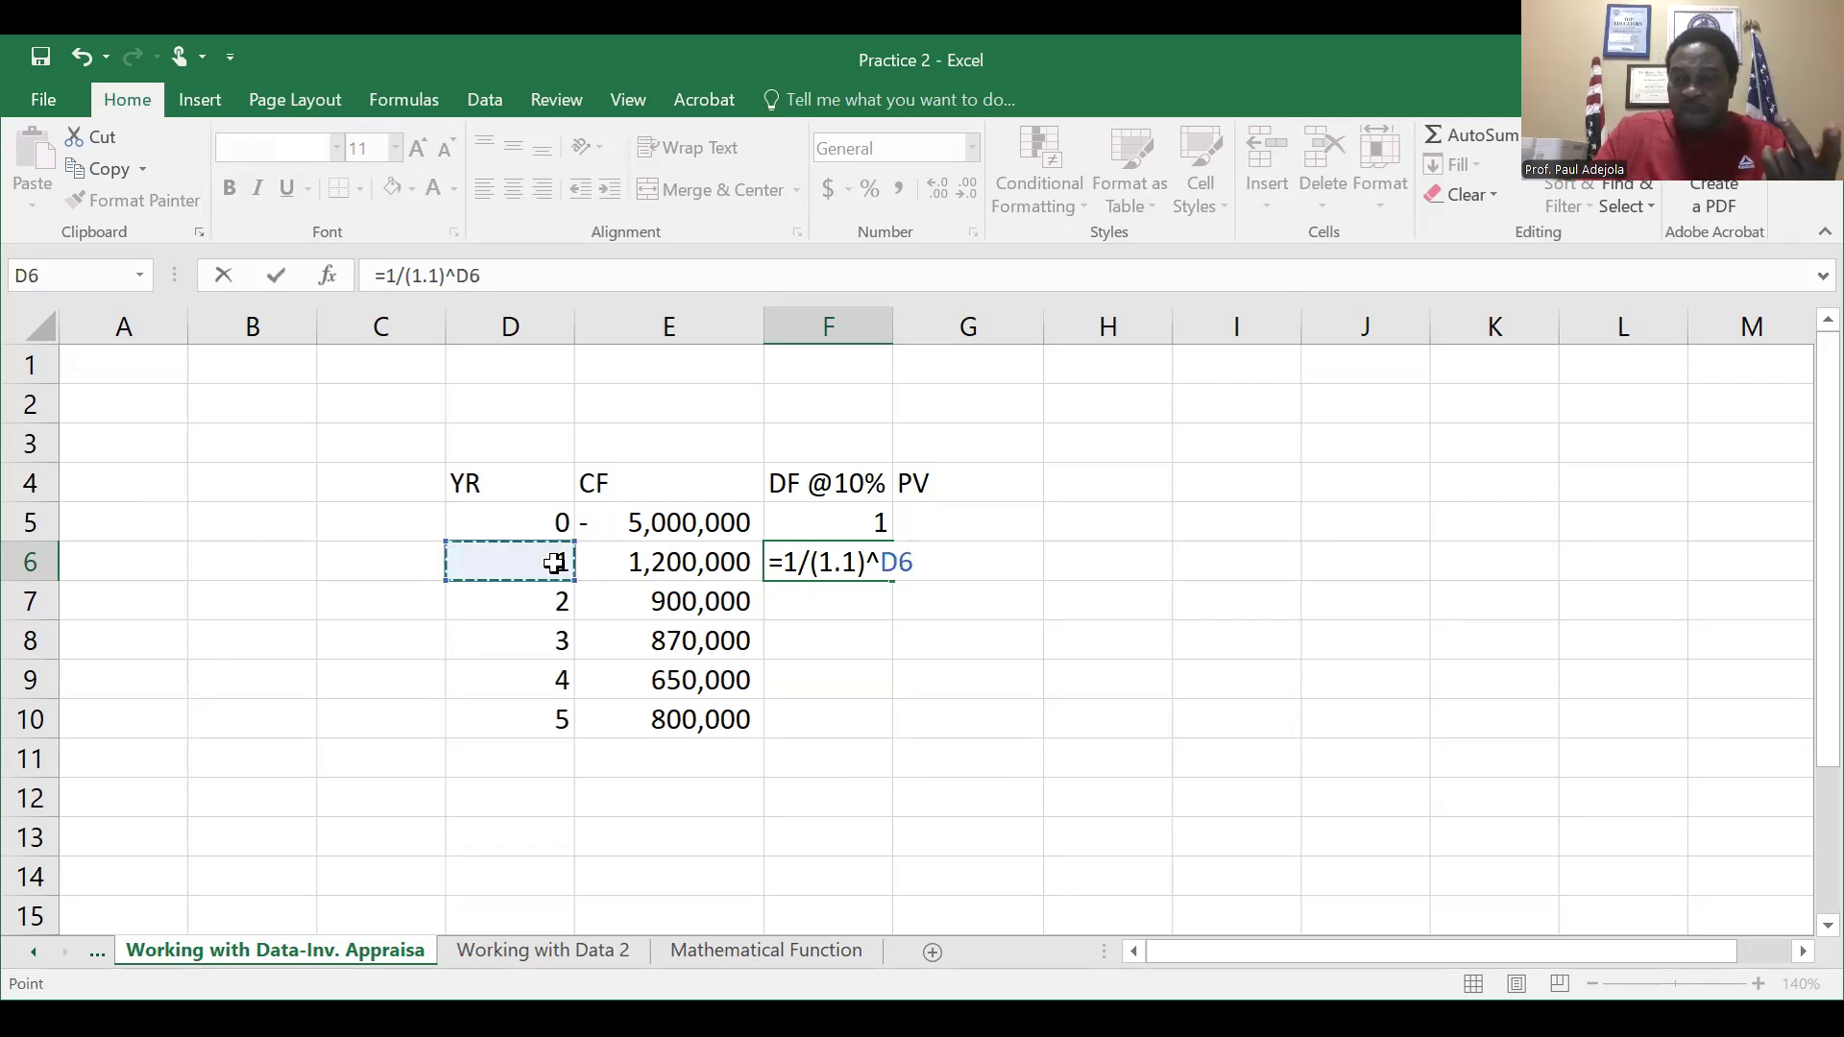
key(Return)
key(Up)
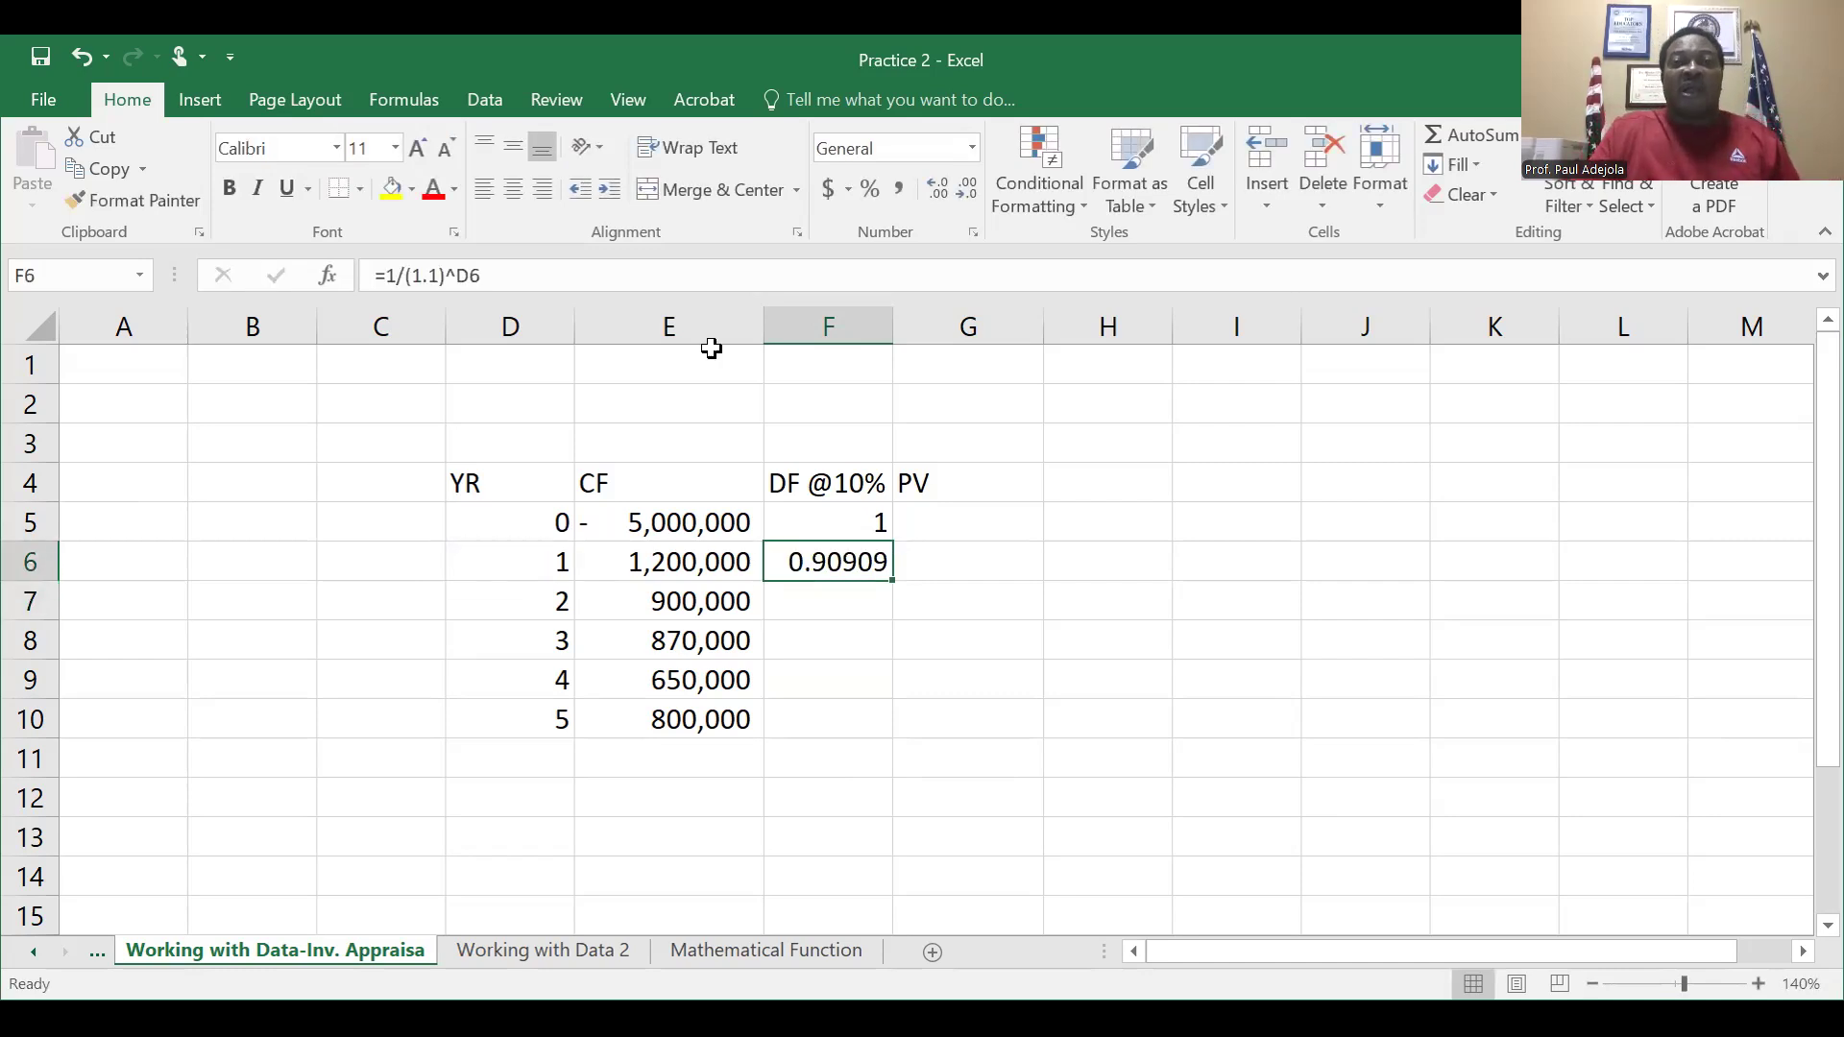
Format the year 1 discount factor in F6 to four decimal places and fill its formula down to F10.
click(964, 190)
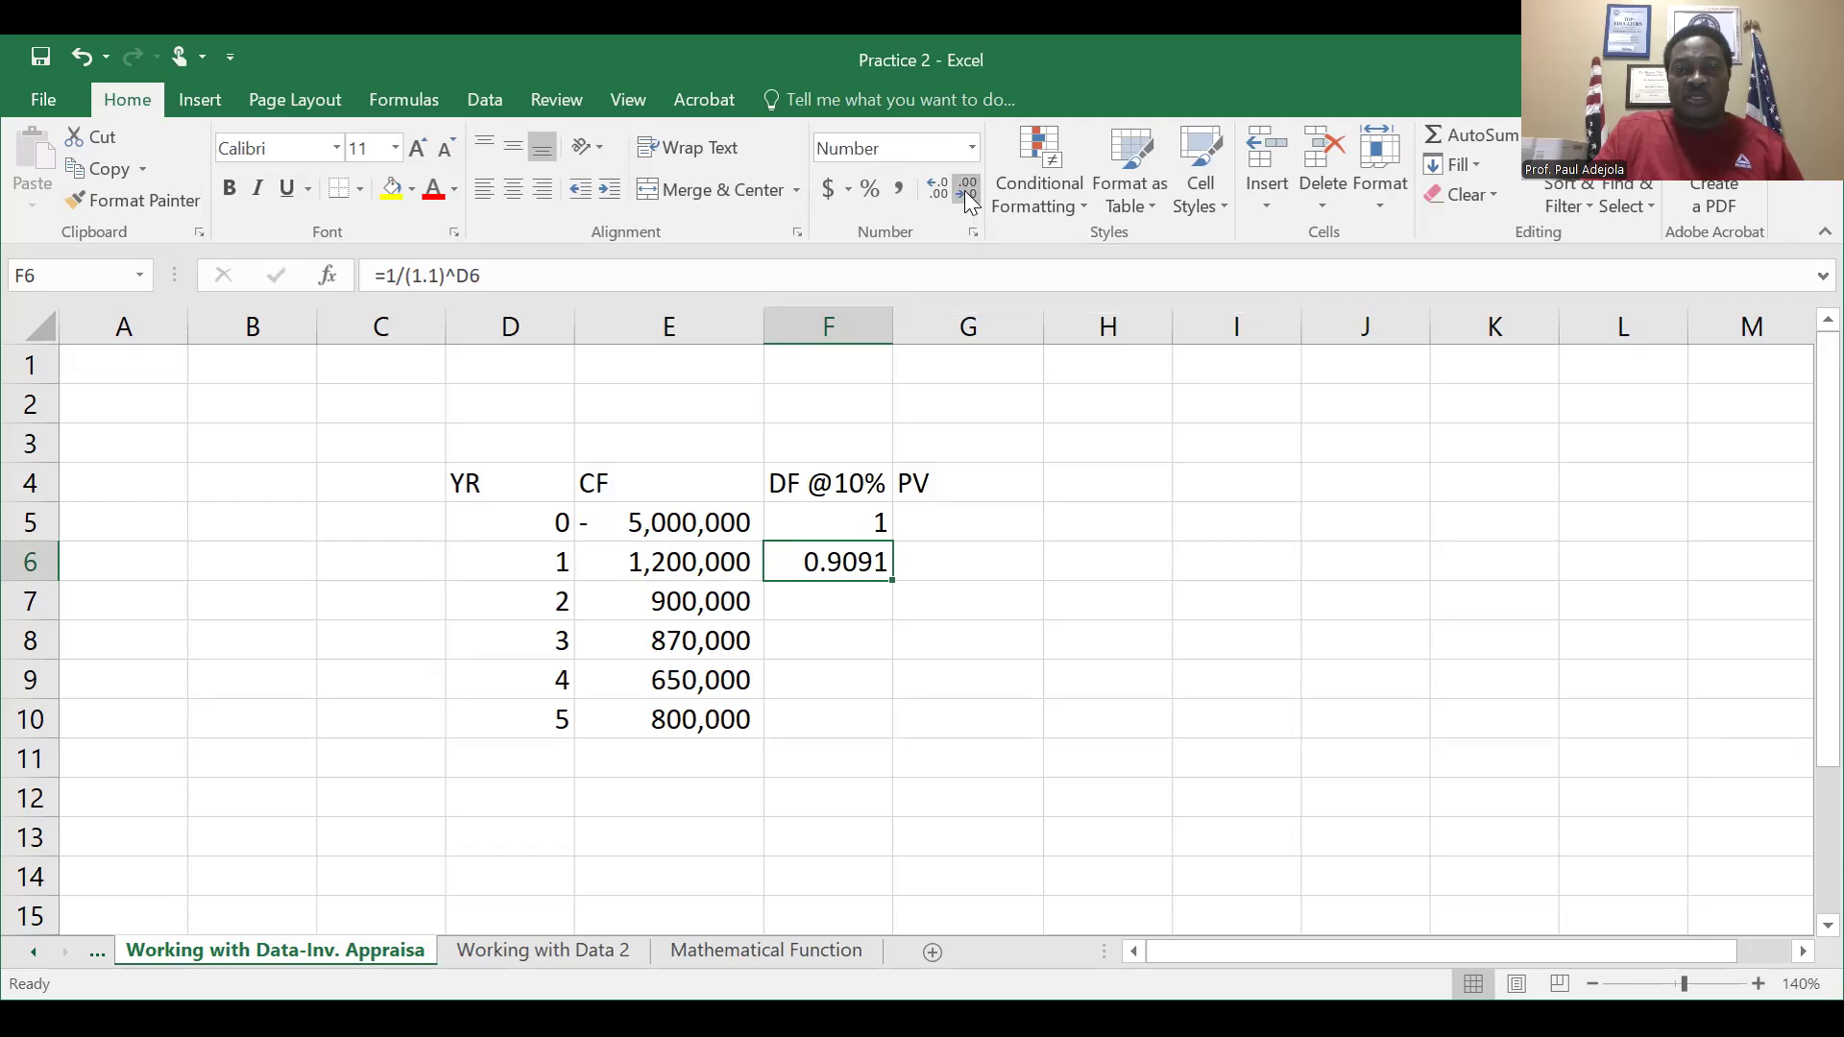
click(890, 590)
click(871, 559)
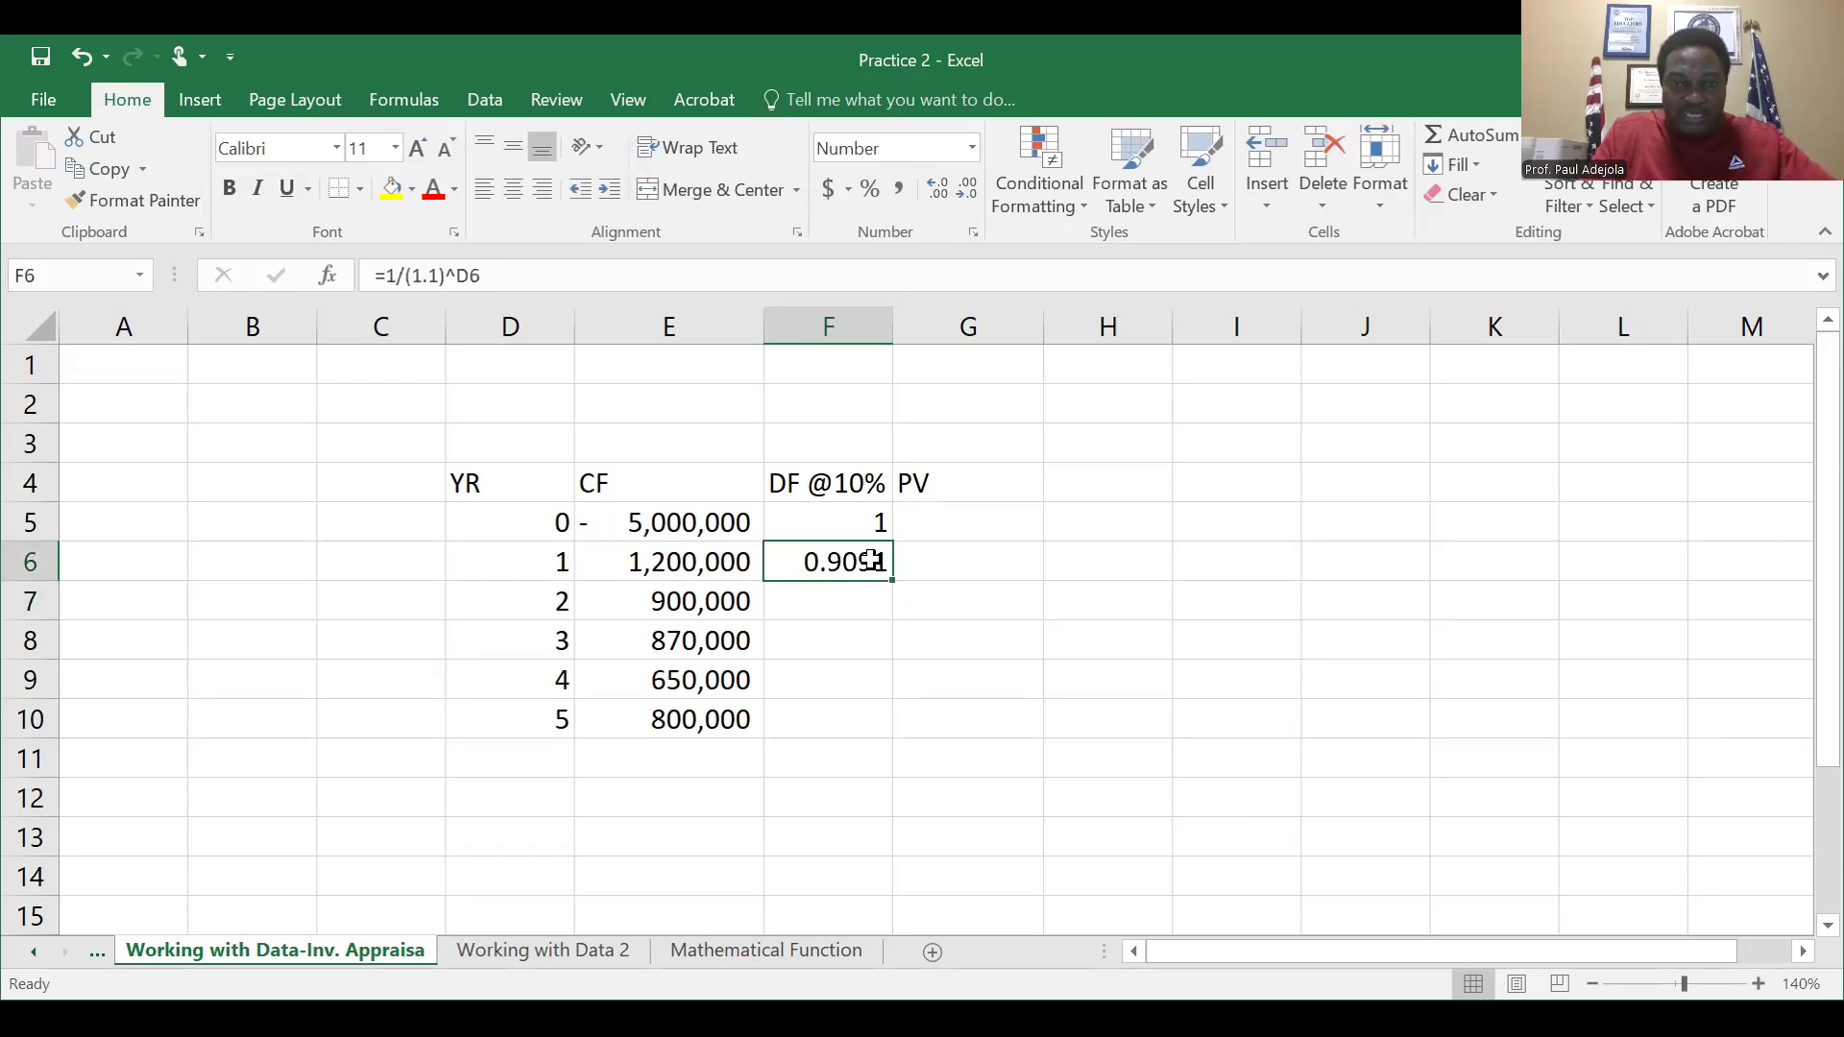
drag(890, 582, 901, 756)
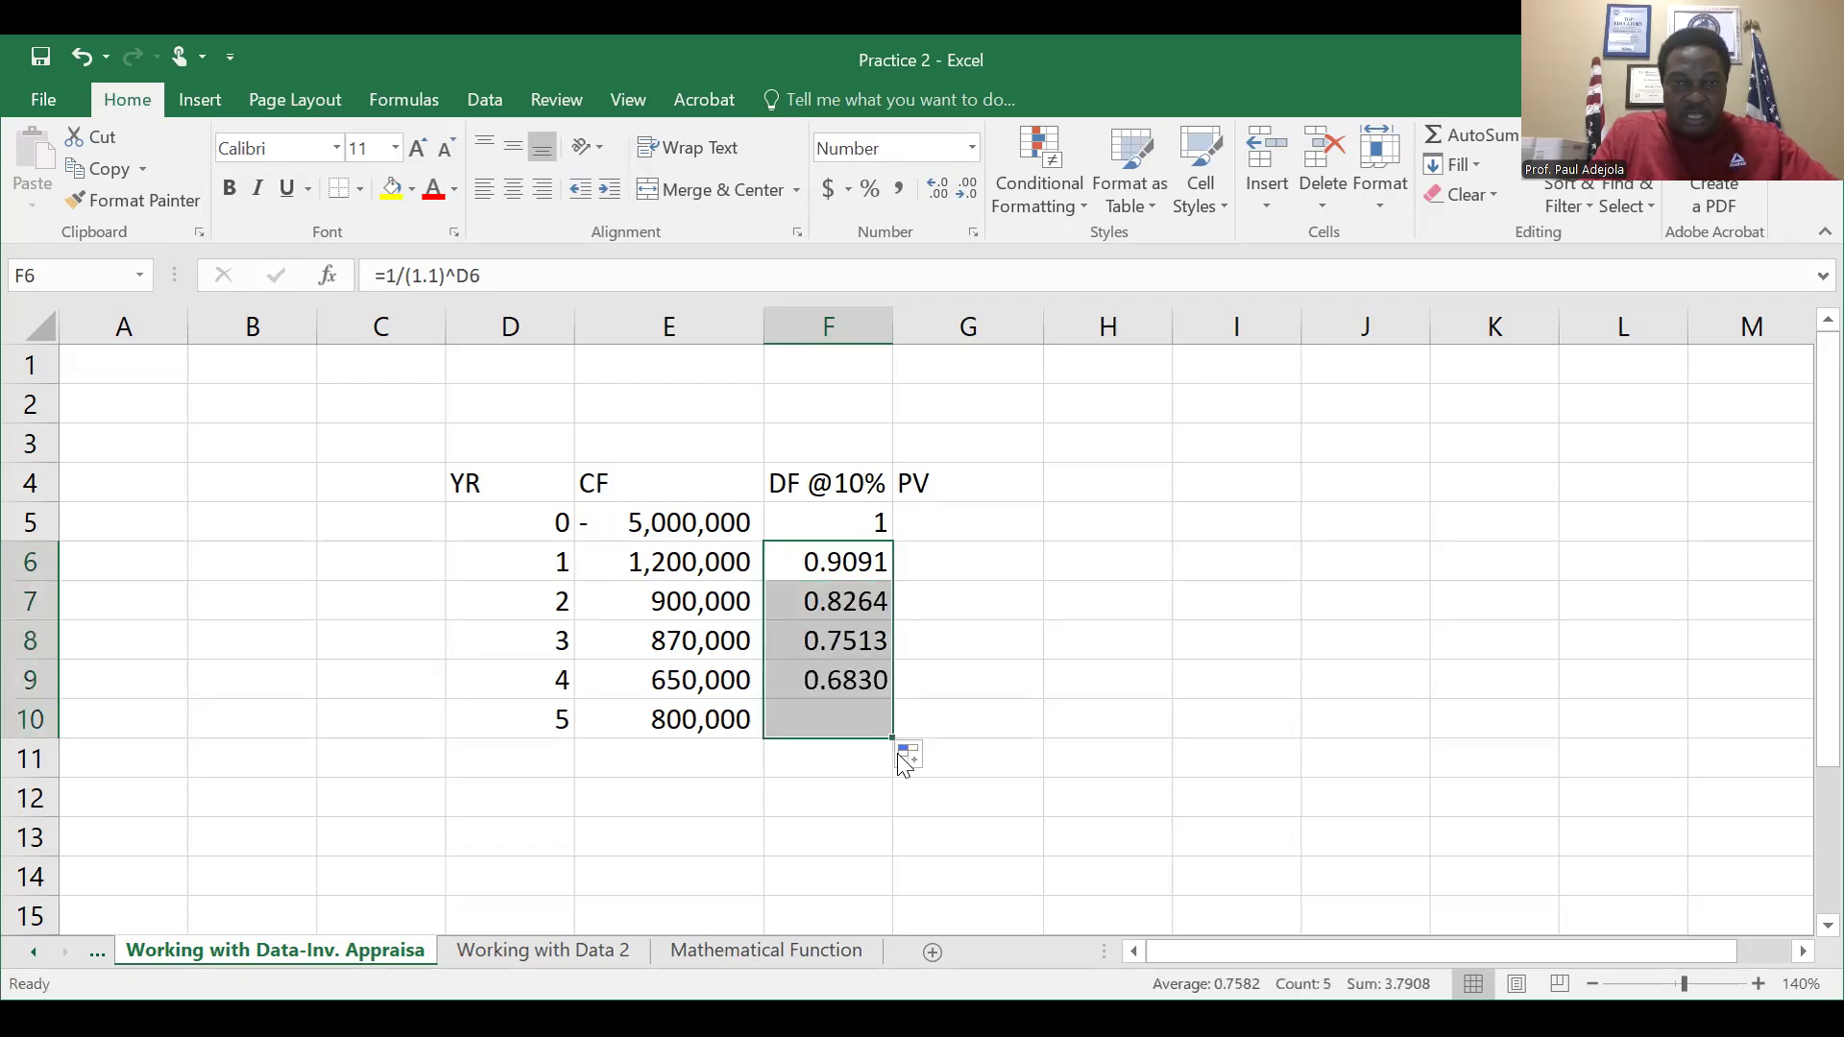
click(1140, 723)
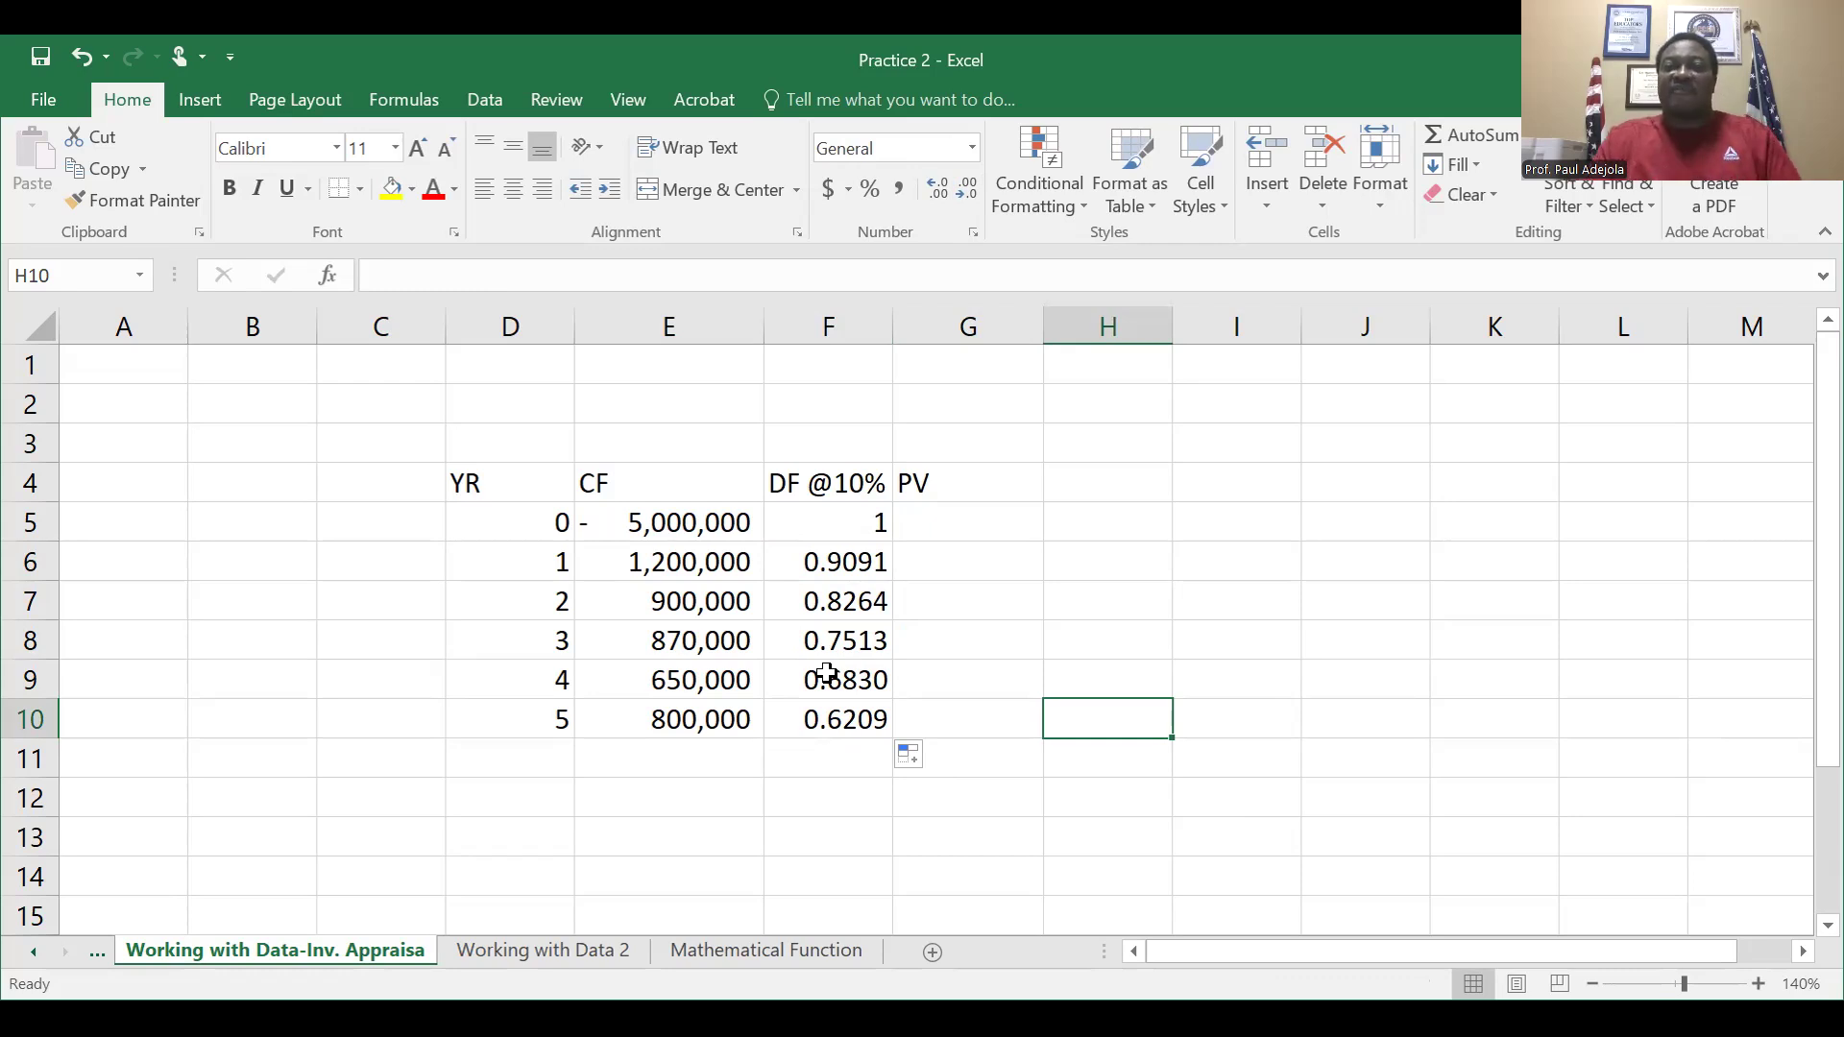
Calculate the year 0 present value in G5 with the formula =E5*F5.
click(936, 524)
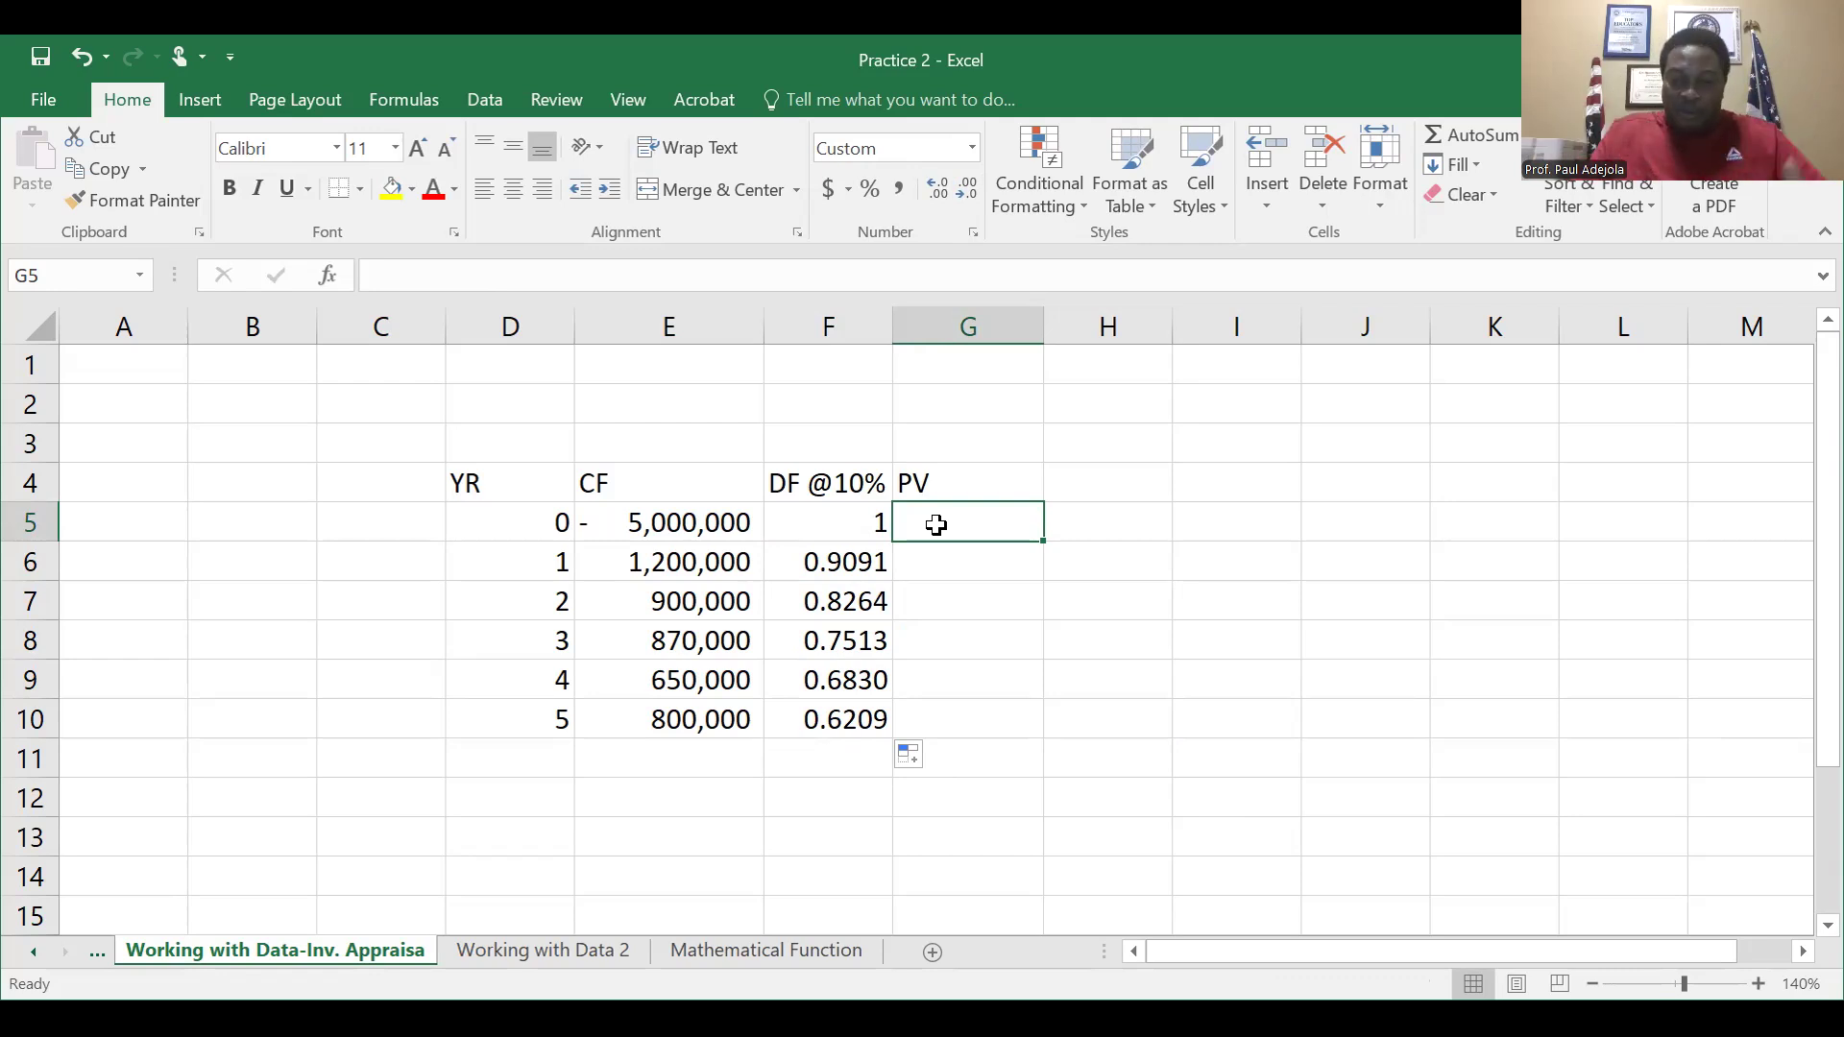
key(Left)
click(936, 524)
key(Left)
click(937, 524)
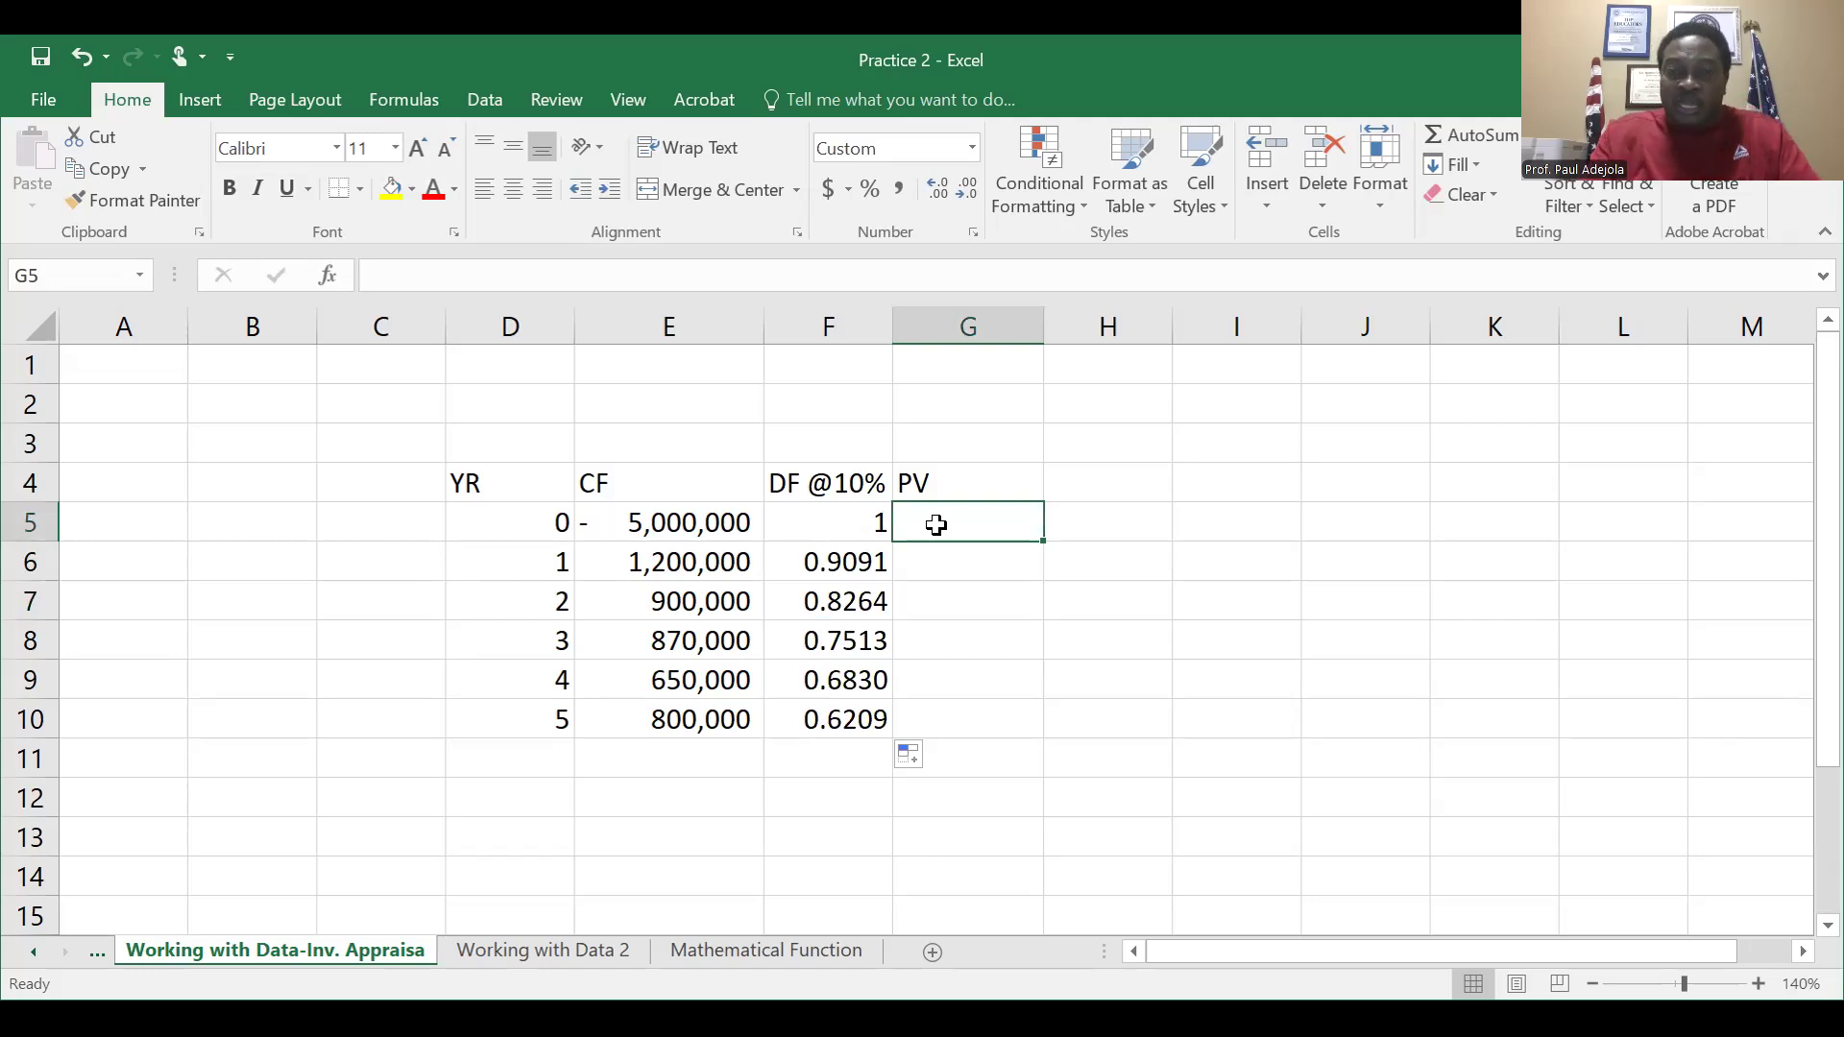
text(=)
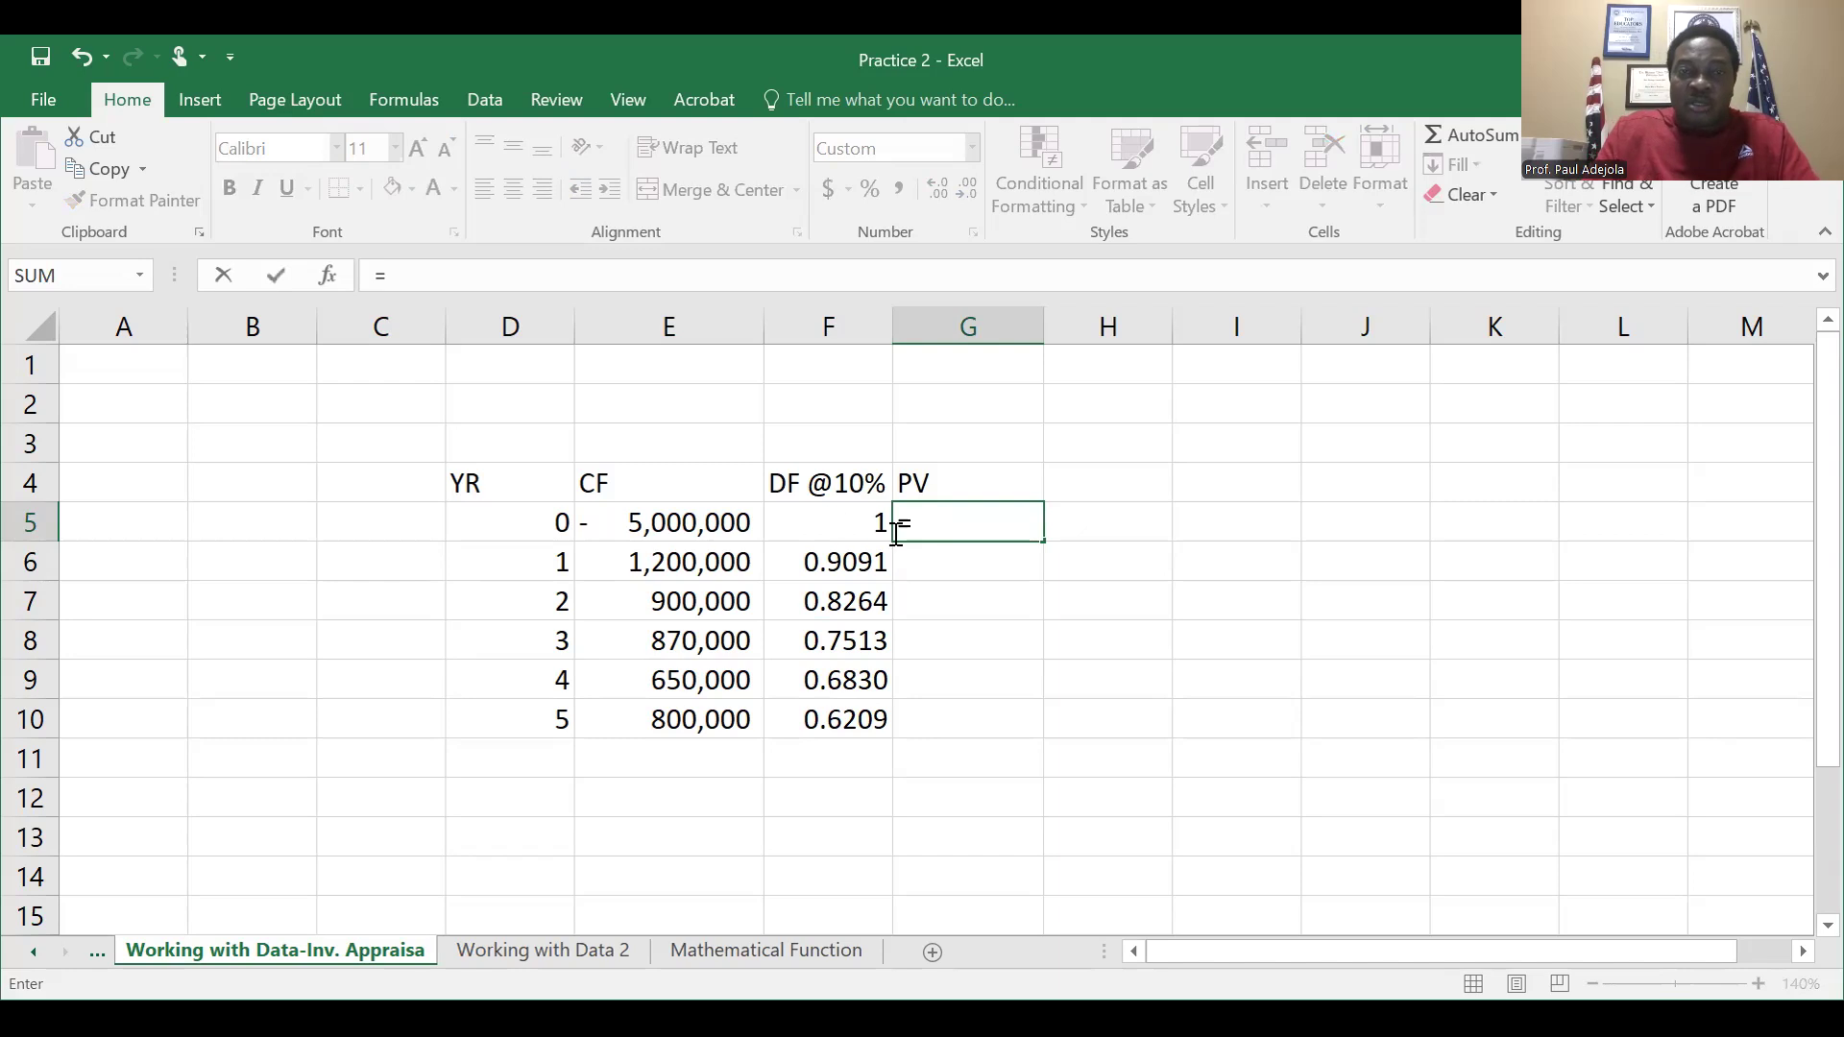
click(718, 522)
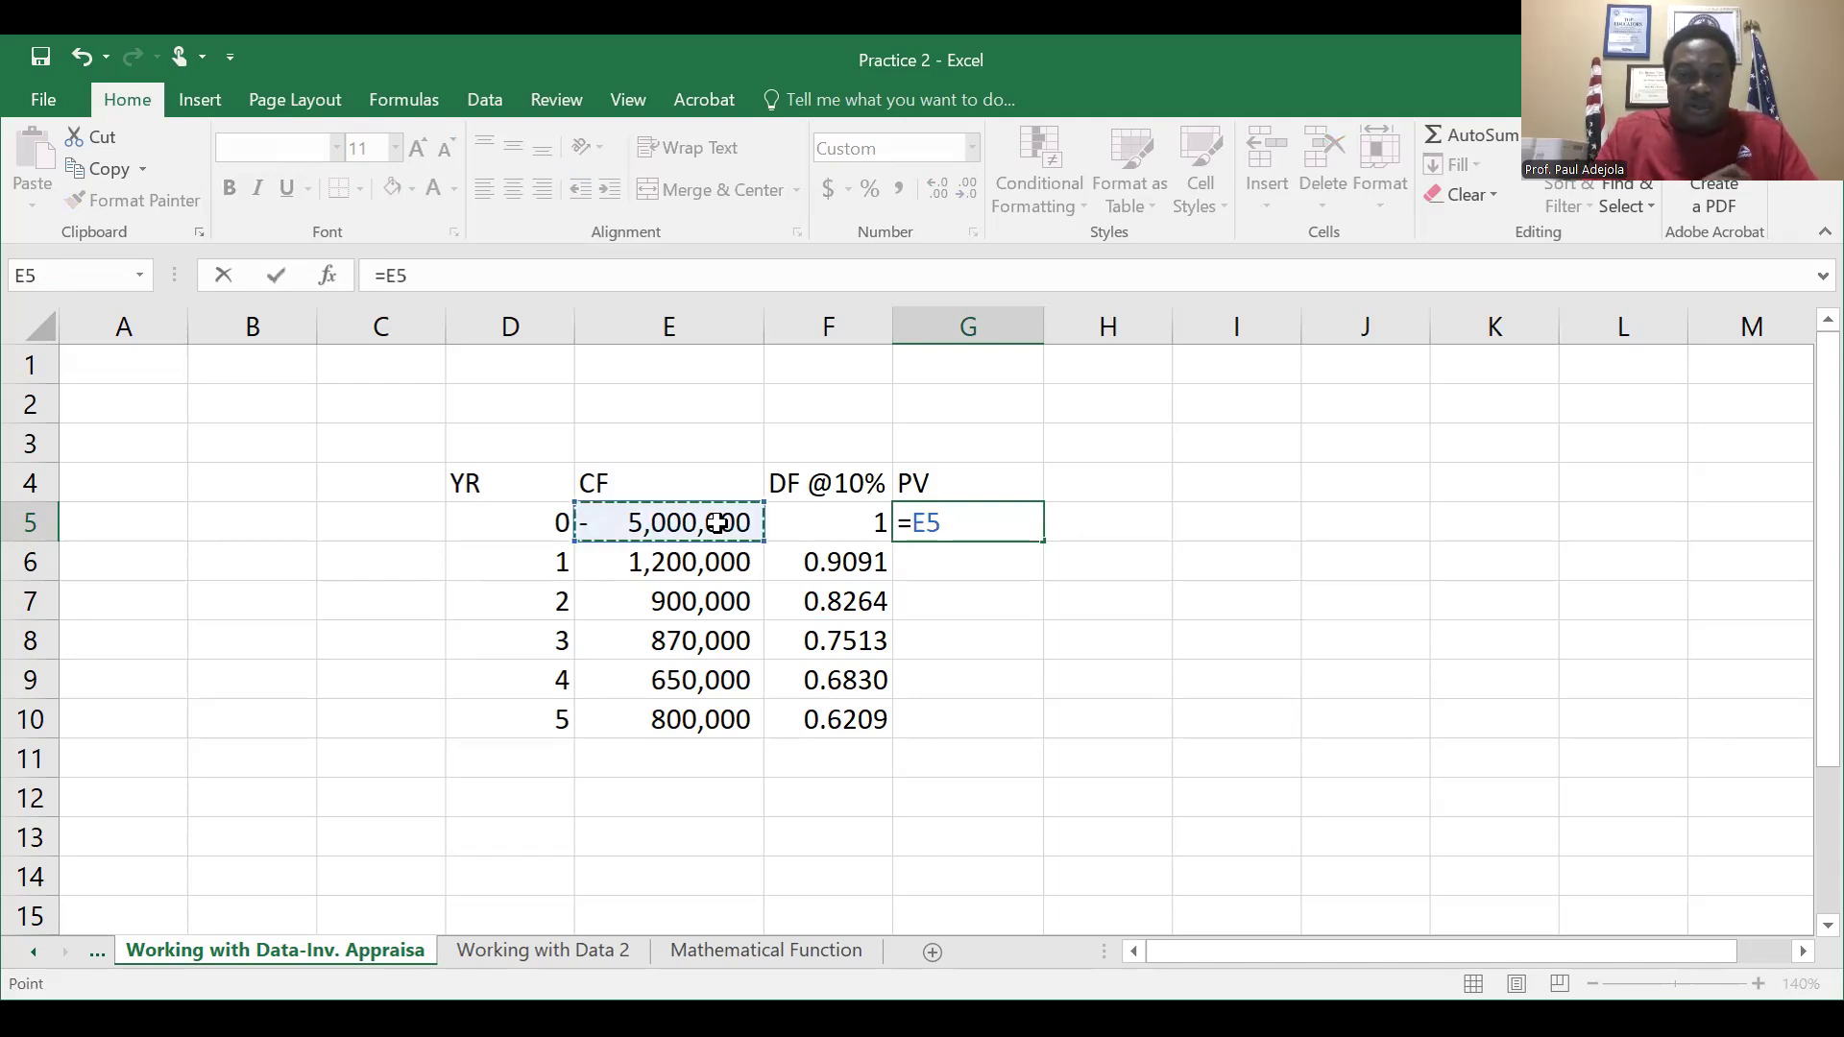
text(*)
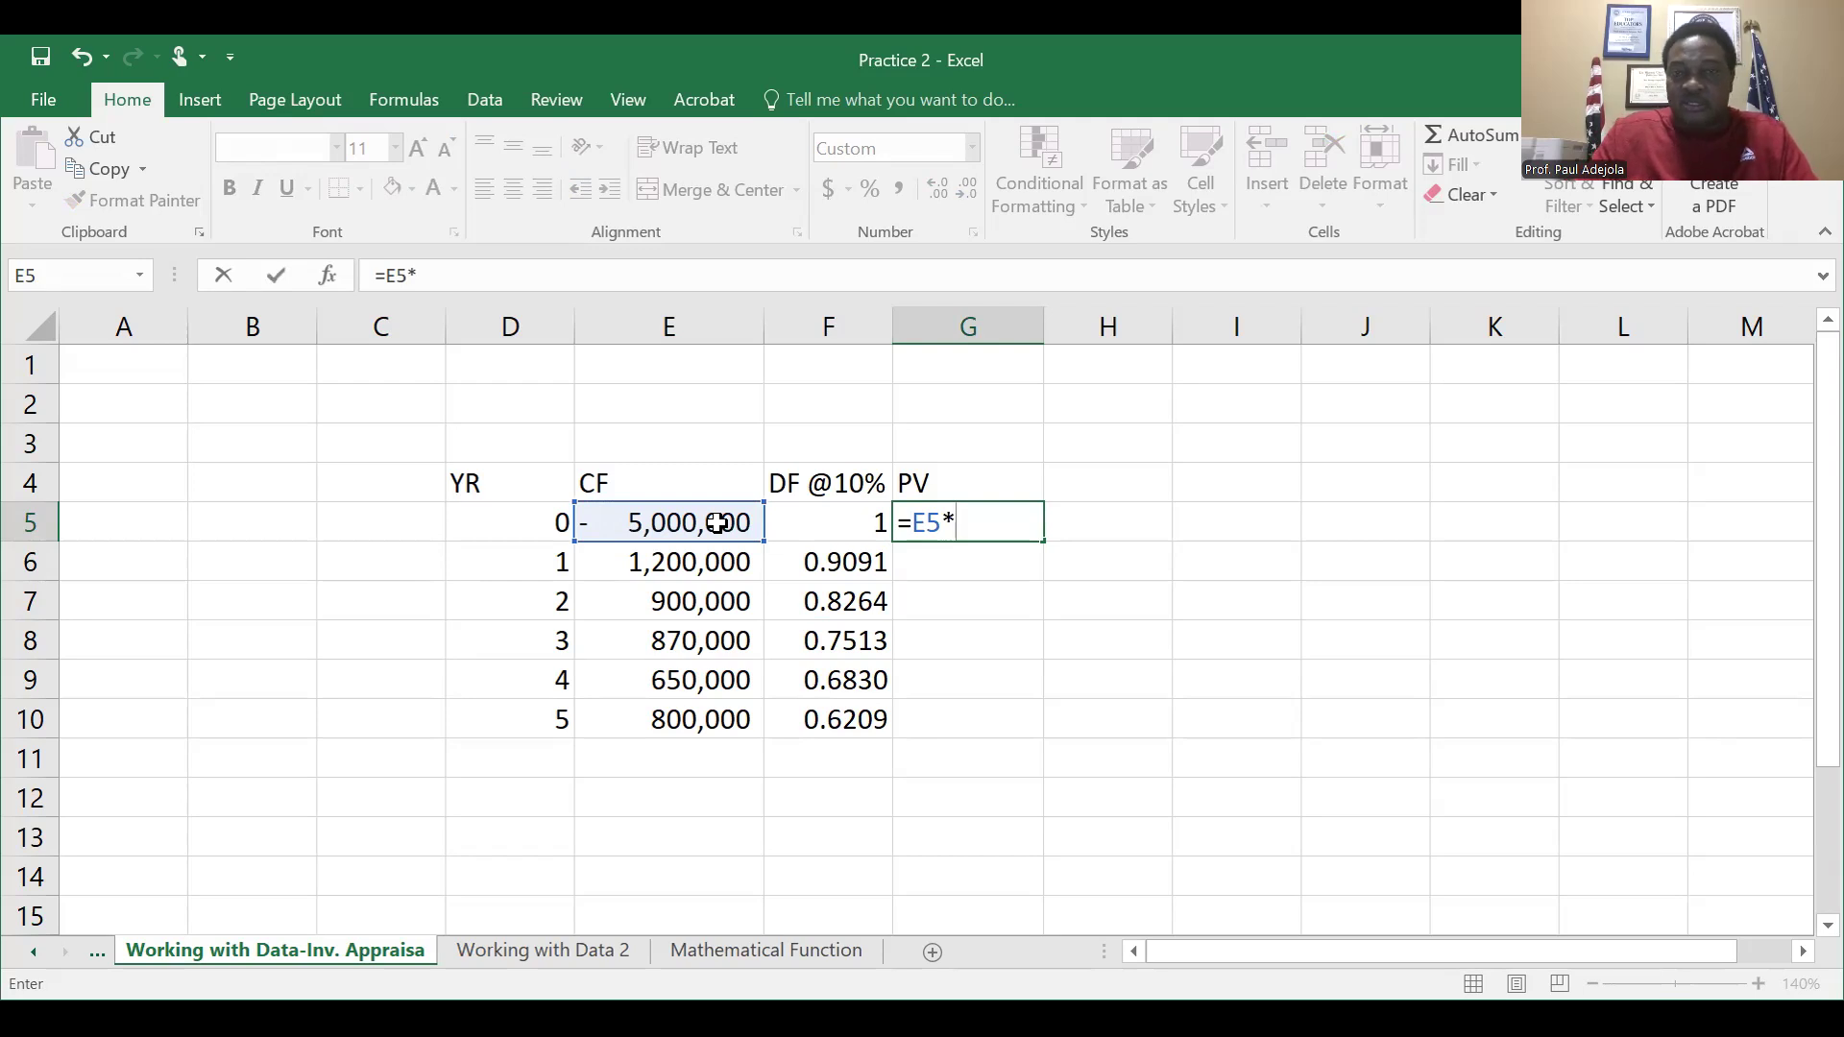
click(818, 513)
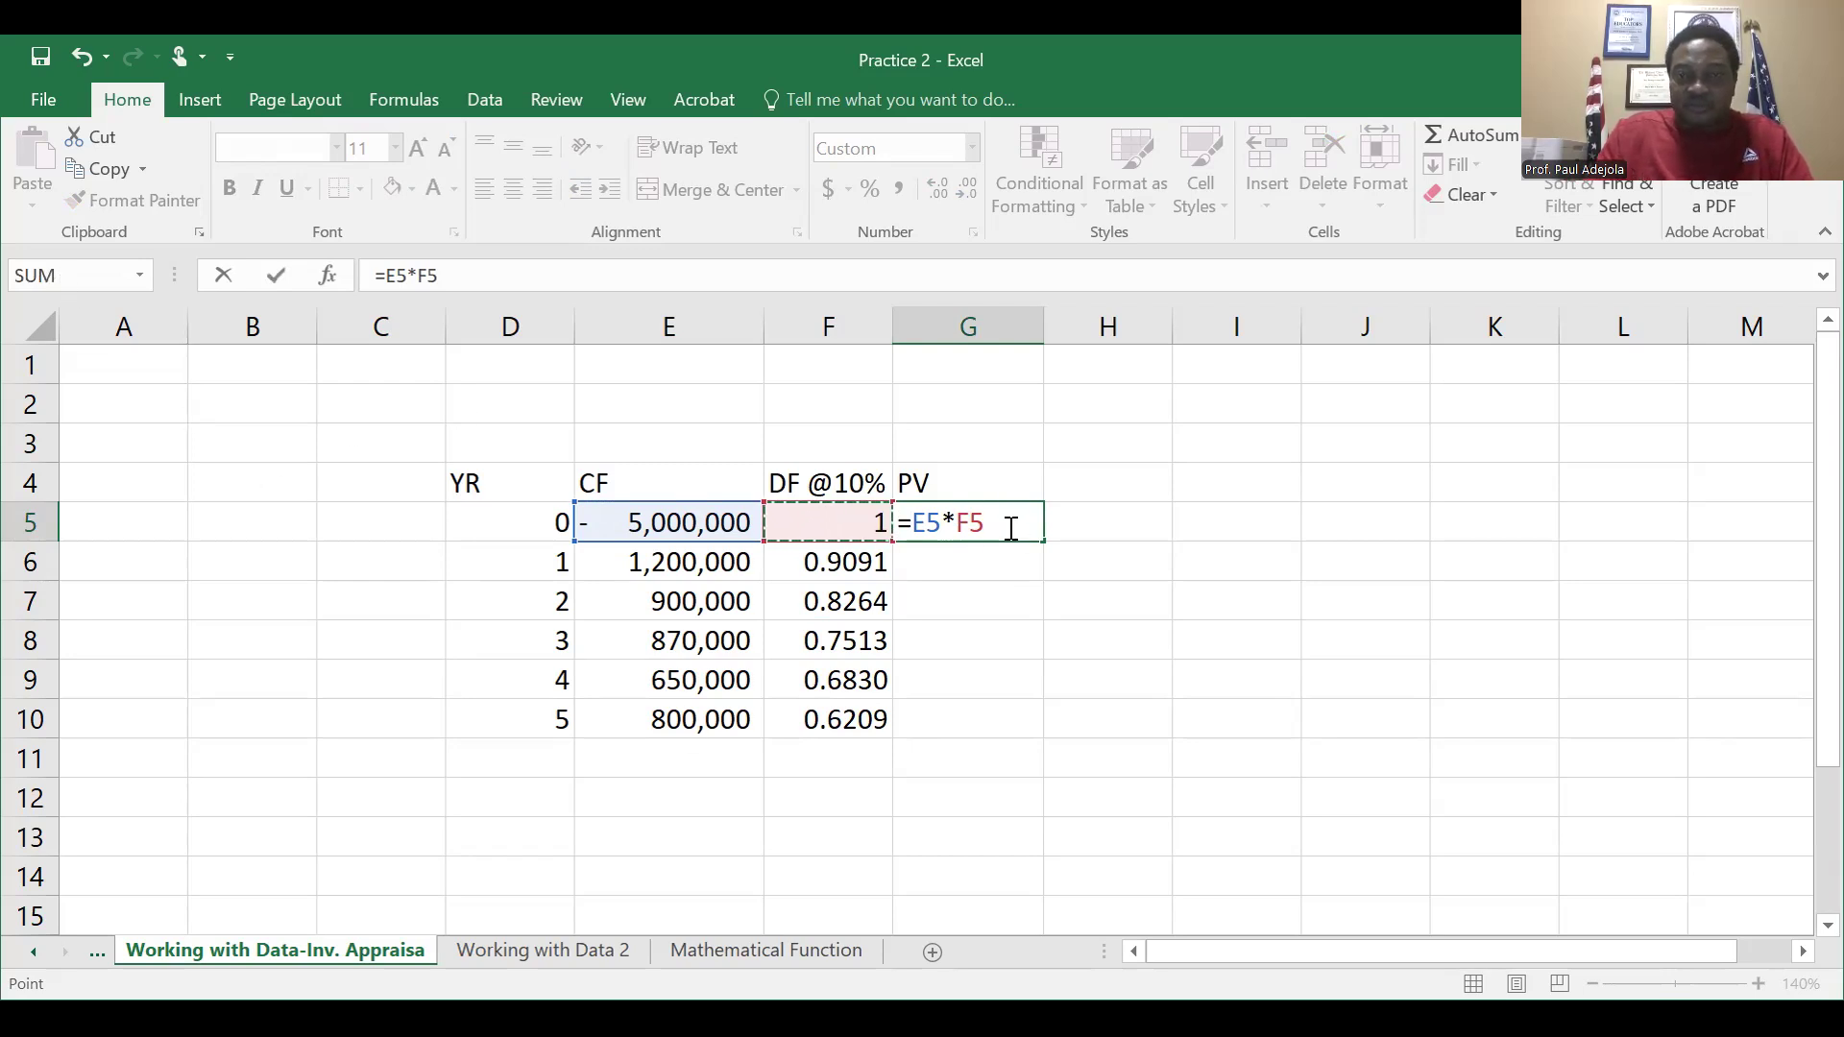
key(Return)
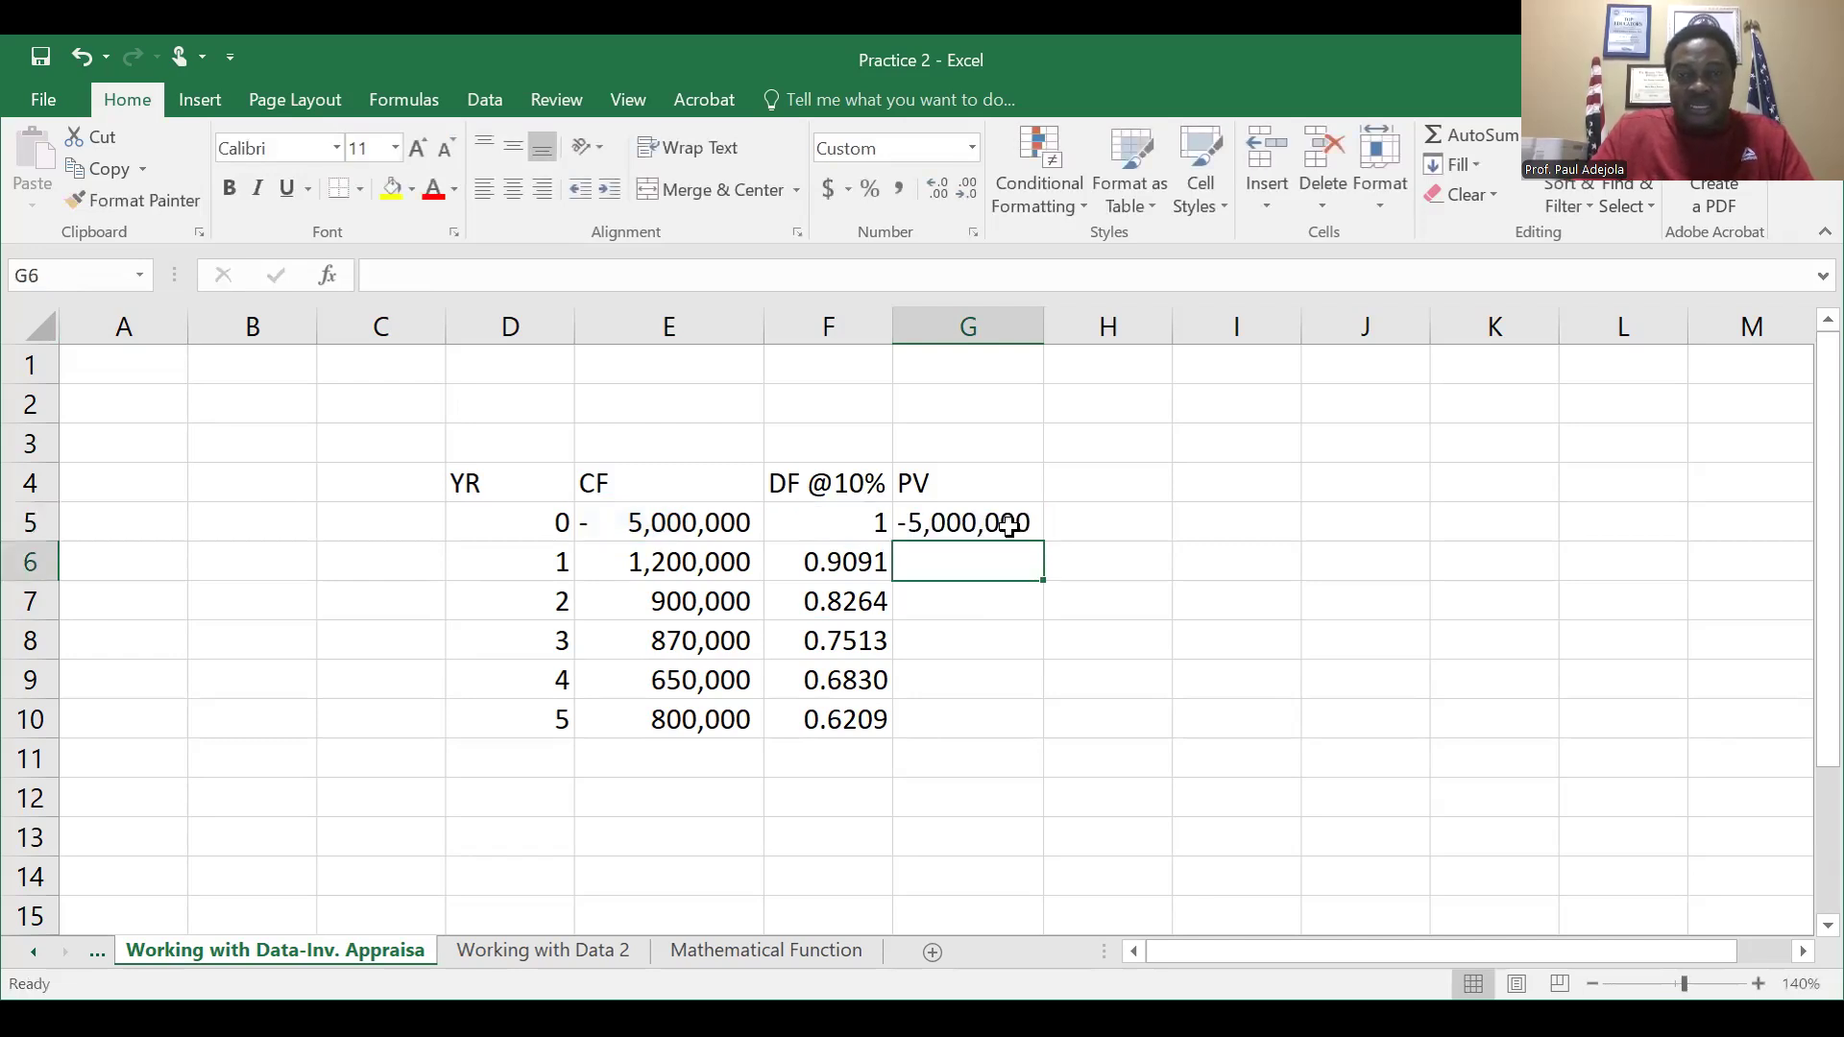
click(1008, 524)
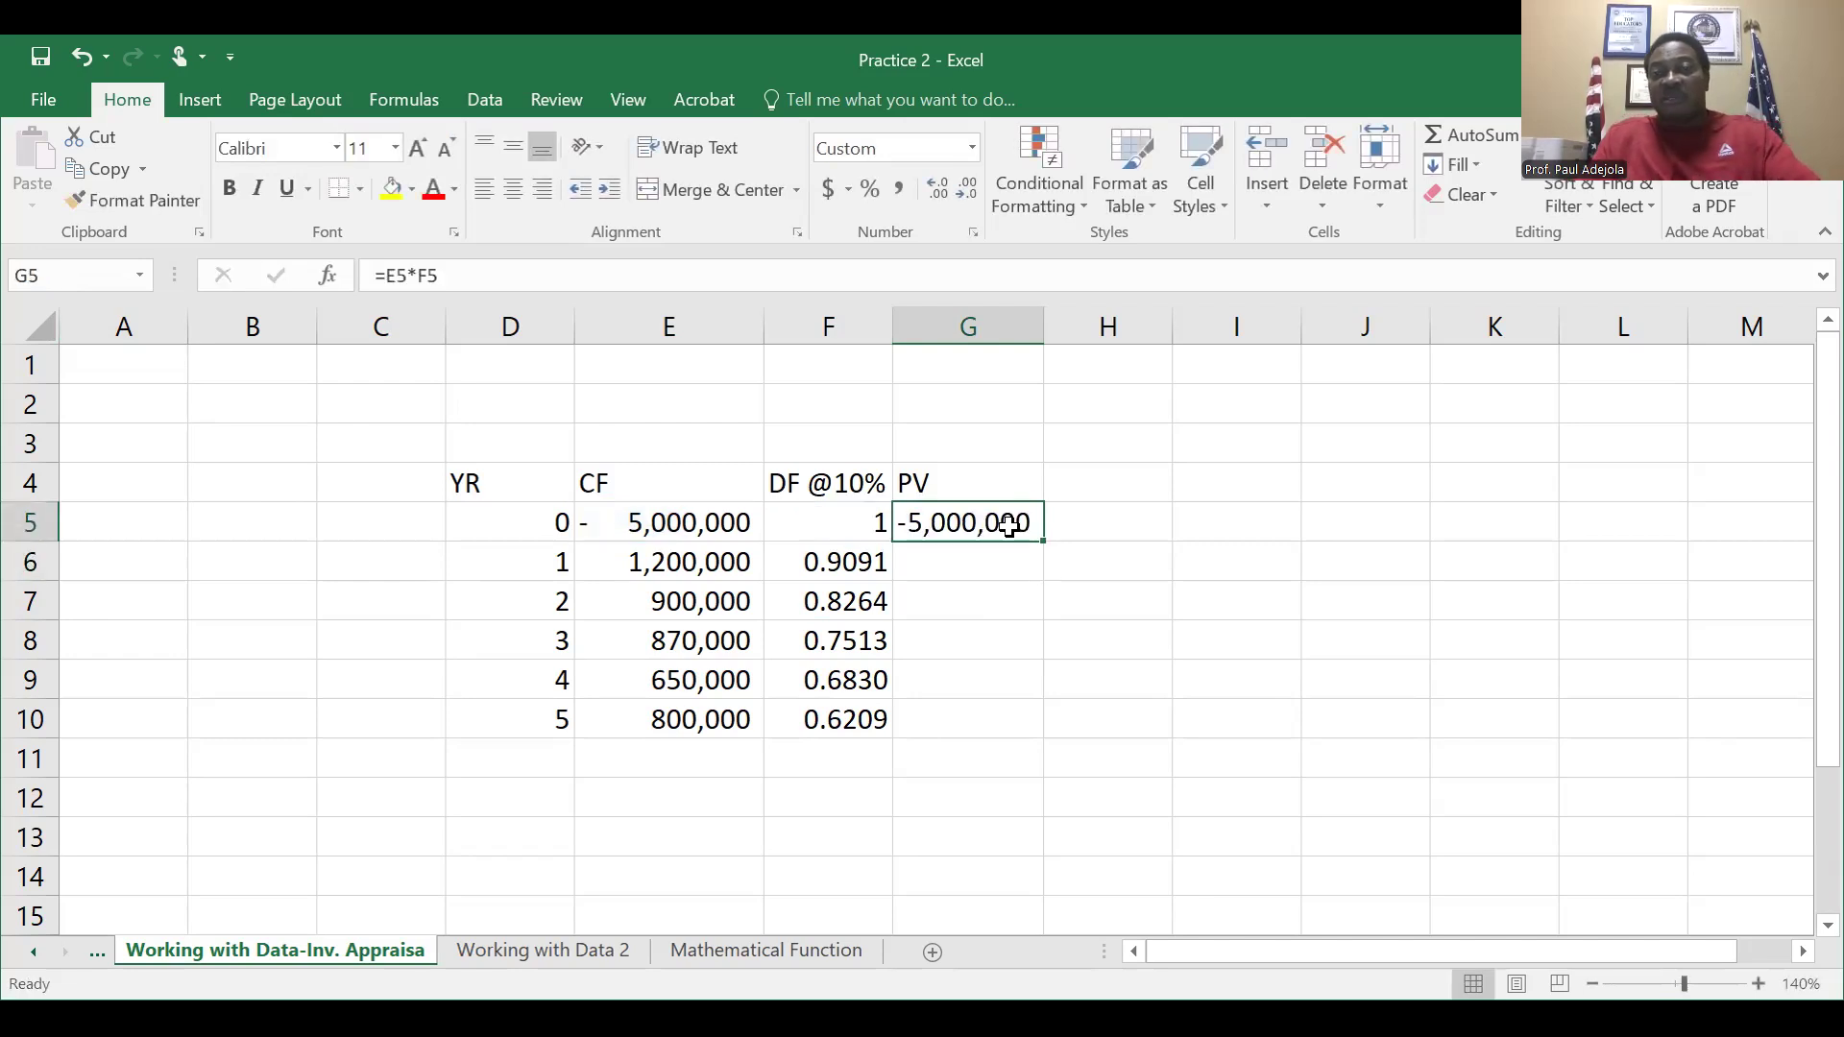
key(Return)
click(1008, 524)
key(Return)
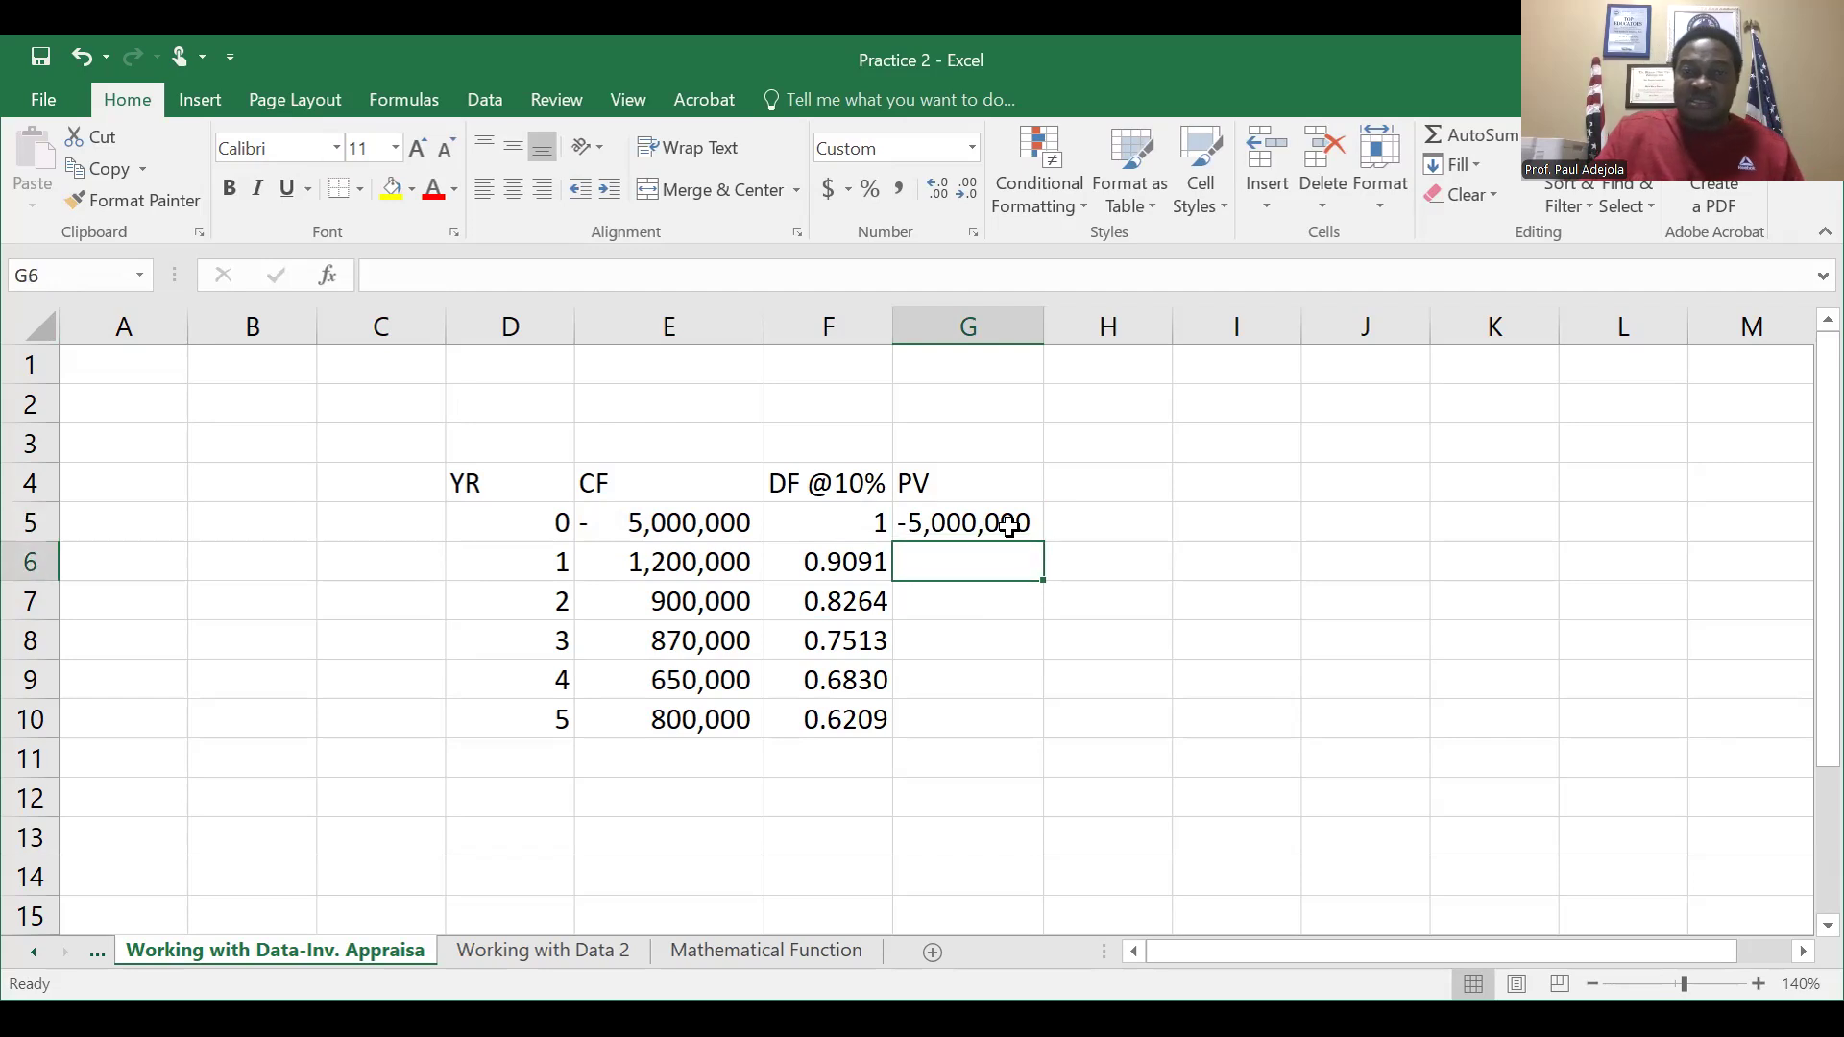
click(1008, 524)
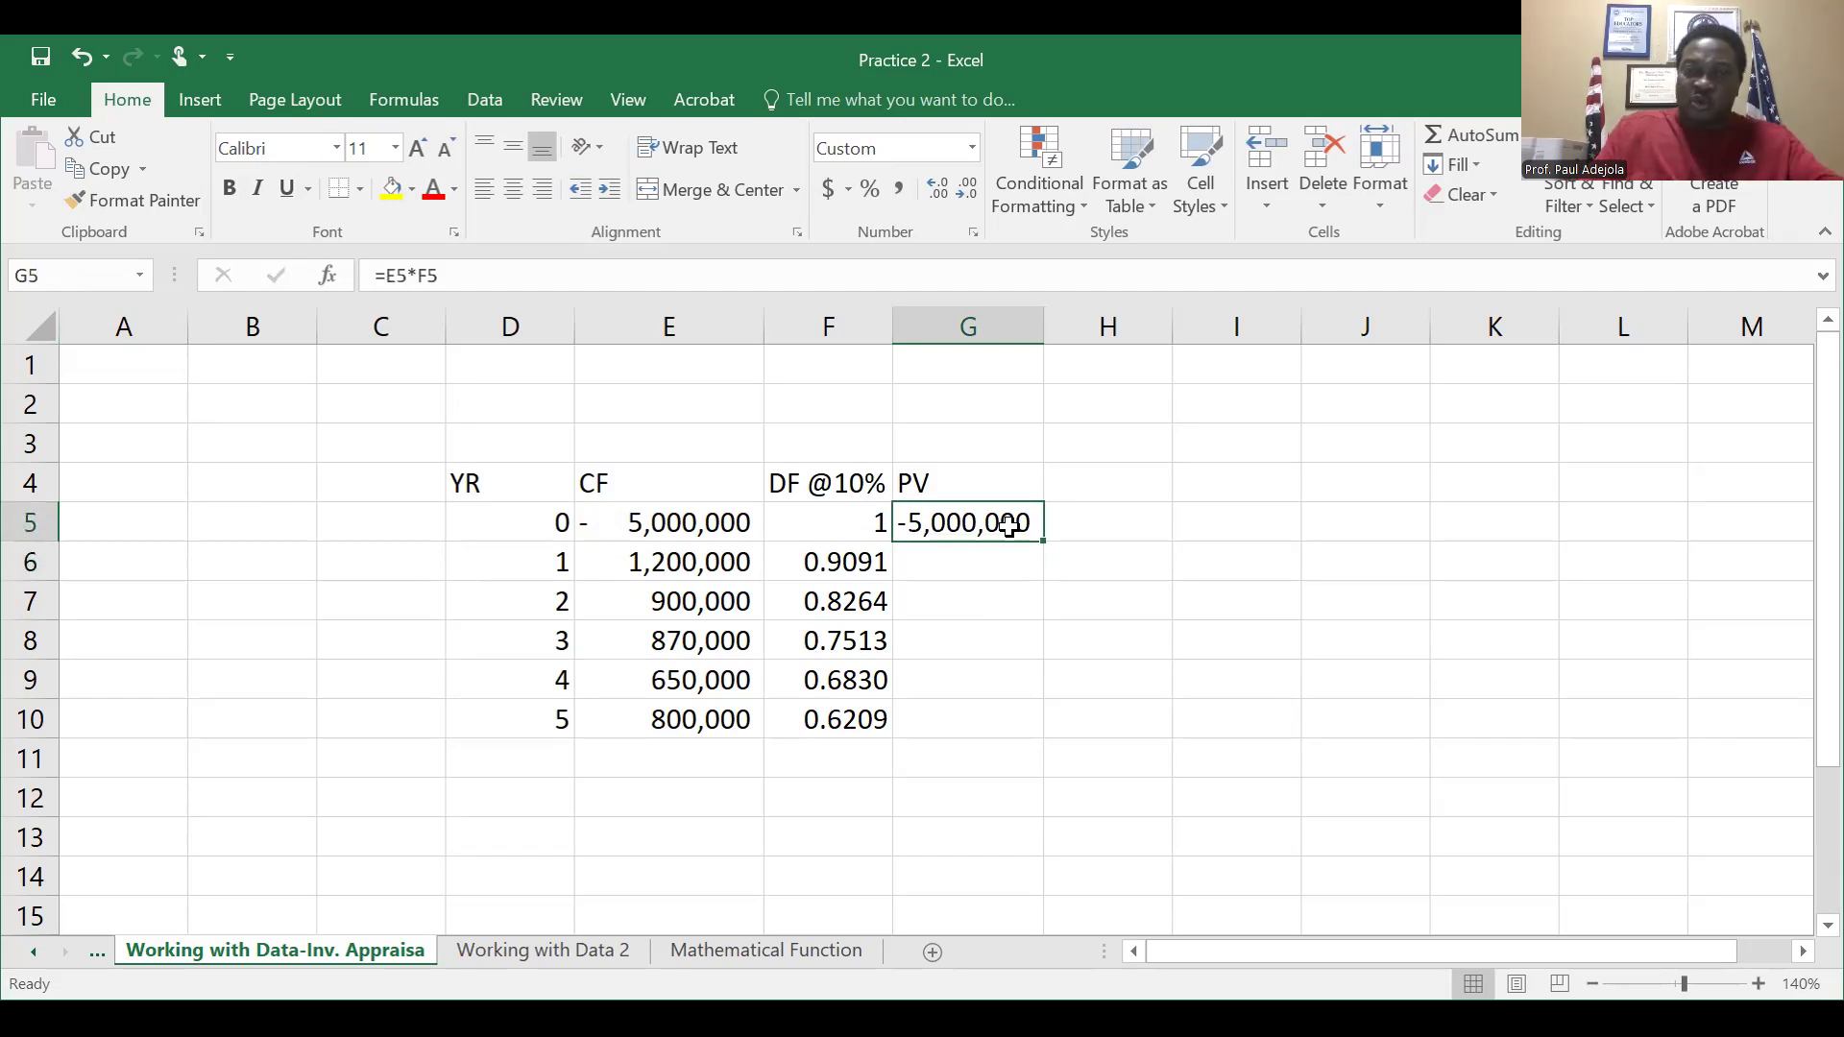
key(Return)
key(Return)
key(Up)
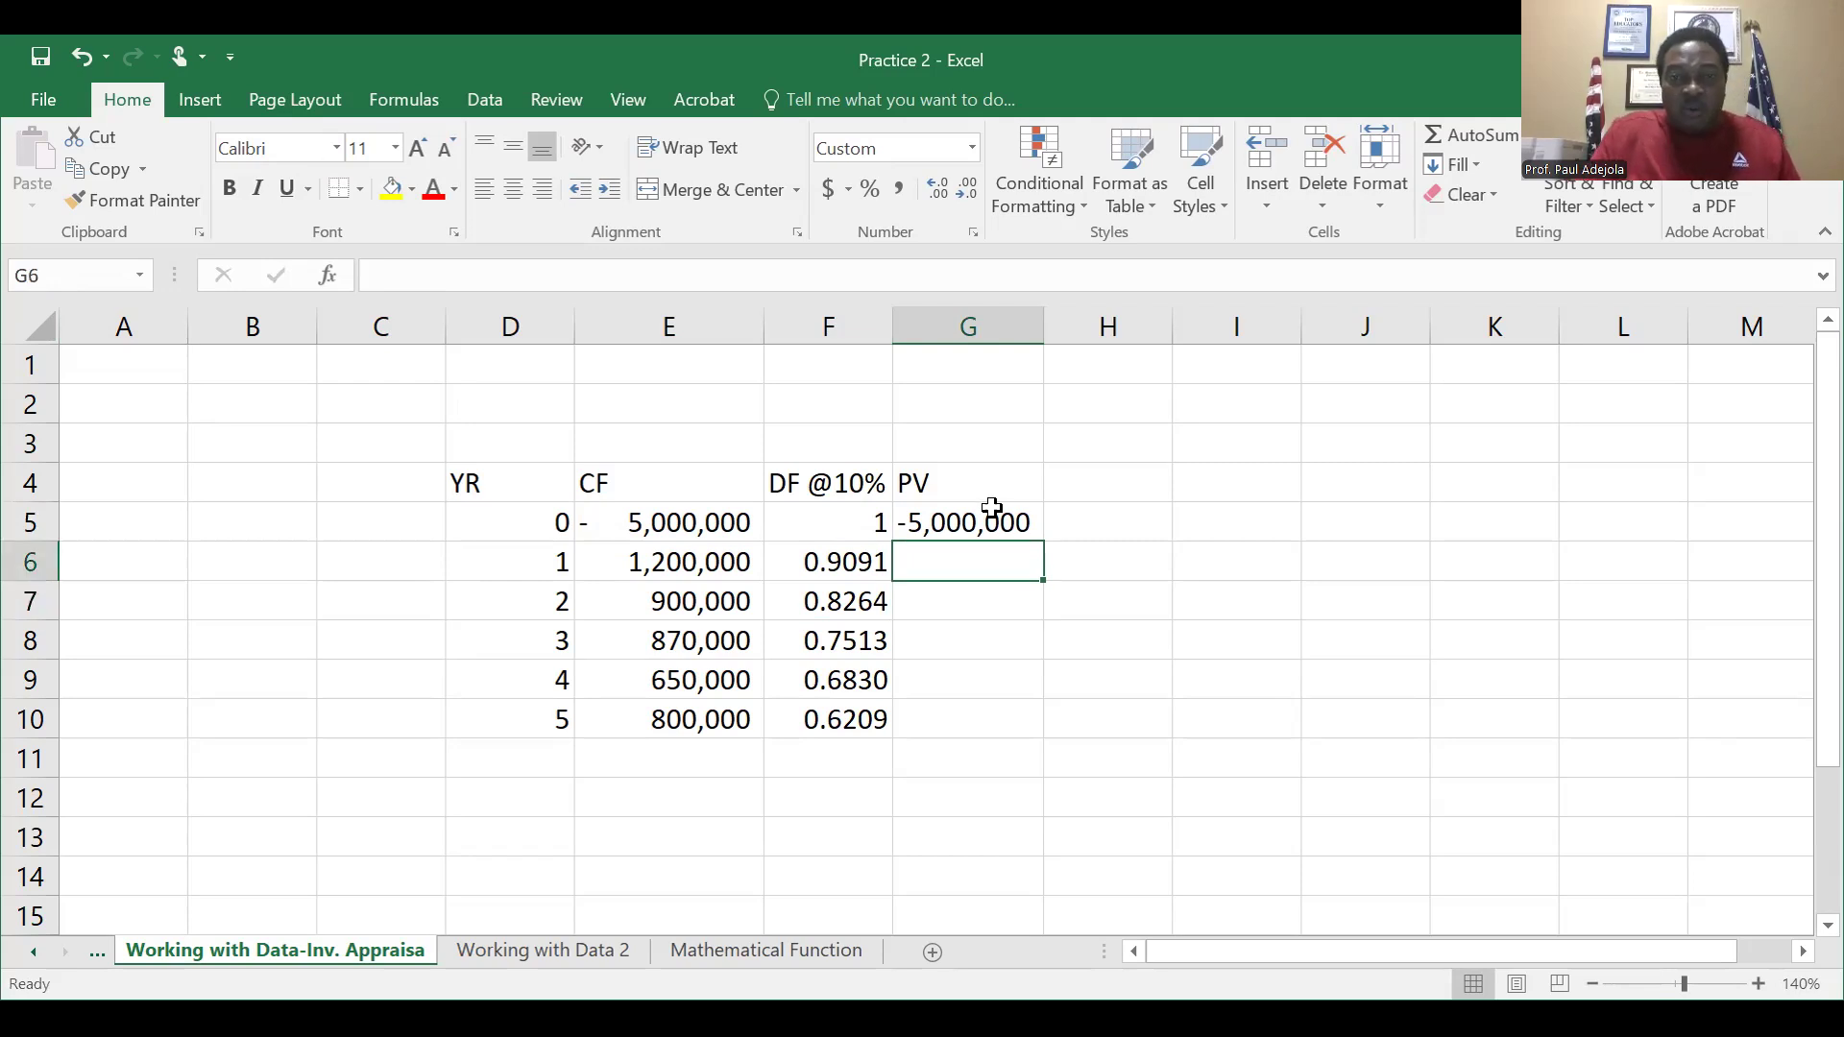
click(999, 521)
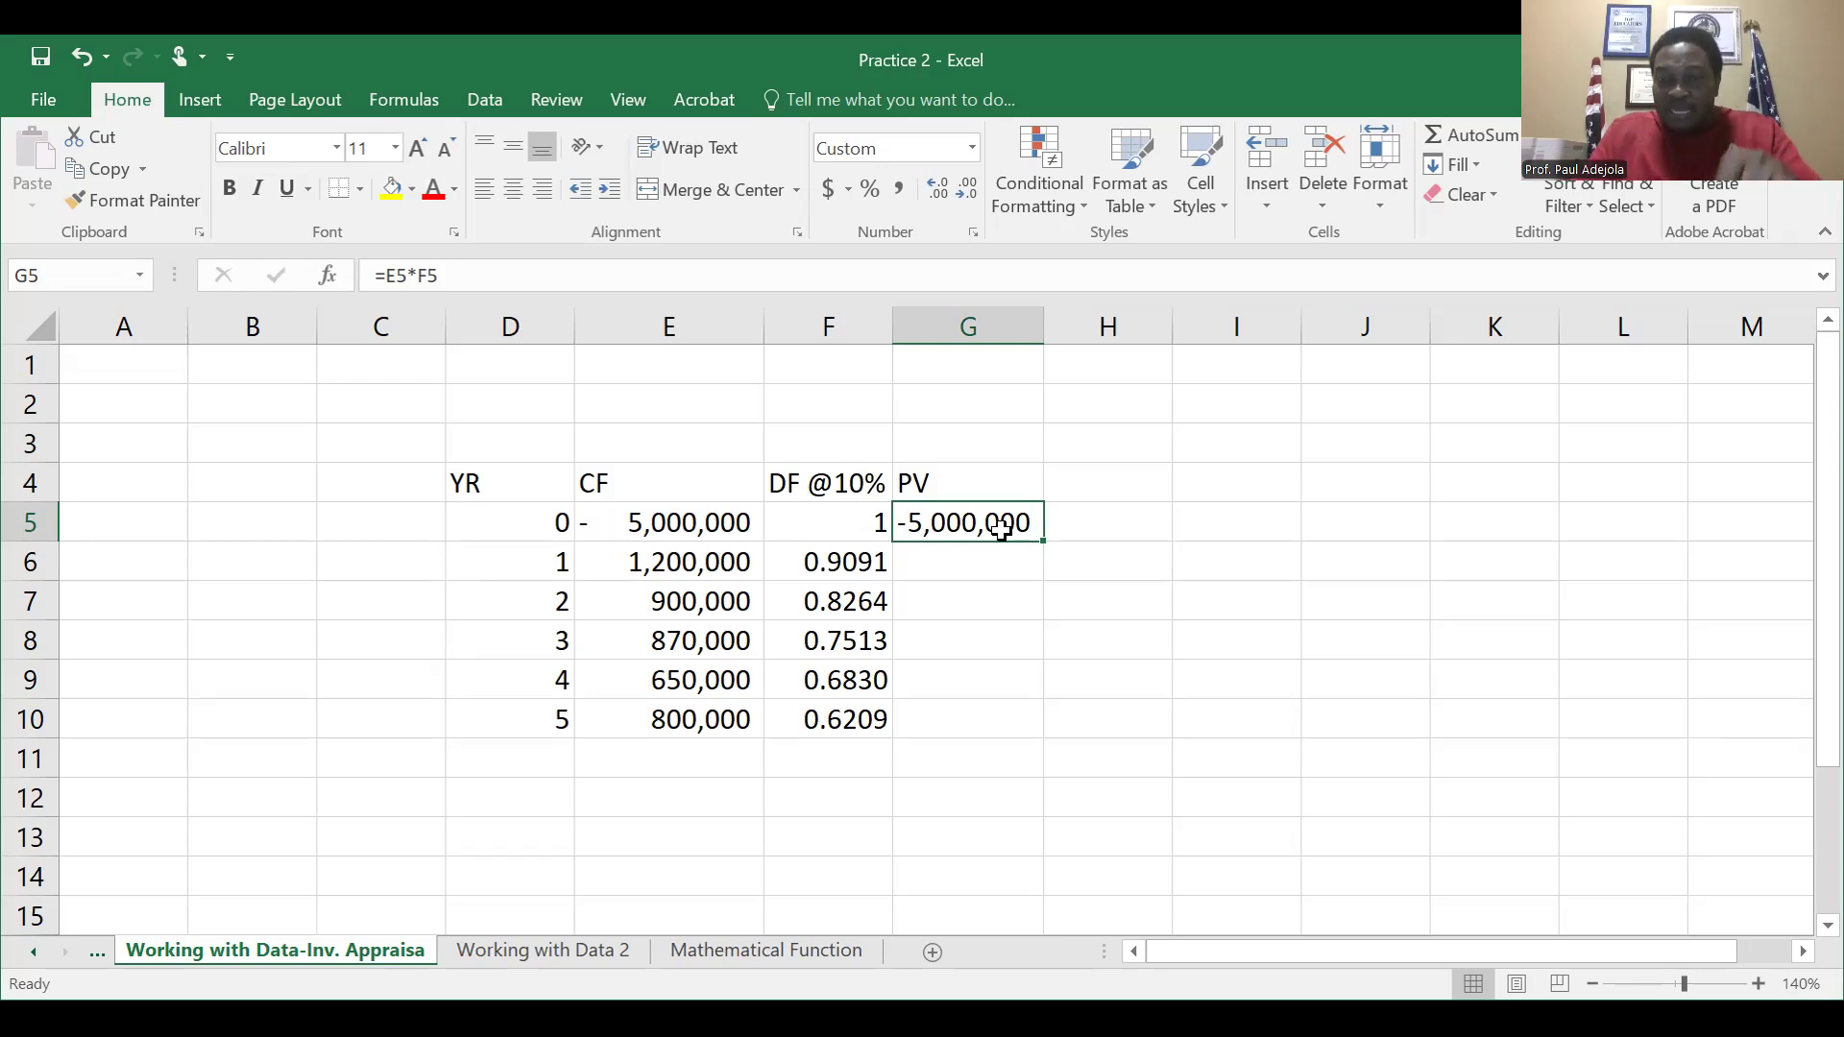
Calculate the year 1 present value in G6 with the formula =E6*F6.
key(Down)
key(Left)
key(Left)
key(Left)
key(Right)
key(Right)
key(Right)
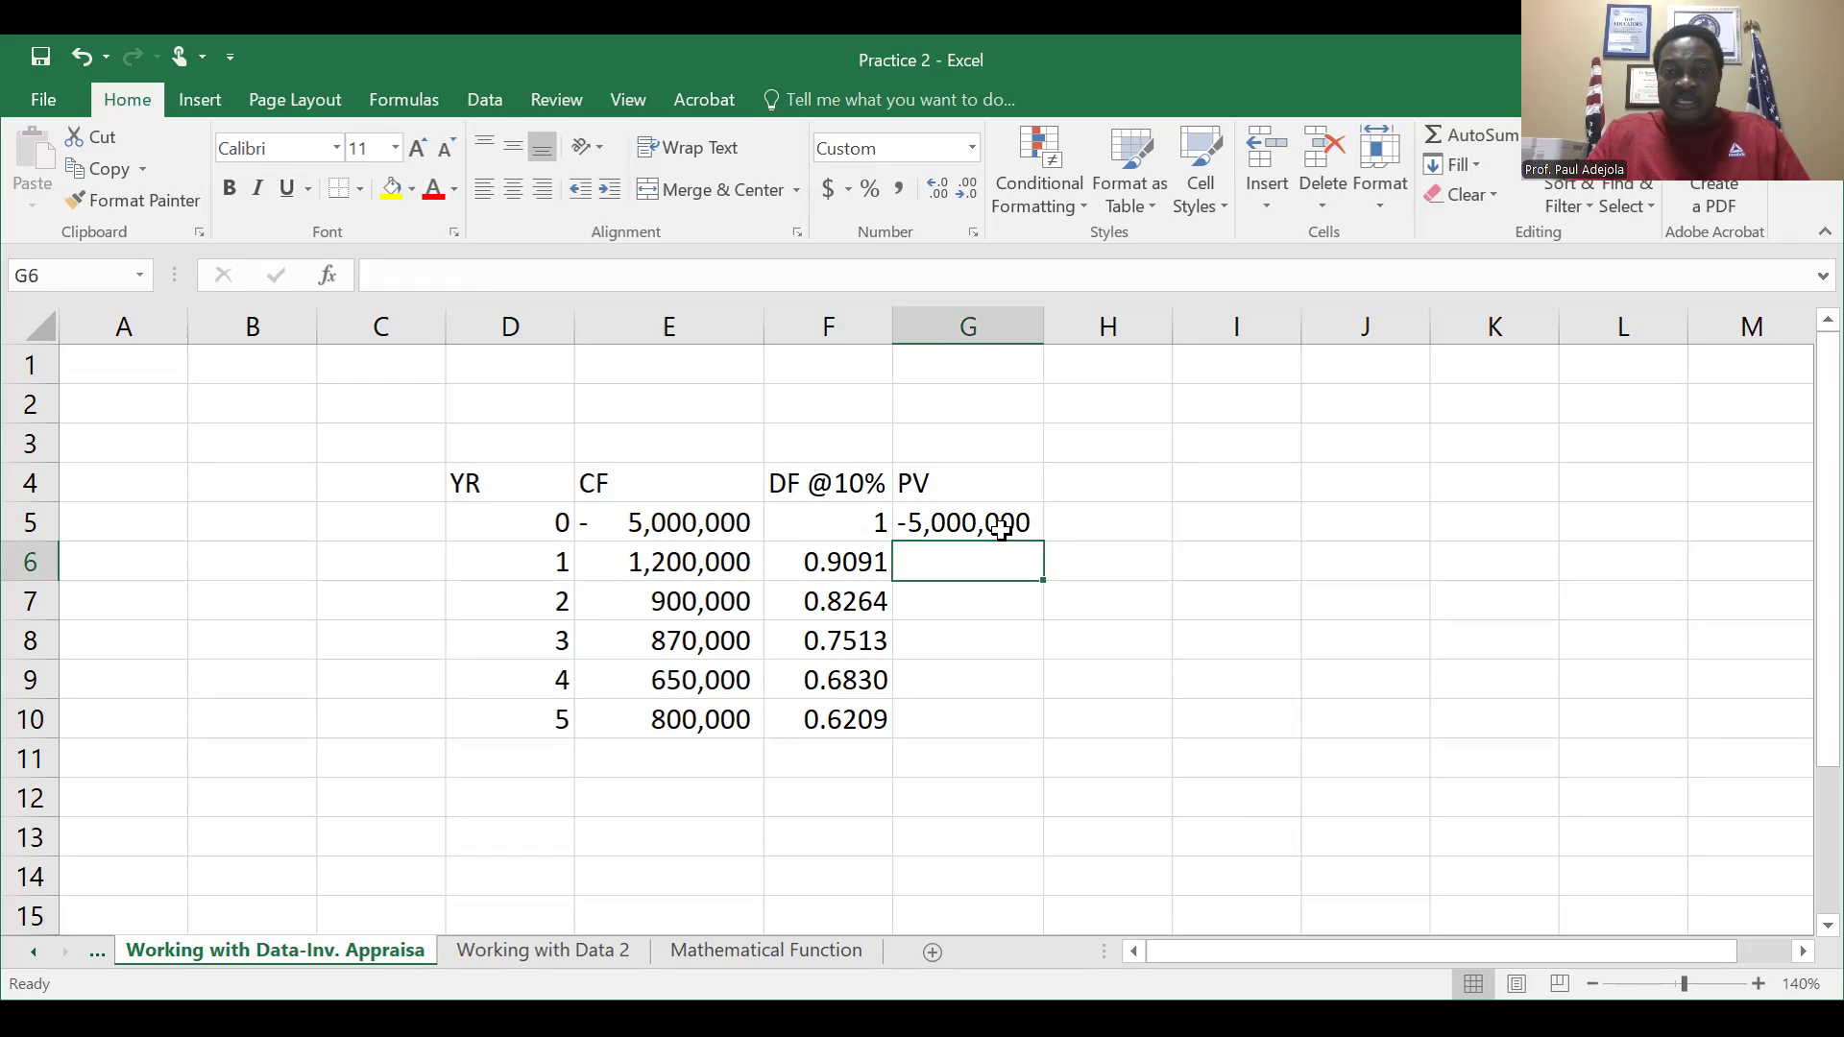
text(=)
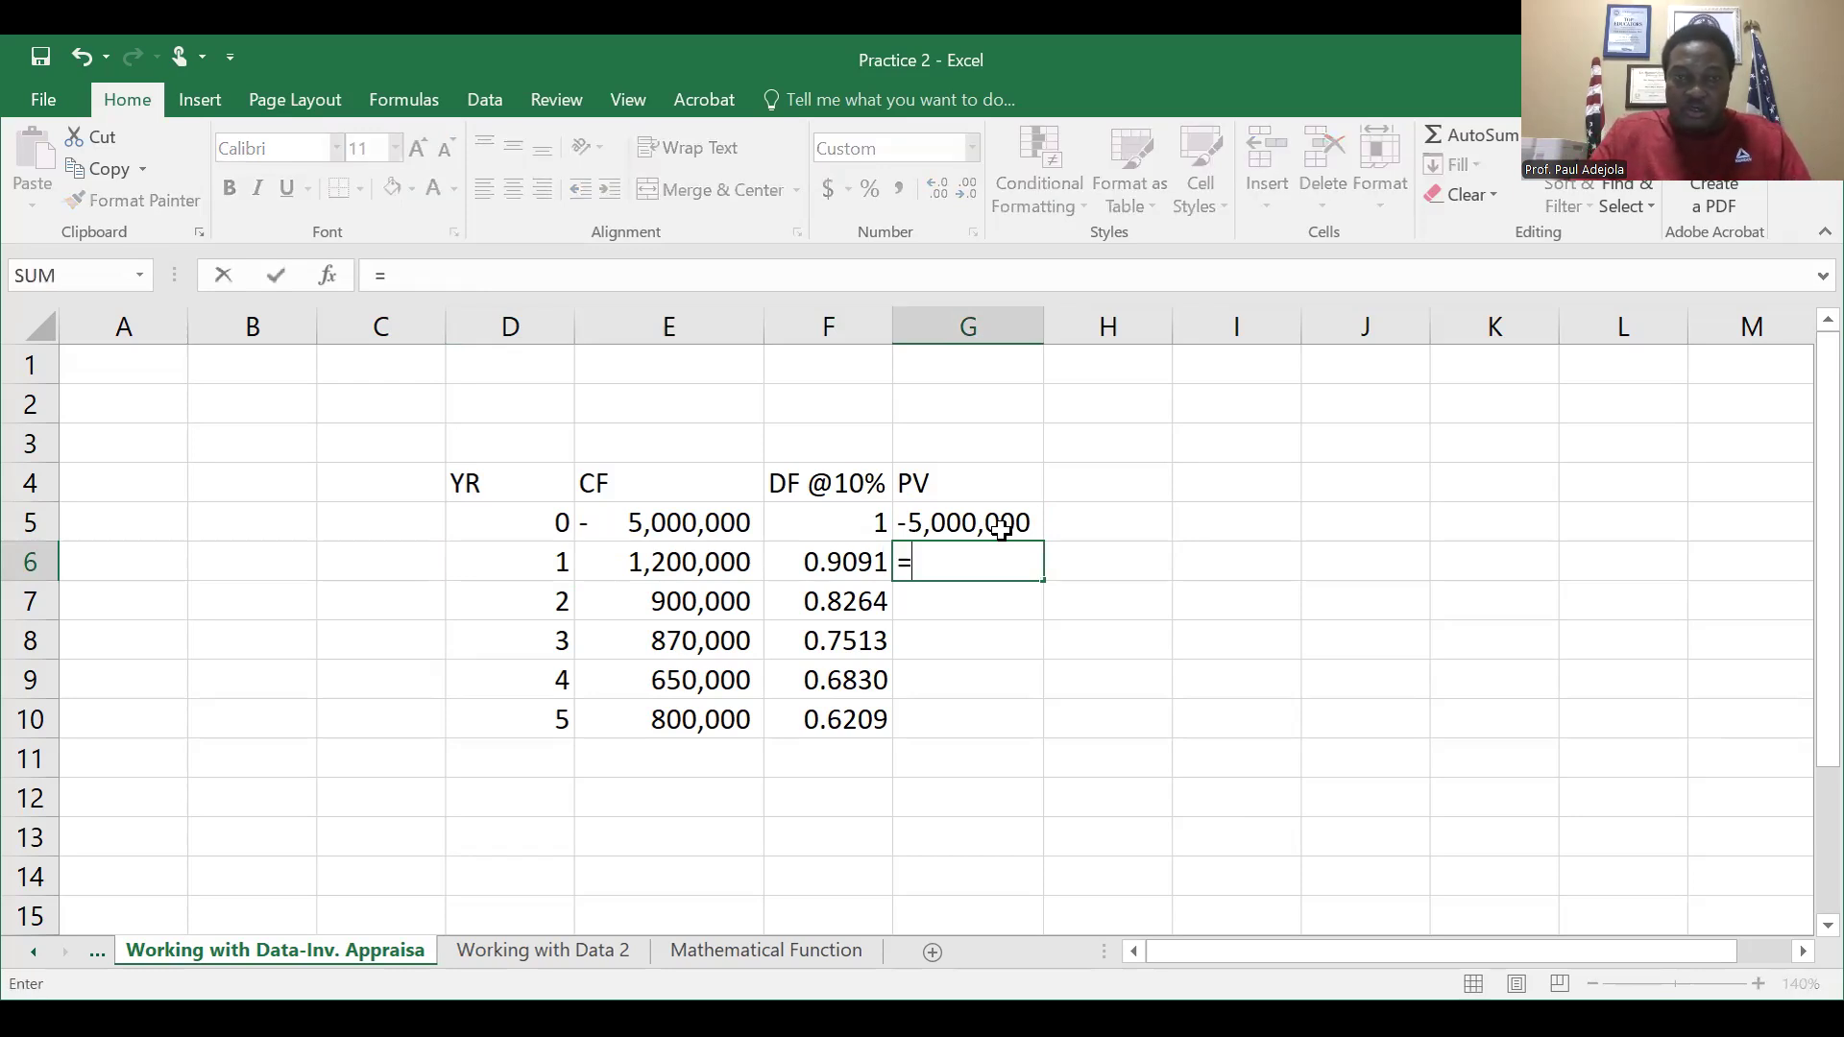
click(705, 555)
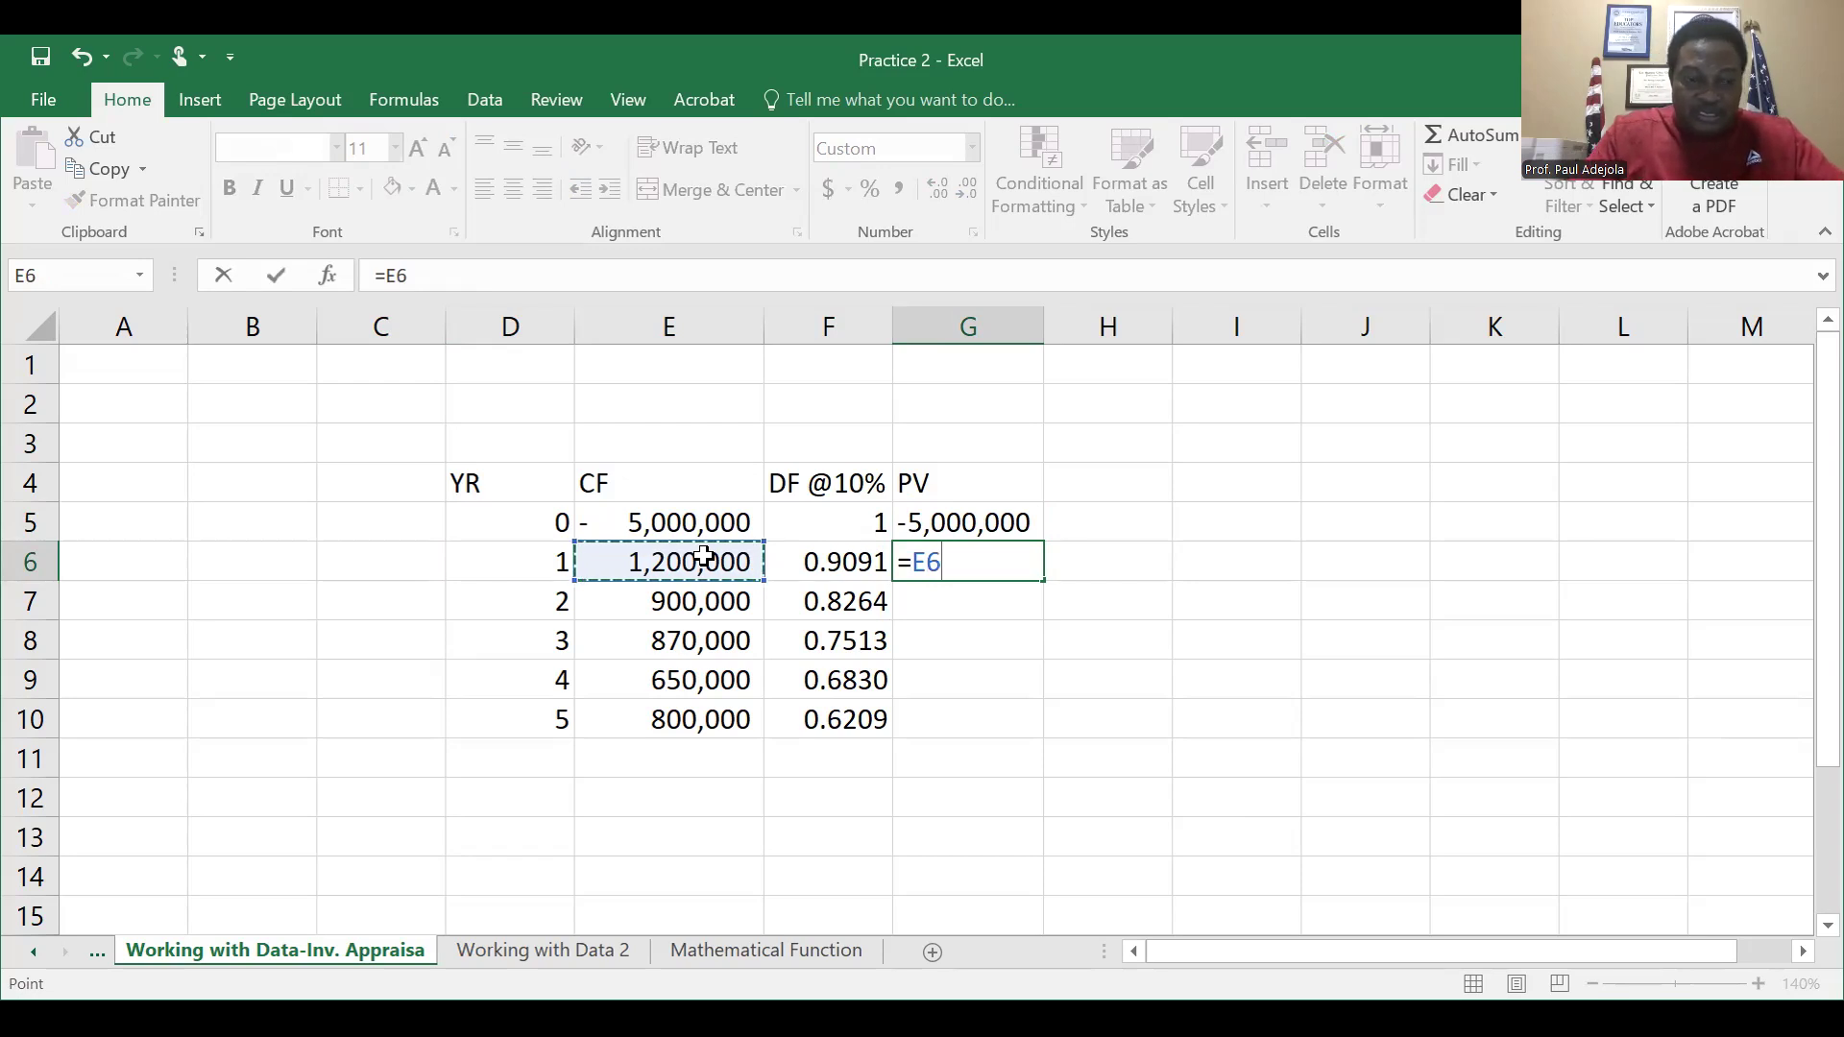
text(*)
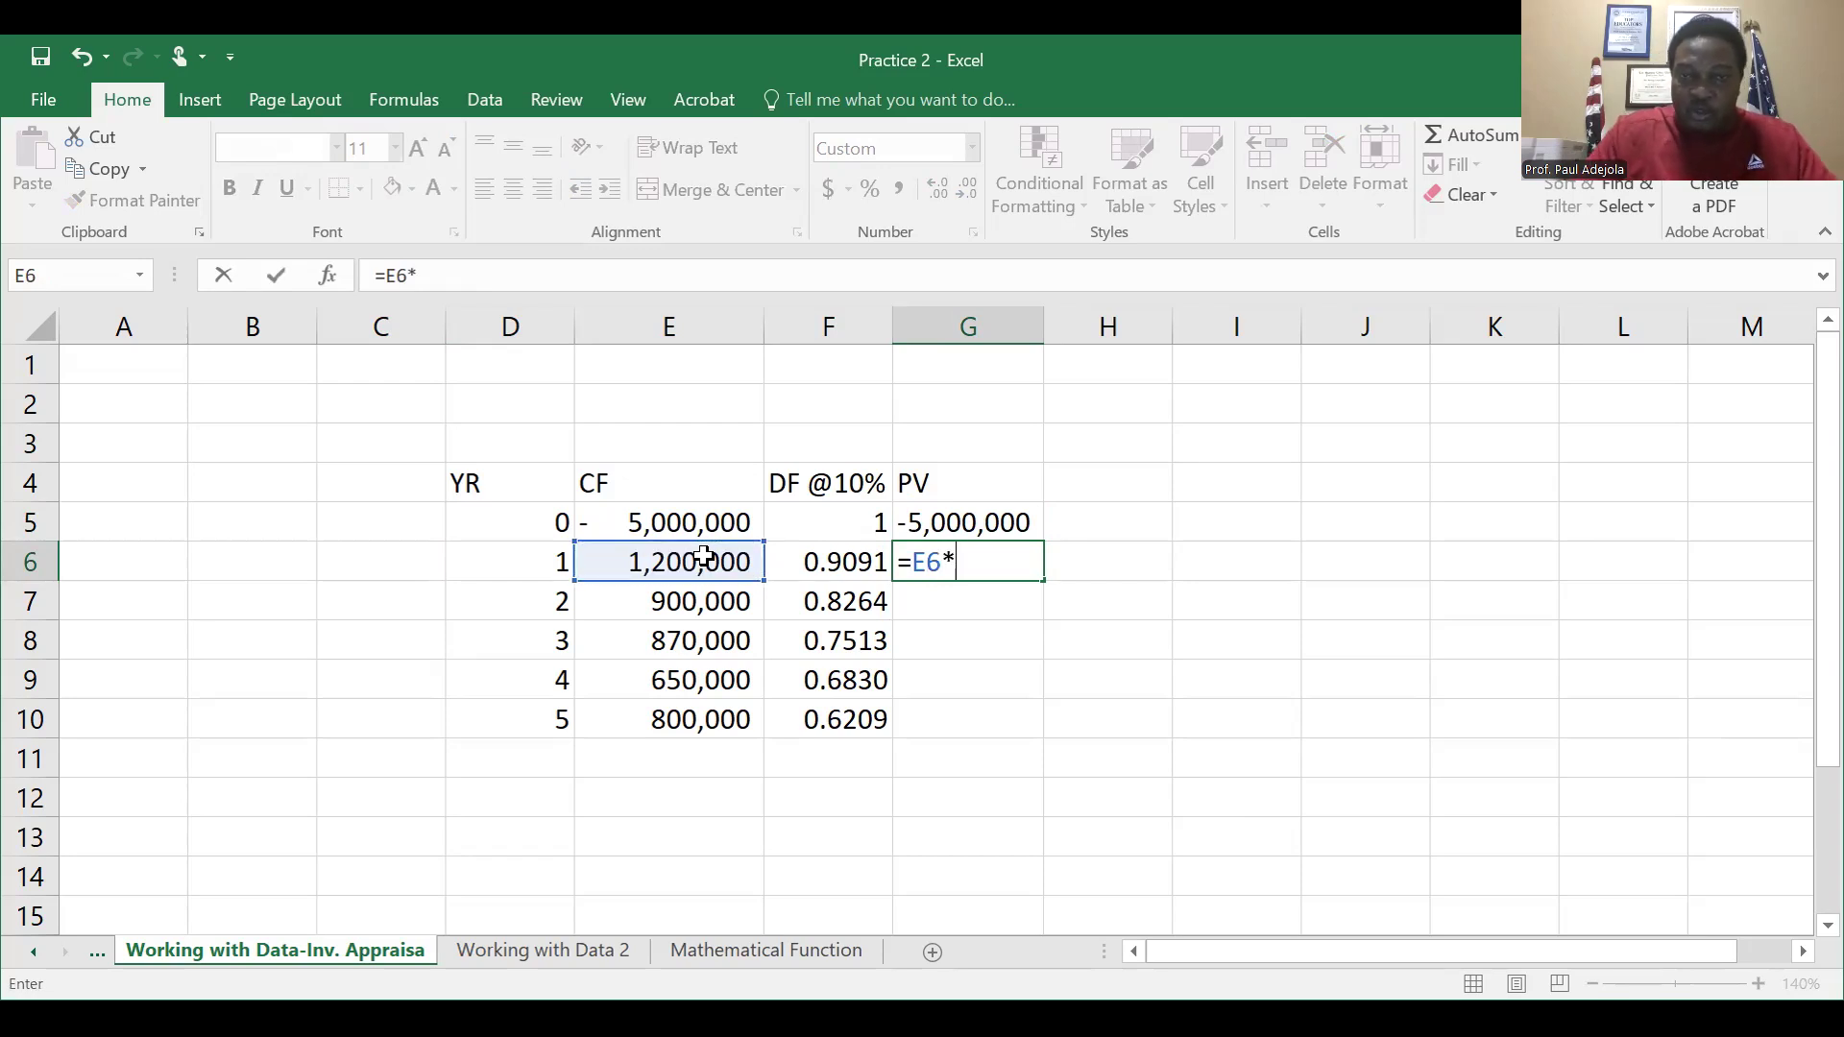
click(821, 566)
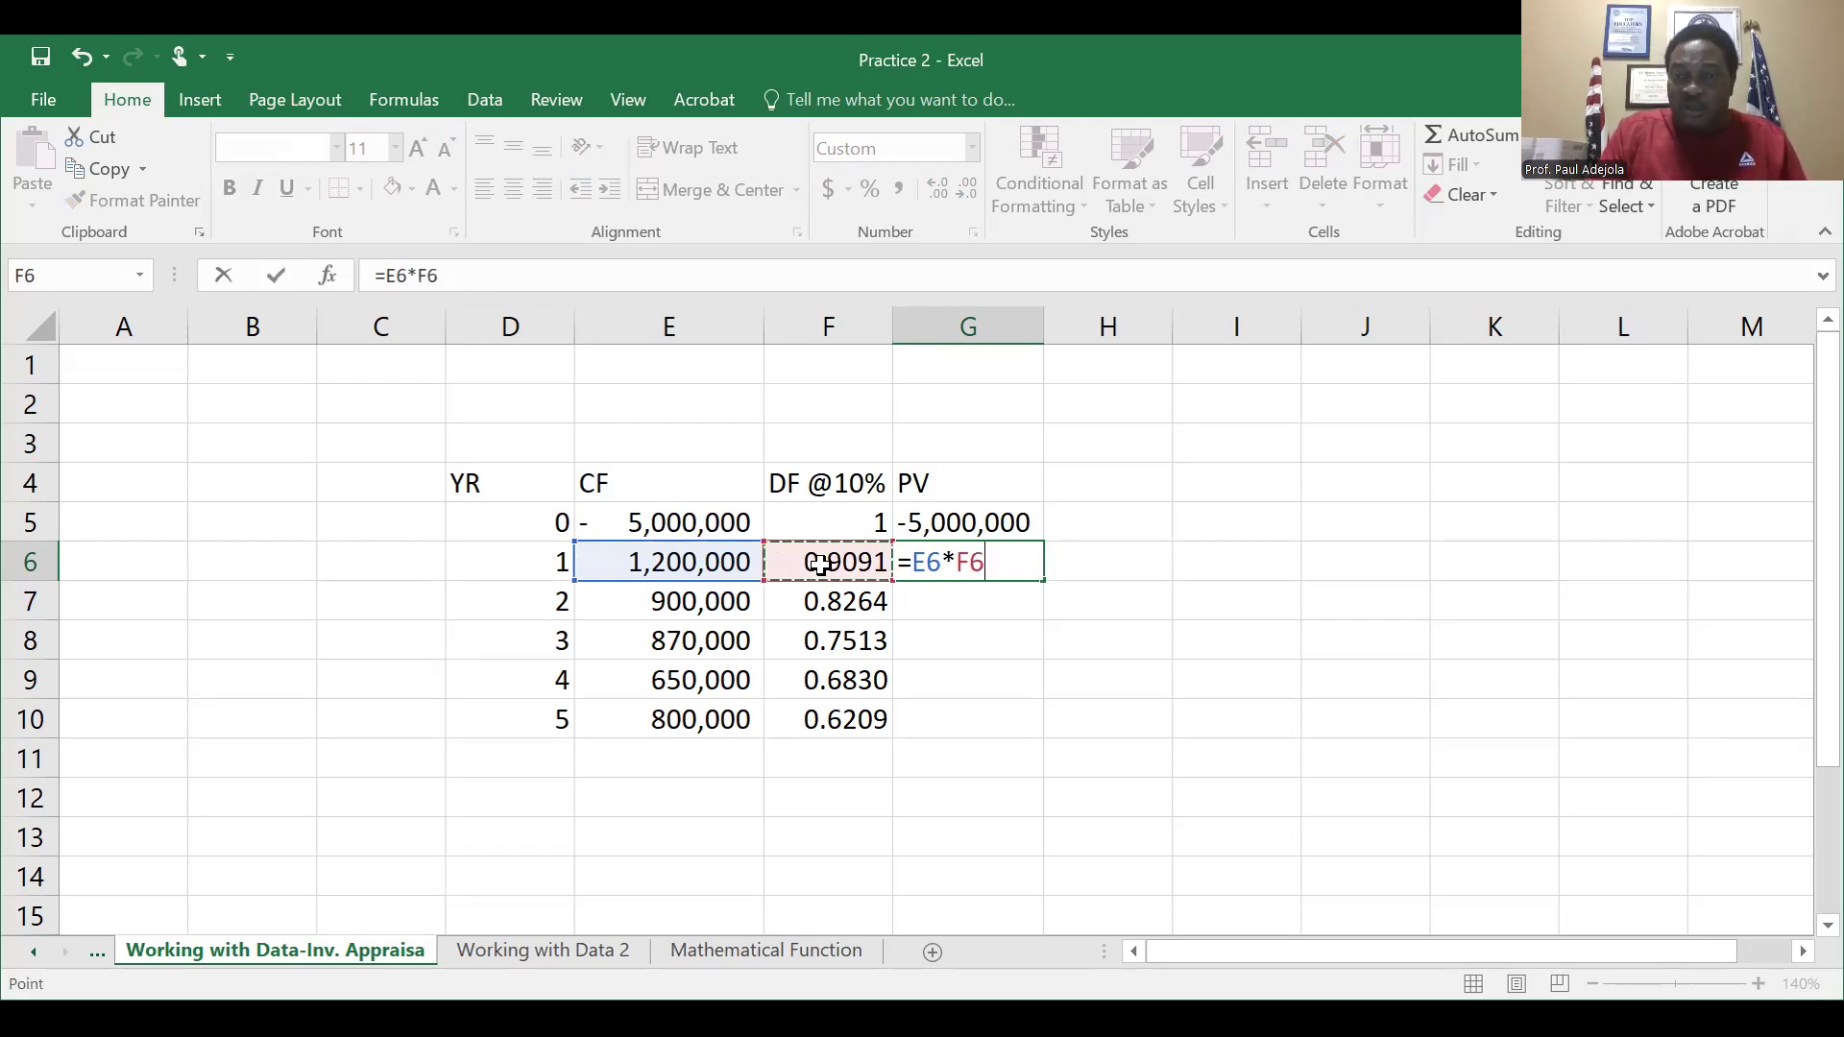
key(Return)
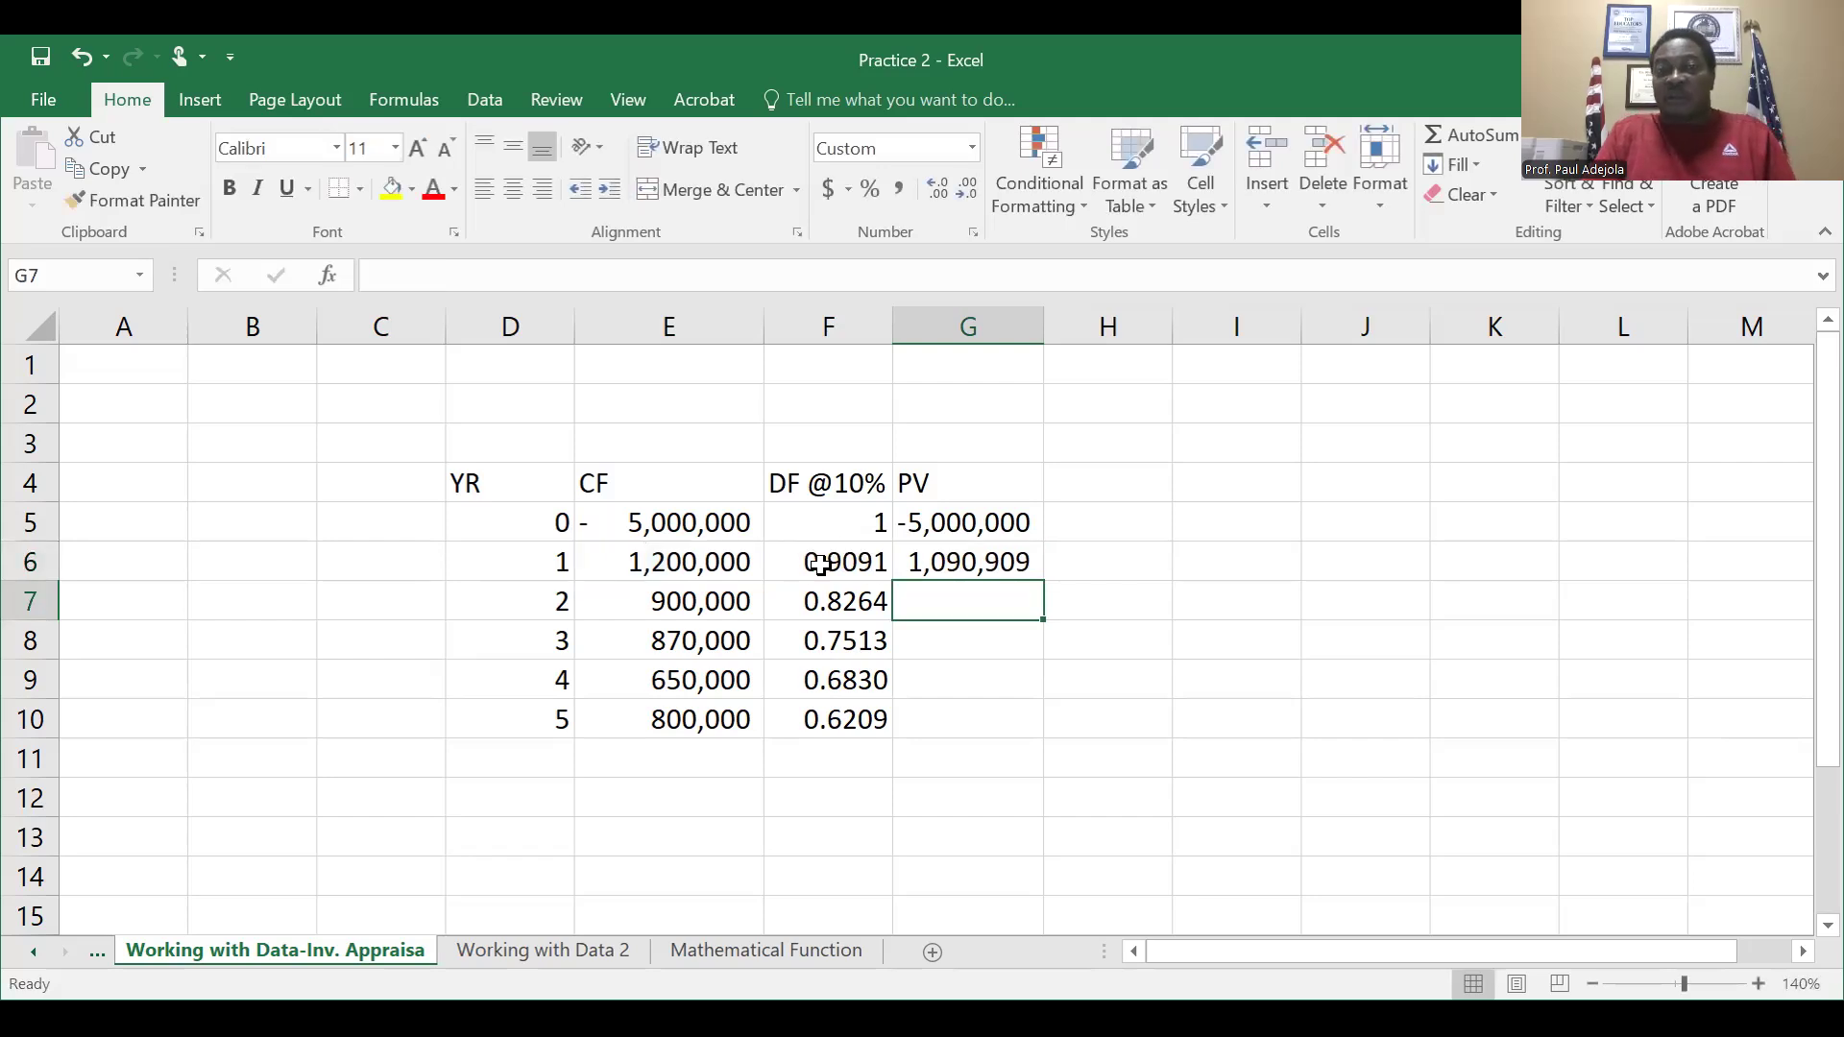
Examine the year 1 cash flow, discount factor and present value formula across row 6.
key(Up)
key(Left)
key(Left)
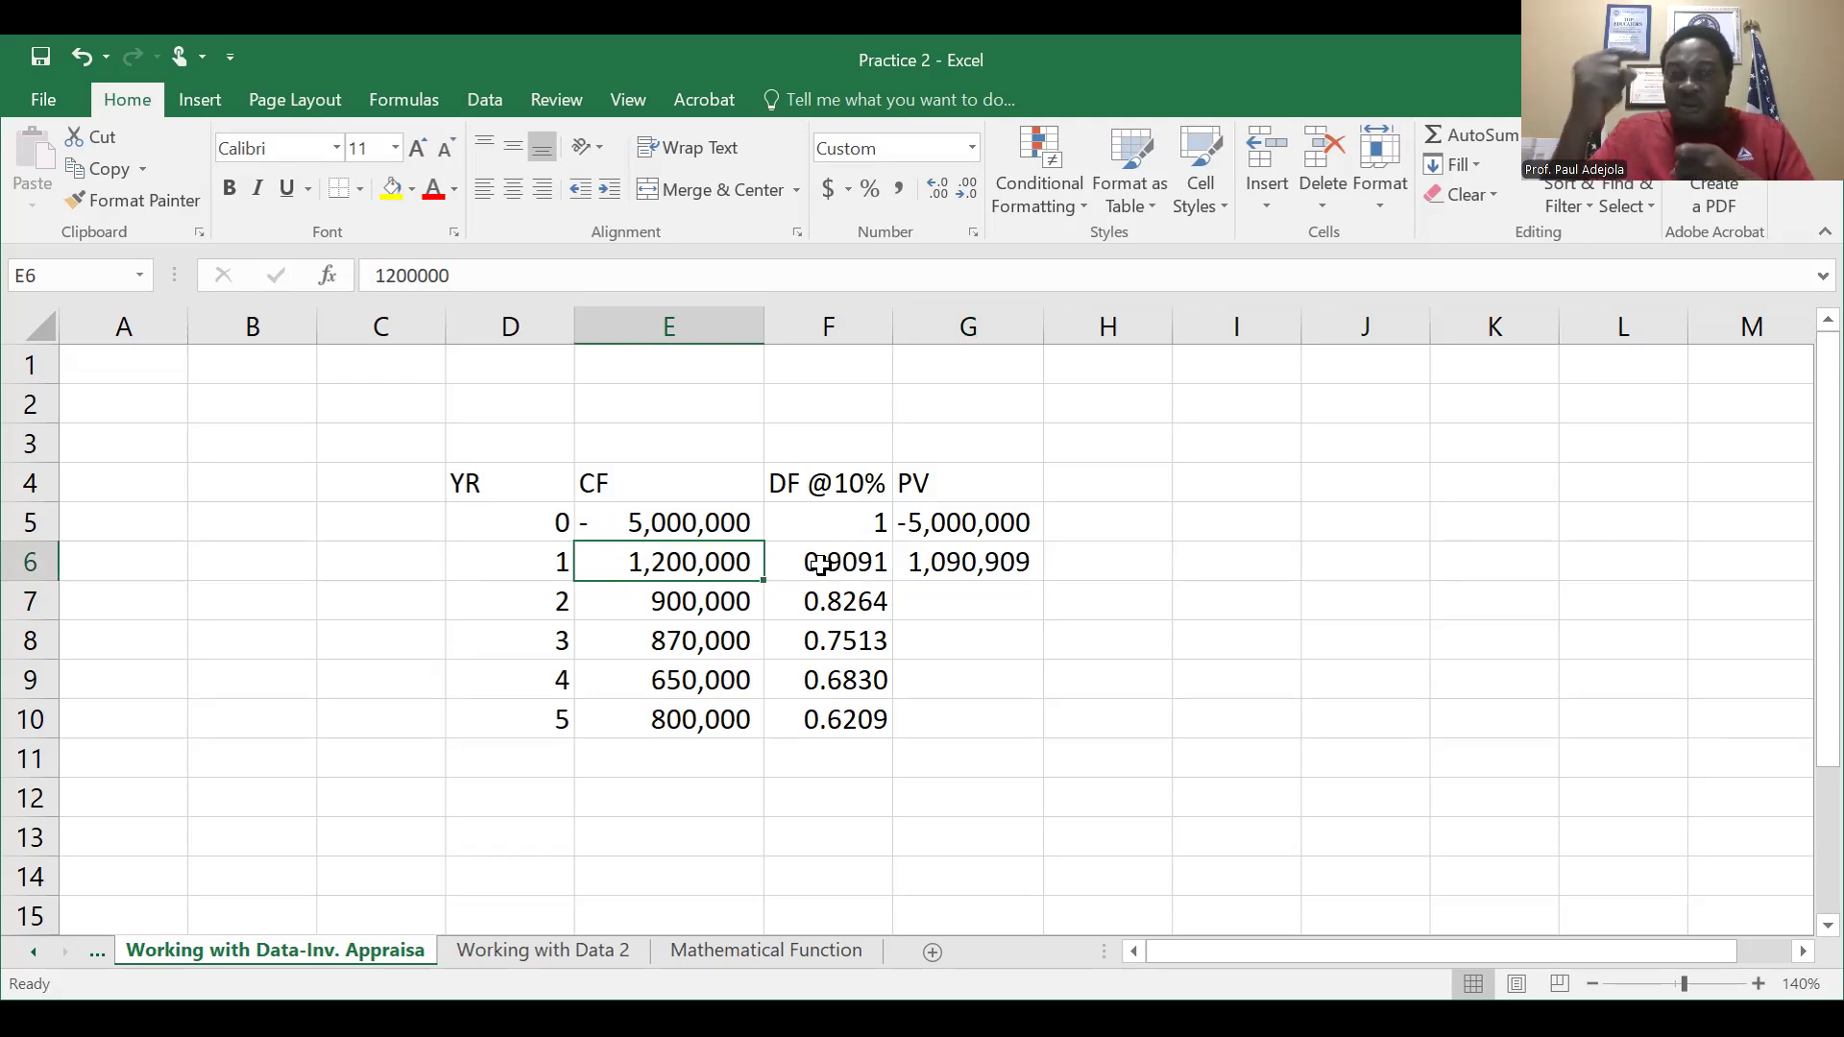
key(Right)
key(Left)
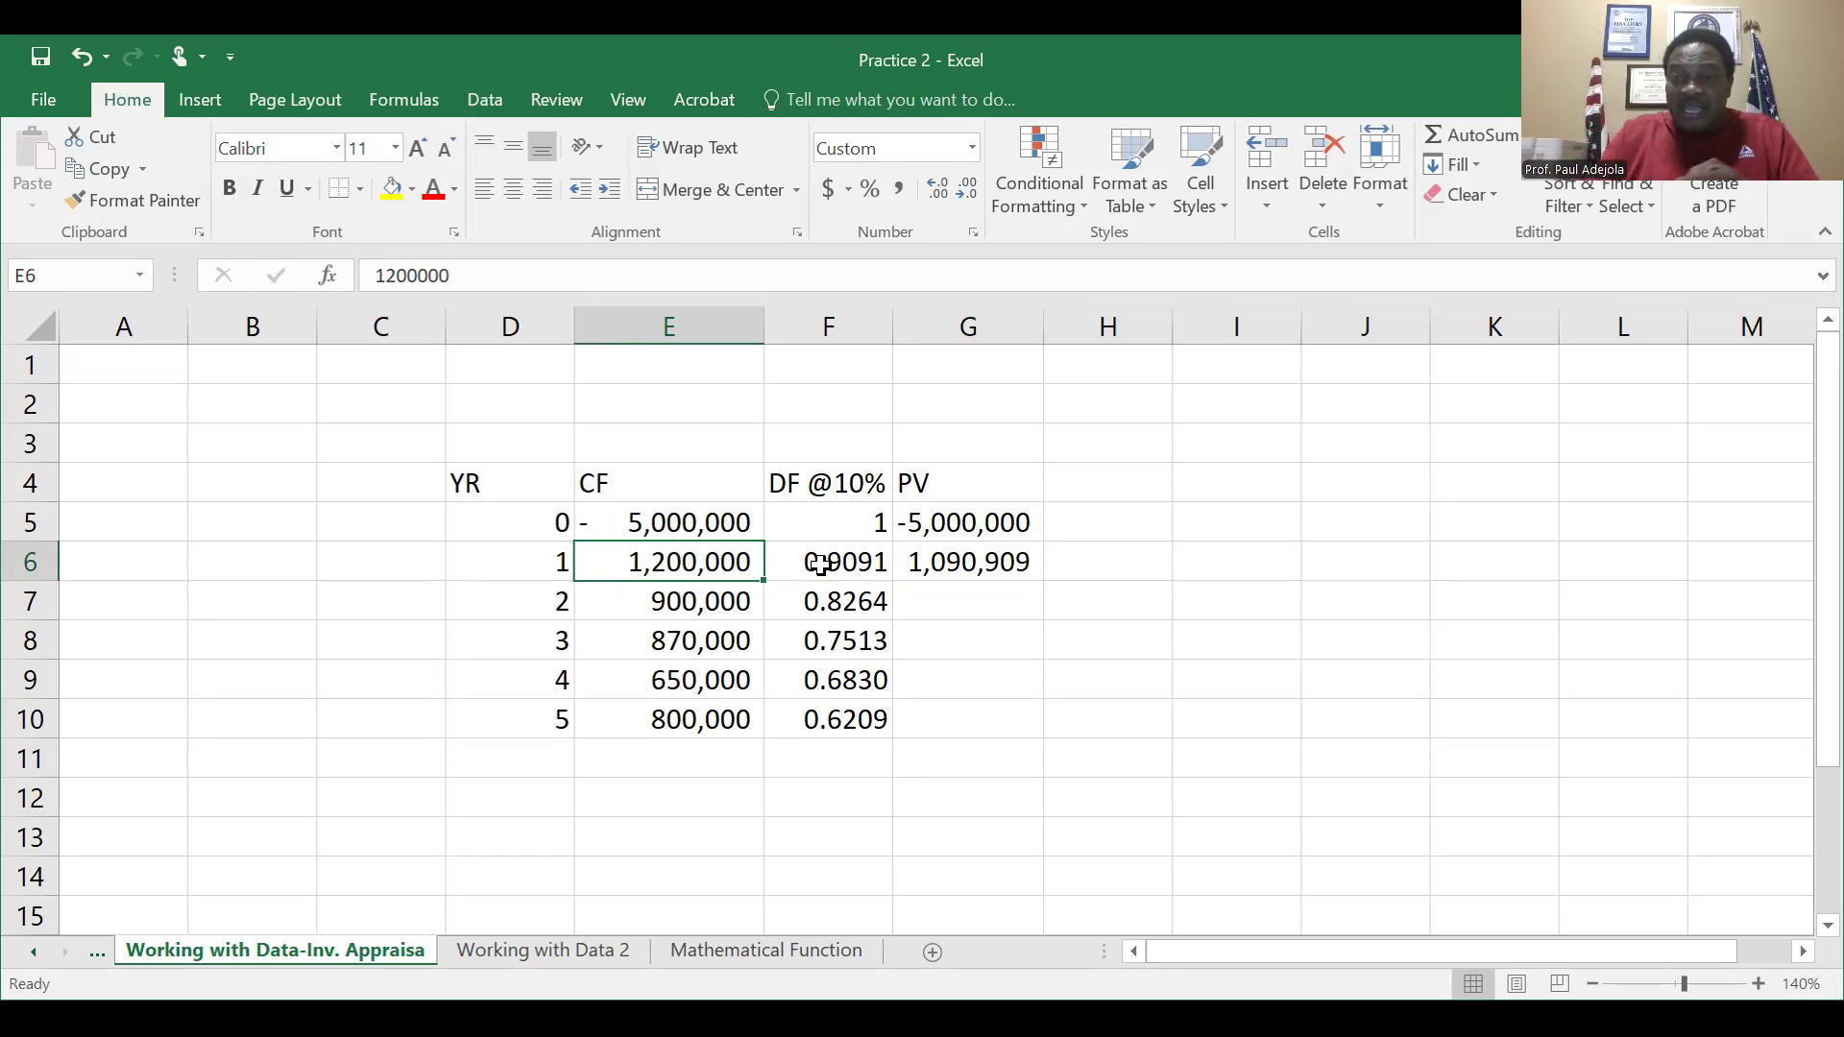
key(Right)
key(Right)
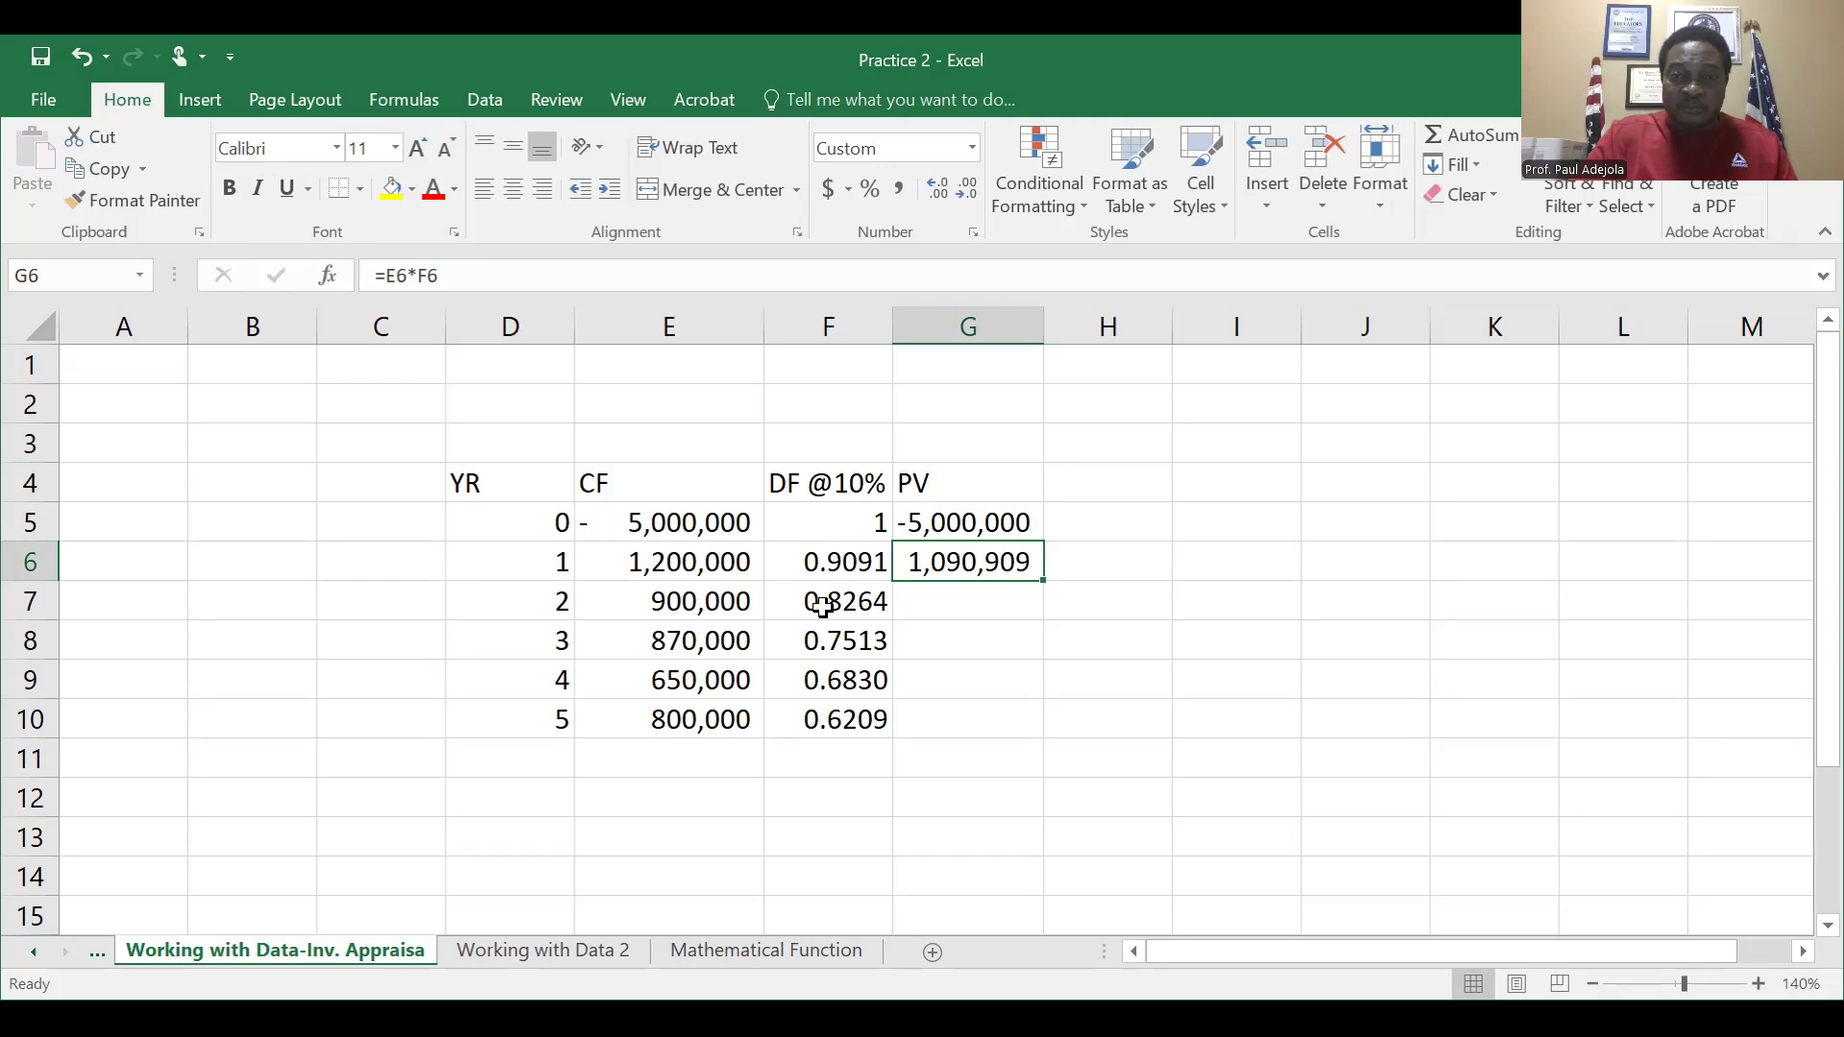
Fill the year 1 present value formula from G6 down to G10.
click(1055, 639)
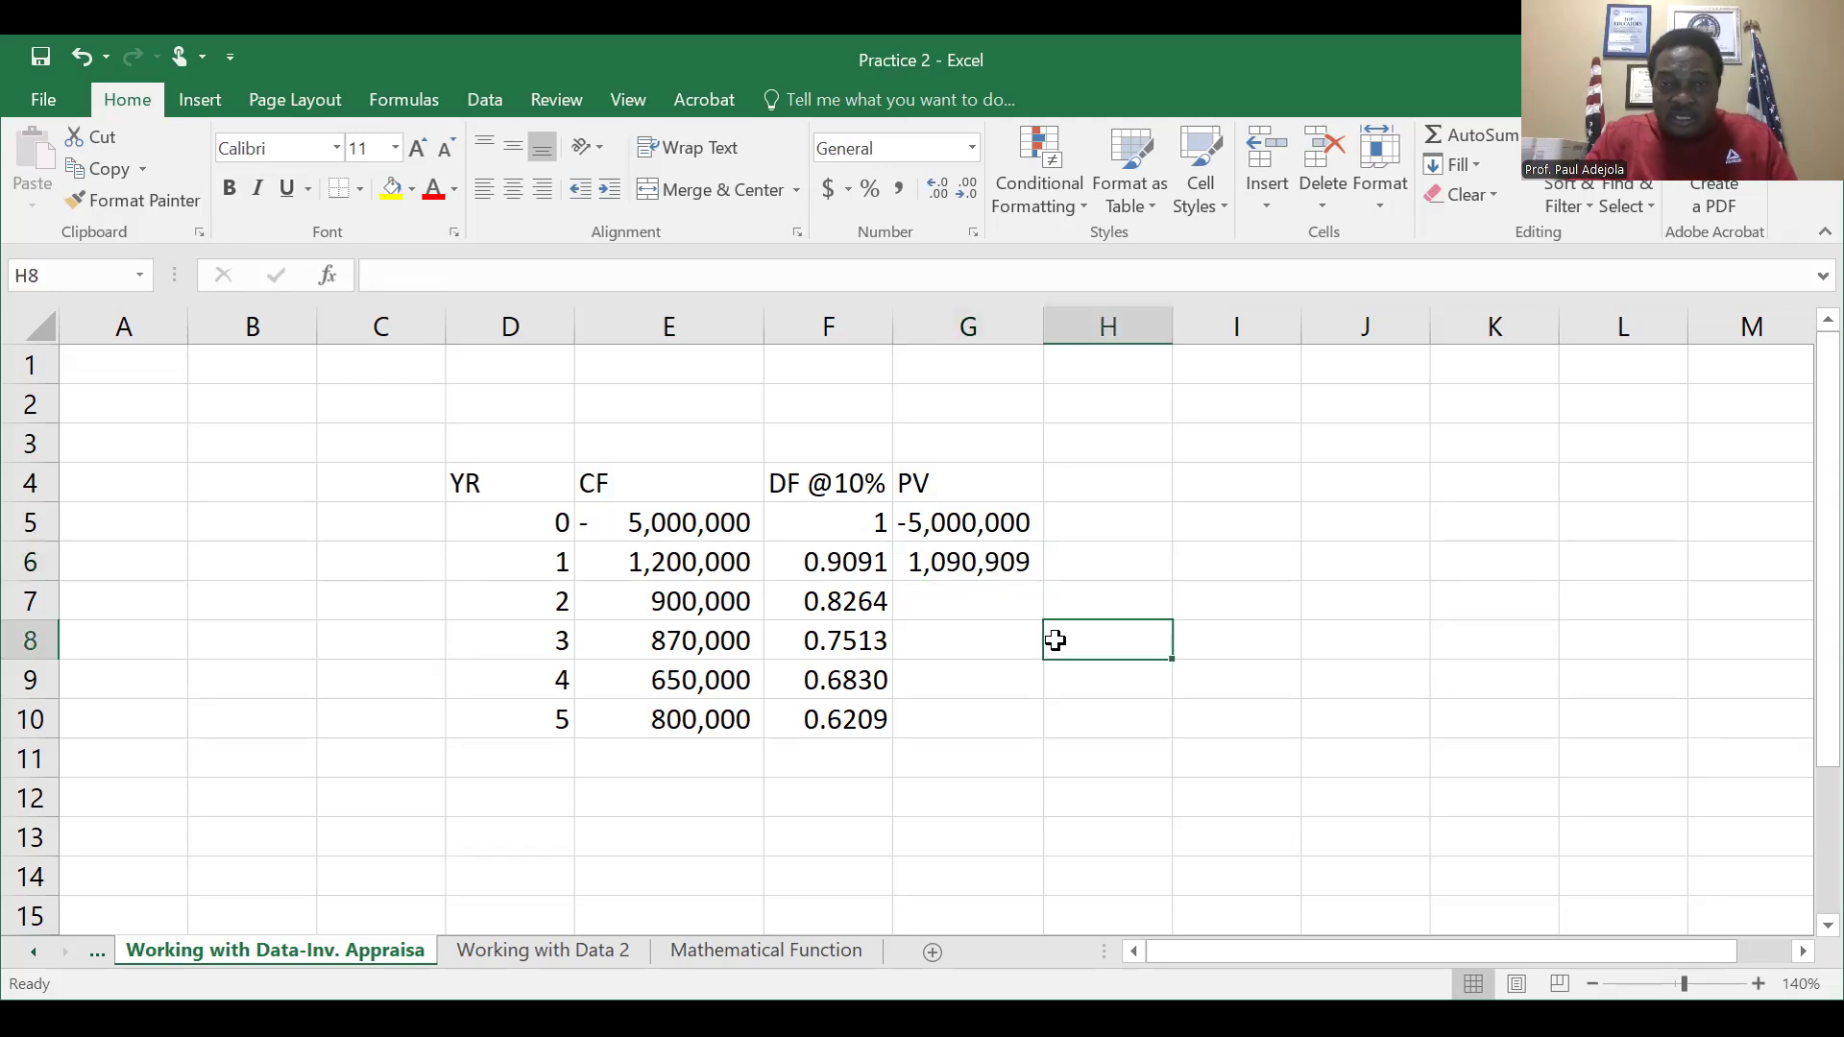
click(950, 553)
drag(1042, 580, 1040, 737)
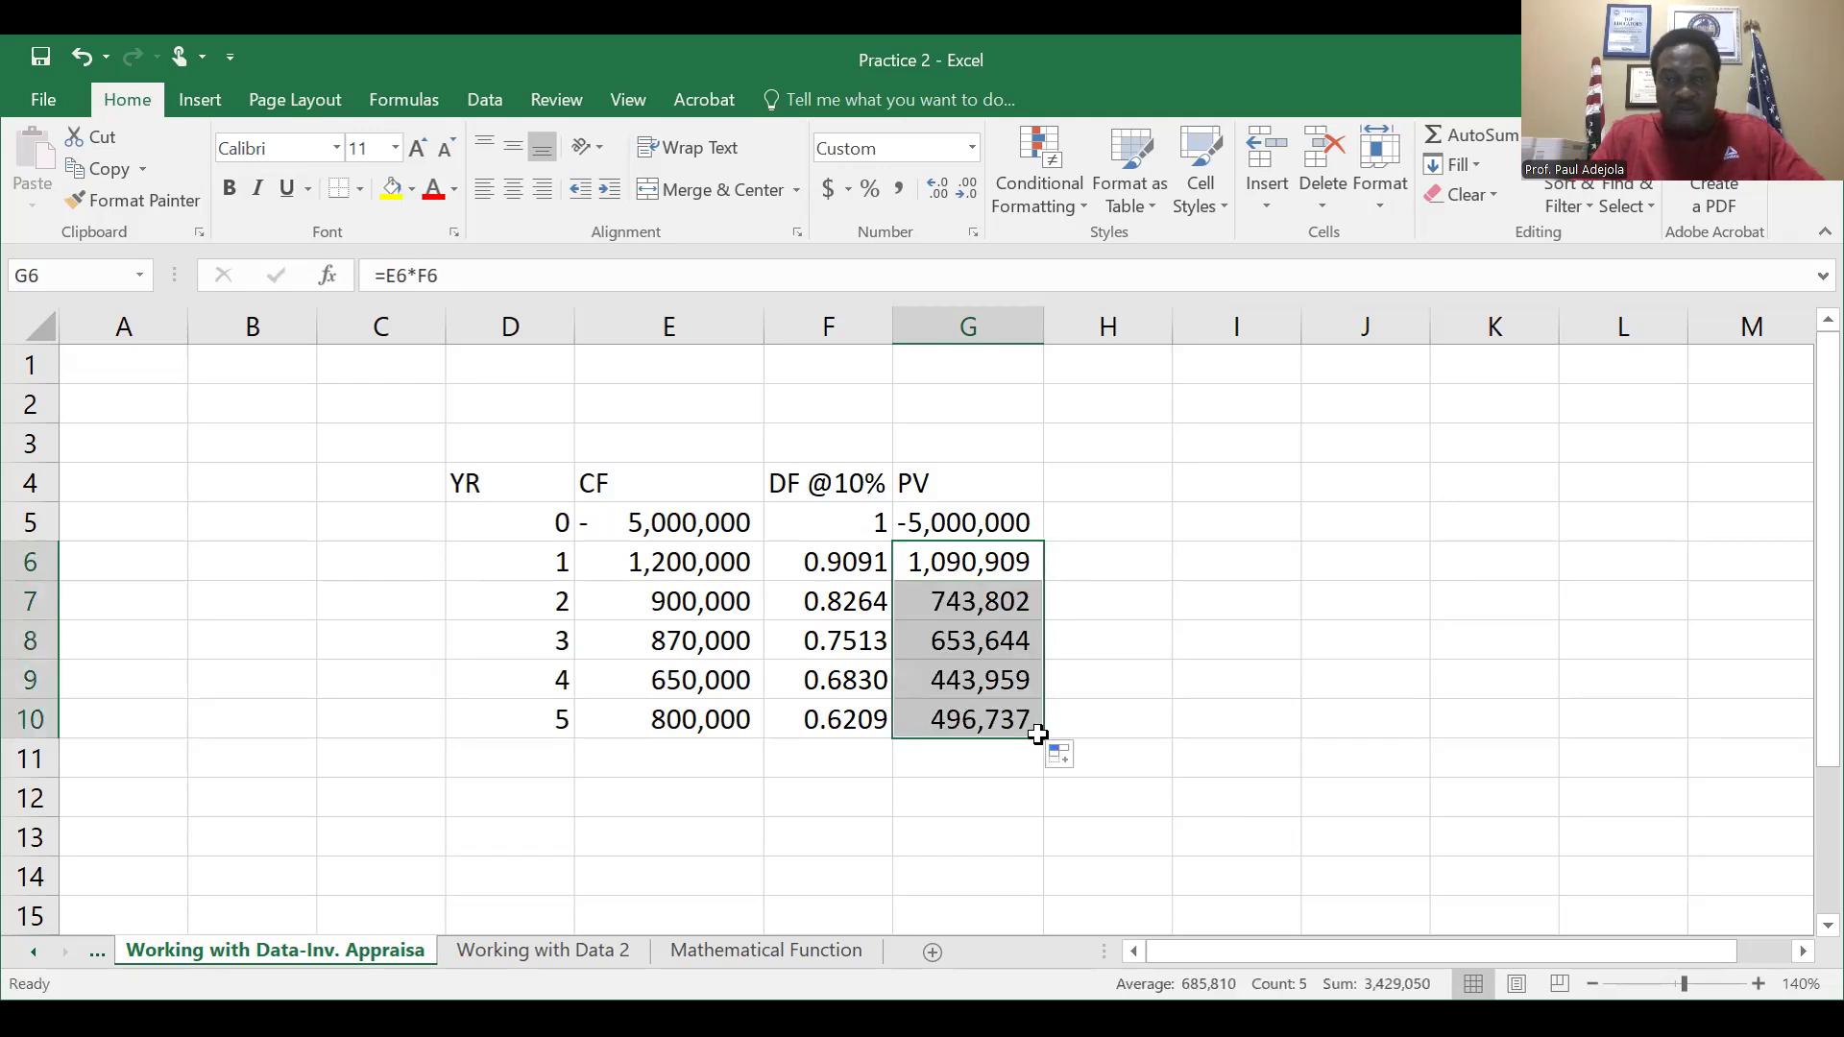
Examine the present value formulas in column G and the year 2 cash flow and discount factor in row 7.
key(Down)
key(Down)
key(Down)
key(Down)
key(Down)
key(Down)
key(Up)
key(Up)
key(Up)
key(Up)
key(Up)
key(Left)
key(Left)
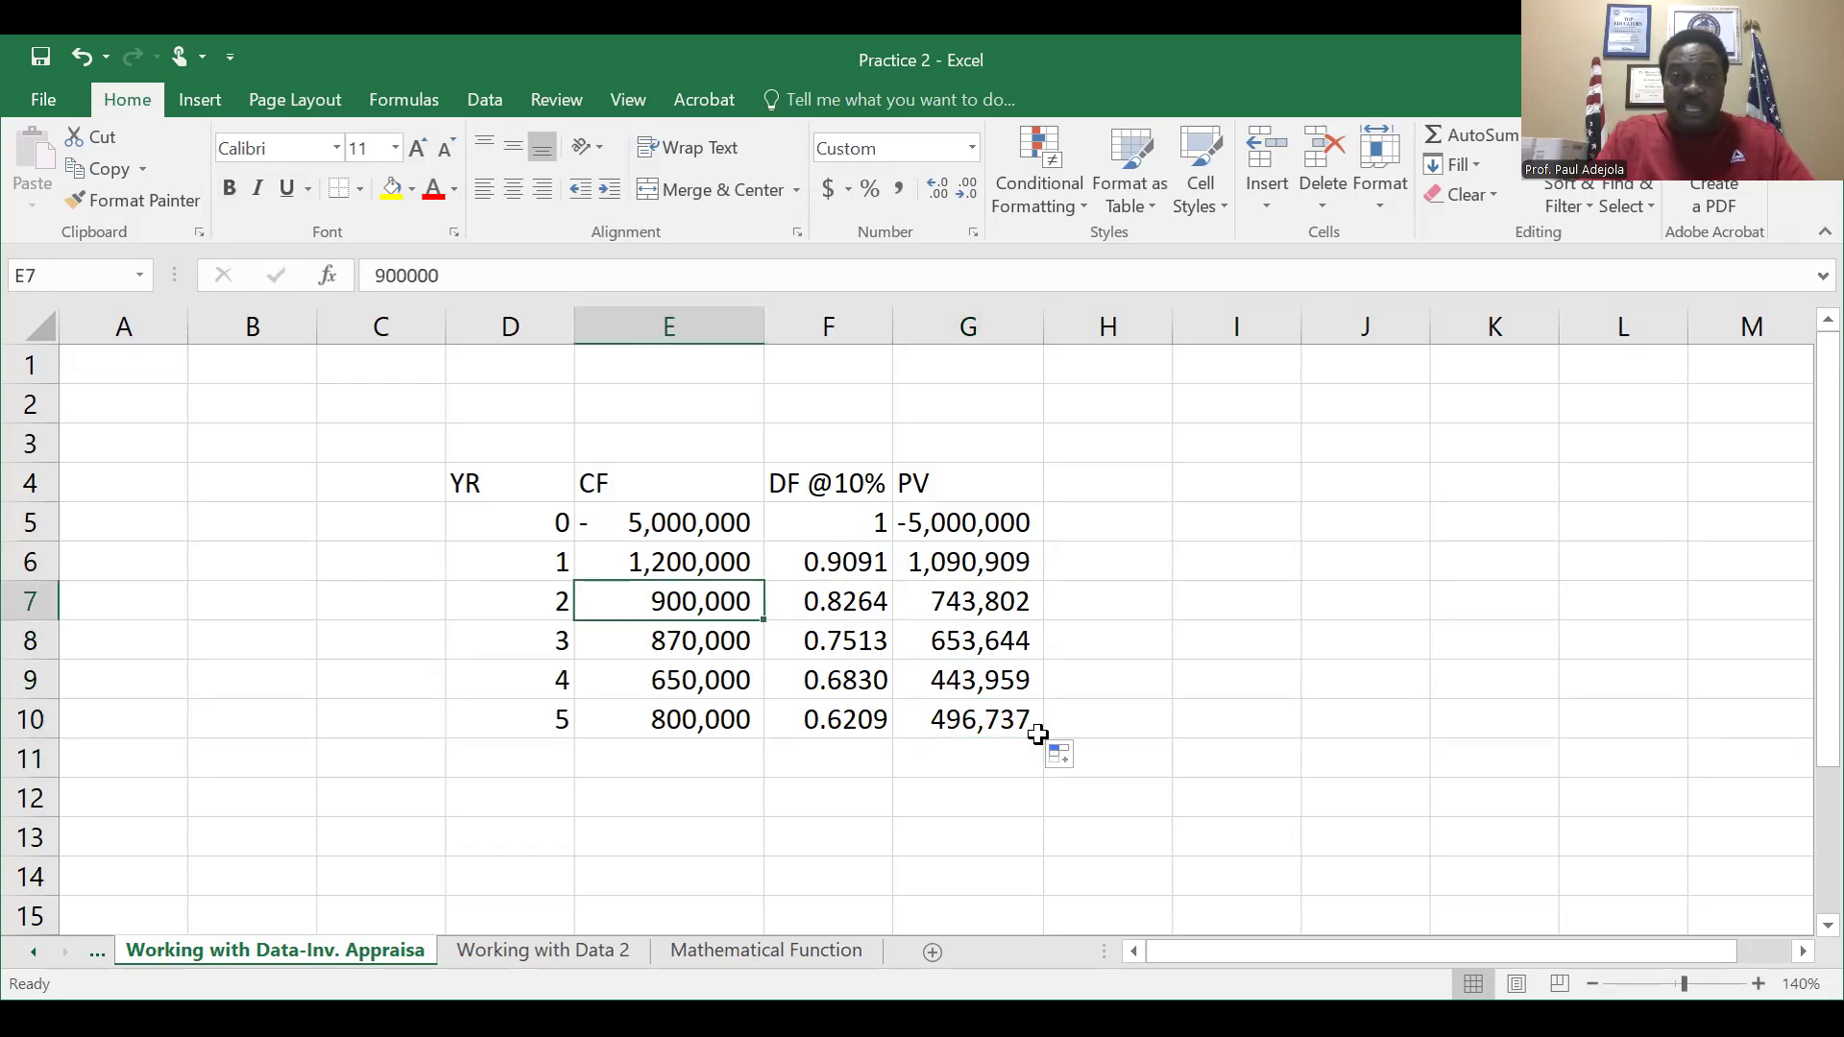
key(Right)
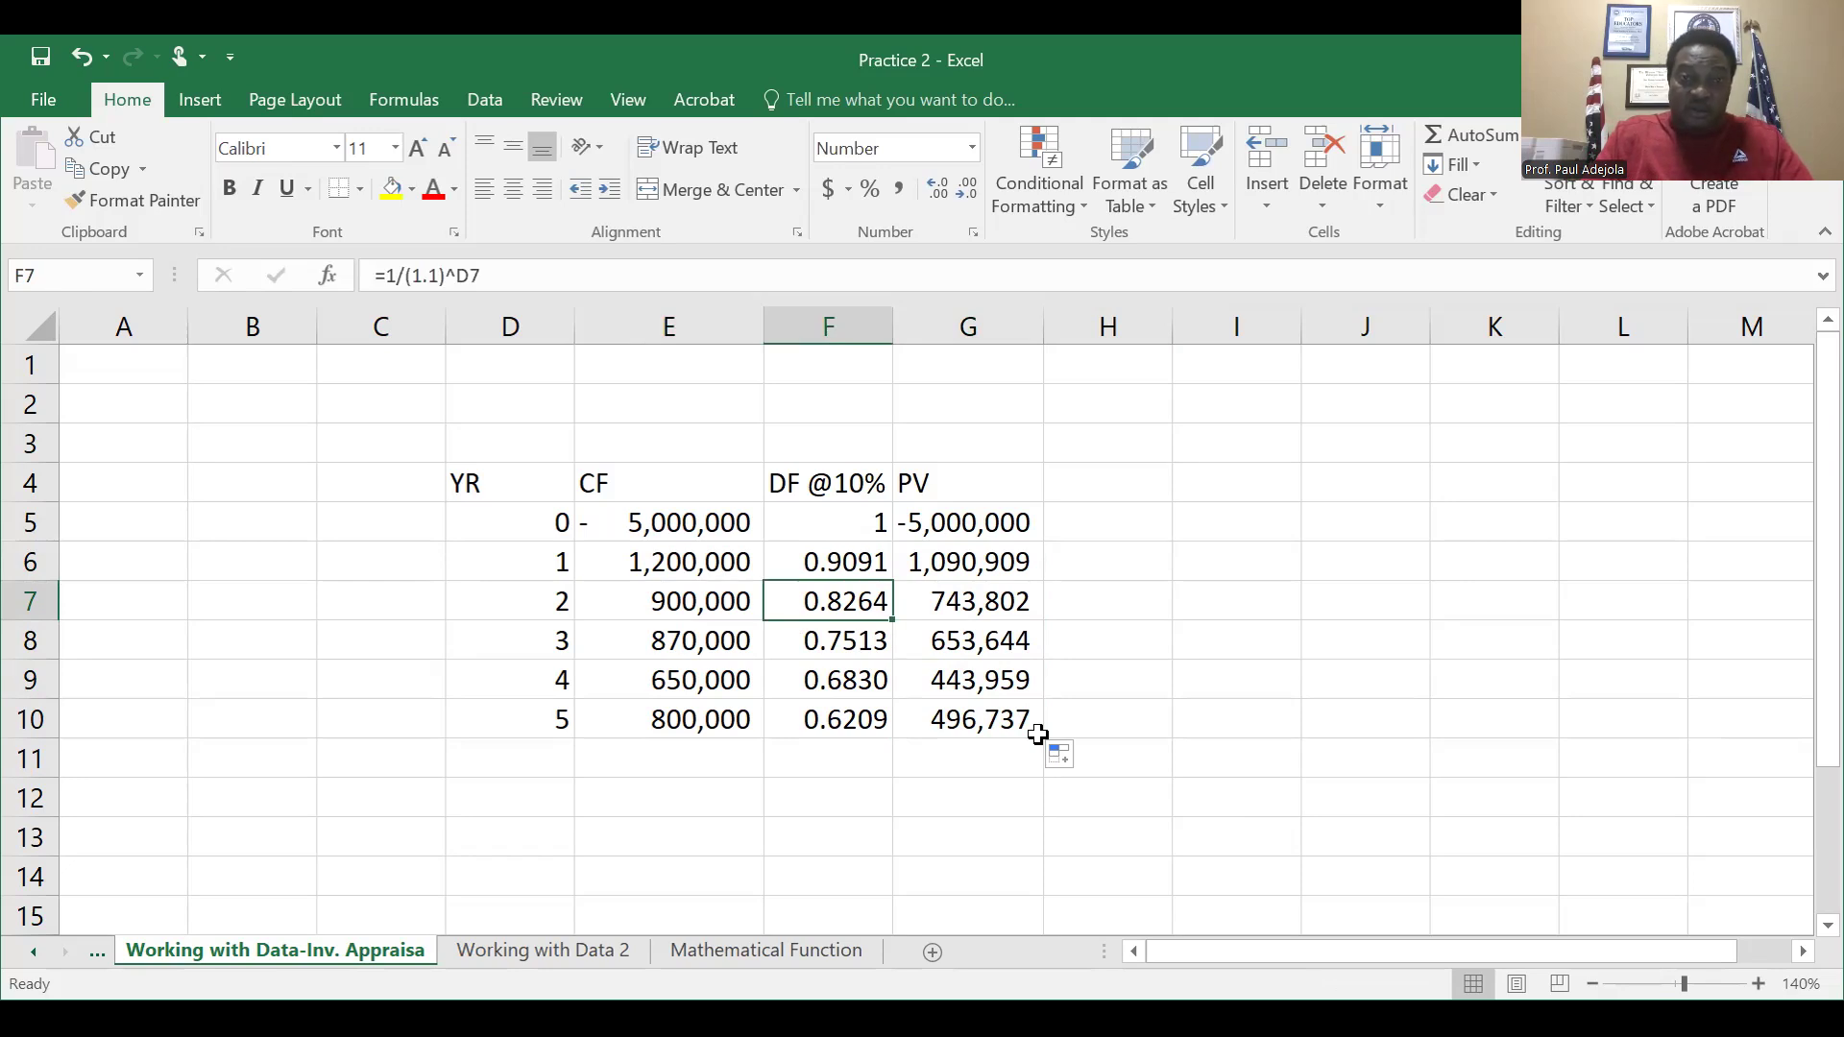
key(Right)
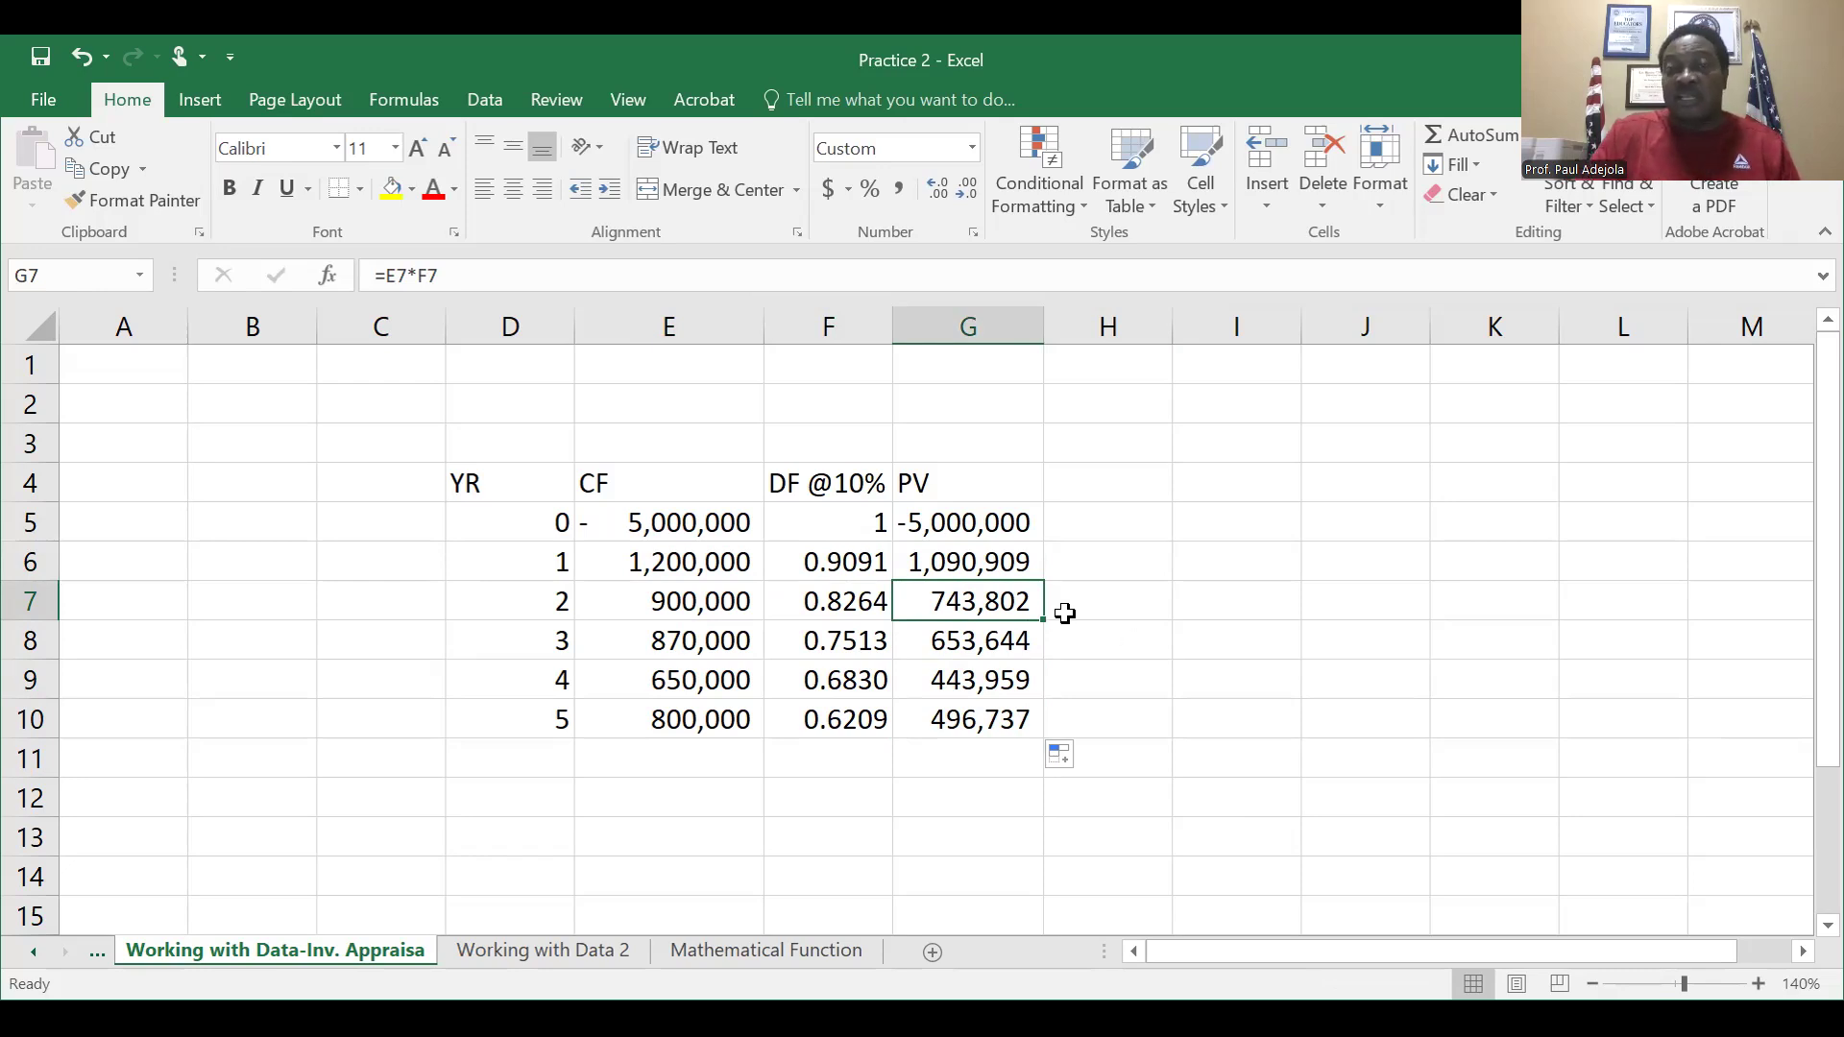
key(Down)
key(Down)
key(Down)
key(Down)
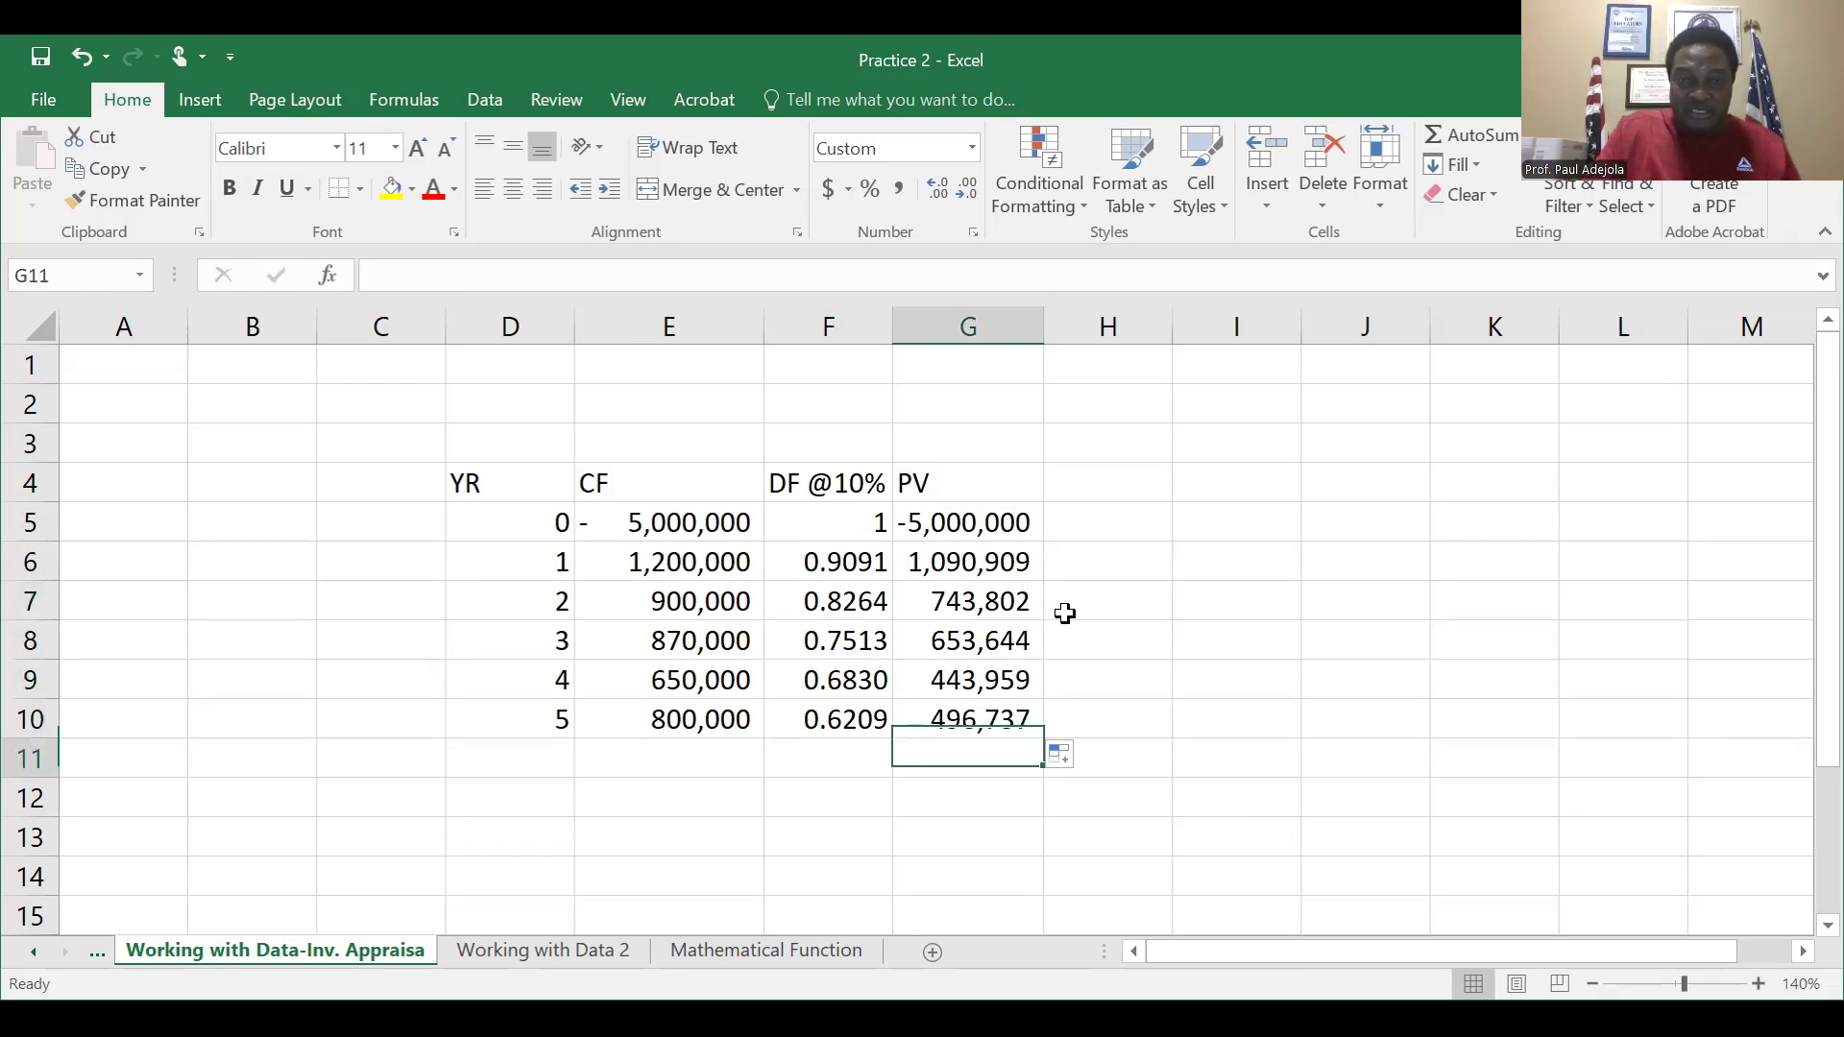
key(Up)
key(Up)
key(Up)
key(Up)
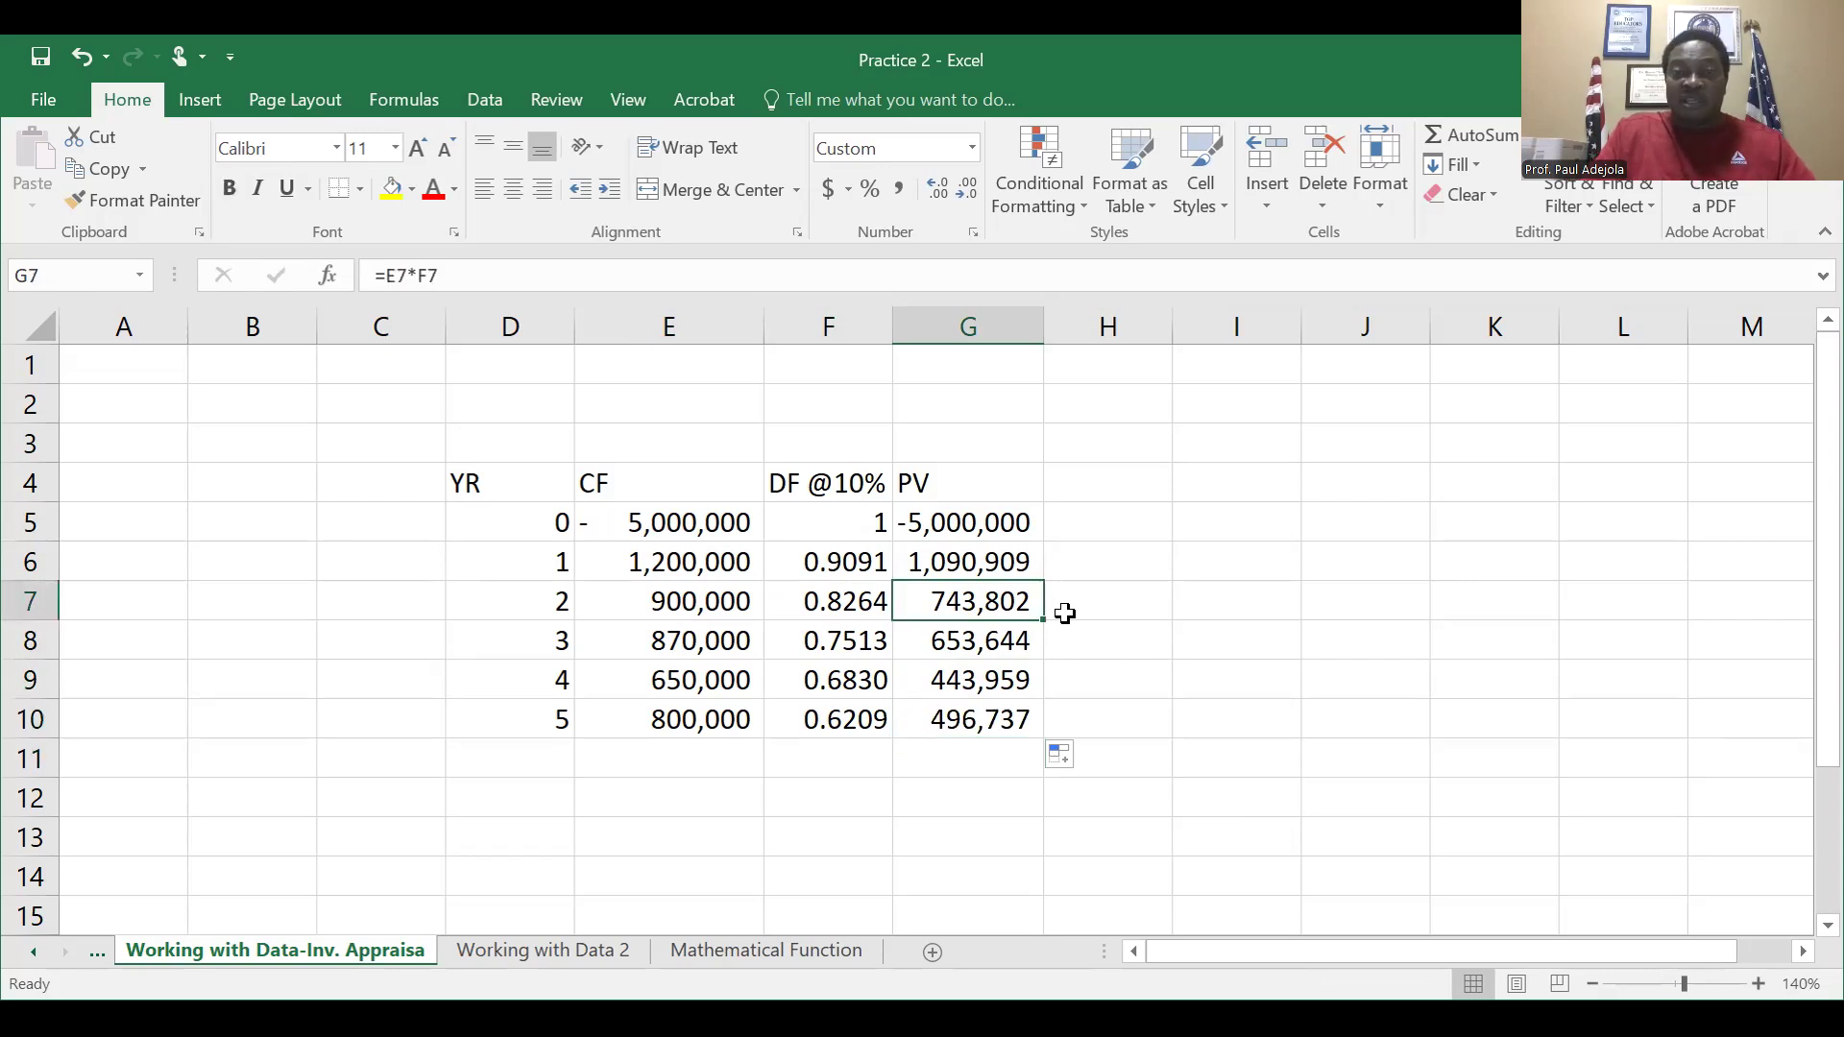
key(Up)
key(Up)
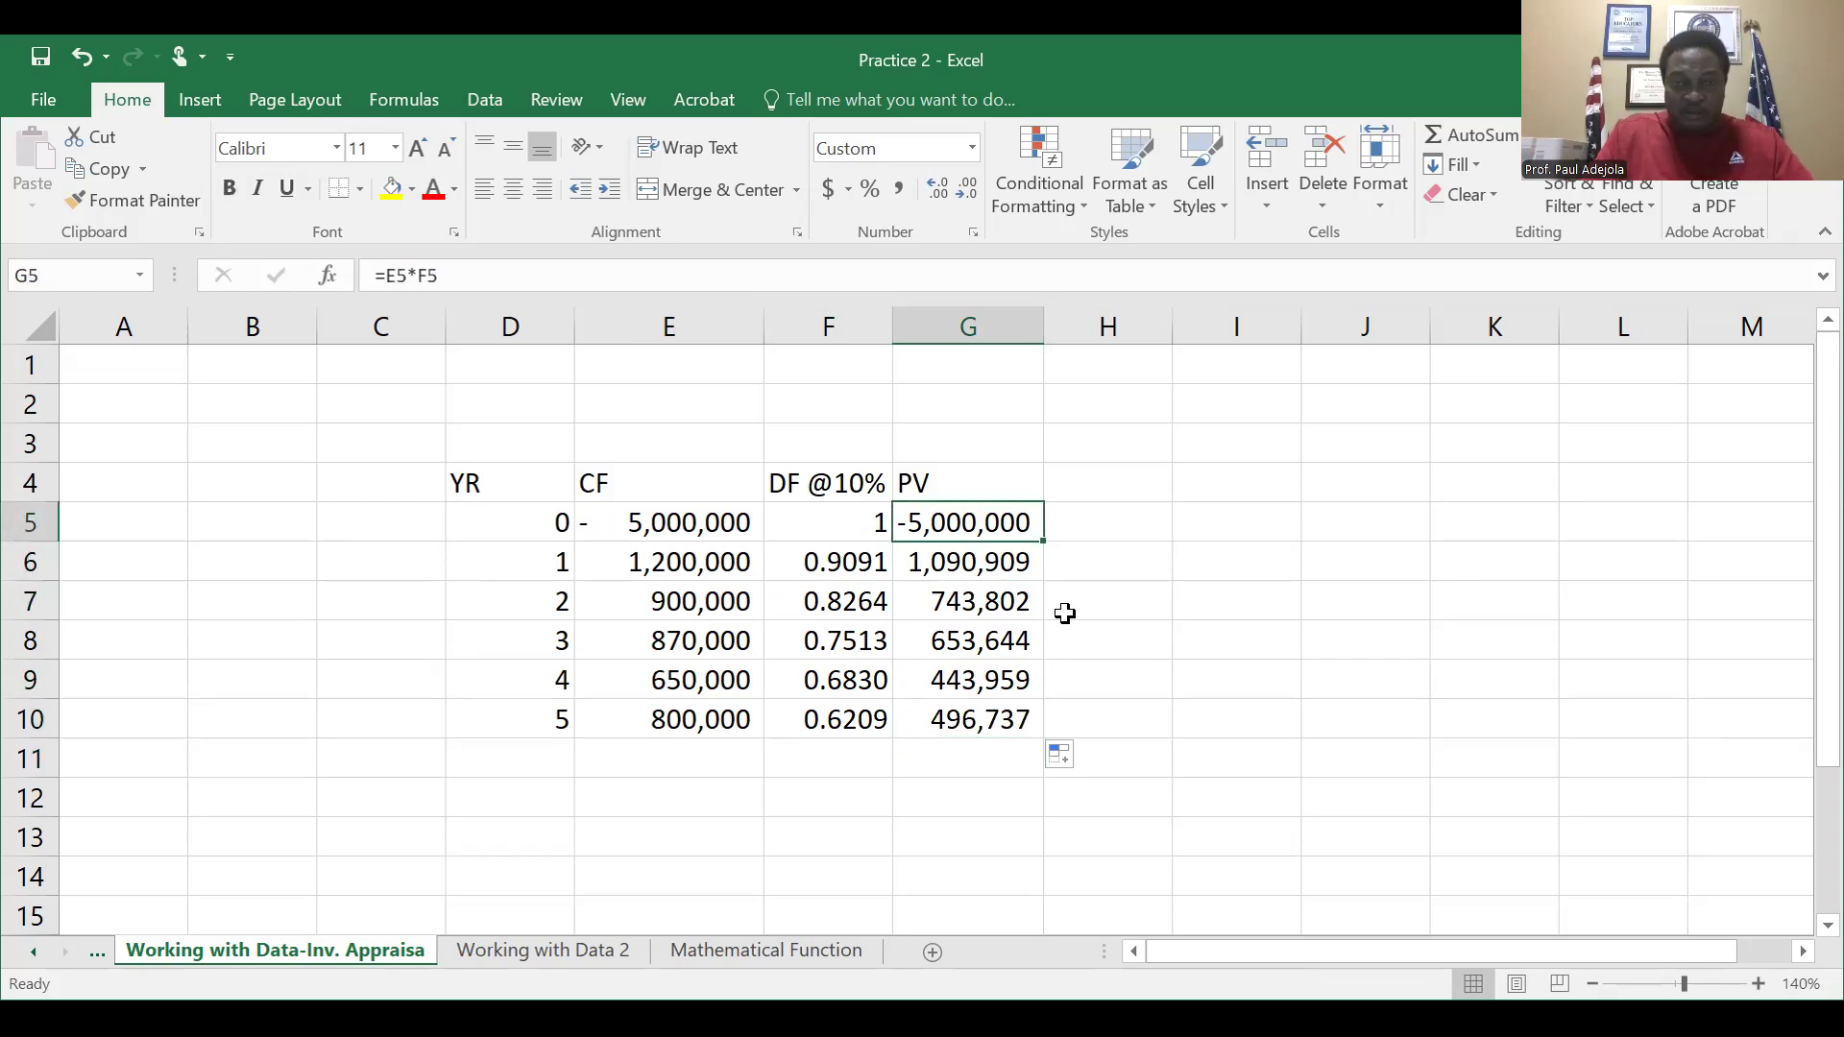
Enter the label NPV in F11, beneath the discount factors.
key(Down)
key(Down)
key(Down)
key(Down)
key(Down)
key(Down)
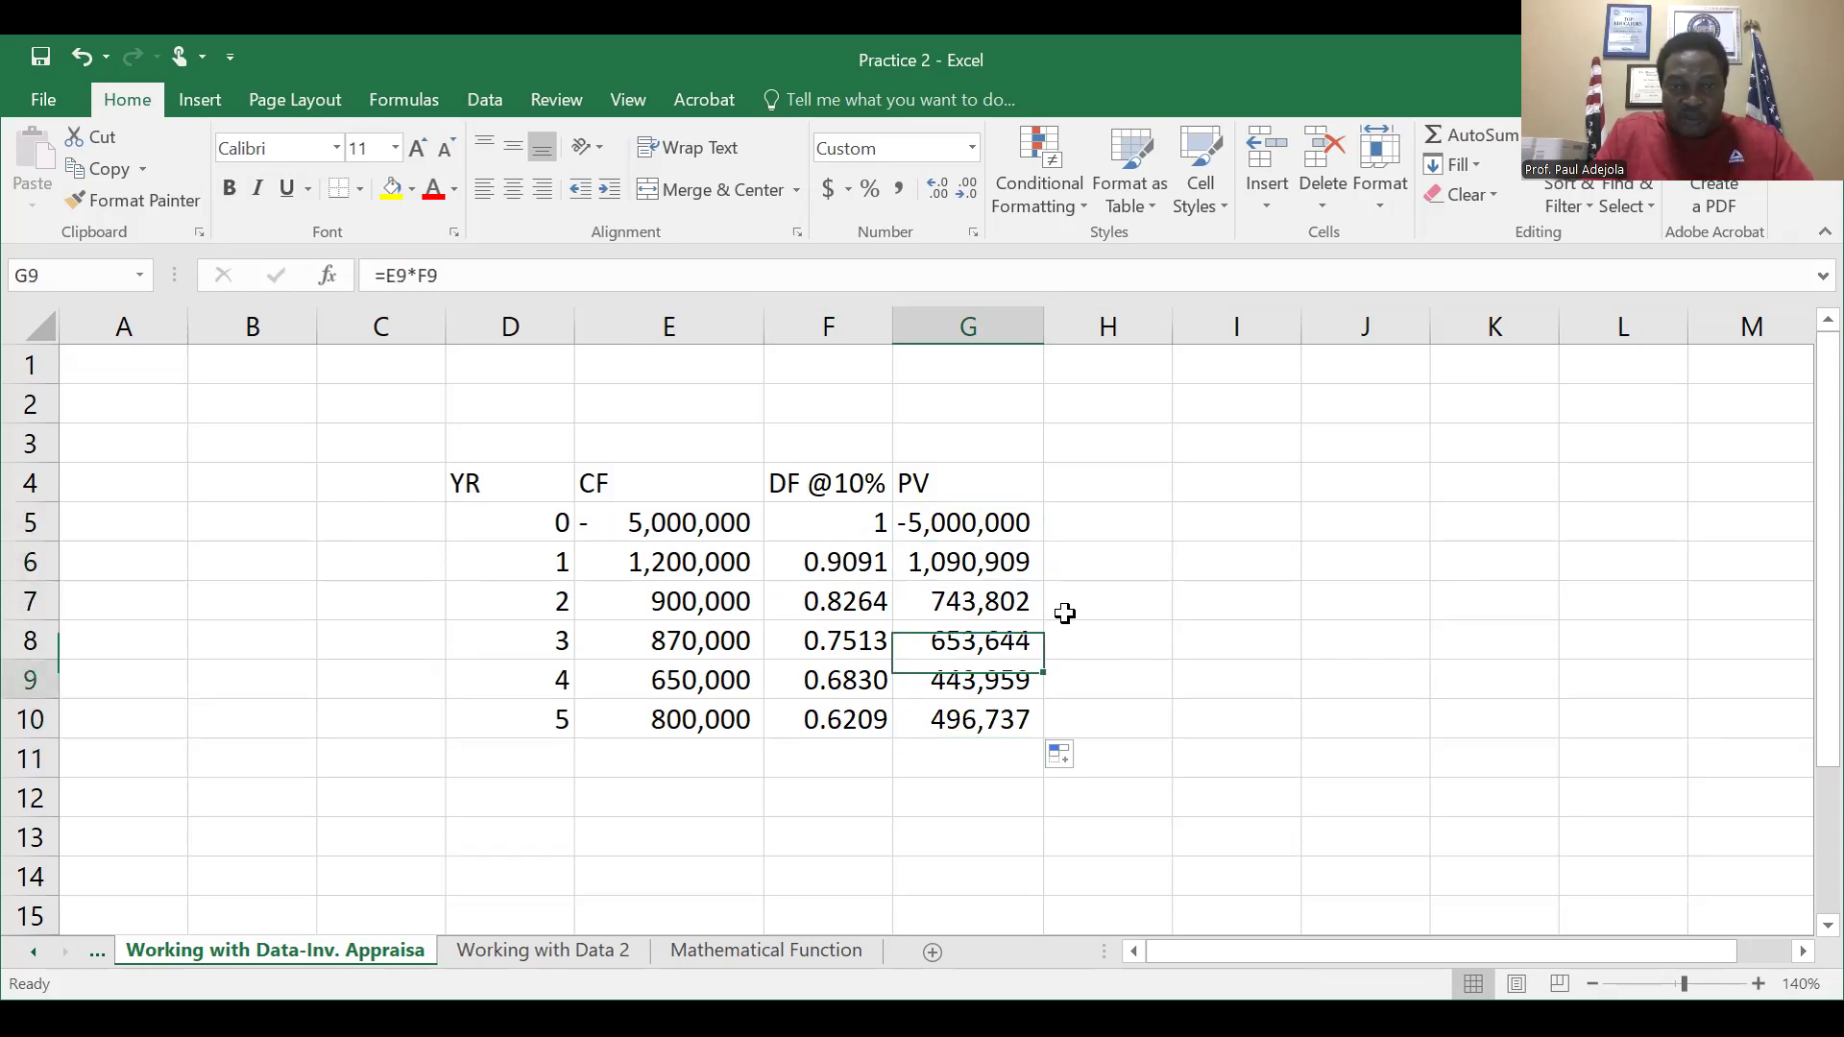
key(Left)
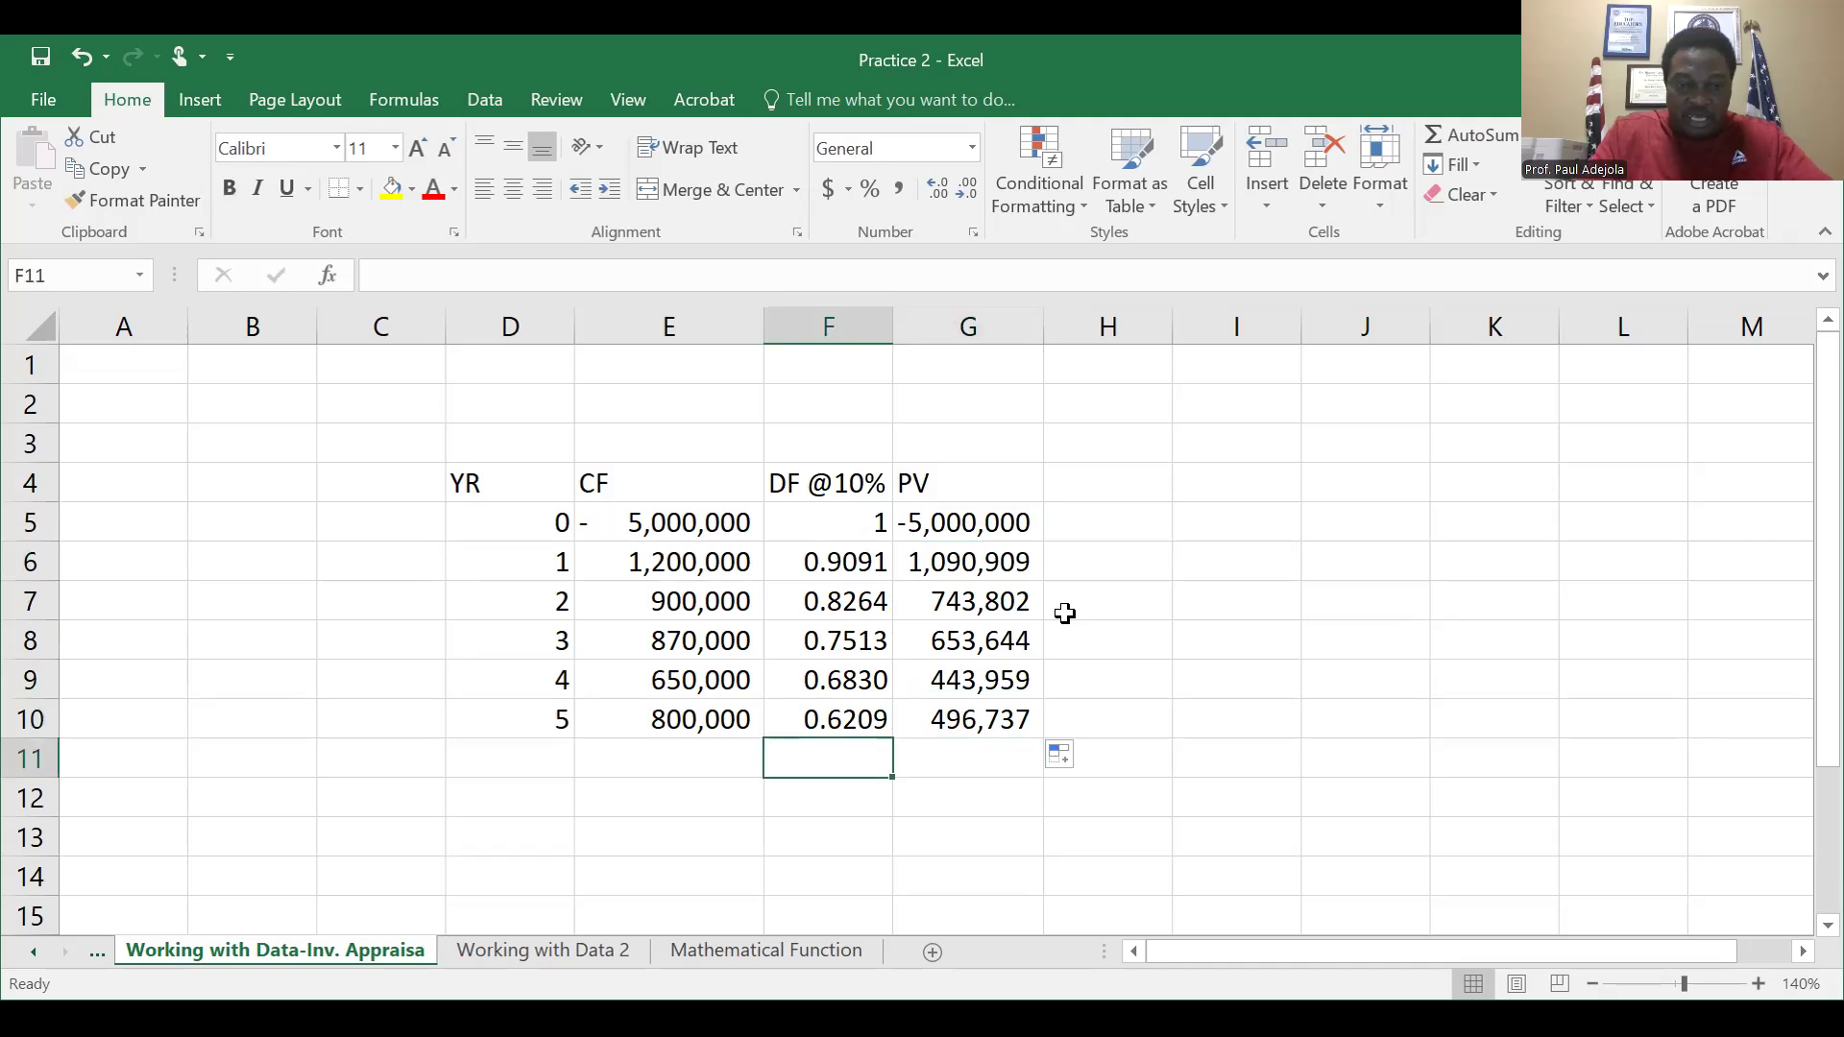
text(NPV)
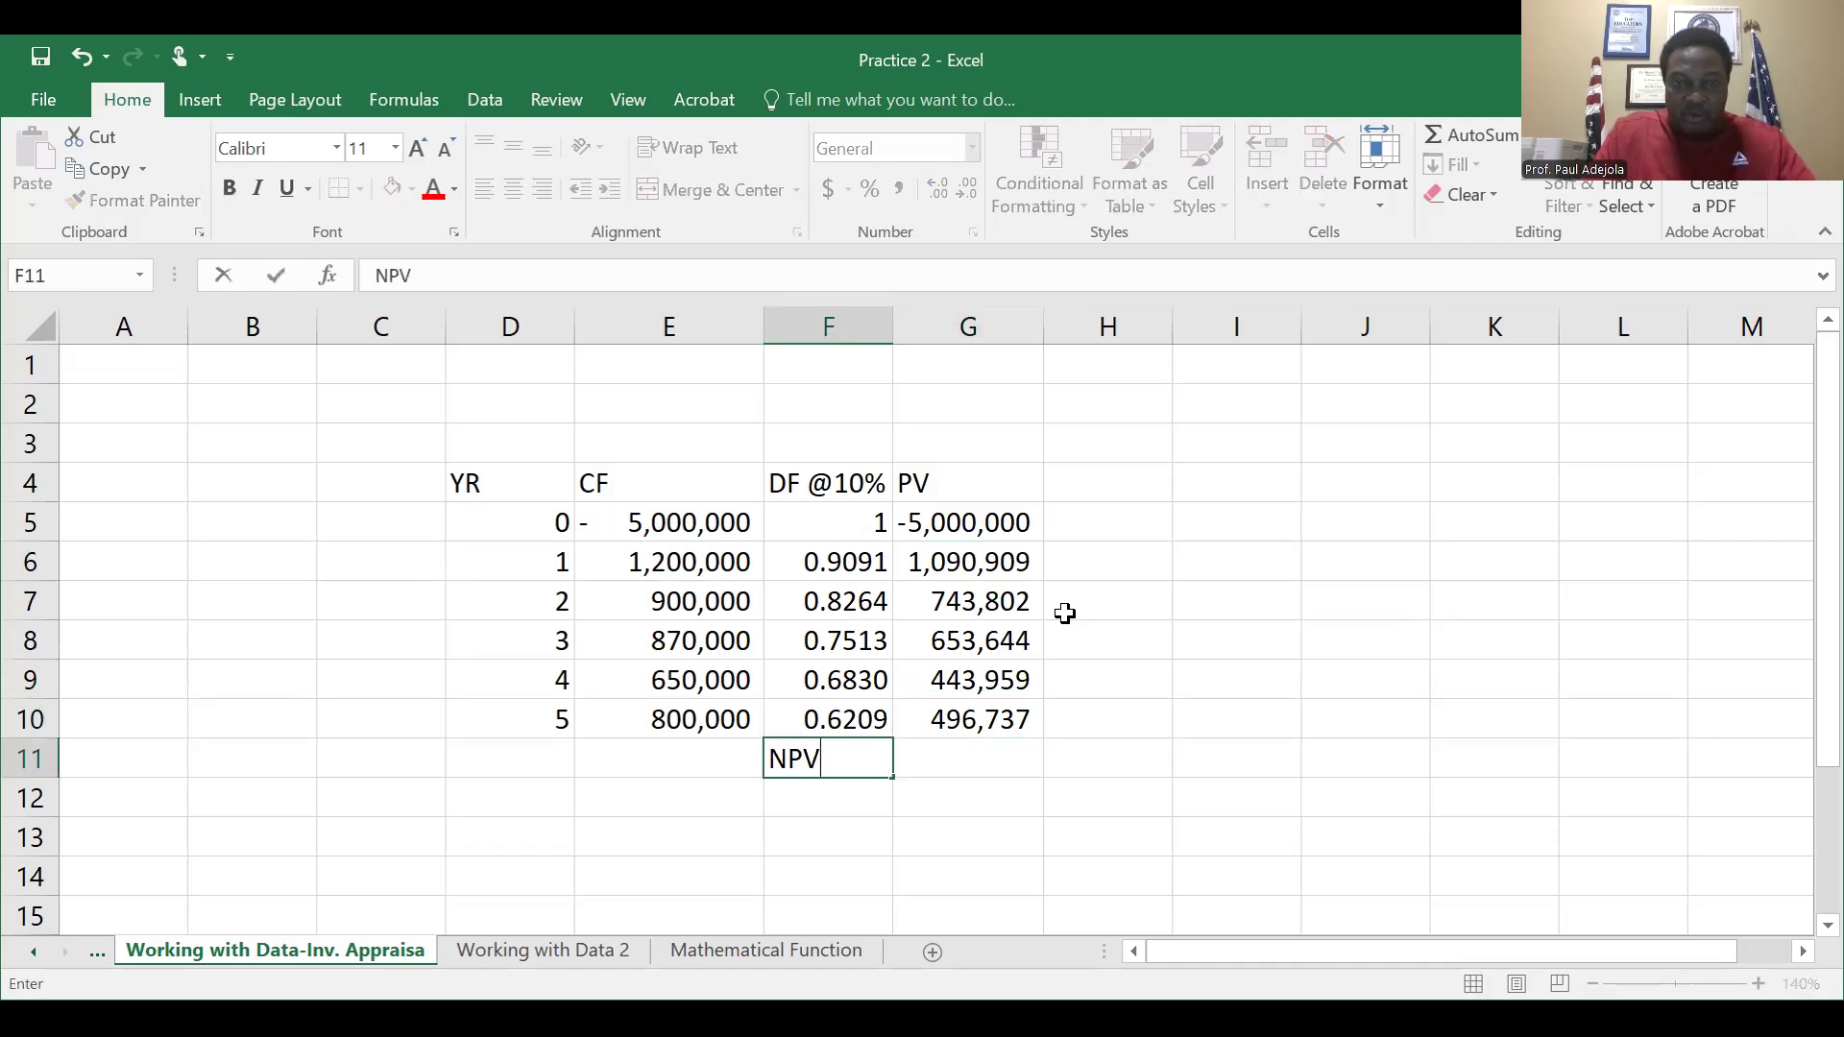
key(Right)
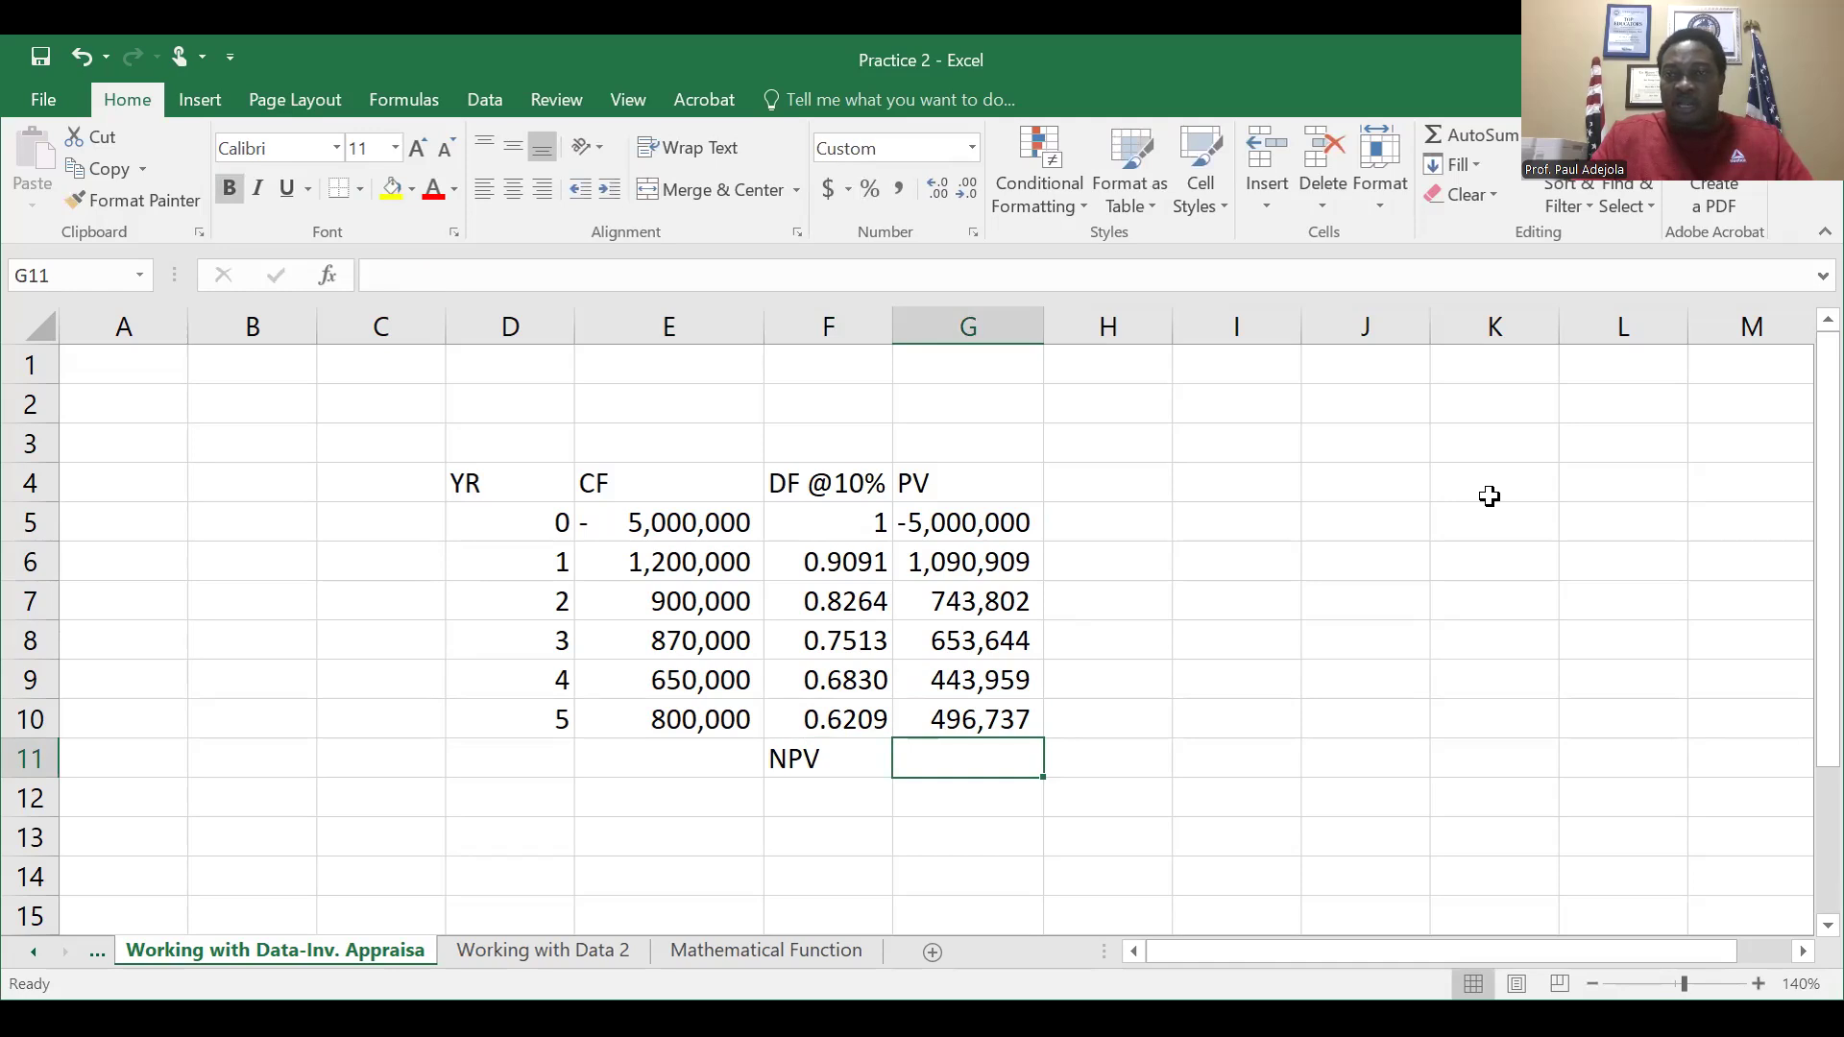
Calculate the net present value in G11 with AutoSum over the present values in G5 to G10.
drag(988, 514, 989, 601)
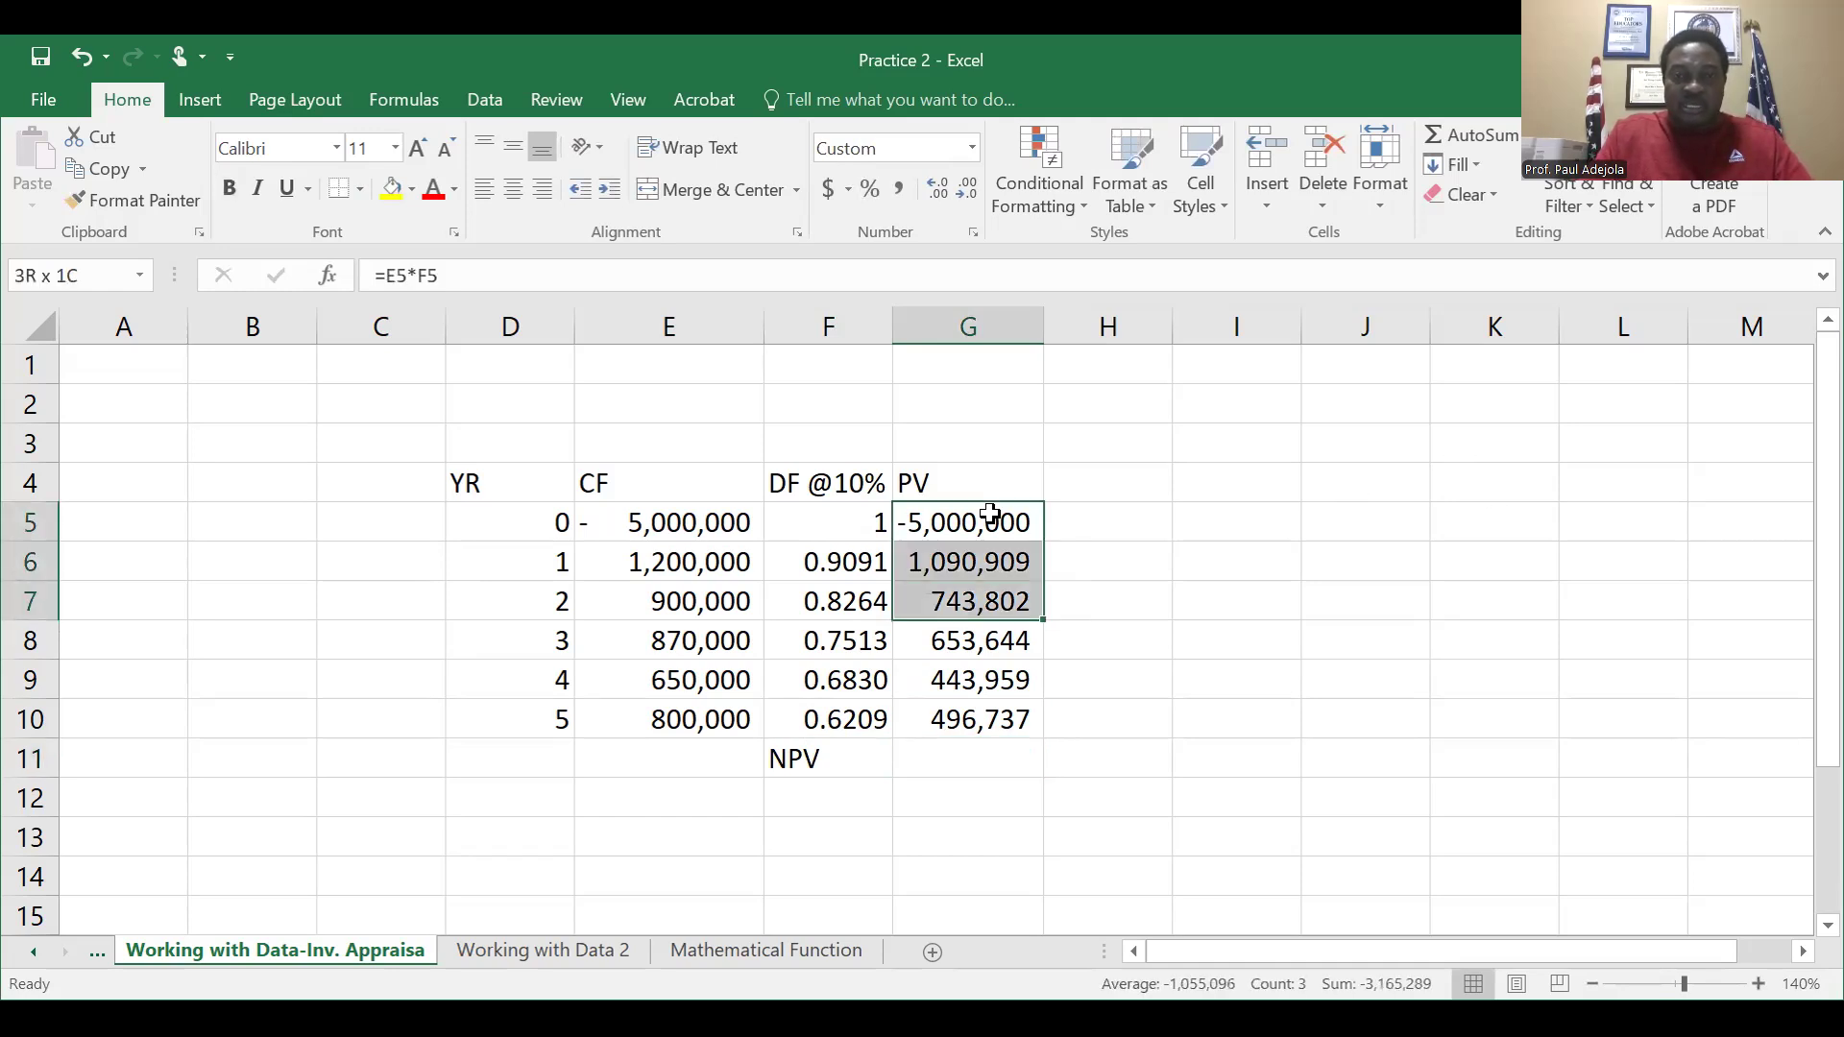
drag(990, 514, 989, 759)
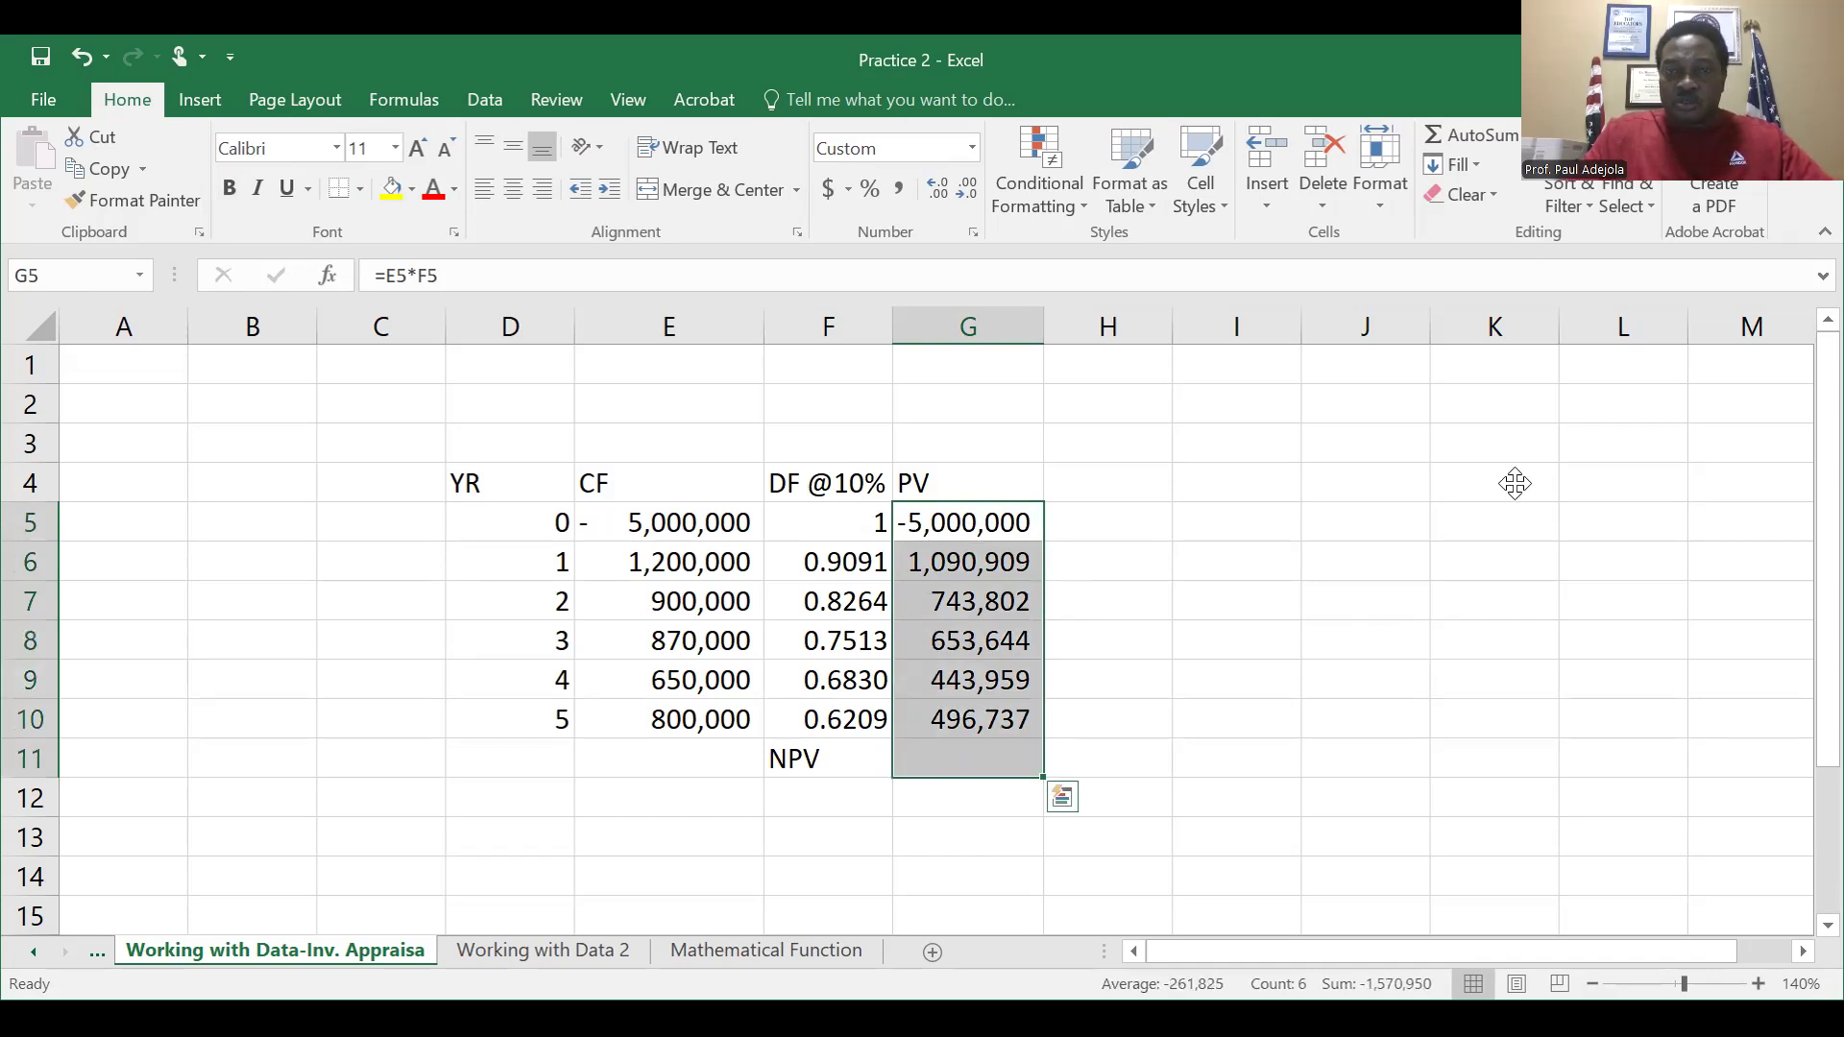
click(980, 521)
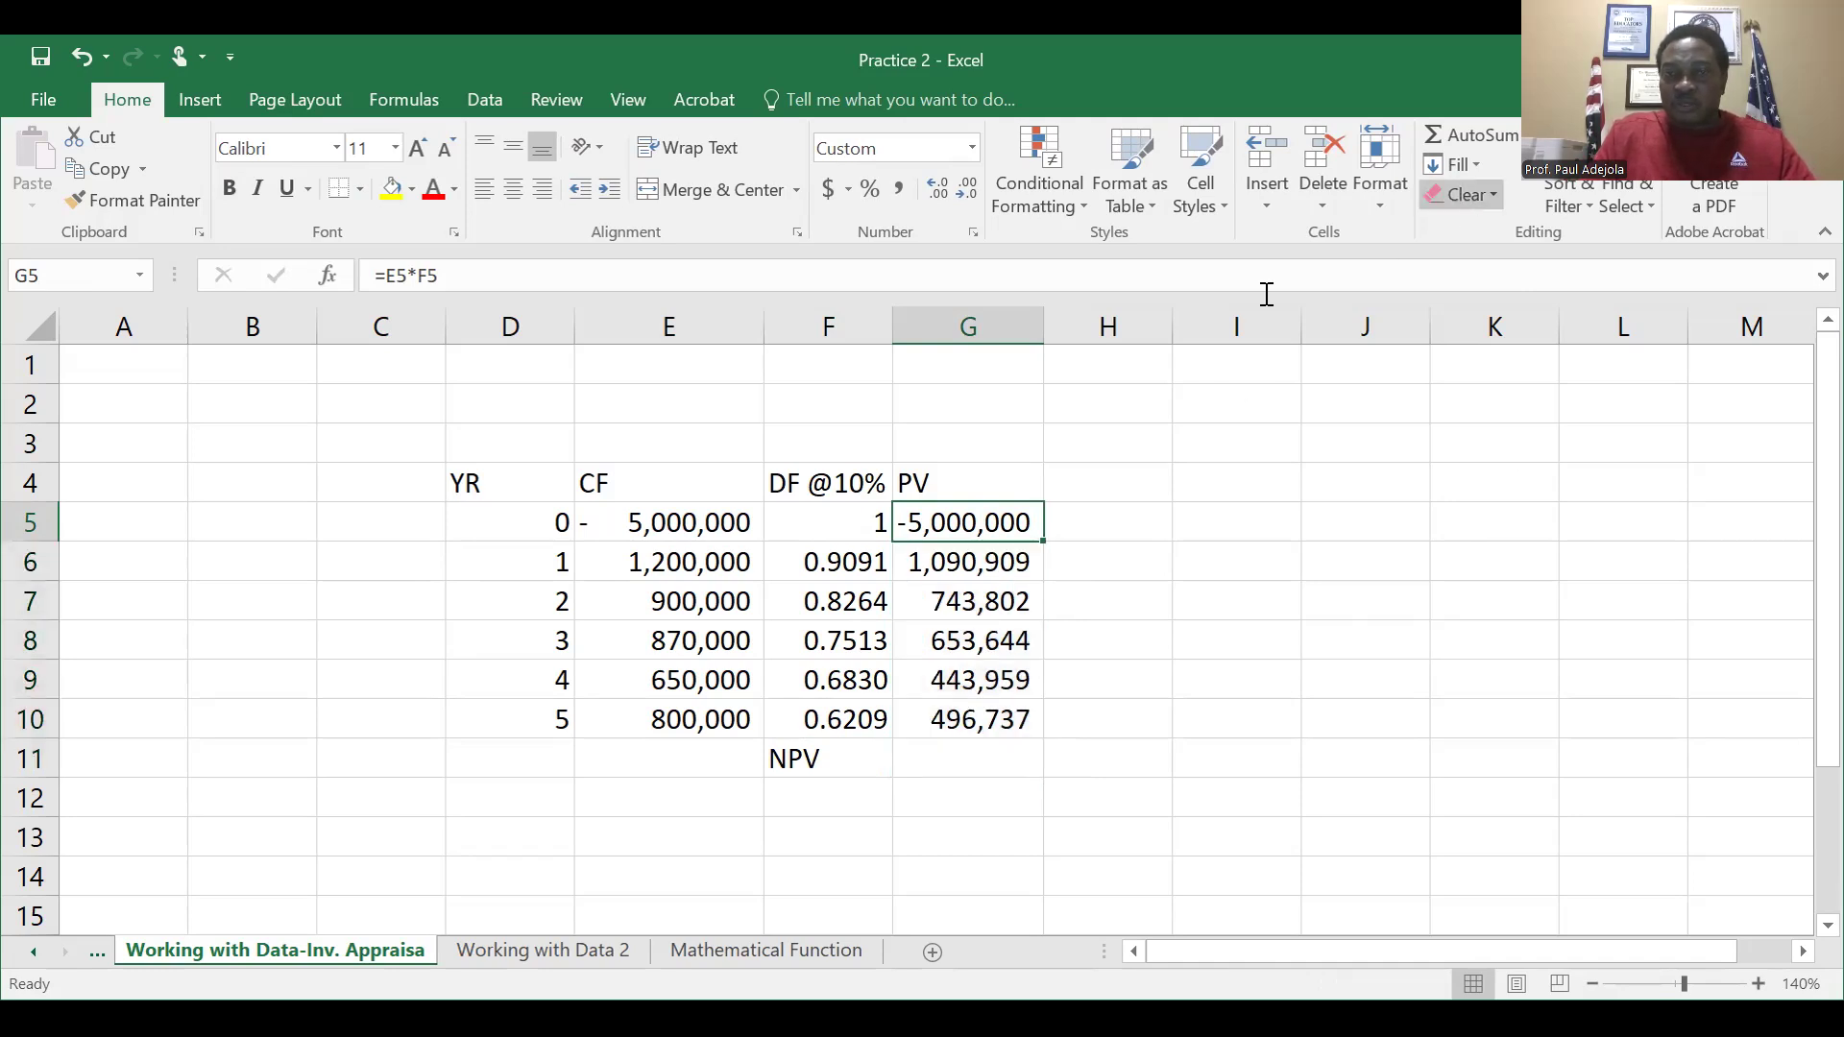
key(shift+Down)
key(shift+Down)
key(shift+Down)
key(shift+Down)
key(shift+Down)
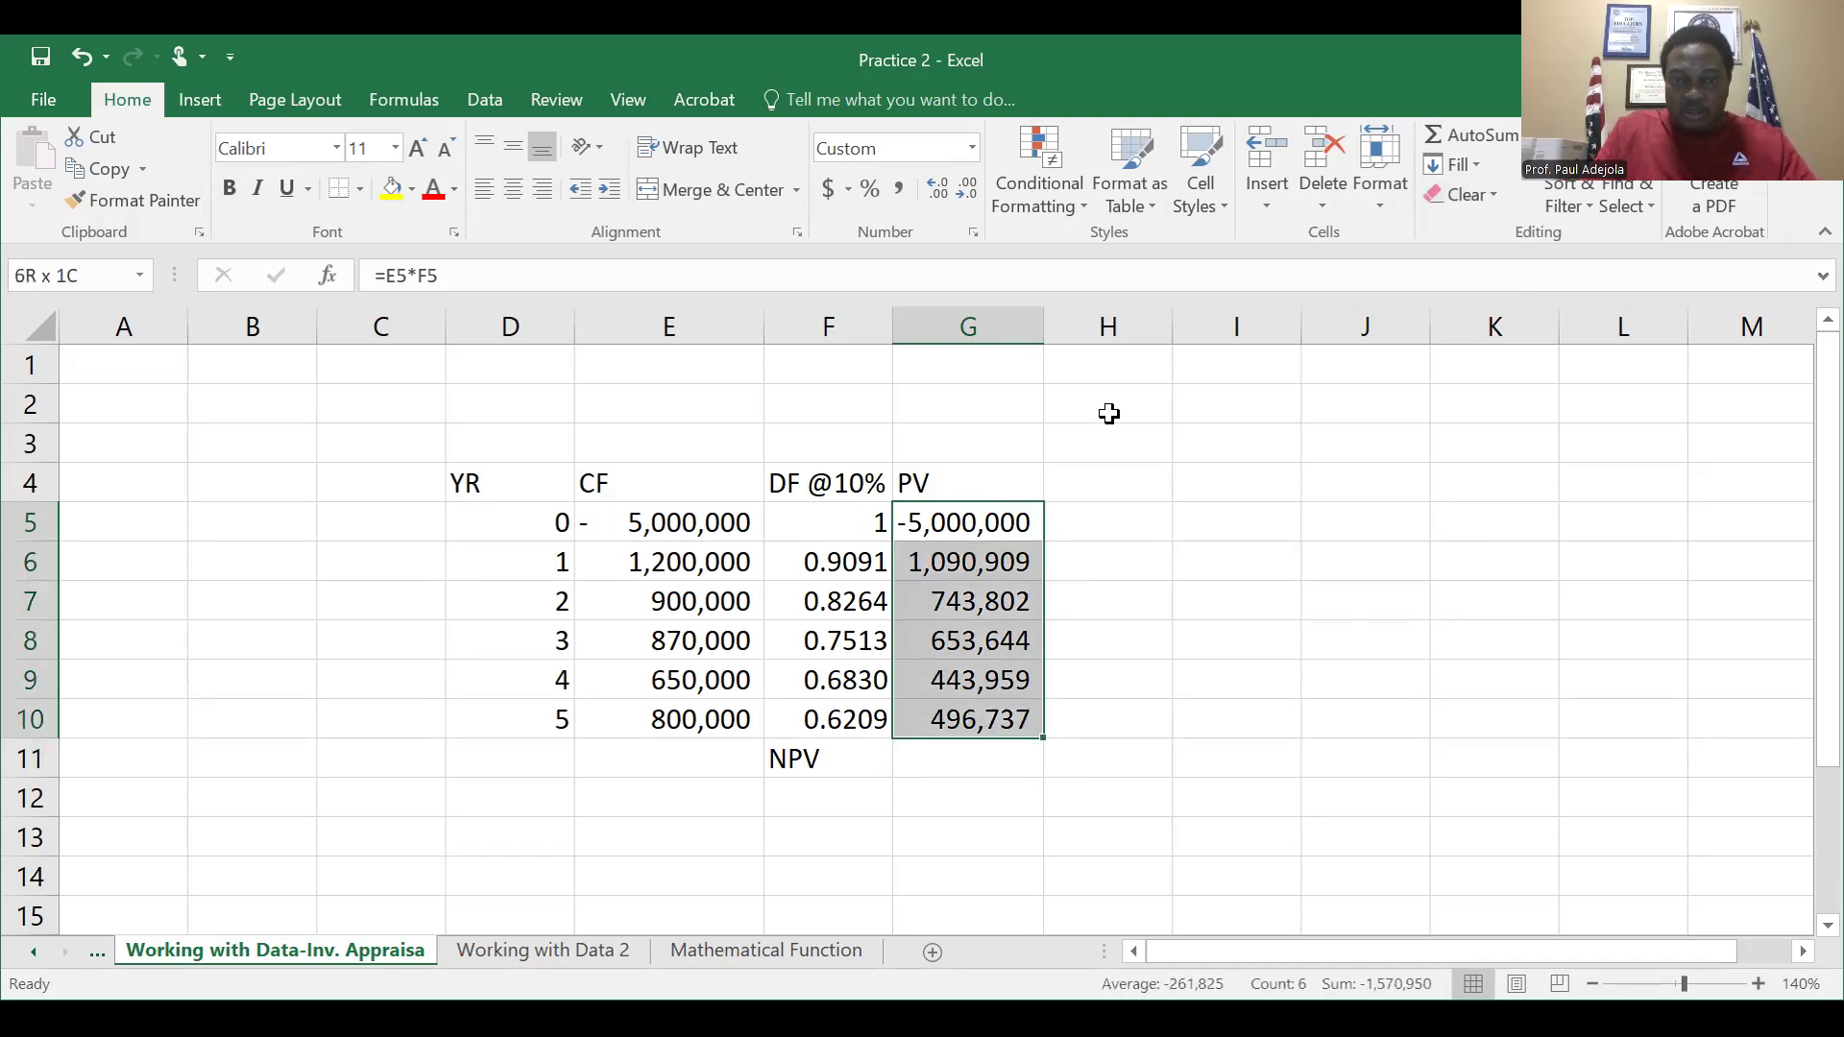
key(shift+Down)
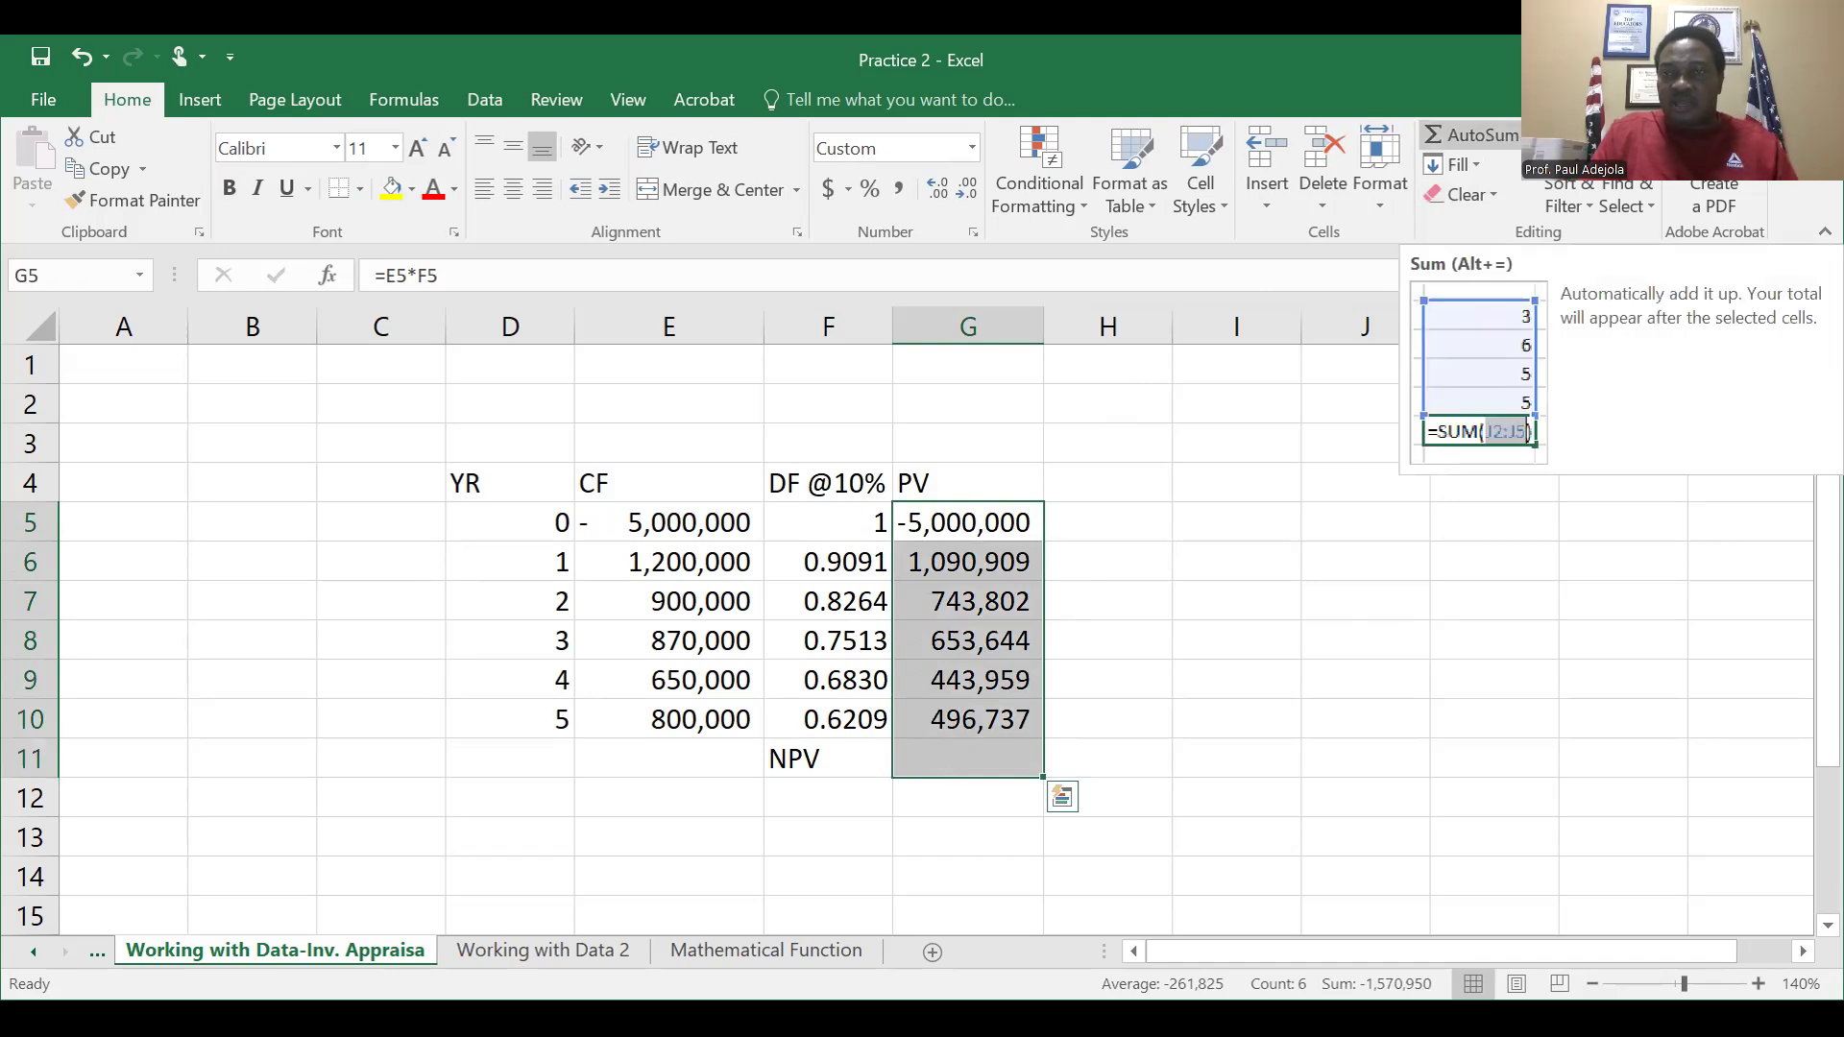
click(1460, 135)
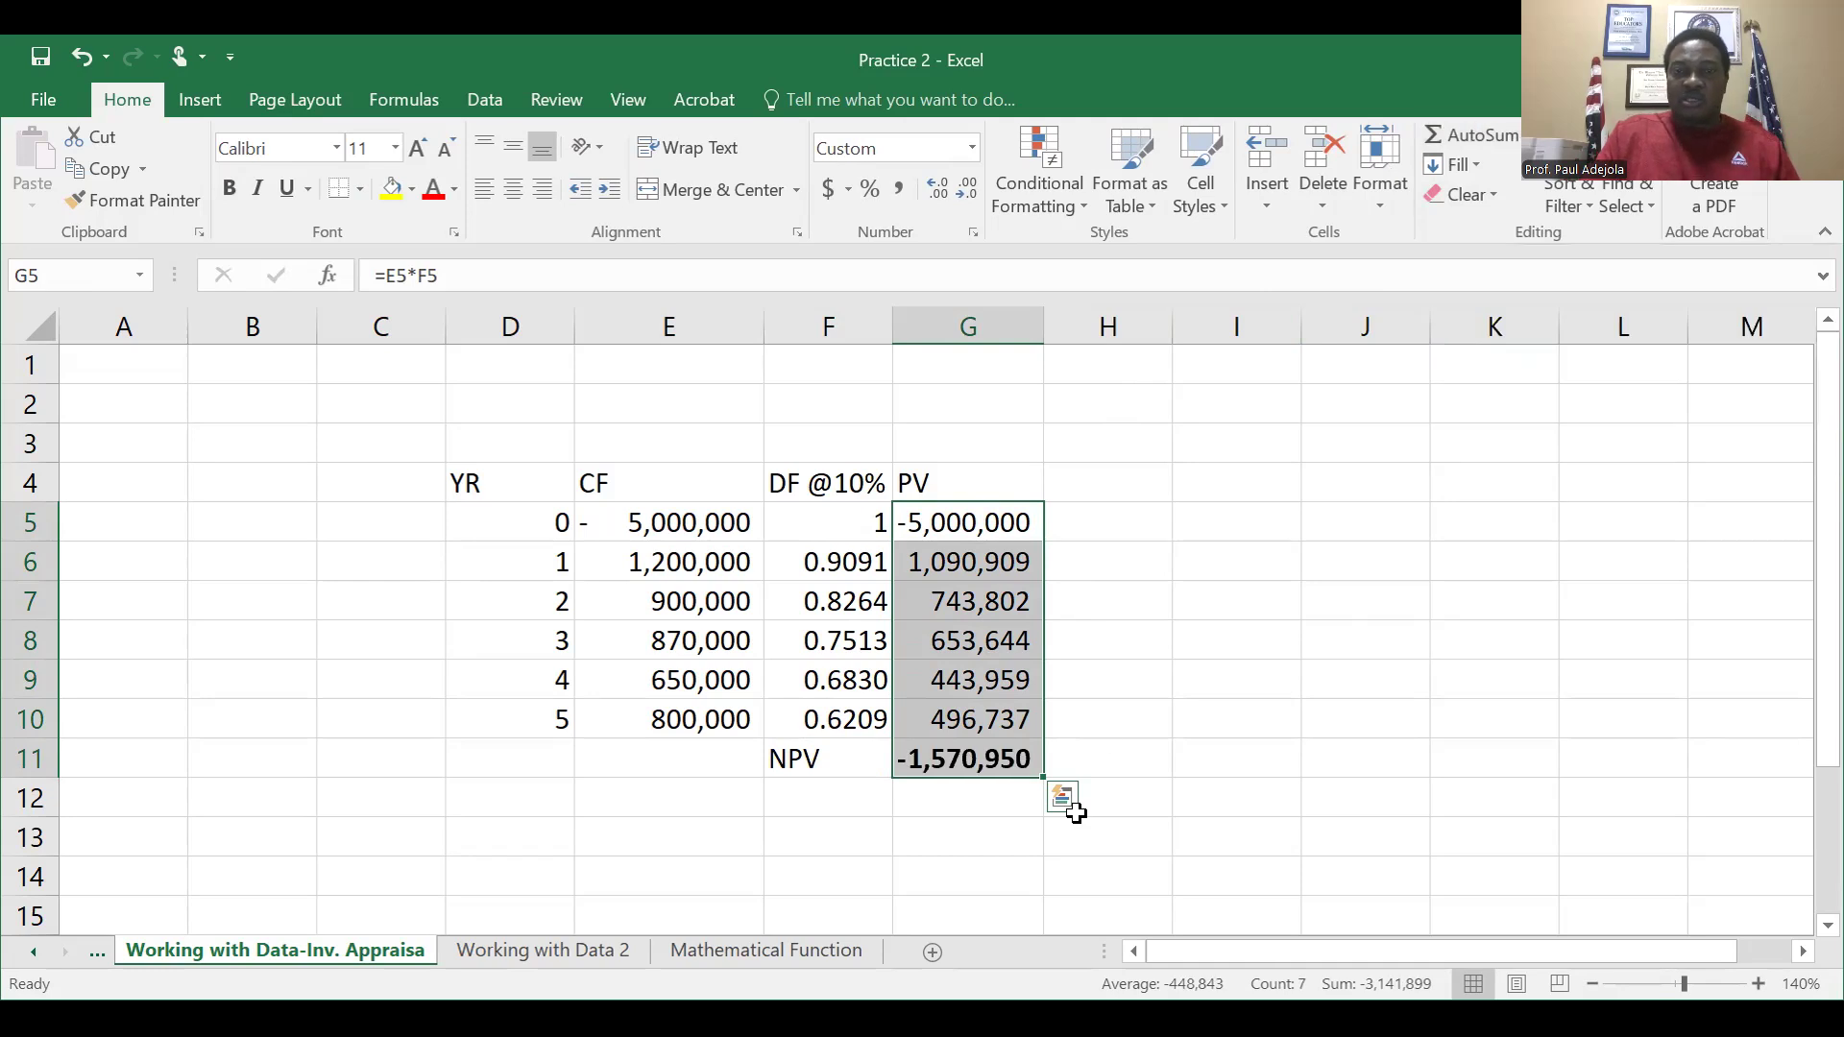
Examine the net present value formula in G11.
click(1008, 835)
key(Up)
key(Up)
key(Up)
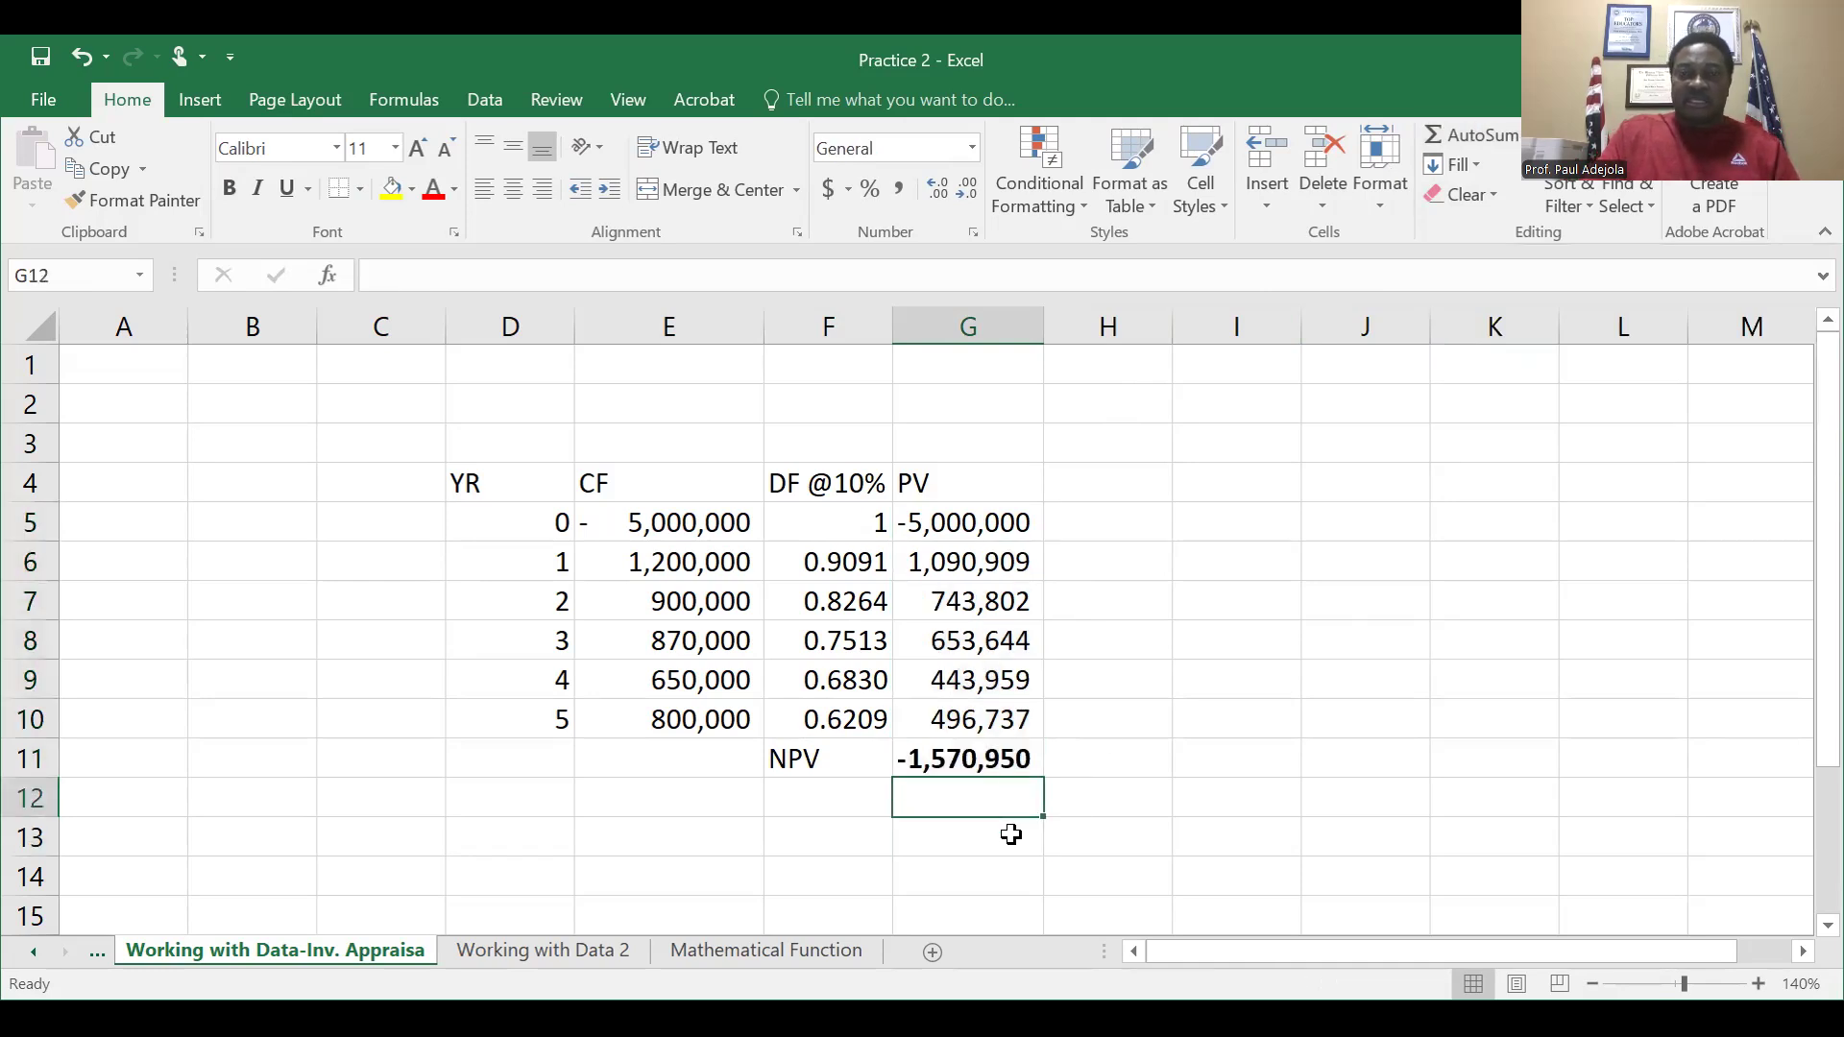
key(Down)
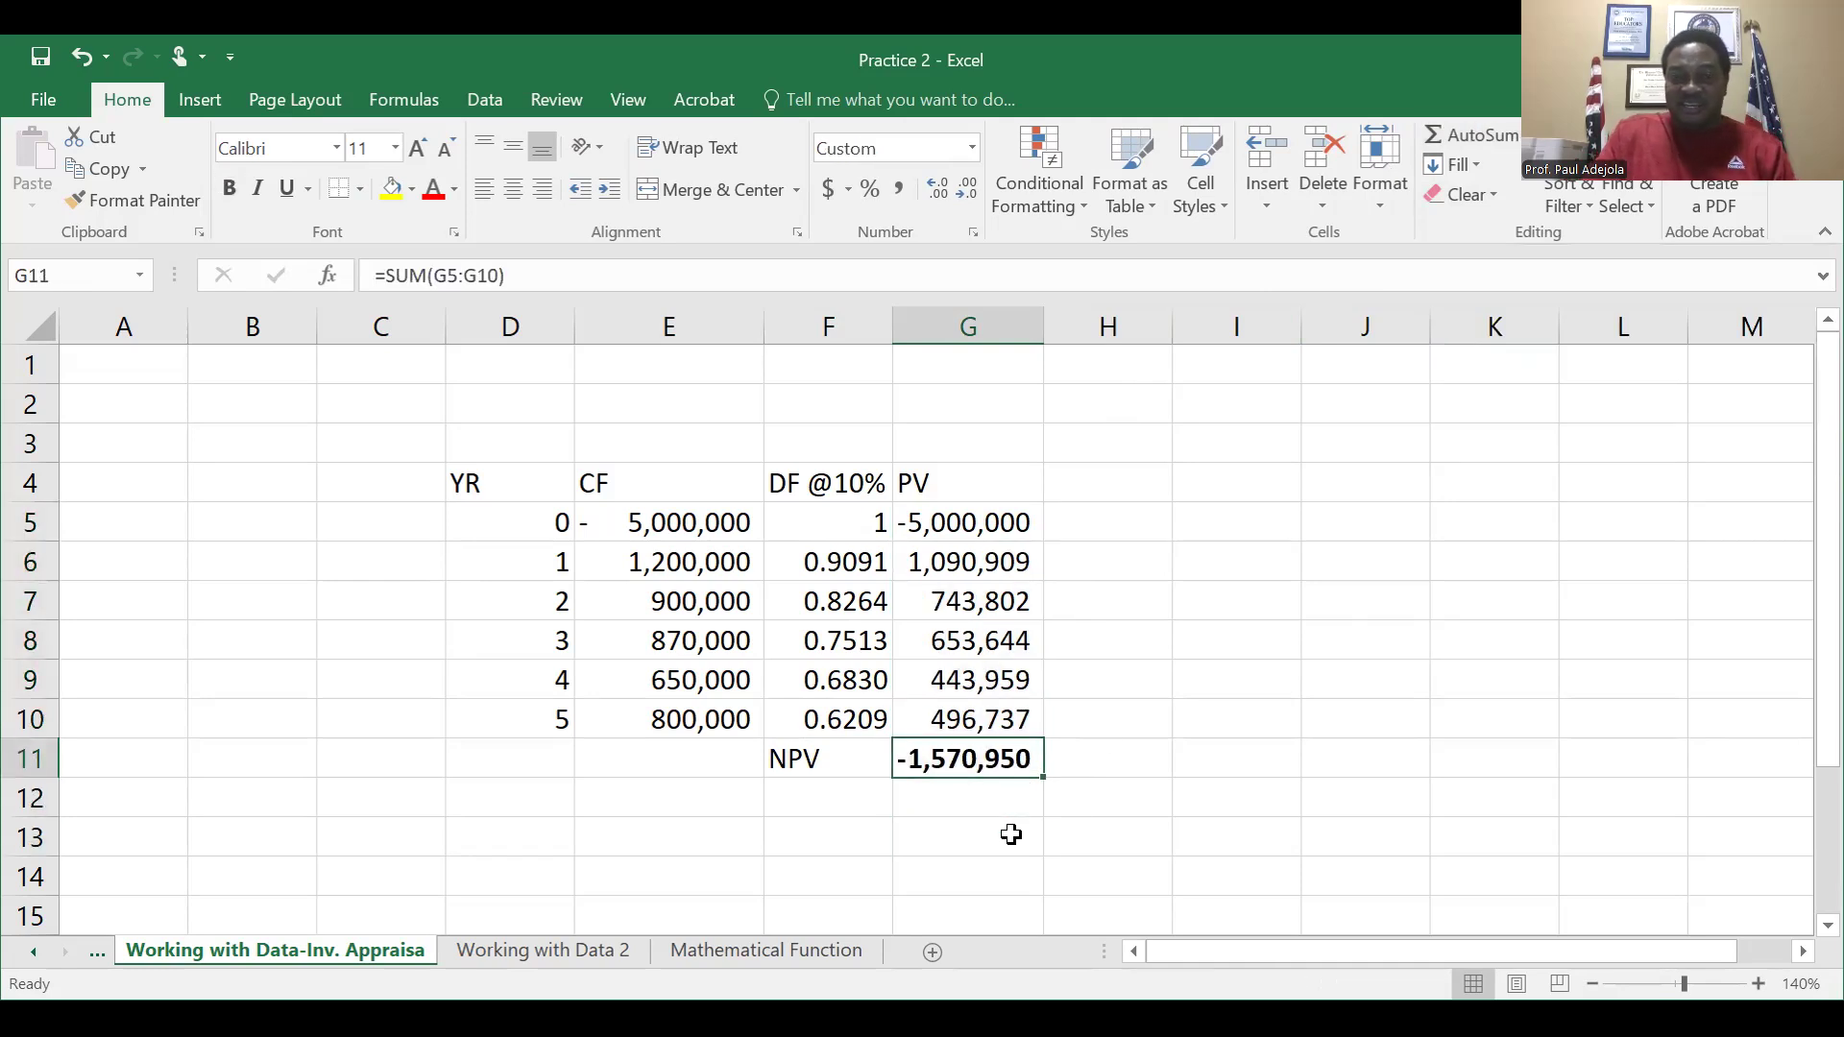
key(Up)
key(Down)
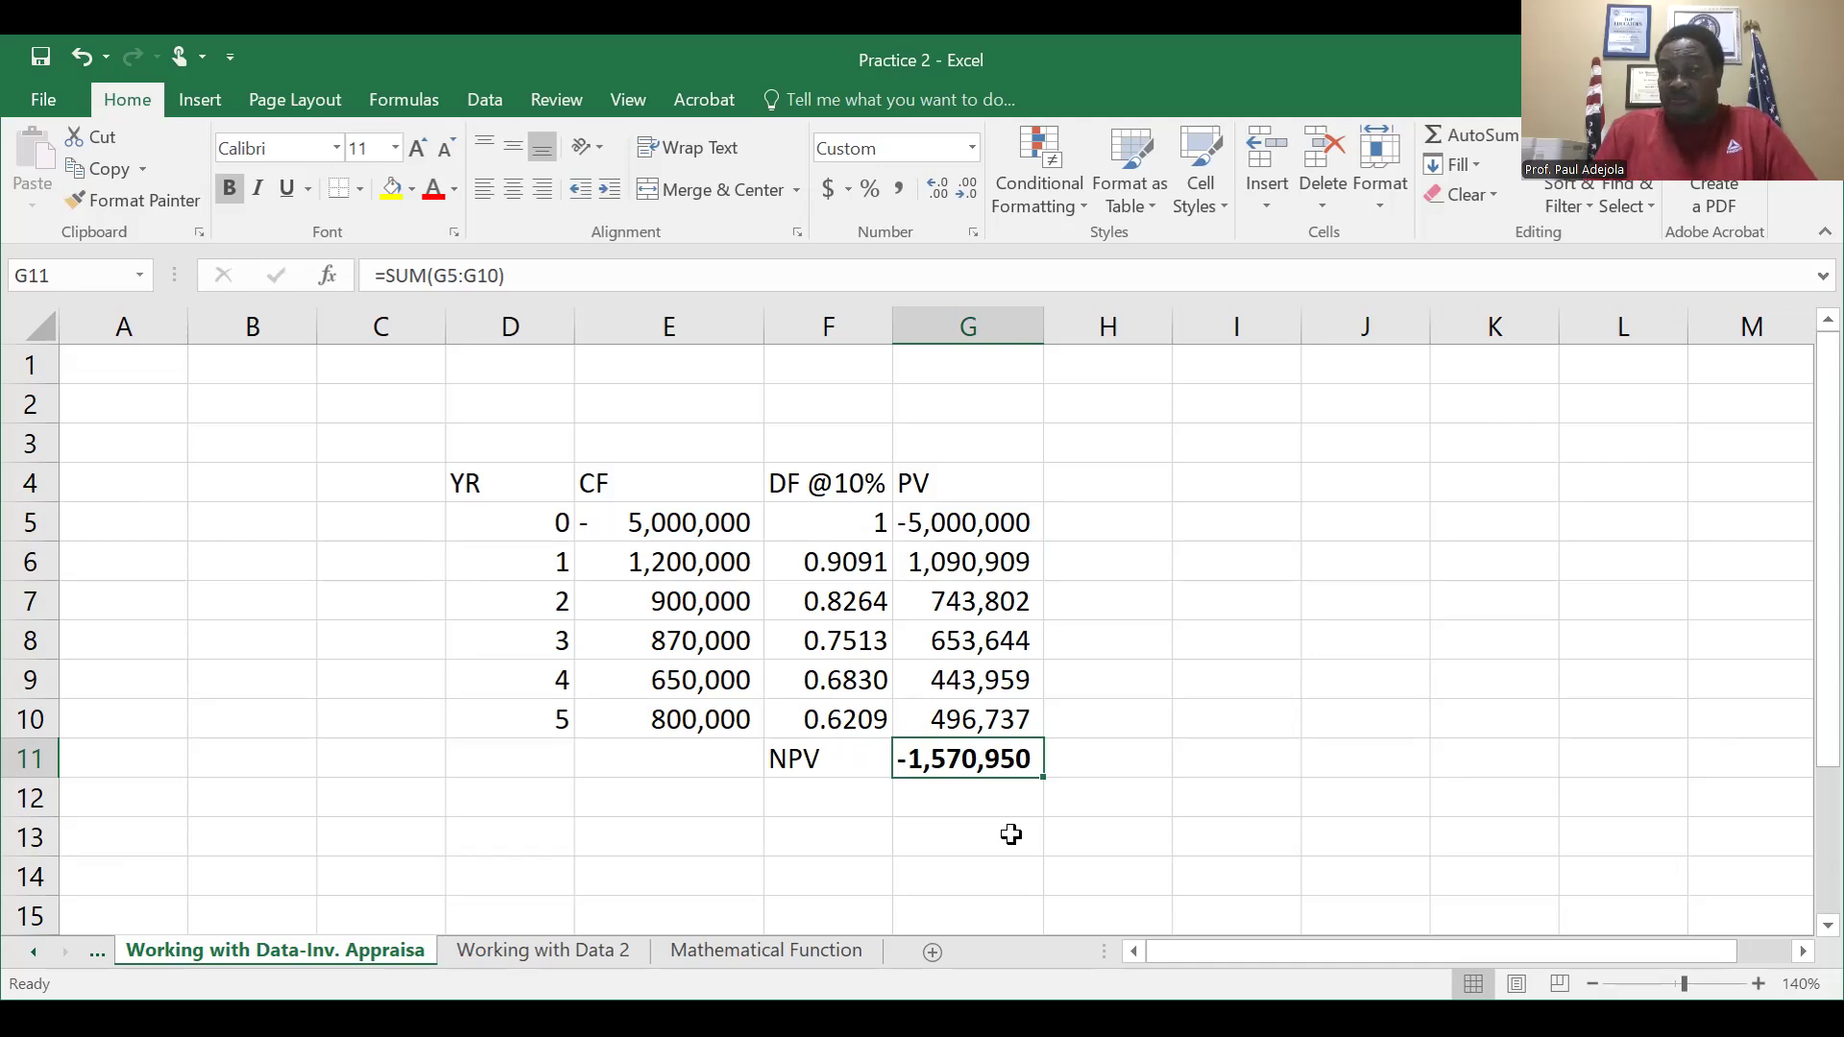
Review the cash flows for years 1 to 5 in column E.
click(725, 559)
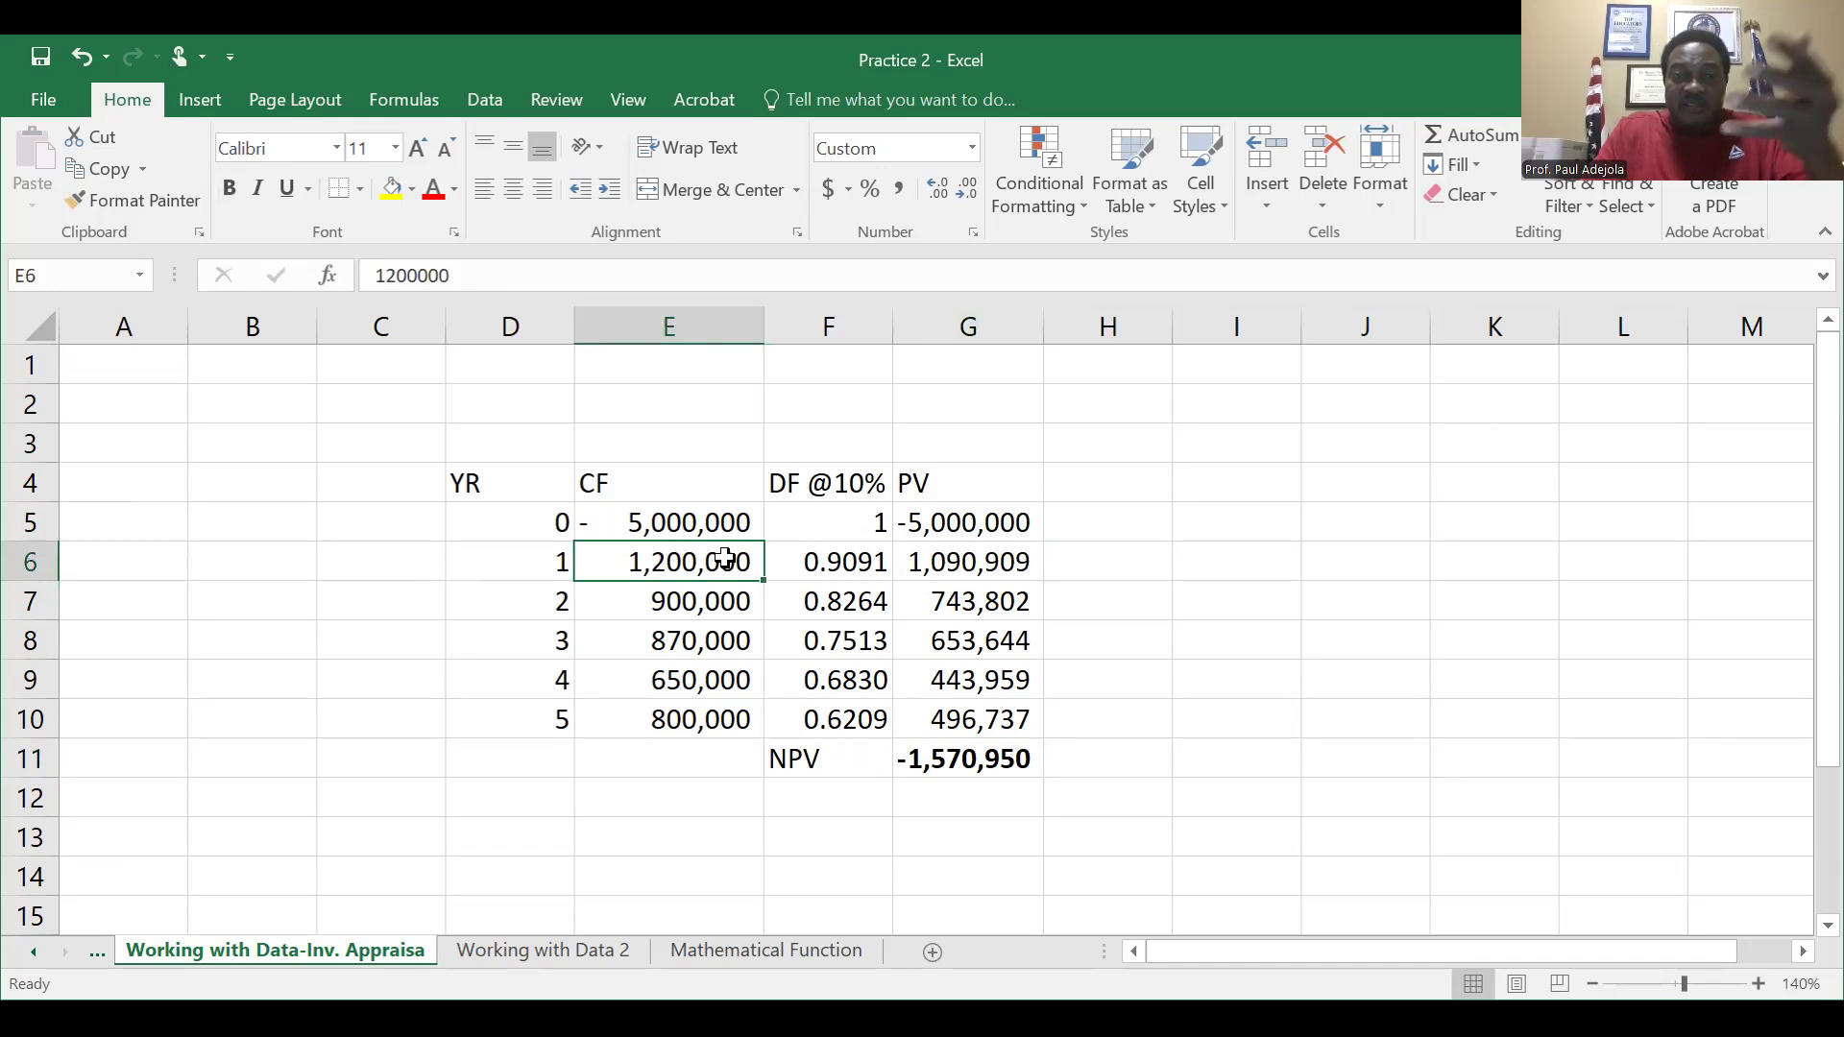
key(Down)
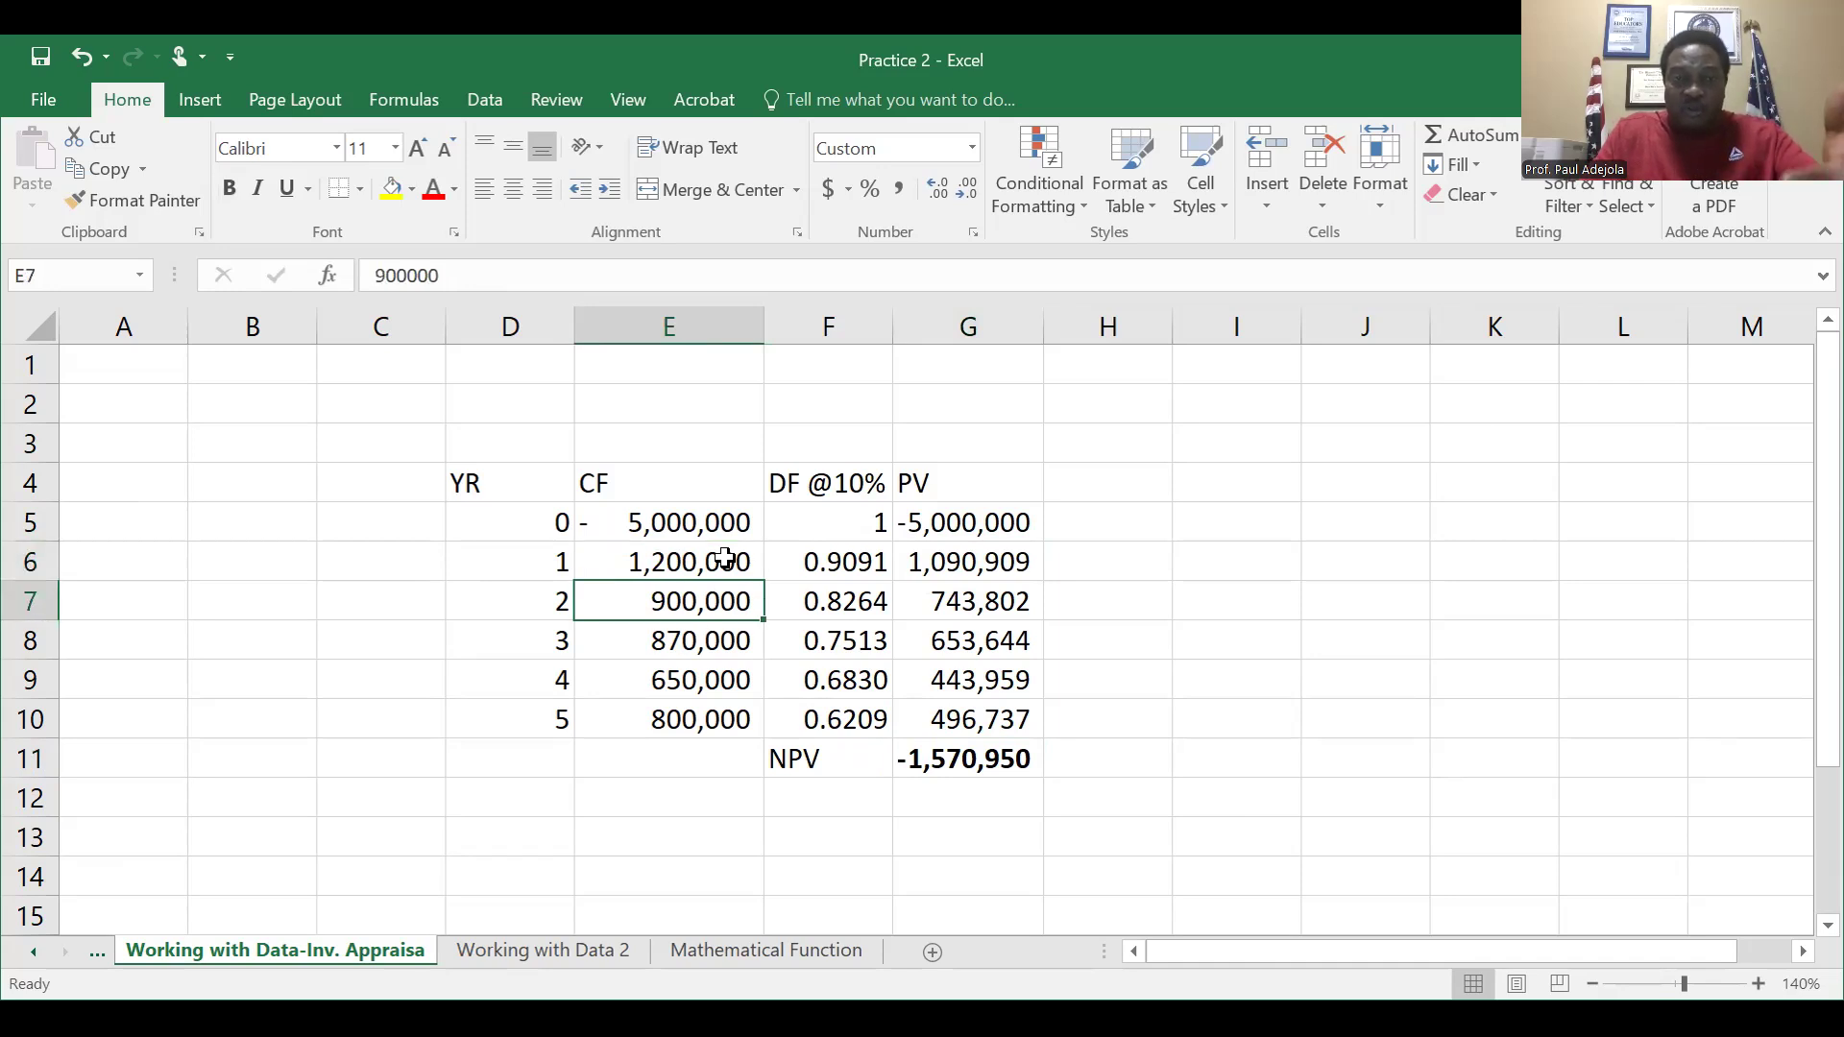
key(Down)
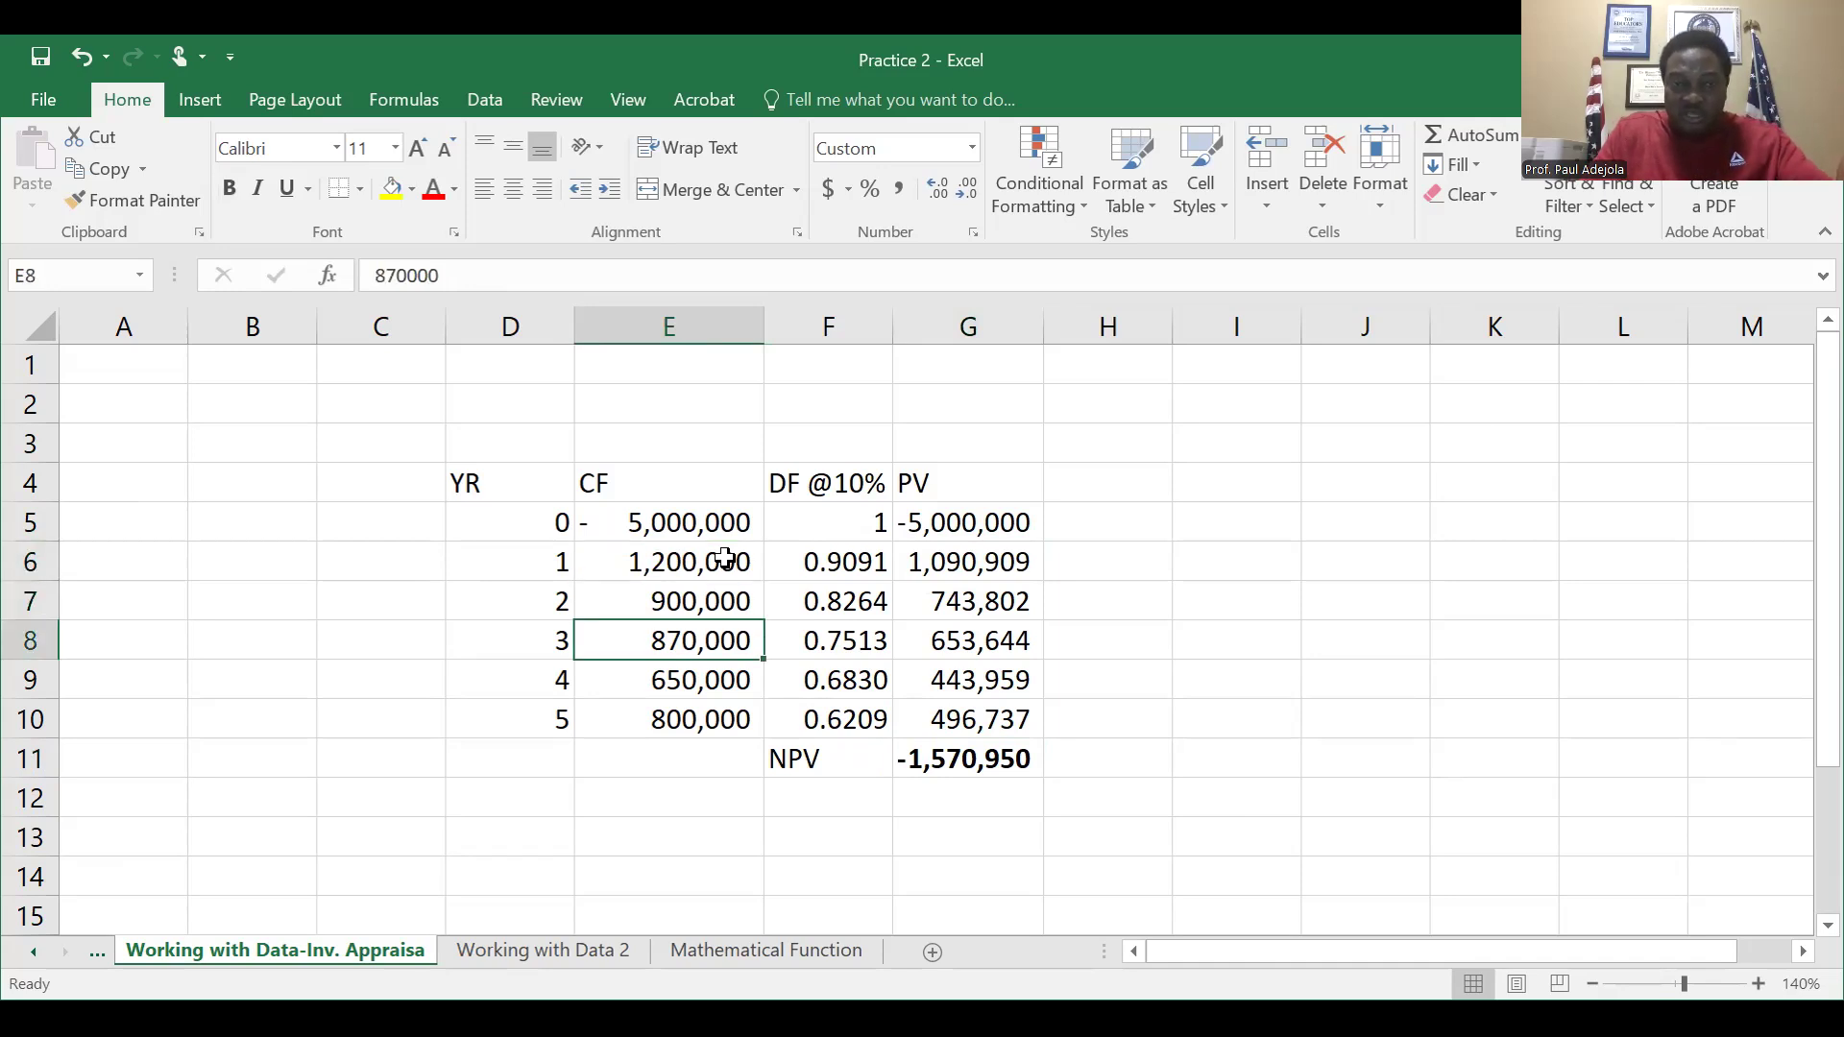
key(Down)
key(Down)
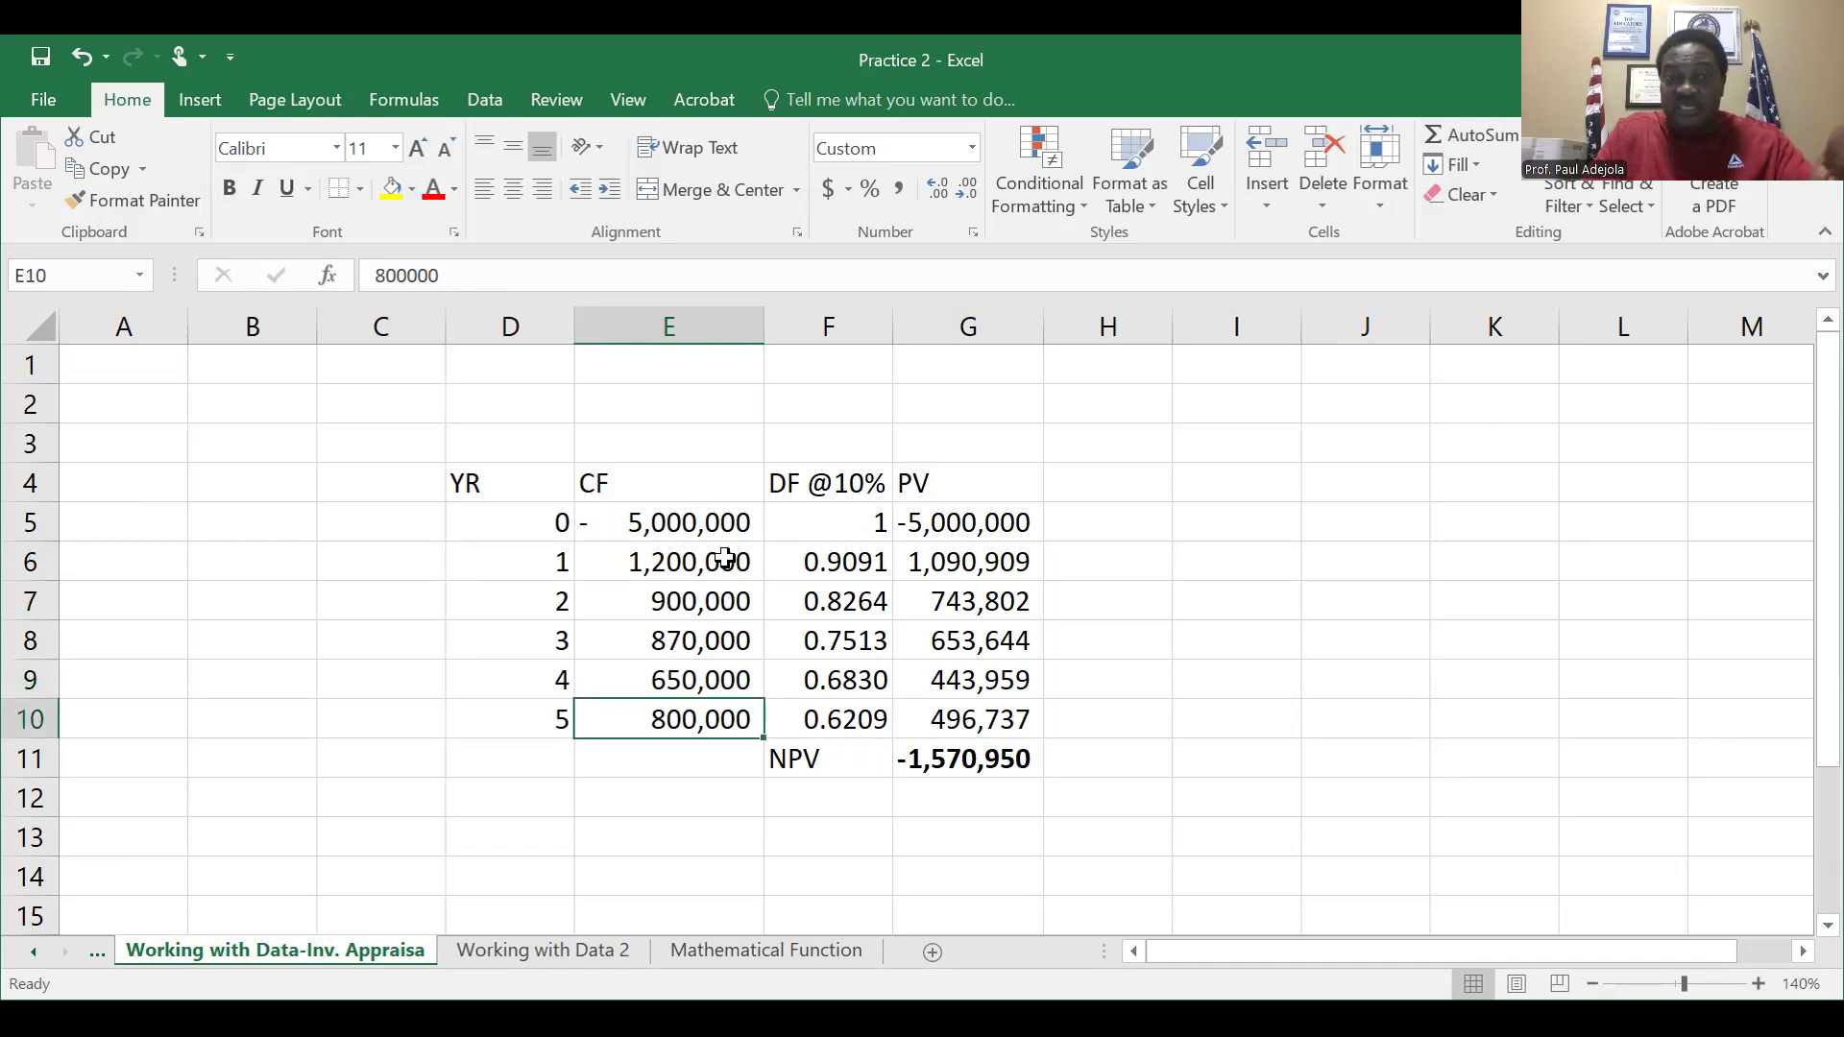
key(Up)
key(Up)
key(Up)
key(Up)
key(Up)
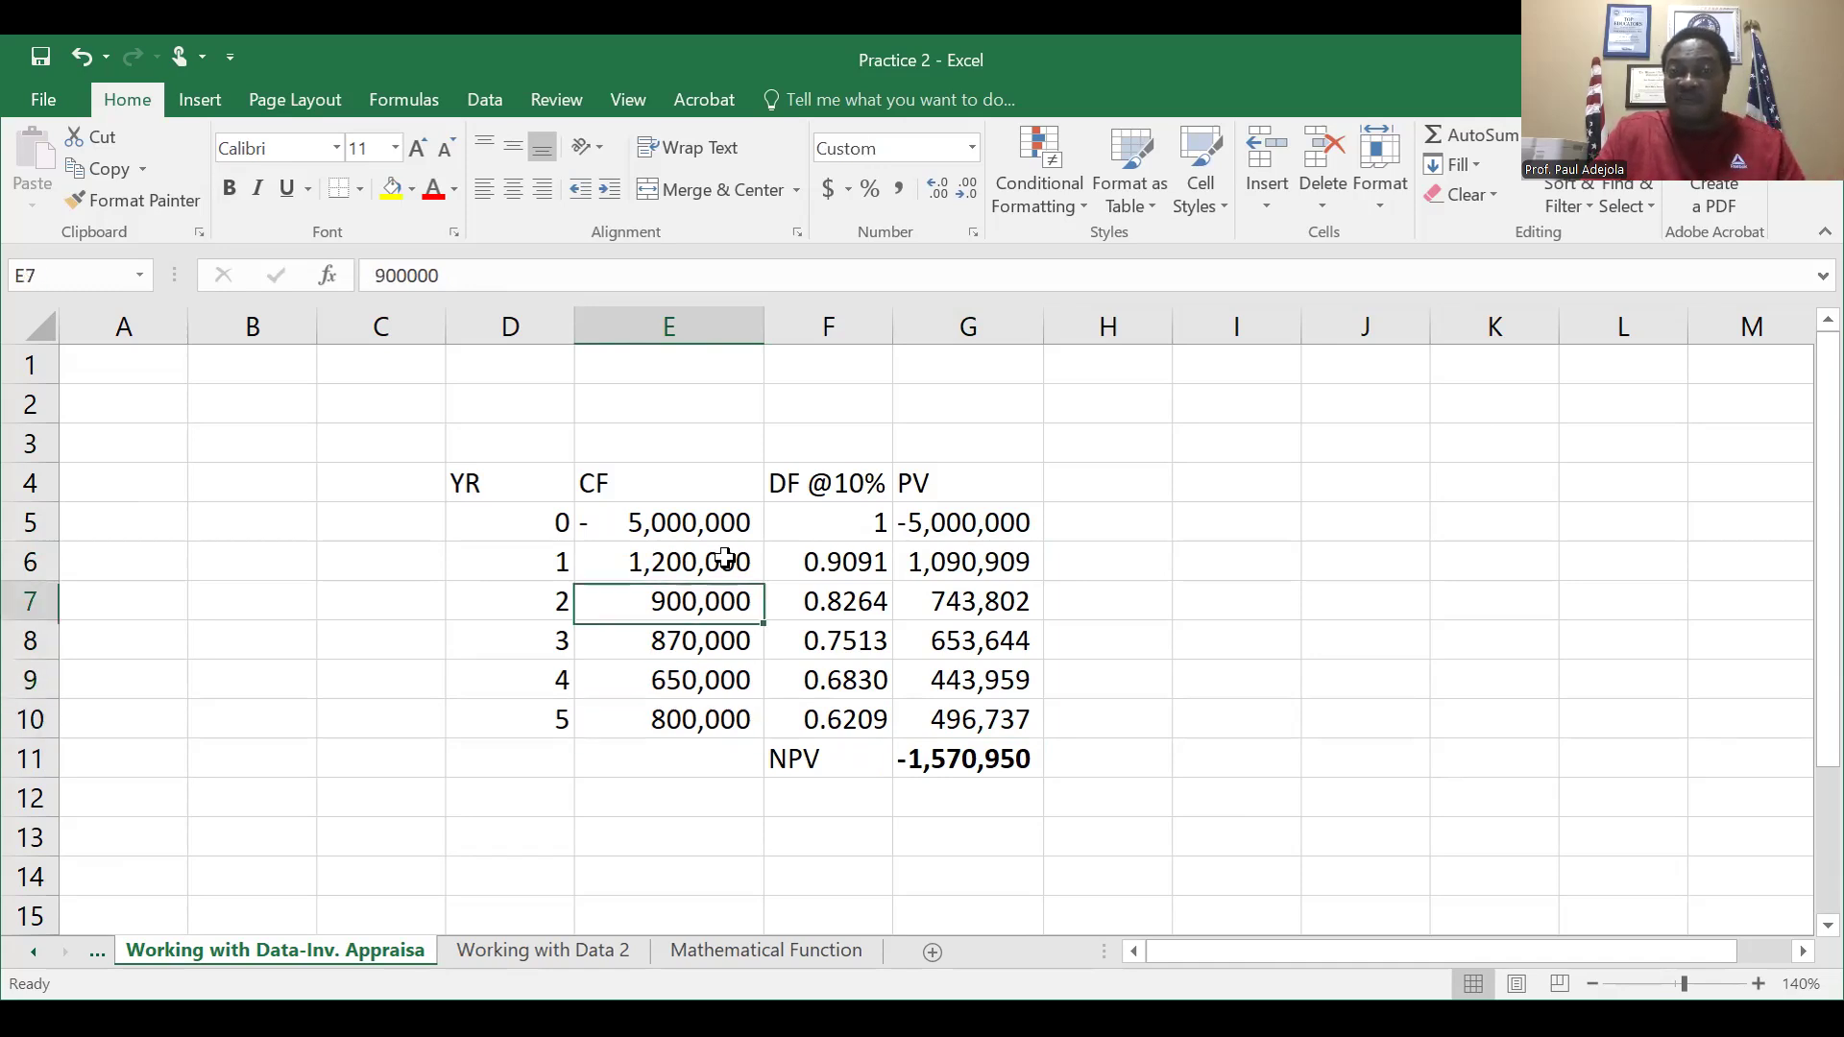
Review the 10% discount factors for years 1 to 5 in column F.
key(Right)
key(Down)
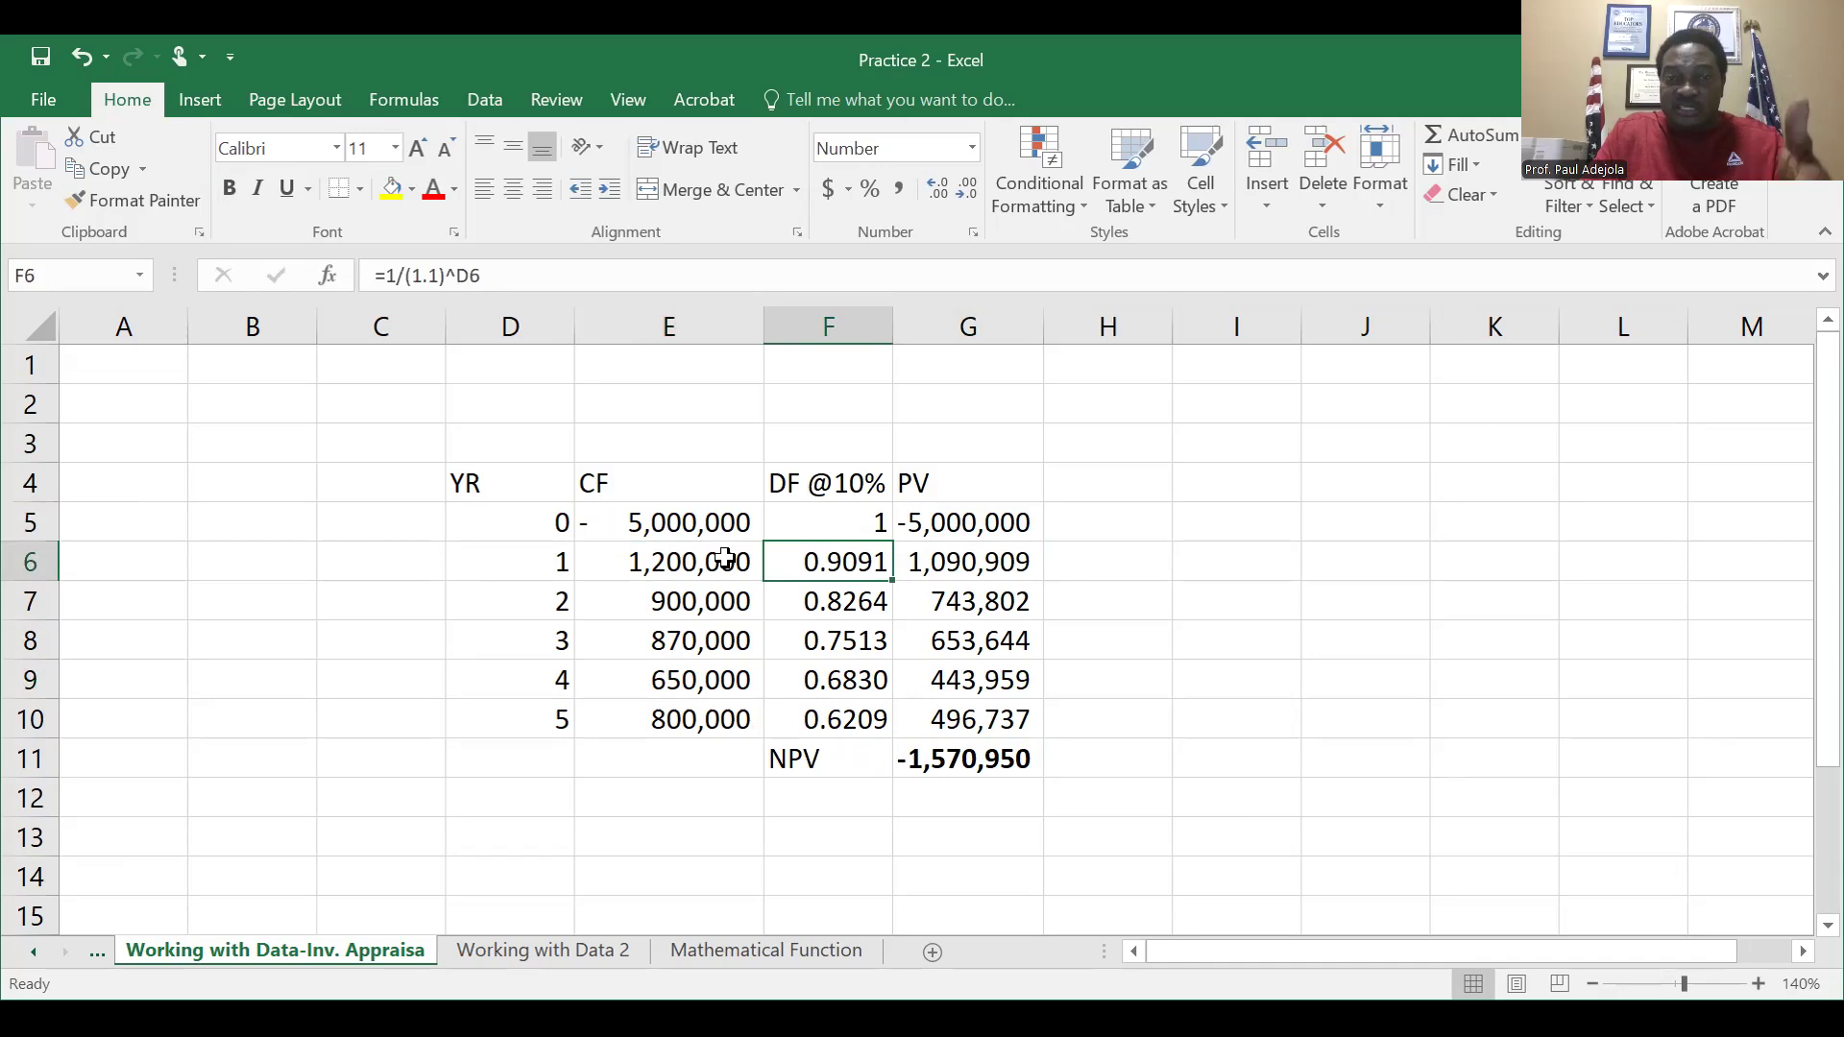
key(Down)
key(Down)
key(Down)
key(Down)
key(Up)
key(Up)
key(Up)
key(Up)
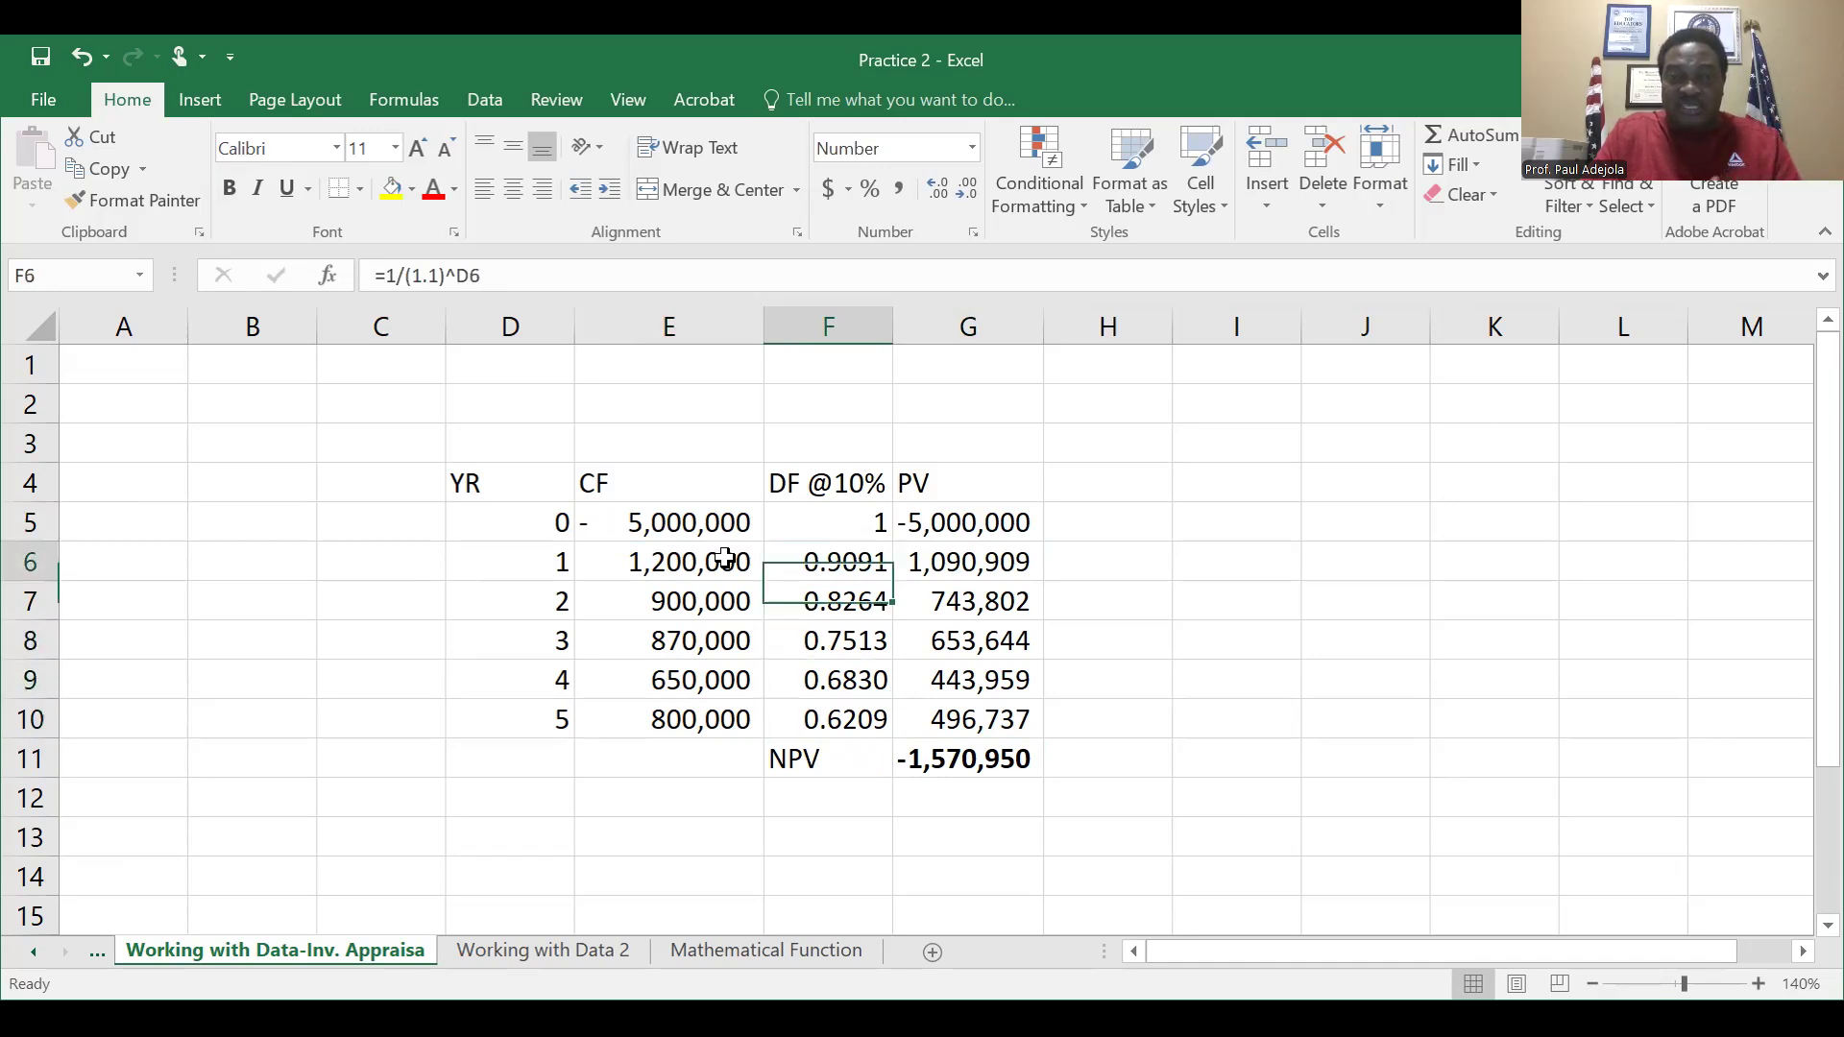
Review the present values in column G from year 1 down to the net present value in G11.
key(Right)
key(Down)
key(Down)
key(Down)
key(Down)
key(Down)
key(Down)
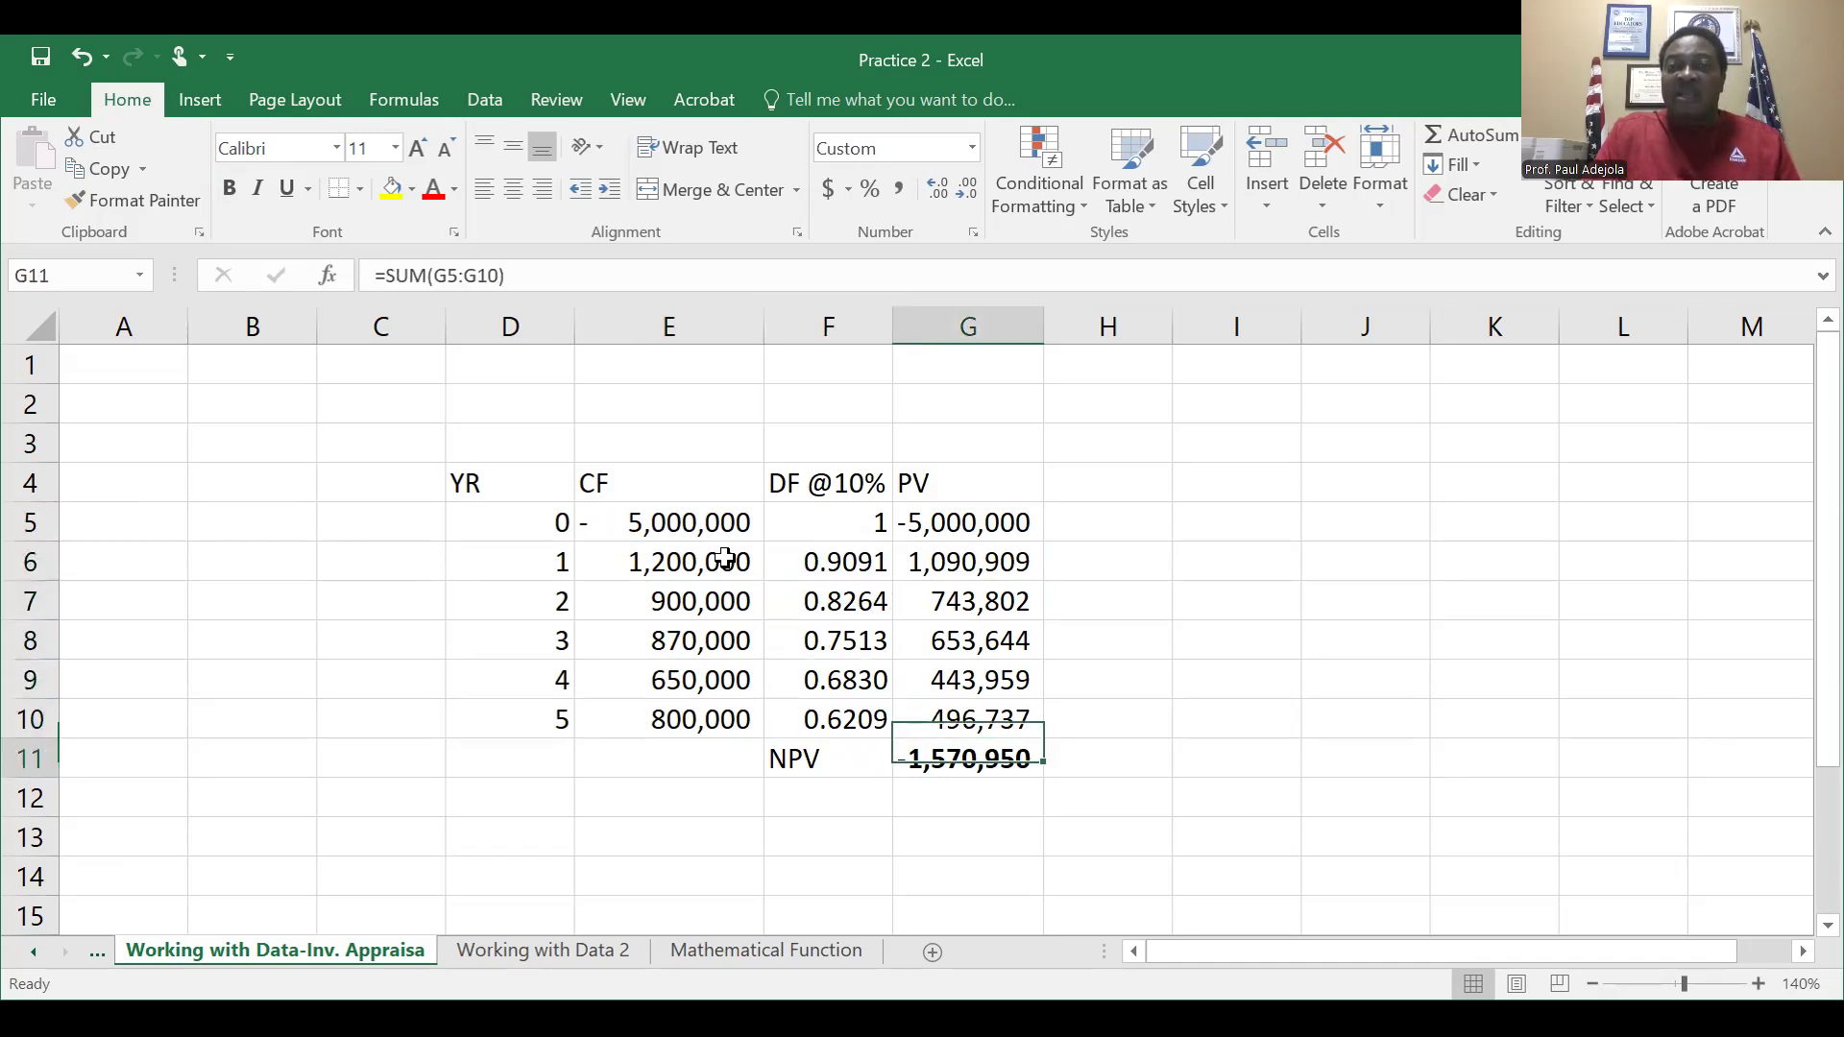
key(Up)
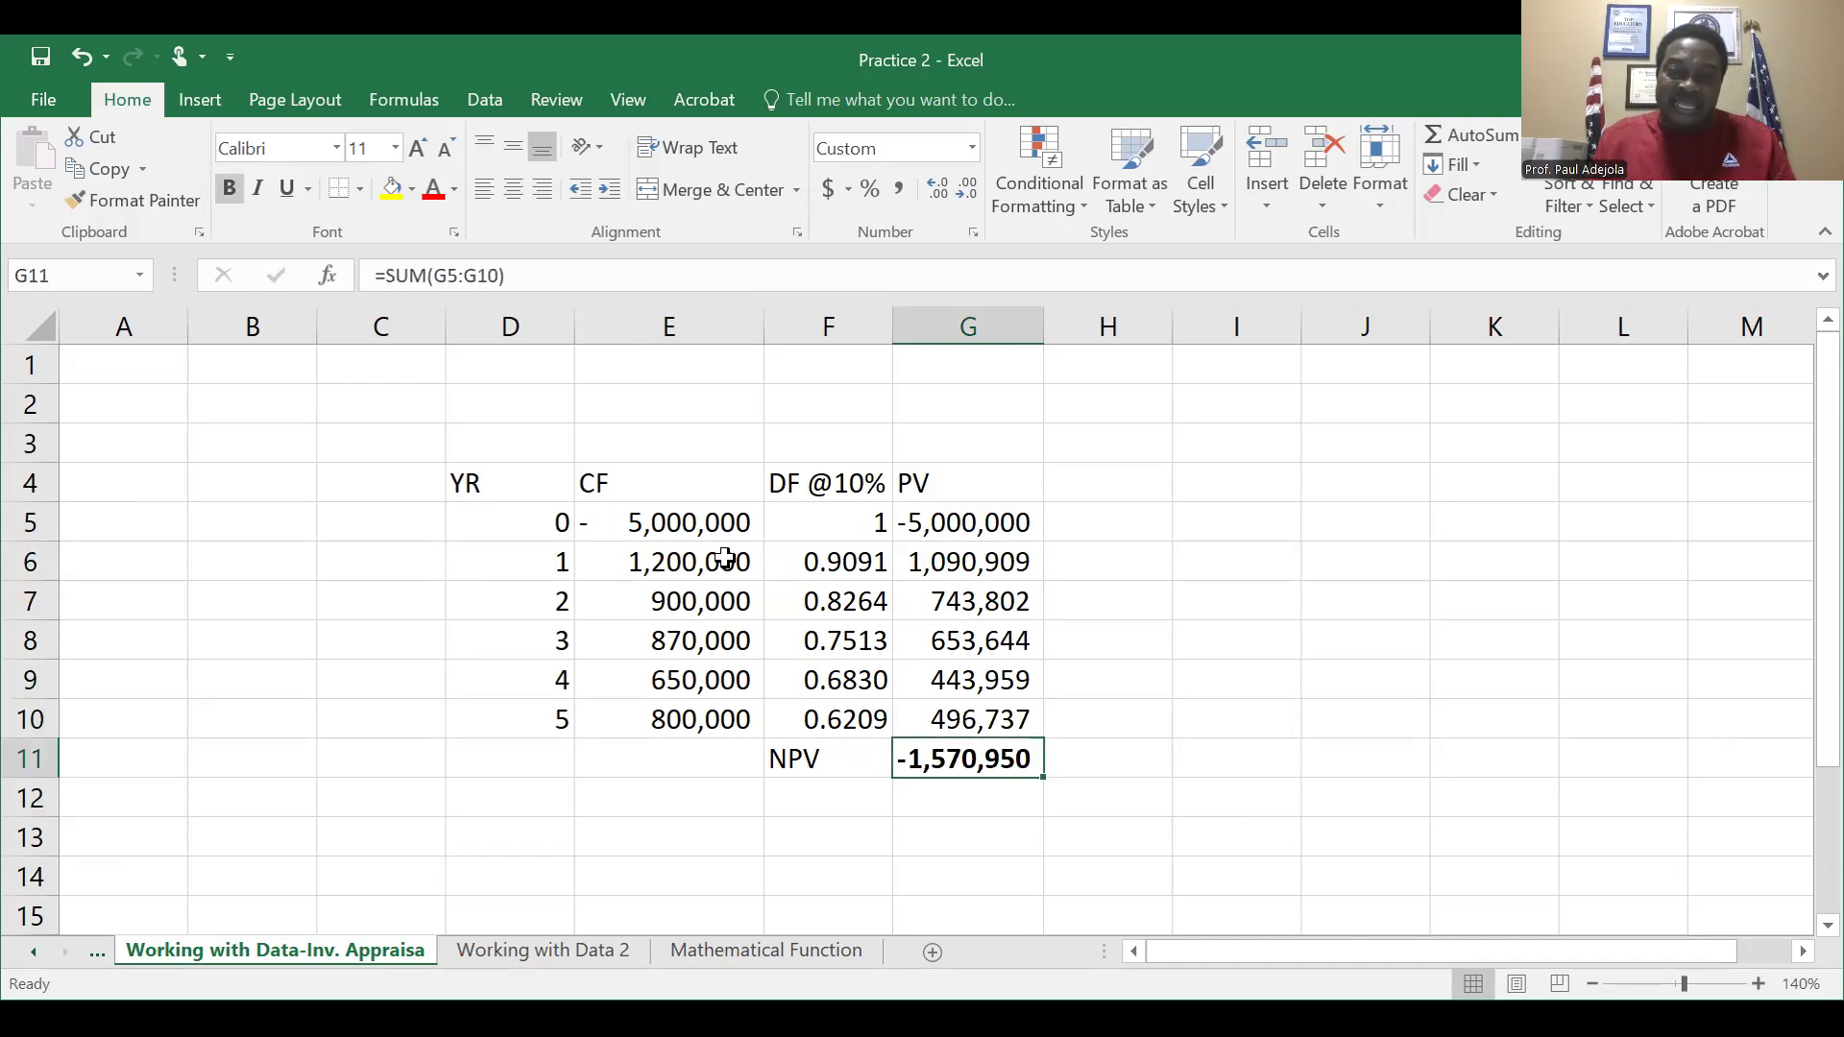